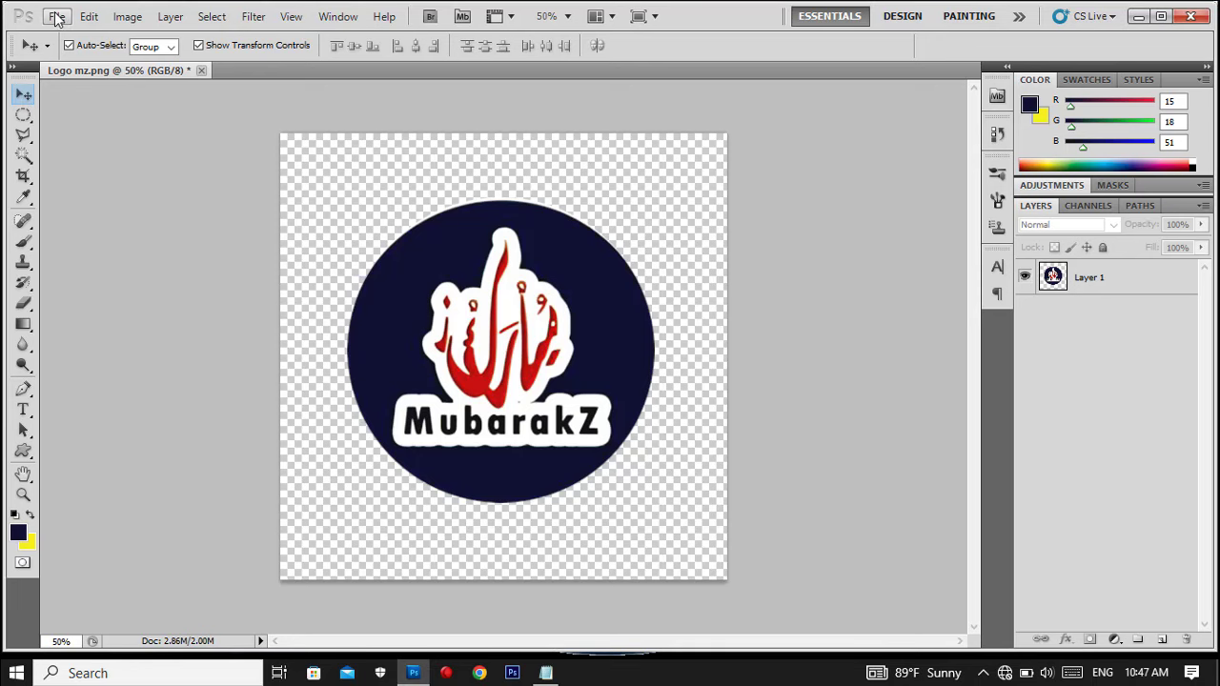
Step: Create a new 1123×794 px white document named 'shahaadada shaqaalaha'
left_click(57, 17)
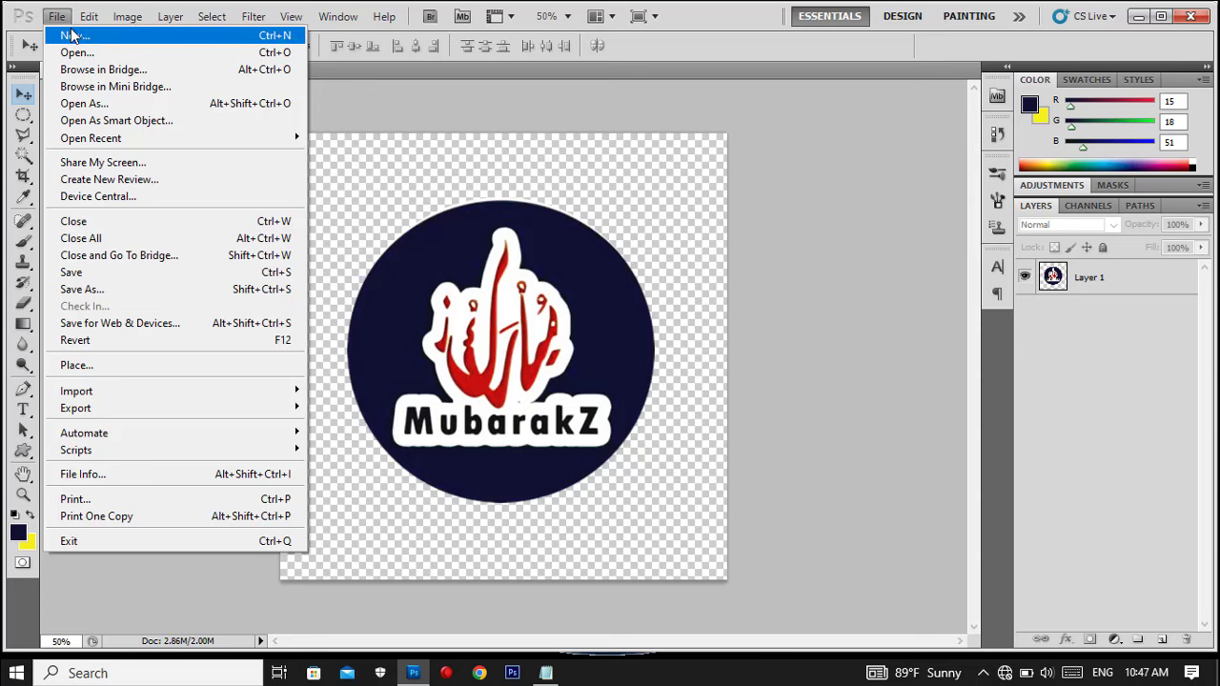
left_click(73, 36)
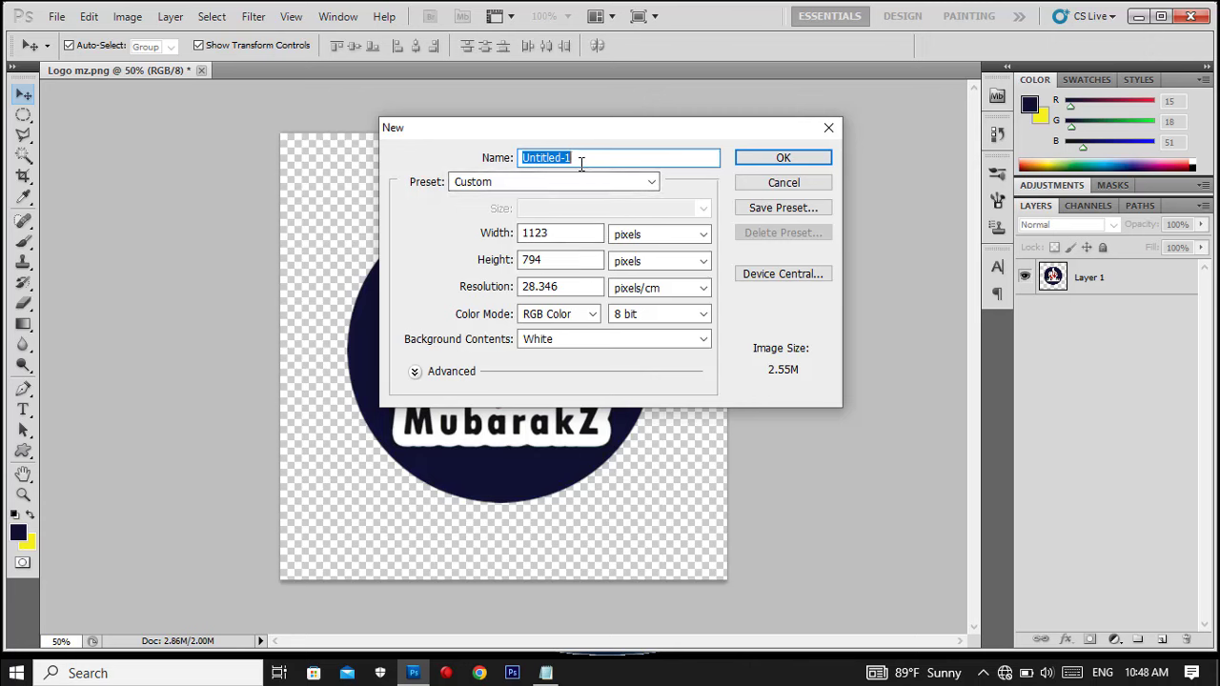
type("s")
type("ha")
type("haado")
key("BackSpace")
type("da s")
type("h")
type("aqaala")
type("ha")
left_click(783, 156)
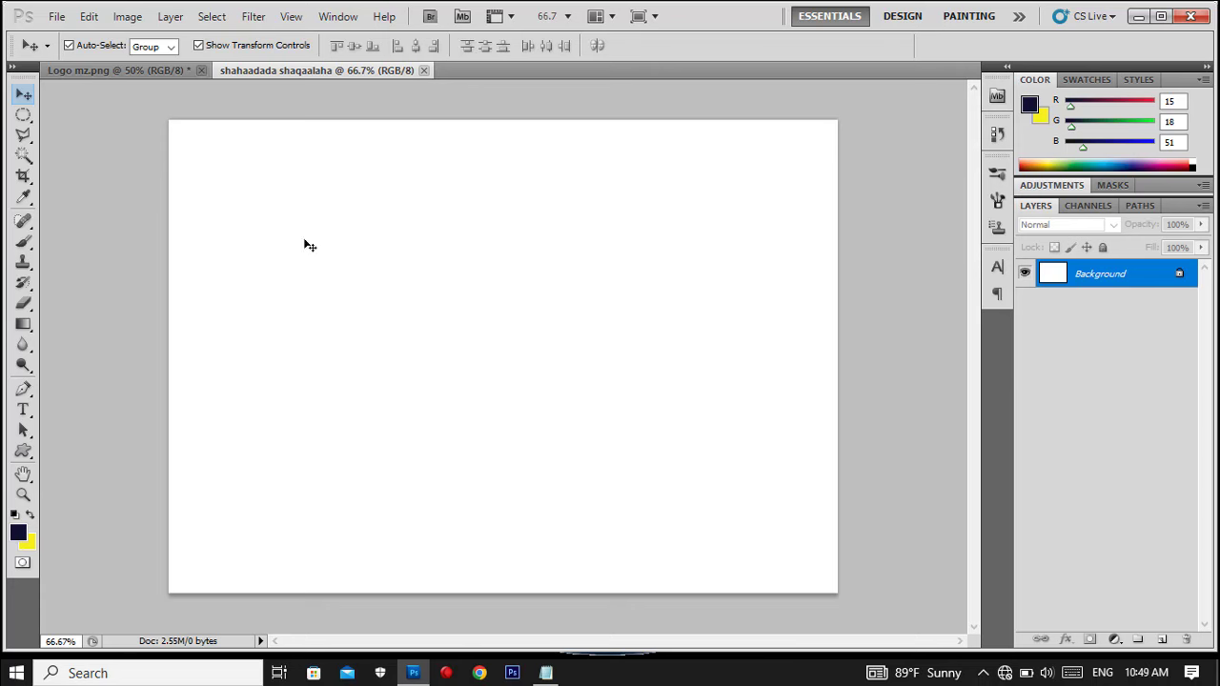
Step: Drag the MubarakZ logo layer into the certificate and scale it to about 23% near the top
left_click(140, 75)
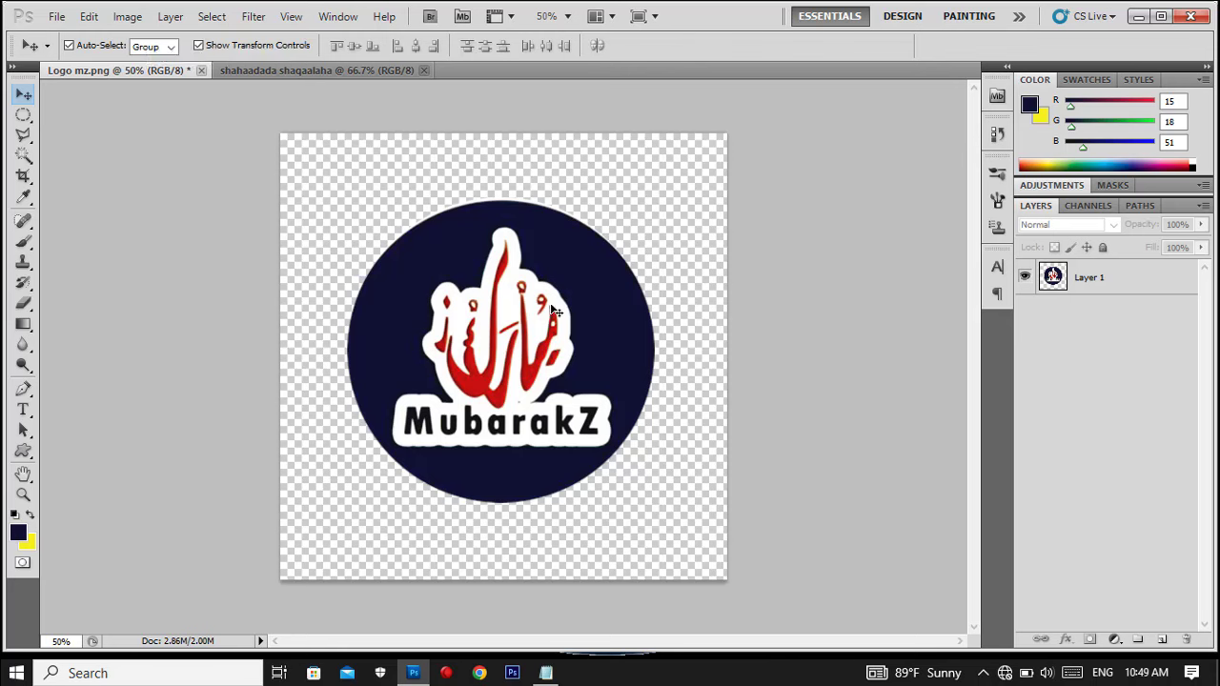
left_click(555, 314)
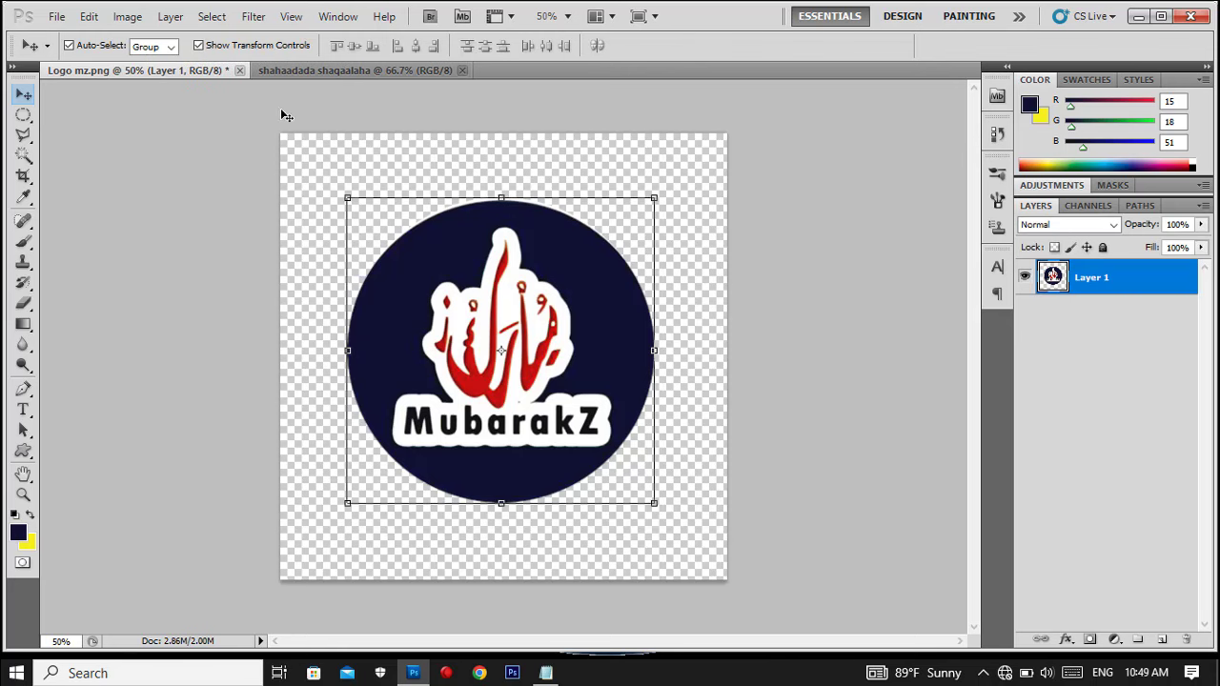
mouse_move(458, 288)
left_mouse_down()
mouse_move(165, 70)
mouse_move(488, 271)
left_mouse_up()
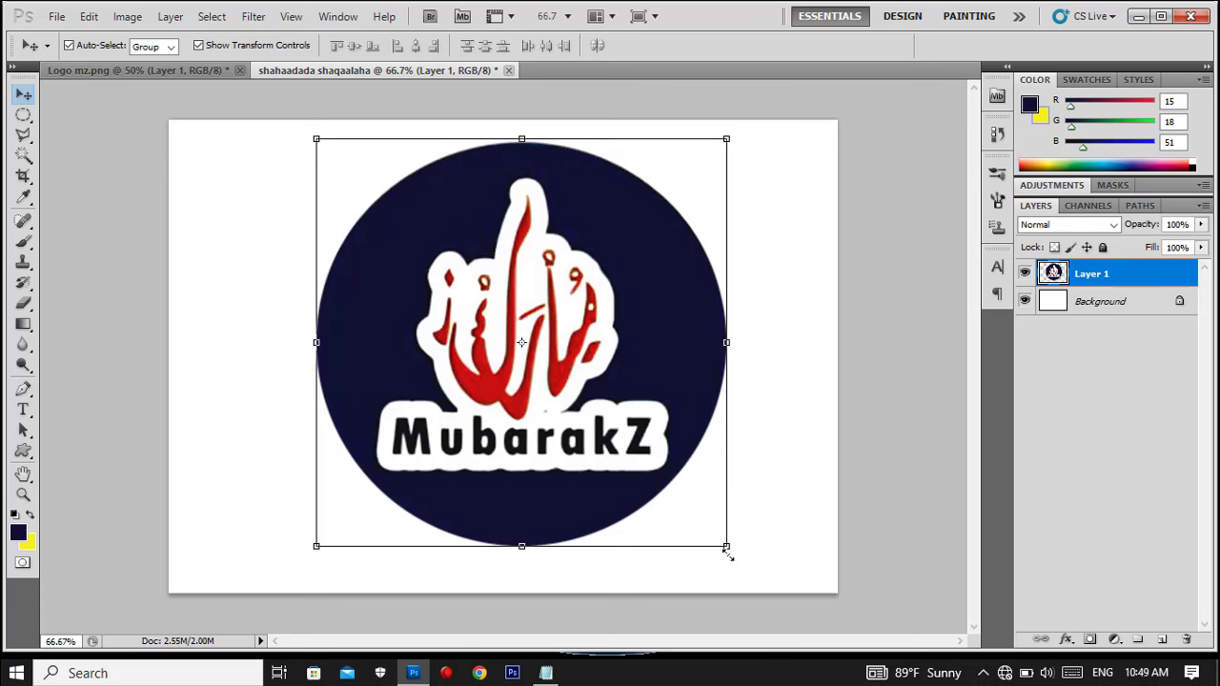
mouse_move(726, 546)
left_mouse_down()
mouse_move(545, 343)
mouse_move(426, 238)
mouse_move(526, 248)
mouse_move(549, 269)
mouse_move(535, 240)
left_mouse_up()
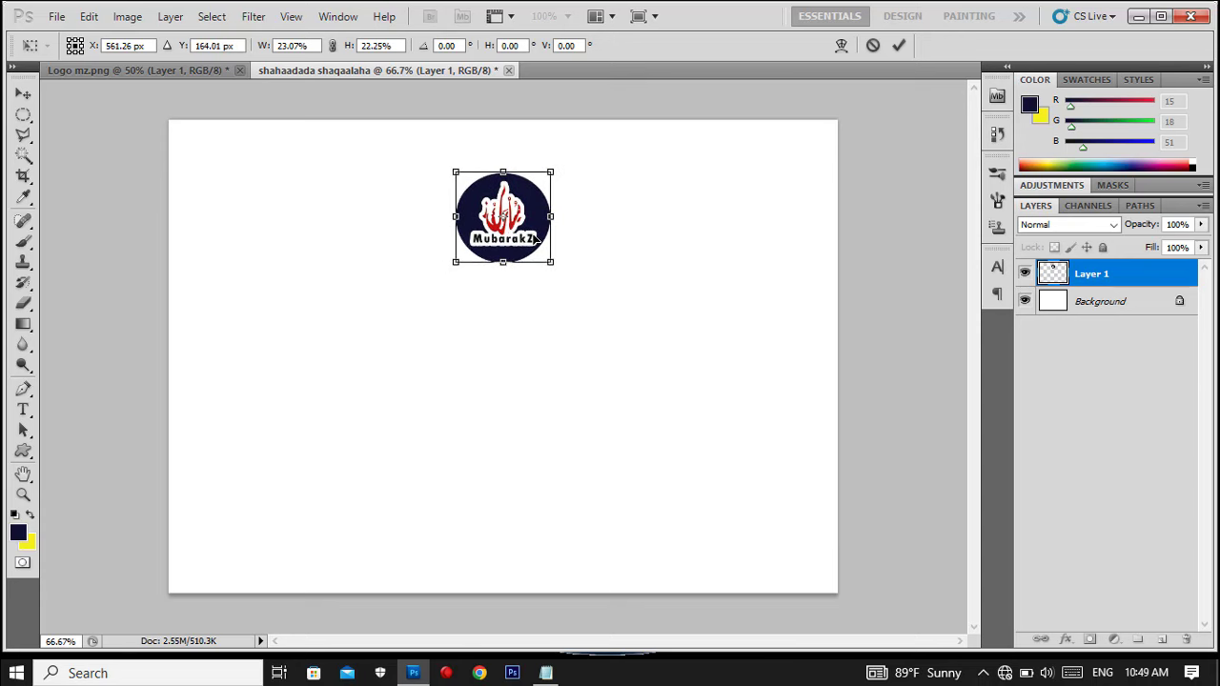
left_click(899, 49)
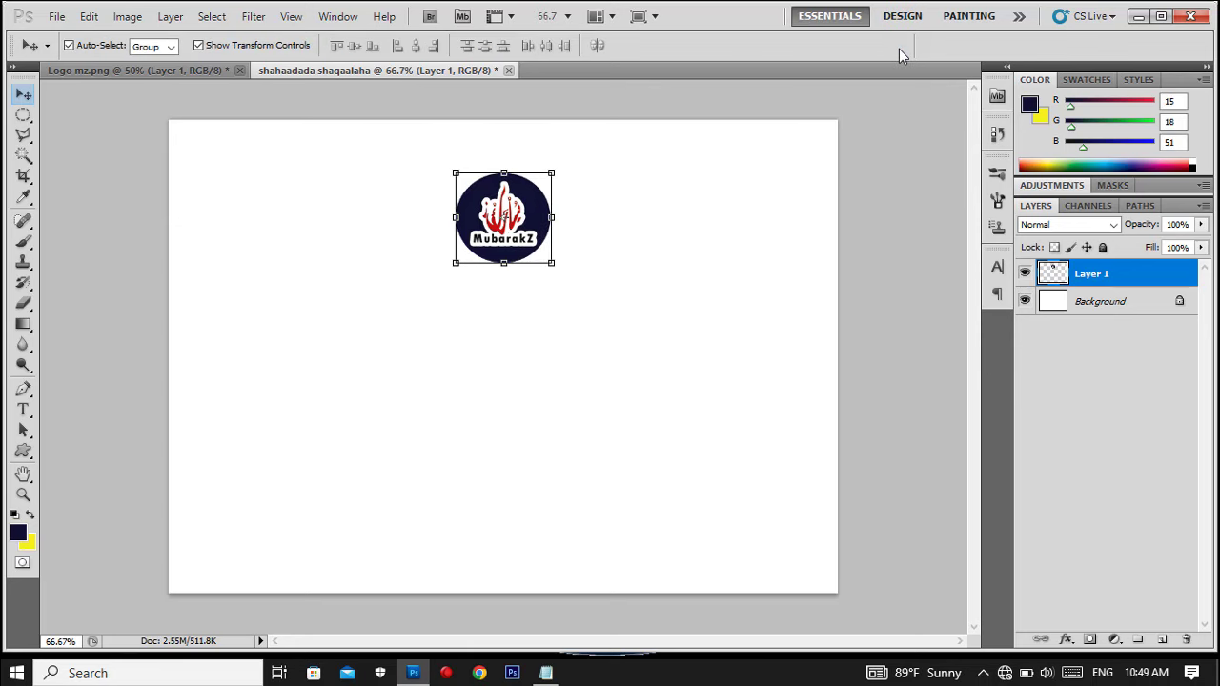
left_click(1126, 303)
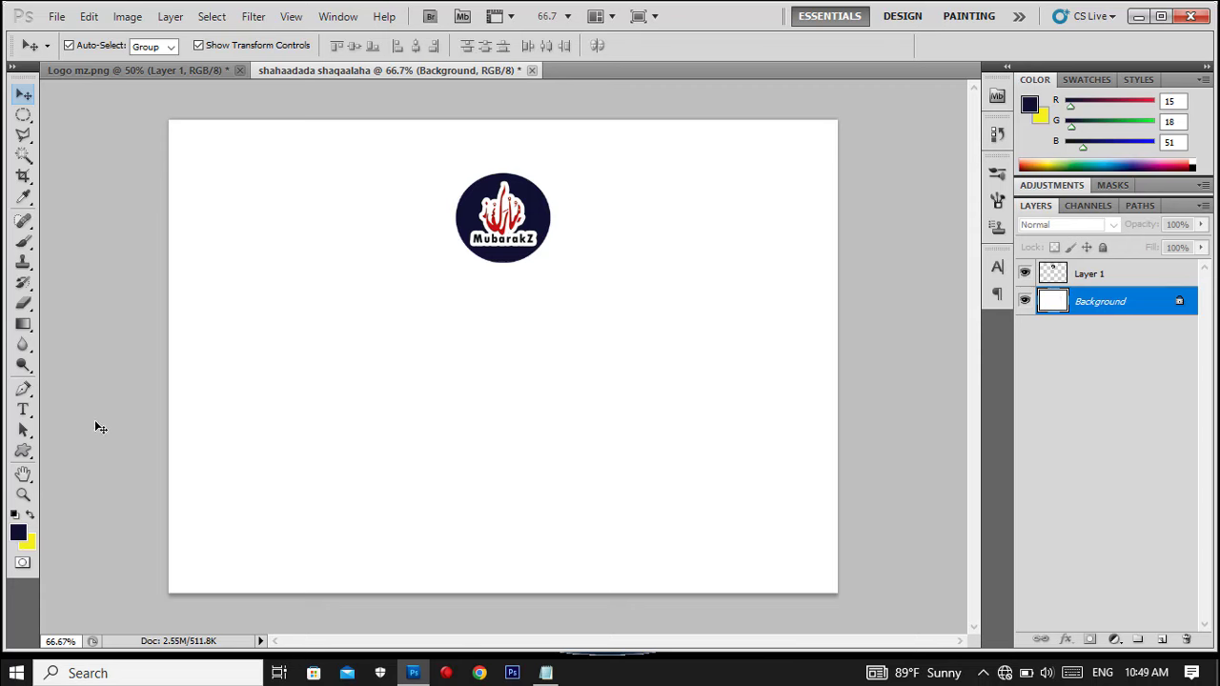
Step: Choose the Rectangle tool with a navy fill of R 15, G 18, B 51
left_click(23, 451)
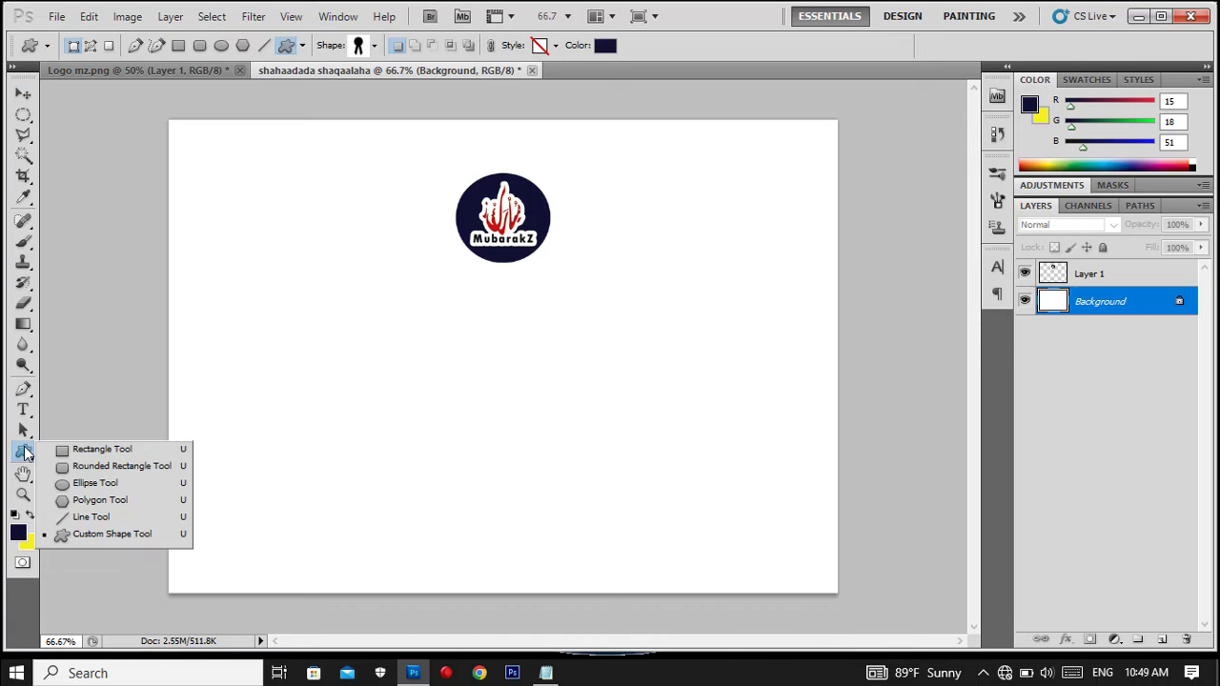
left_click(80, 452)
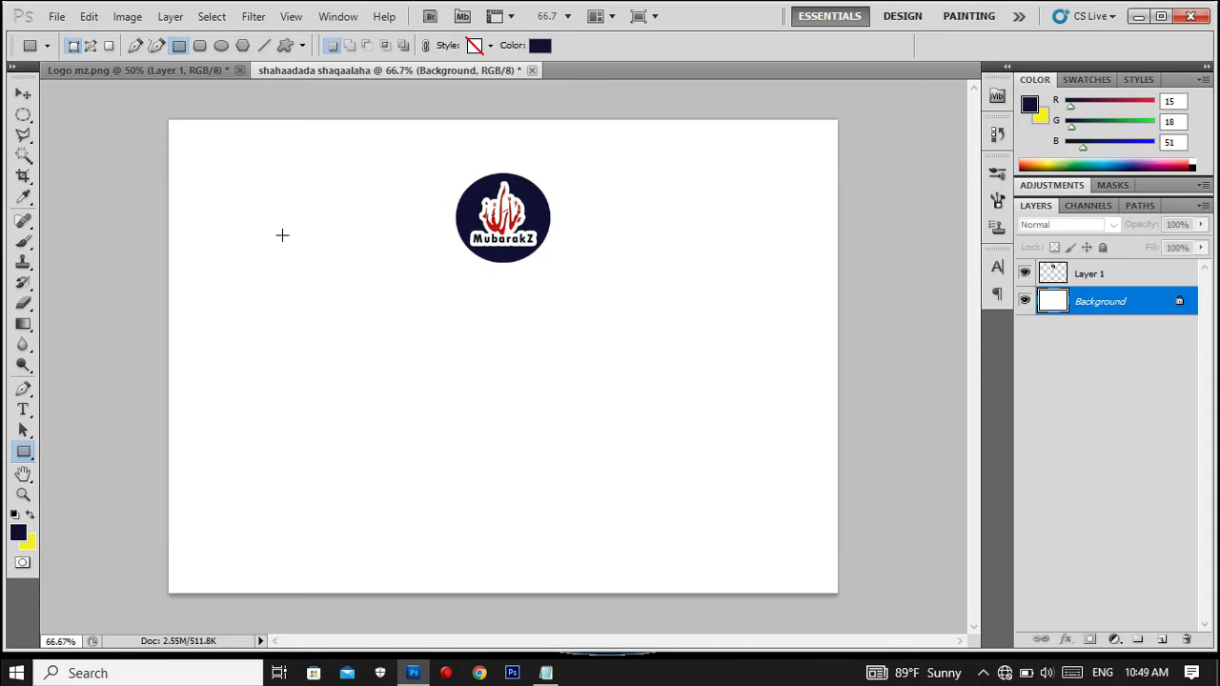
left_click(539, 46)
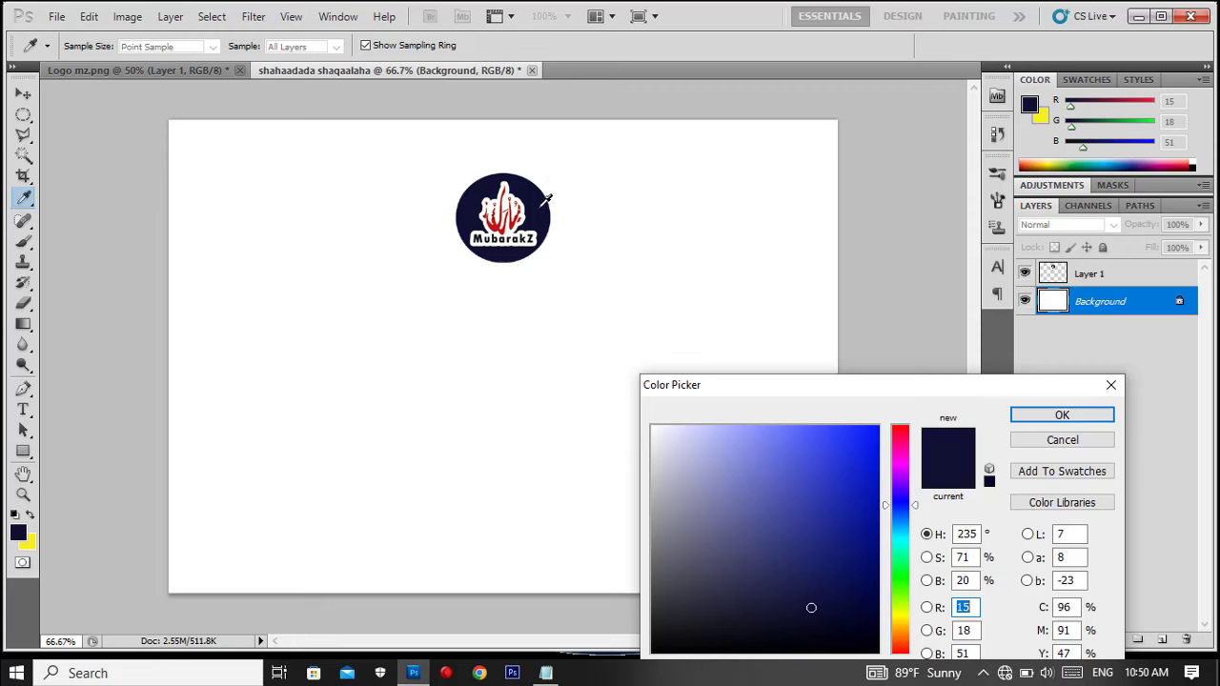
left_click(1043, 415)
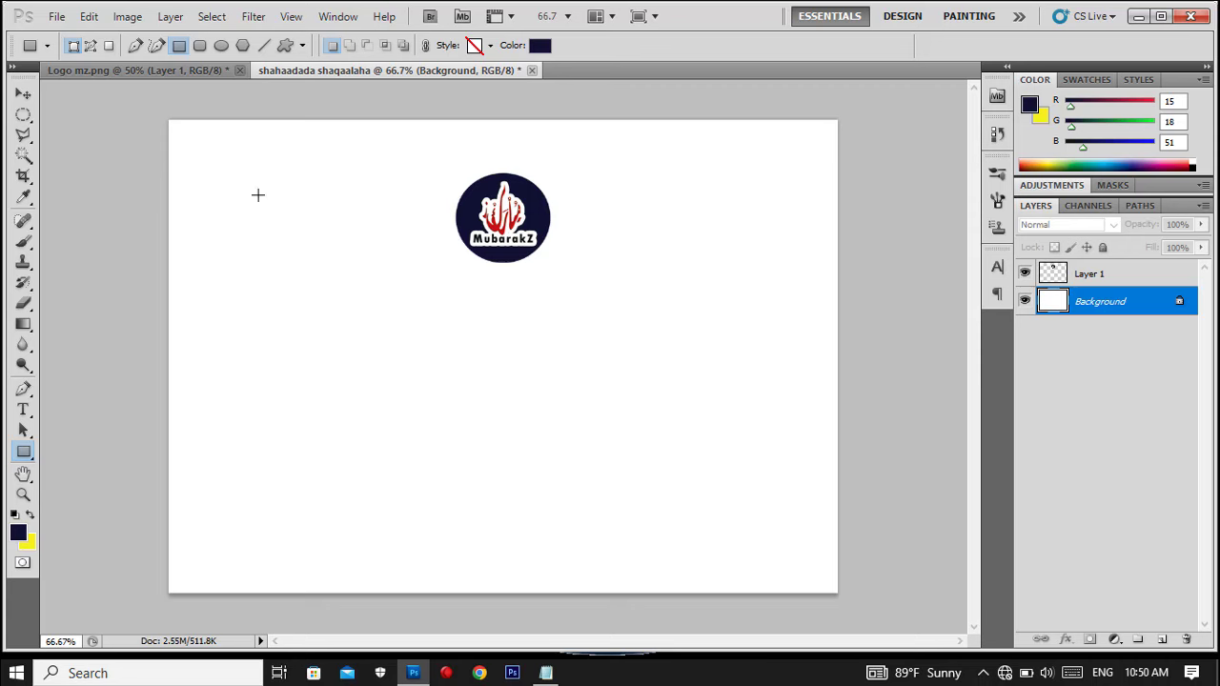
Step: Draw a navy rectangle and rotate it about 24° into a band from the top-left corner
mouse_move(193, 143)
left_mouse_down()
mouse_move(349, 229)
mouse_move(452, 264)
mouse_move(511, 205)
left_mouse_up()
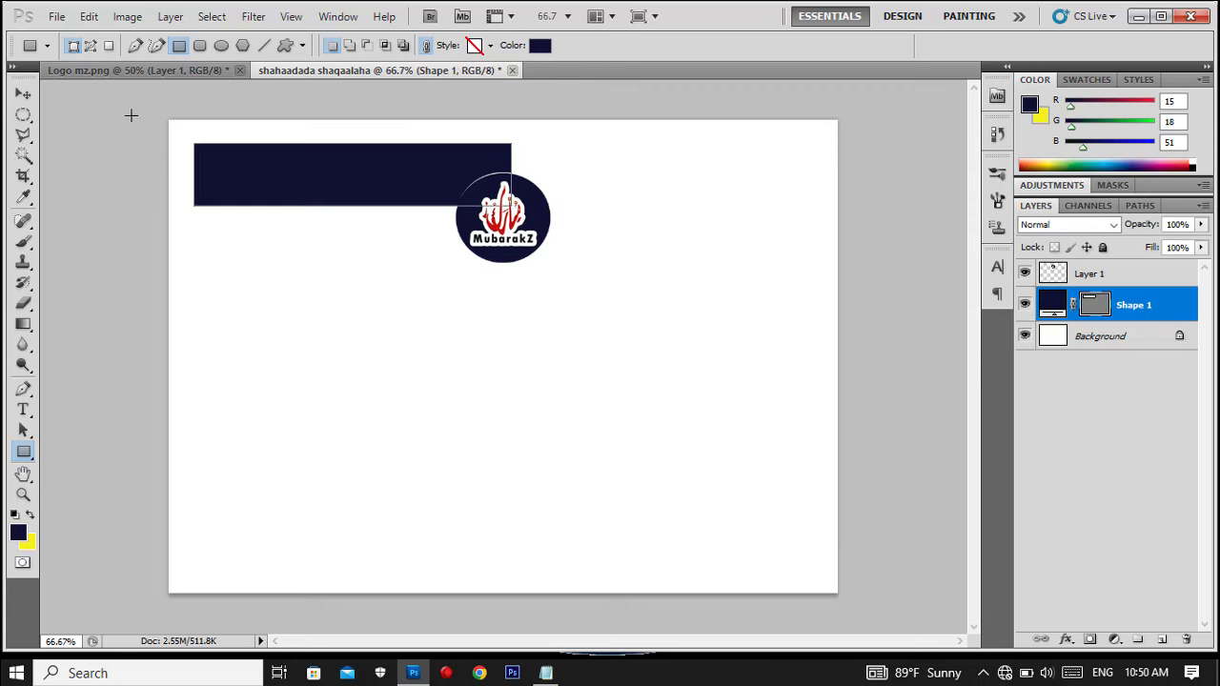
left_click(23, 93)
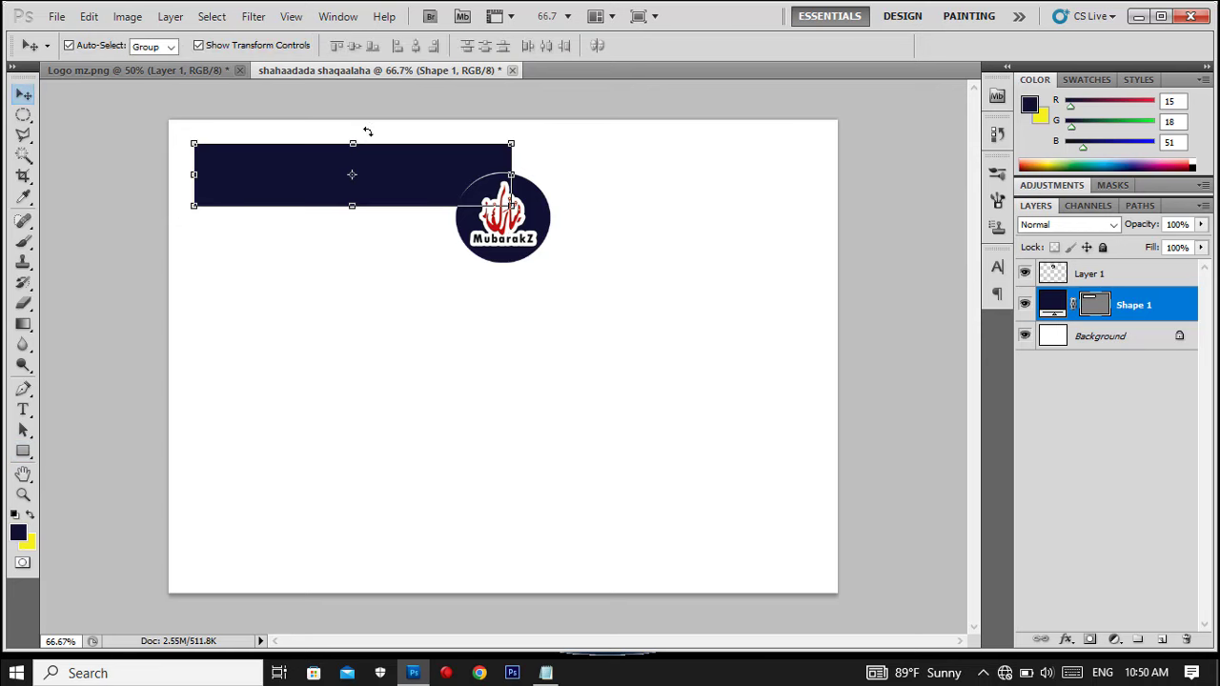
left_click_drag(362, 126, 388, 142)
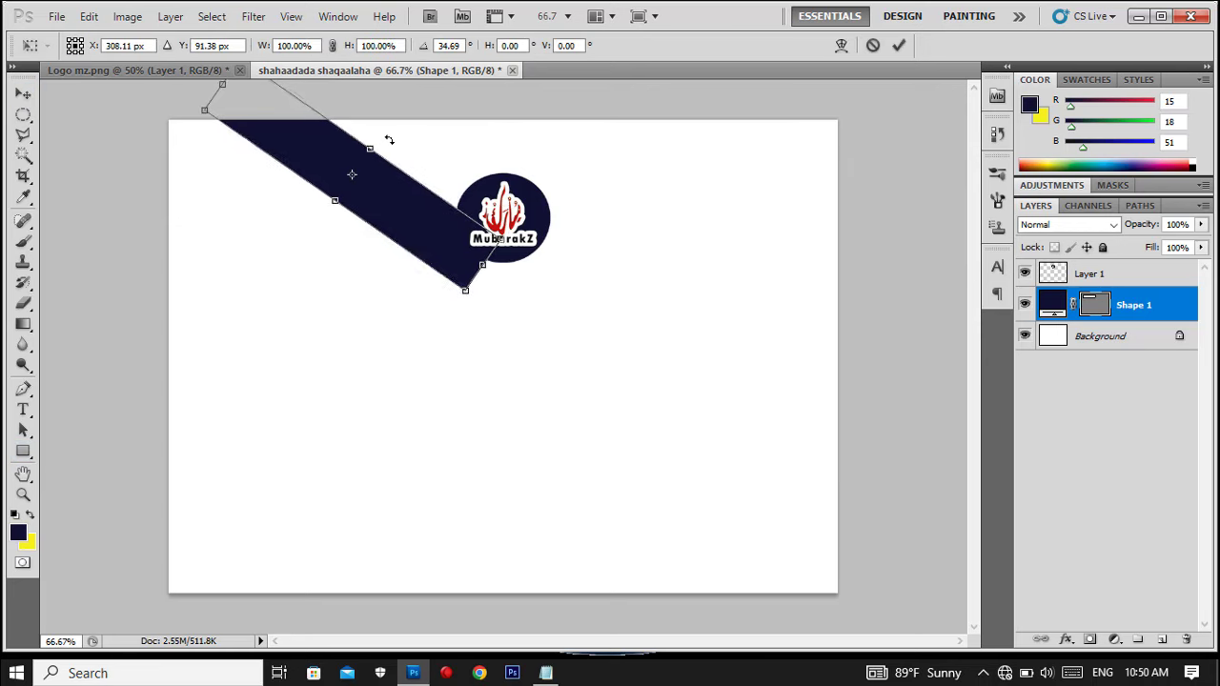
left_click_drag(389, 209, 319, 216)
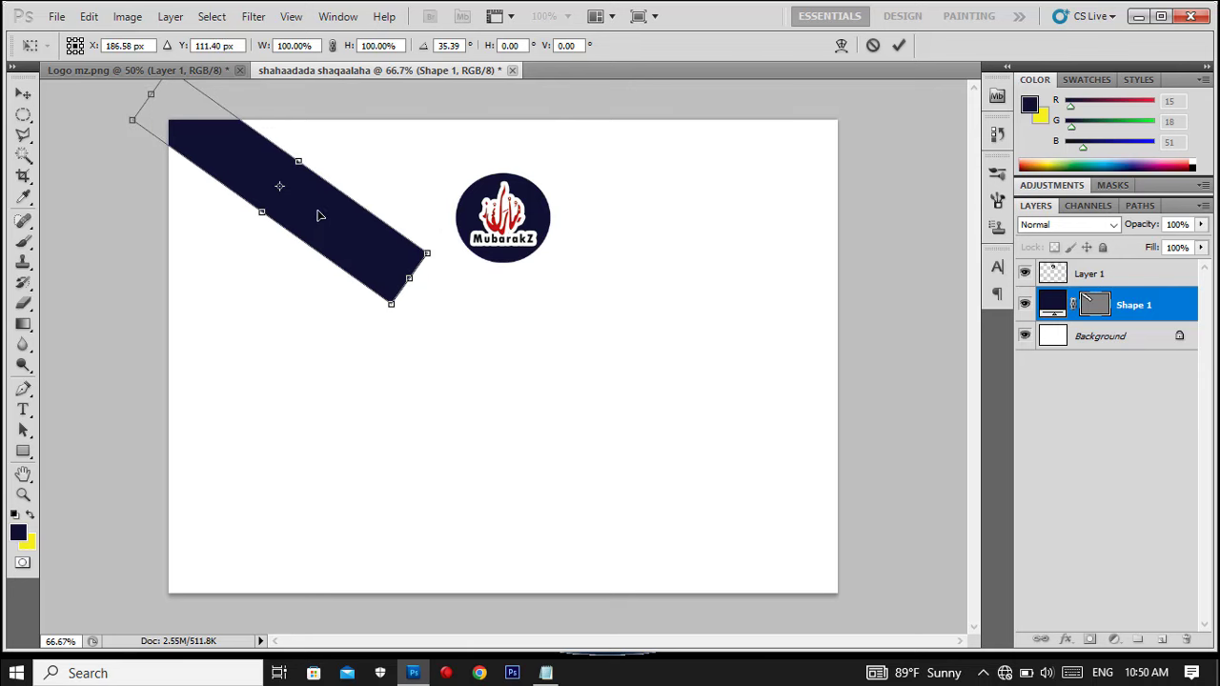
mouse_move(385, 167)
left_mouse_down()
mouse_move(370, 194)
mouse_move(410, 202)
left_mouse_up()
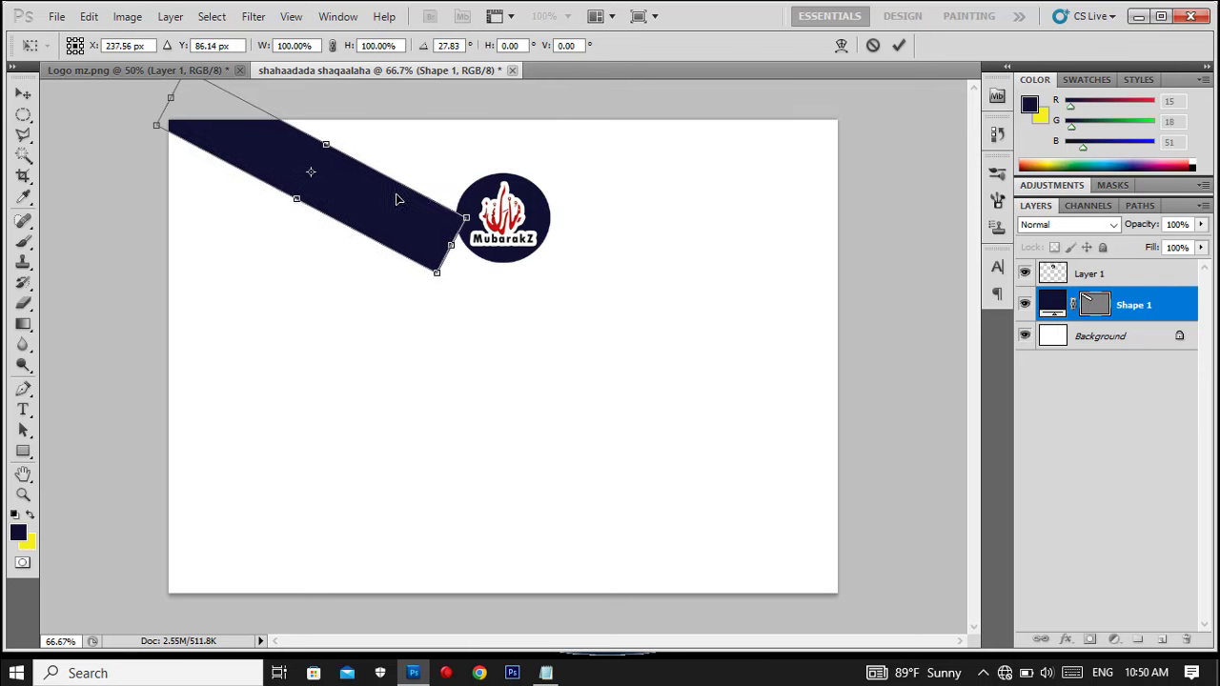
left_click_drag(396, 117, 389, 114)
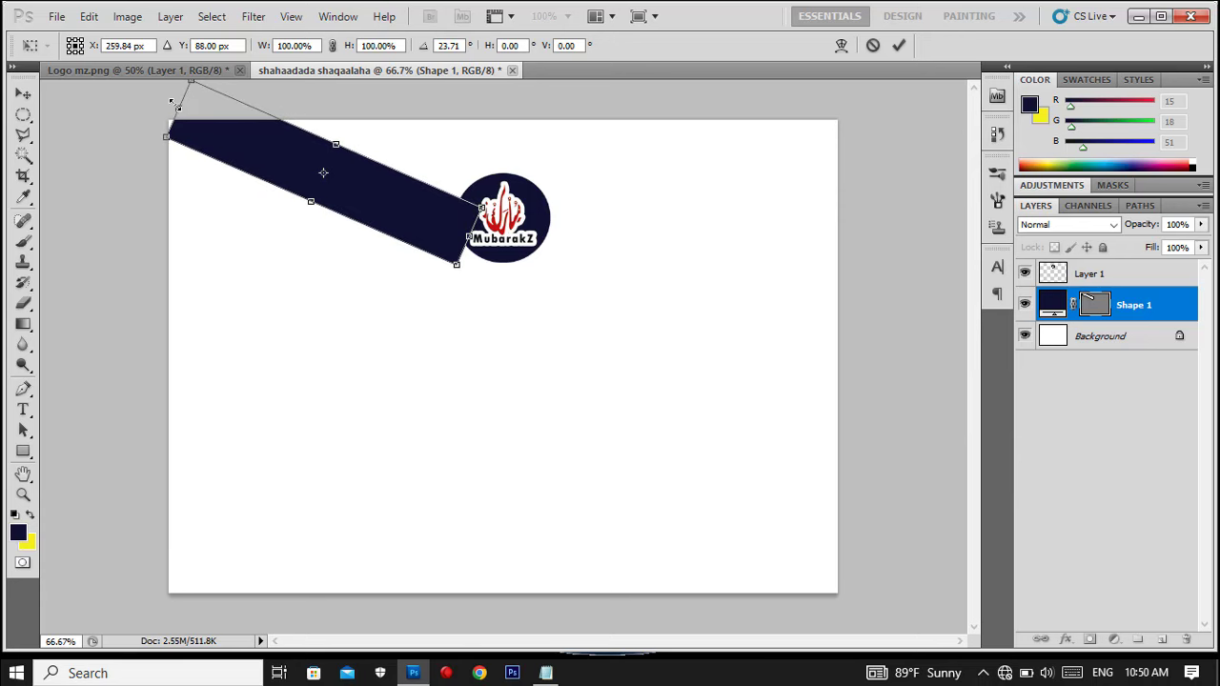
left_click_drag(178, 108, 147, 95)
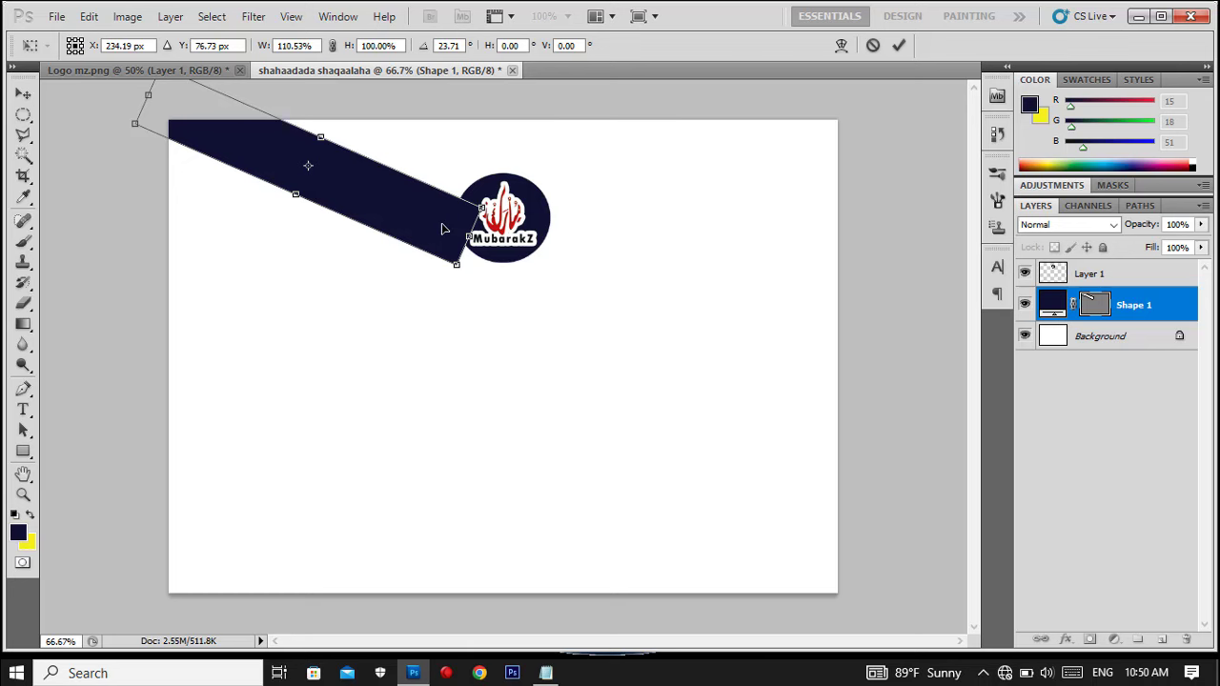
left_click_drag(442, 229, 439, 223)
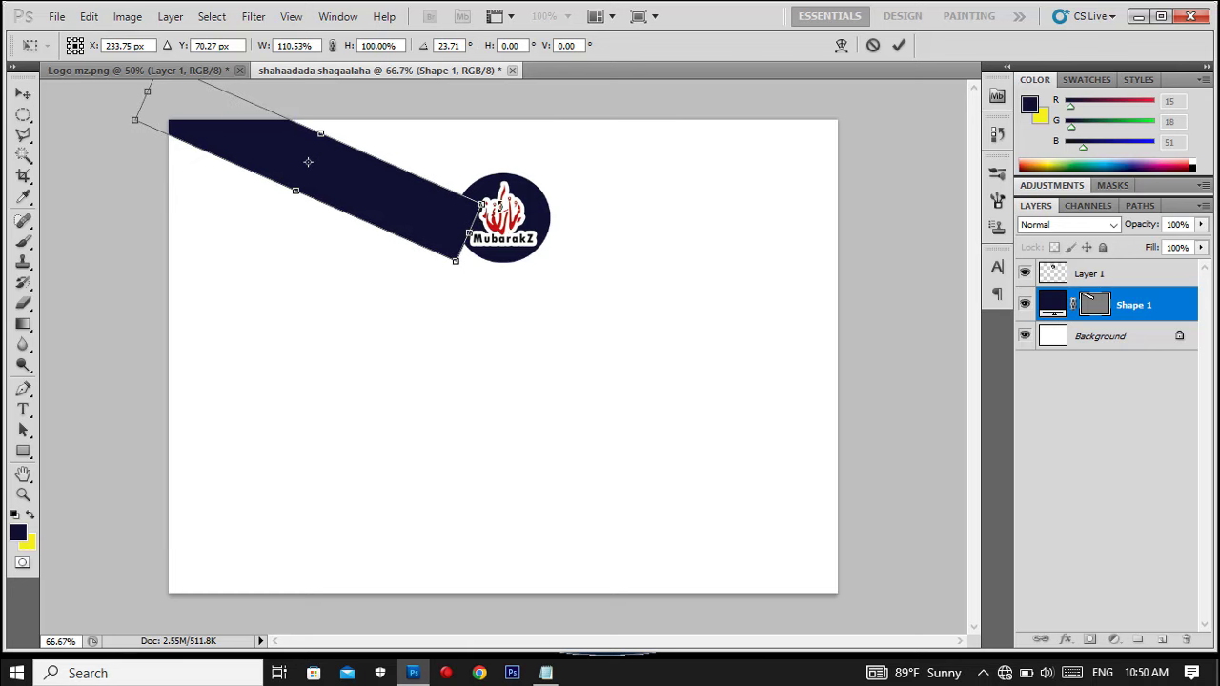
left_click(901, 46)
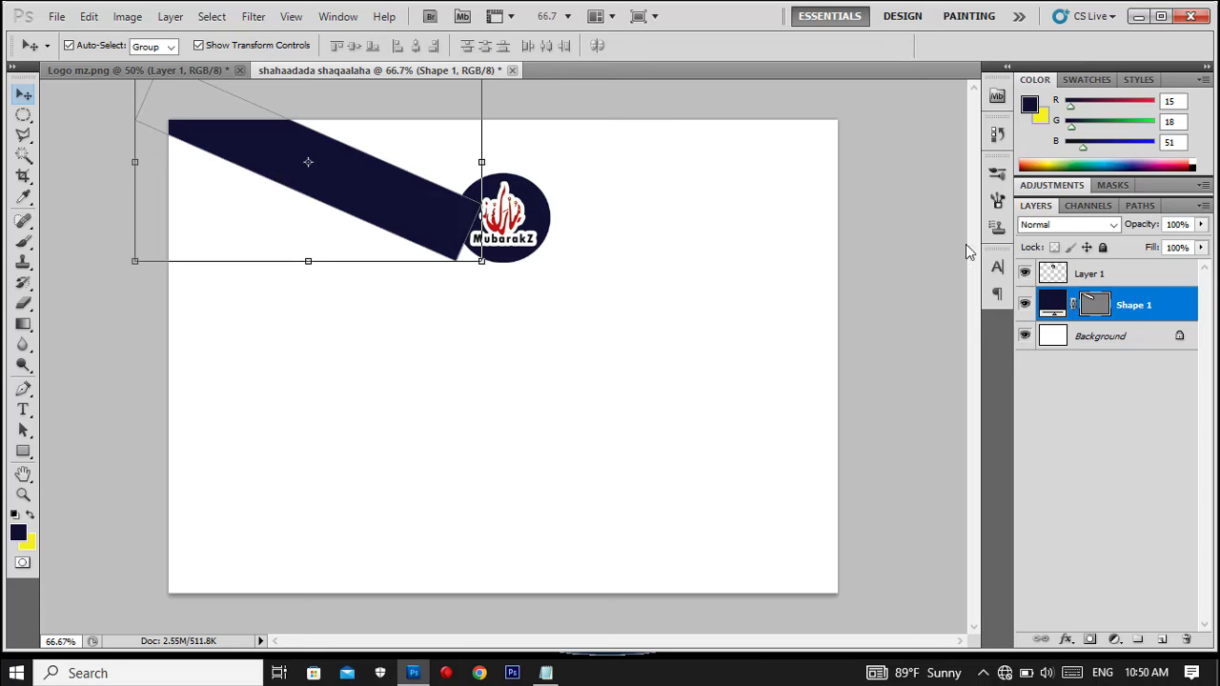
Step: Stack the logo above the band, shift it onto the band's end, and slightly flatten the band
left_click_drag(1149, 313, 1133, 277)
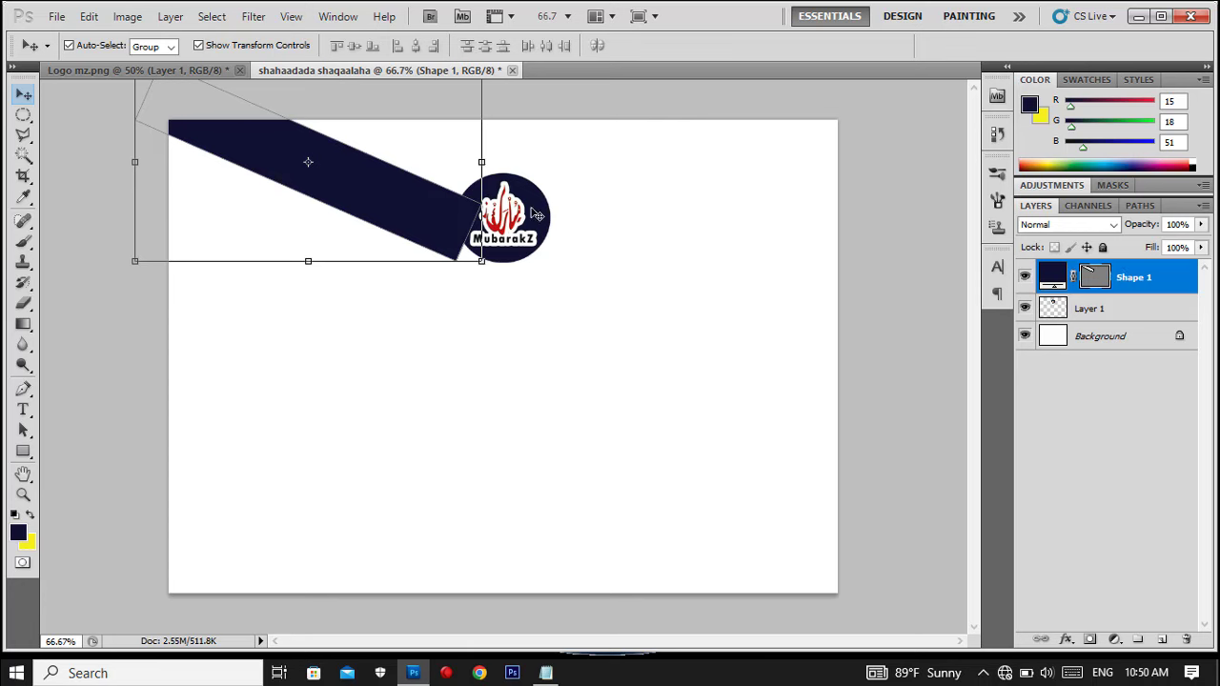
left_click(1093, 309)
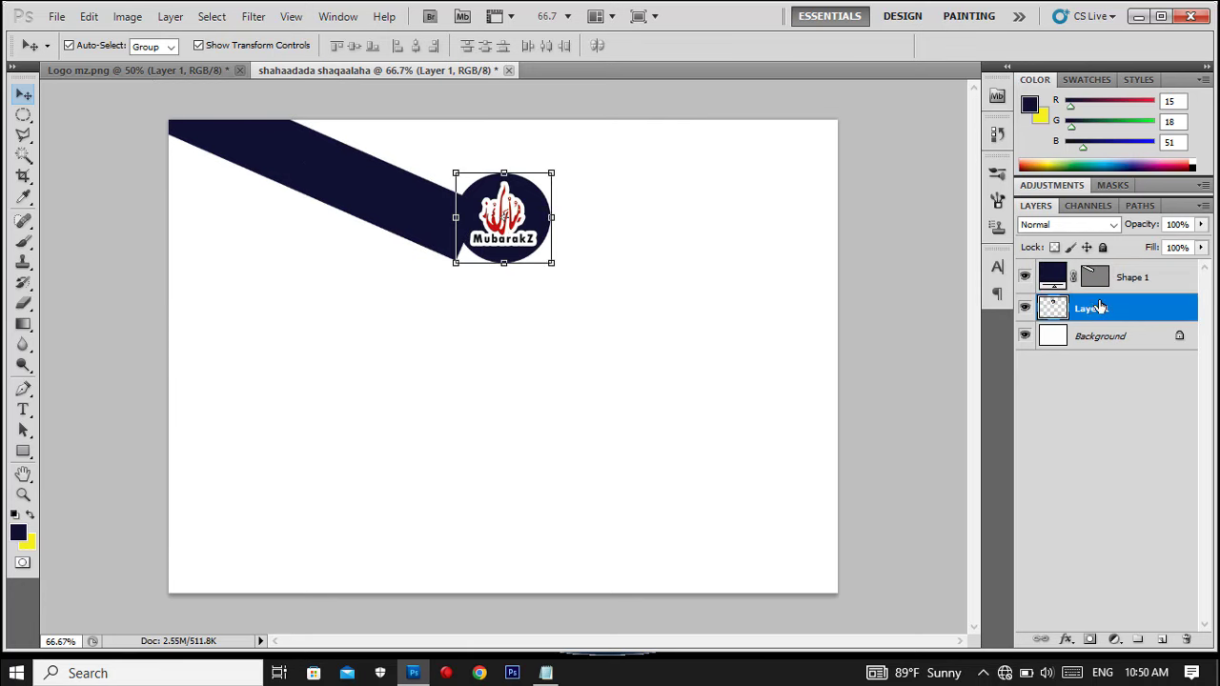
double_click(1098, 305)
left_click_drag(1098, 305, 1093, 275)
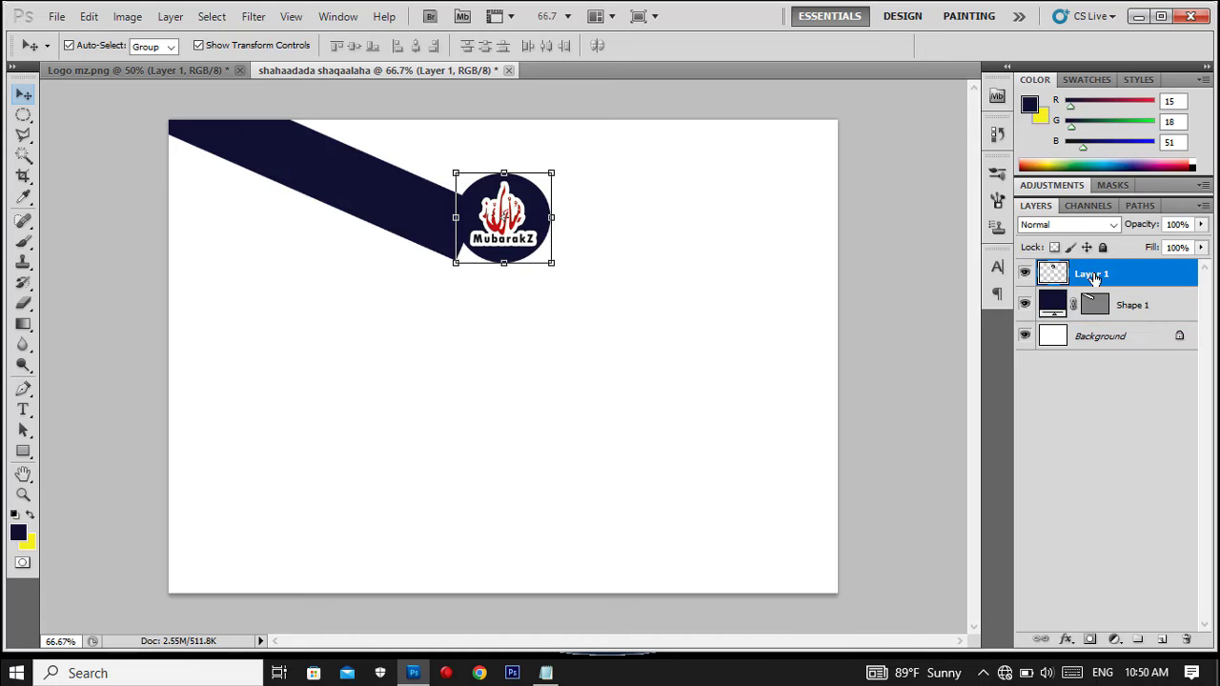
left_click_drag(526, 233, 514, 234)
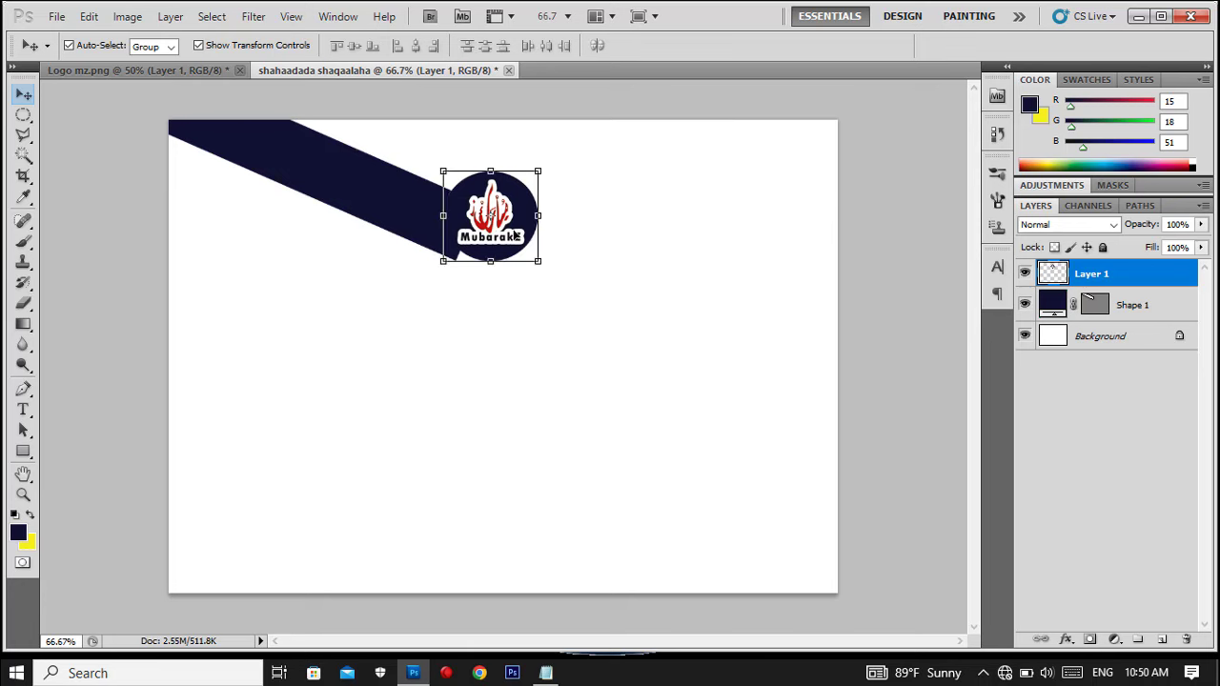
left_click(395, 208)
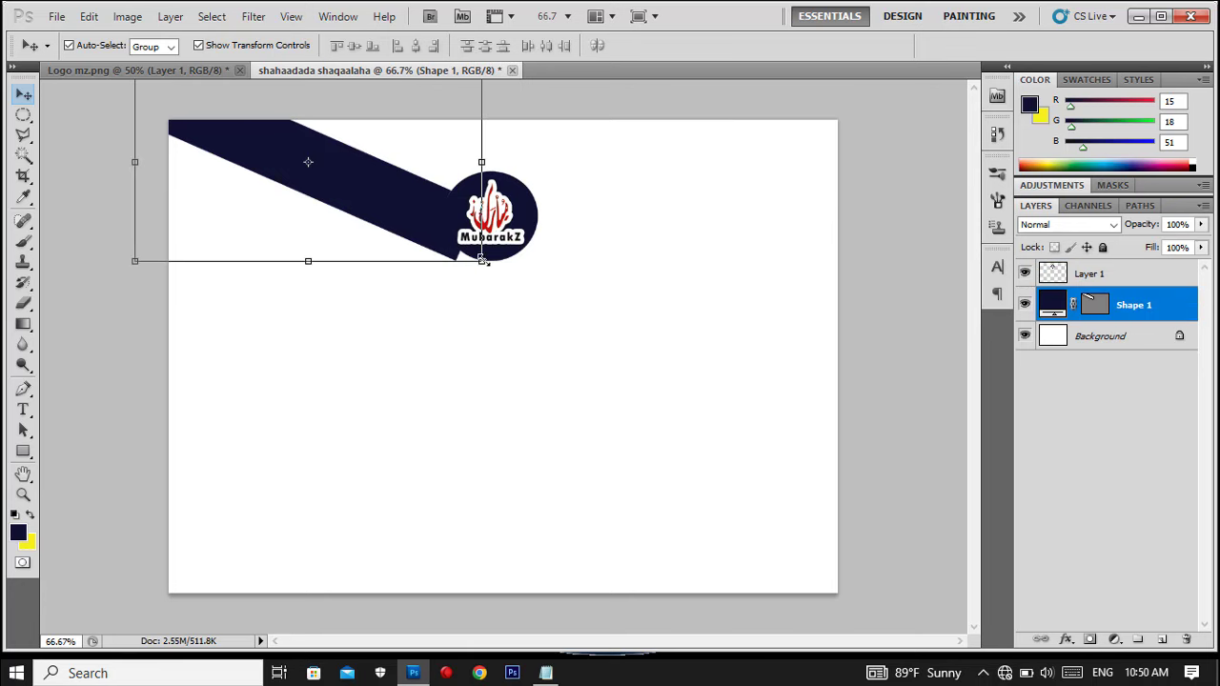
left_click_drag(481, 261, 483, 250)
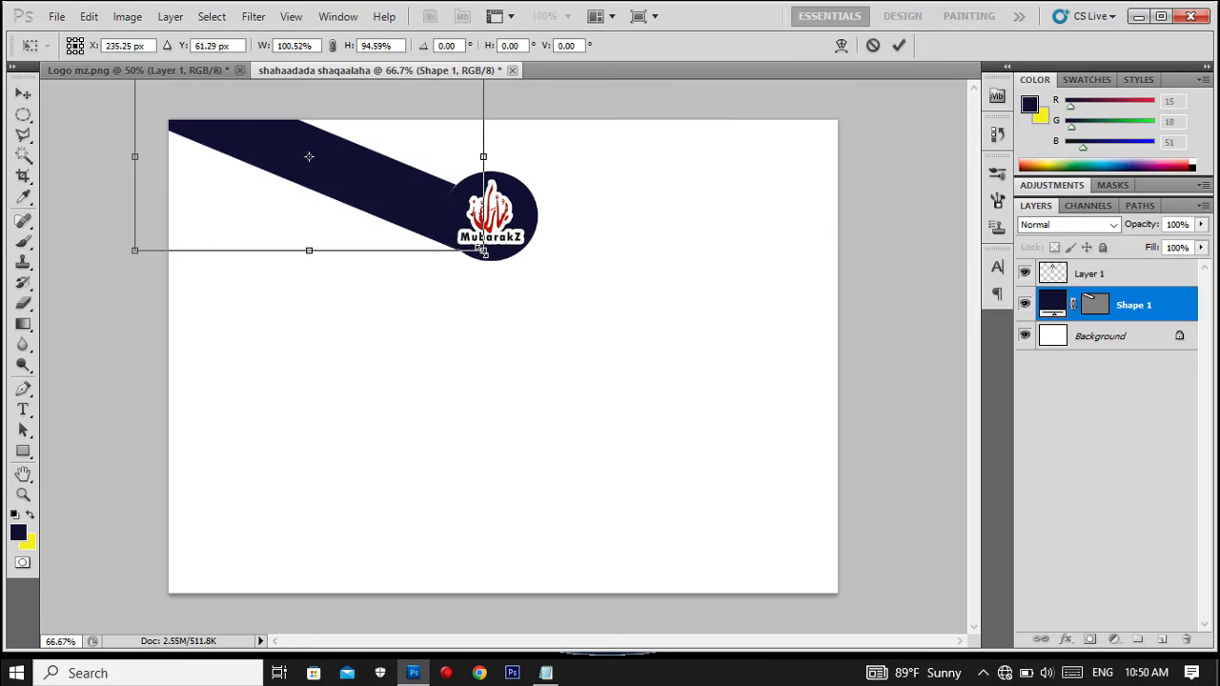
left_click(898, 45)
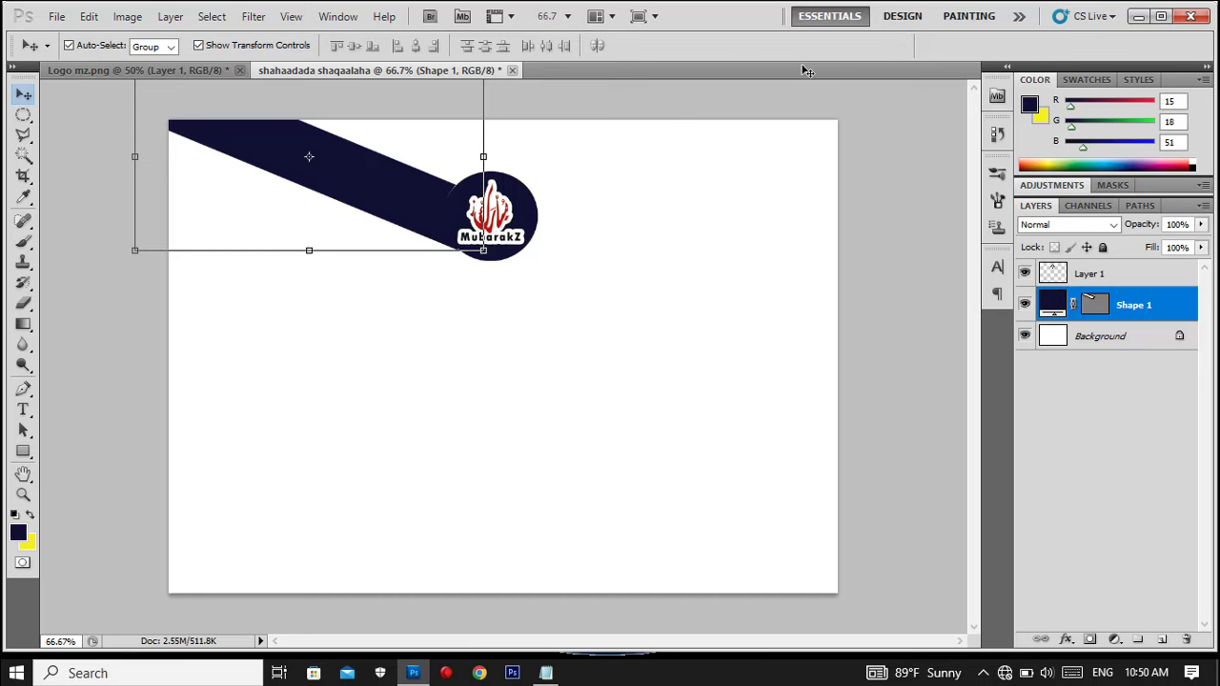
Step: Give Shape 1 a red (R199 G17 B17) 10 px centre stroke in Blending Options
right_click(1134, 300)
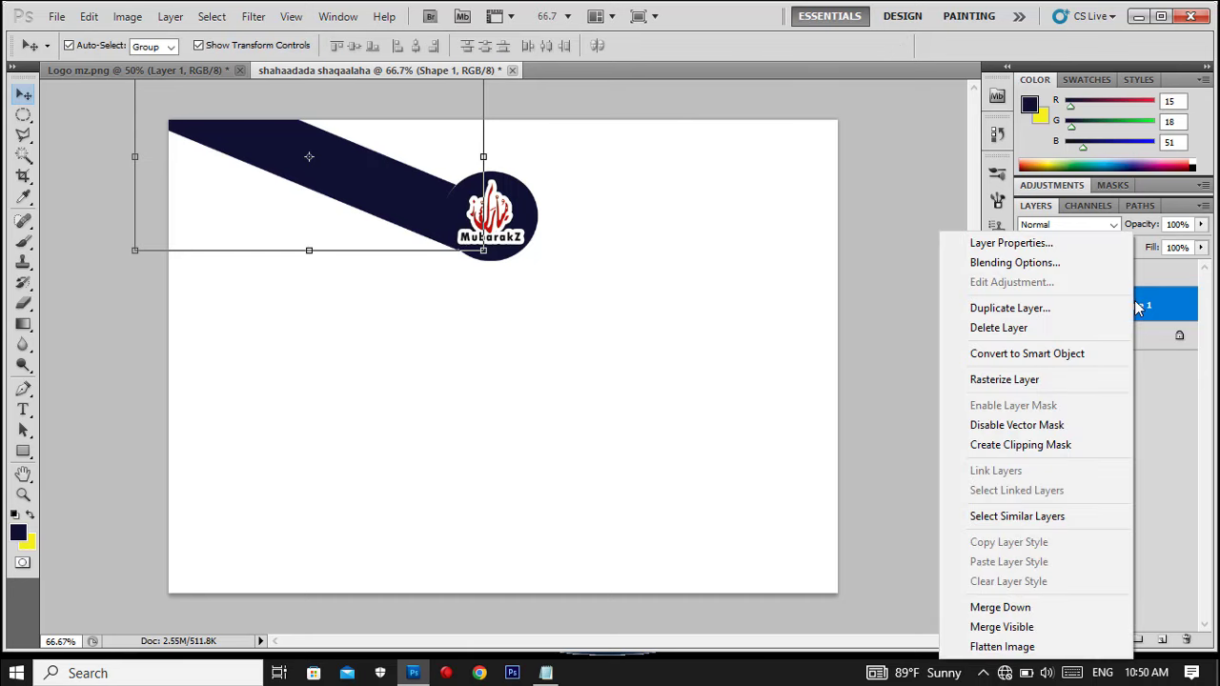
left_click(1049, 264)
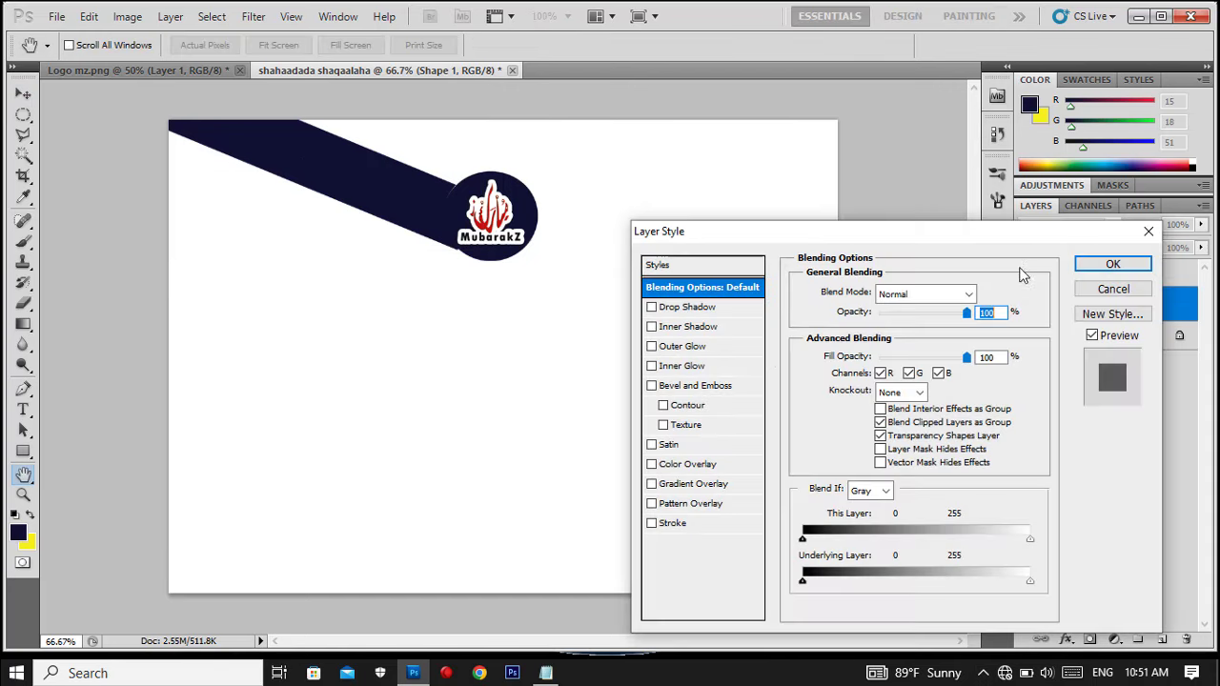
left_click(672, 523)
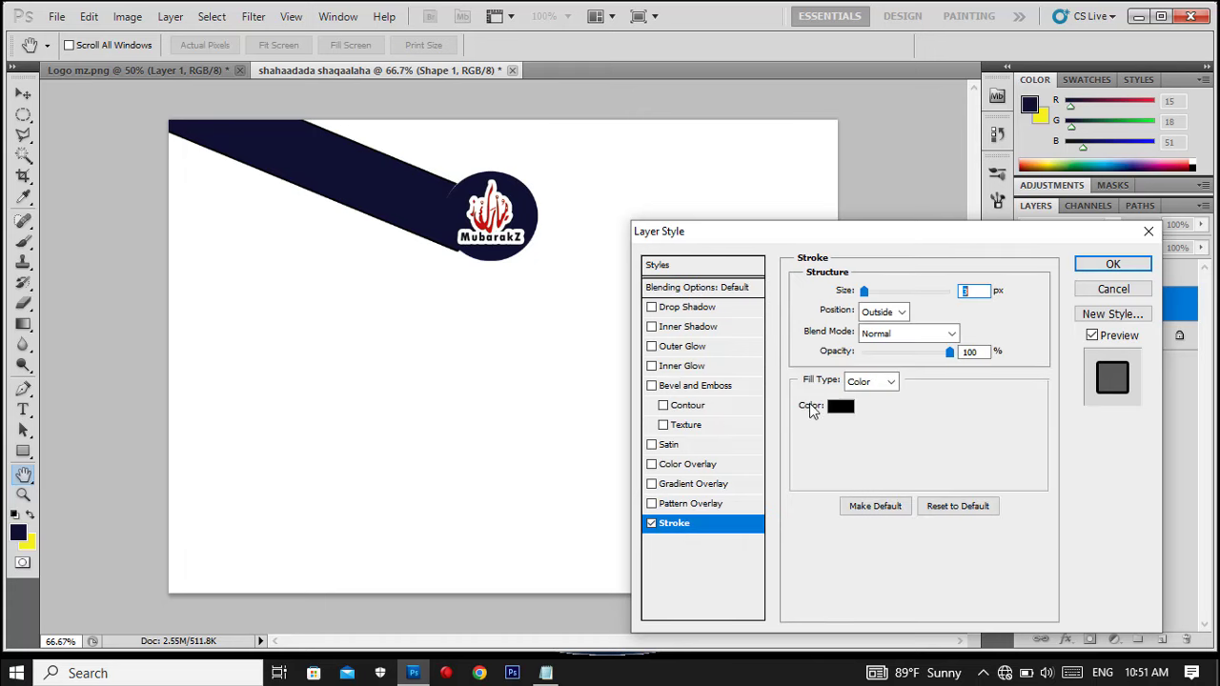
left_click(840, 406)
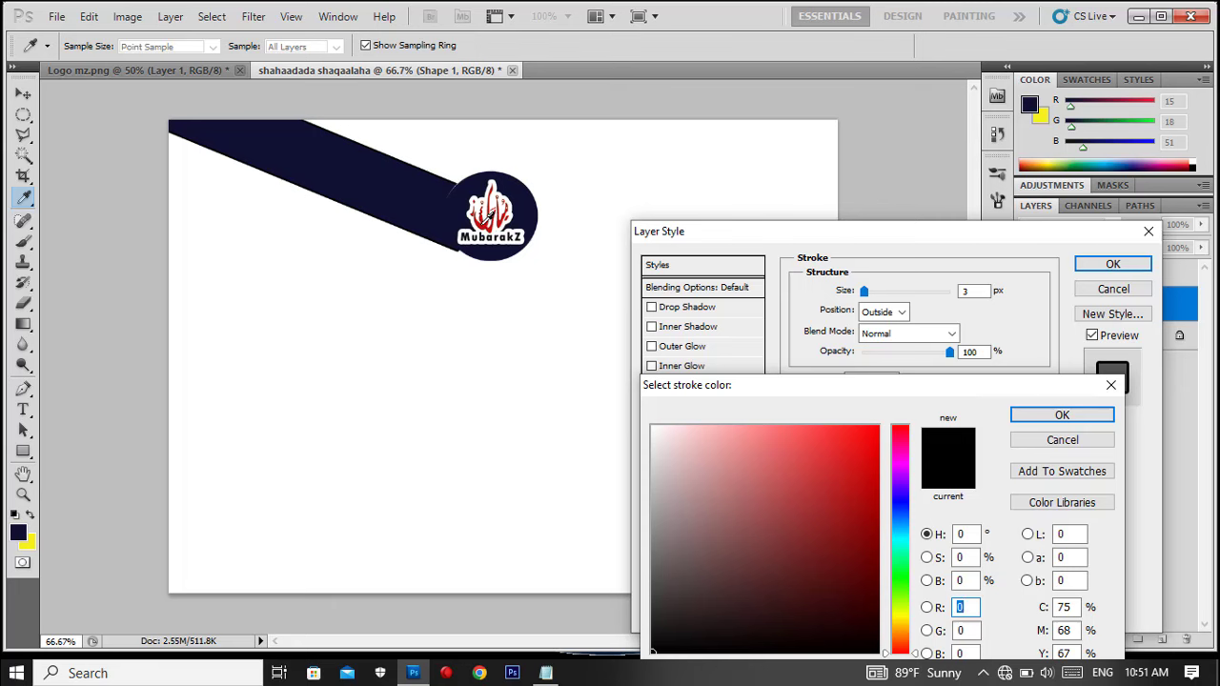
left_click(488, 217)
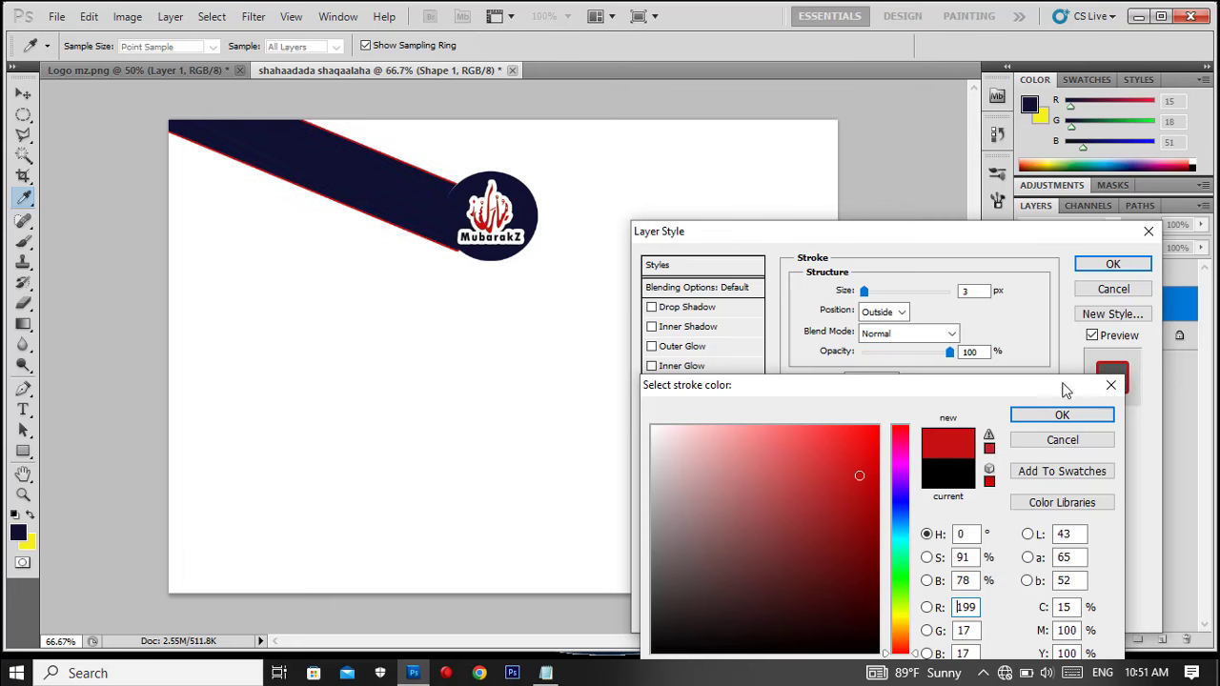
left_click(1059, 412)
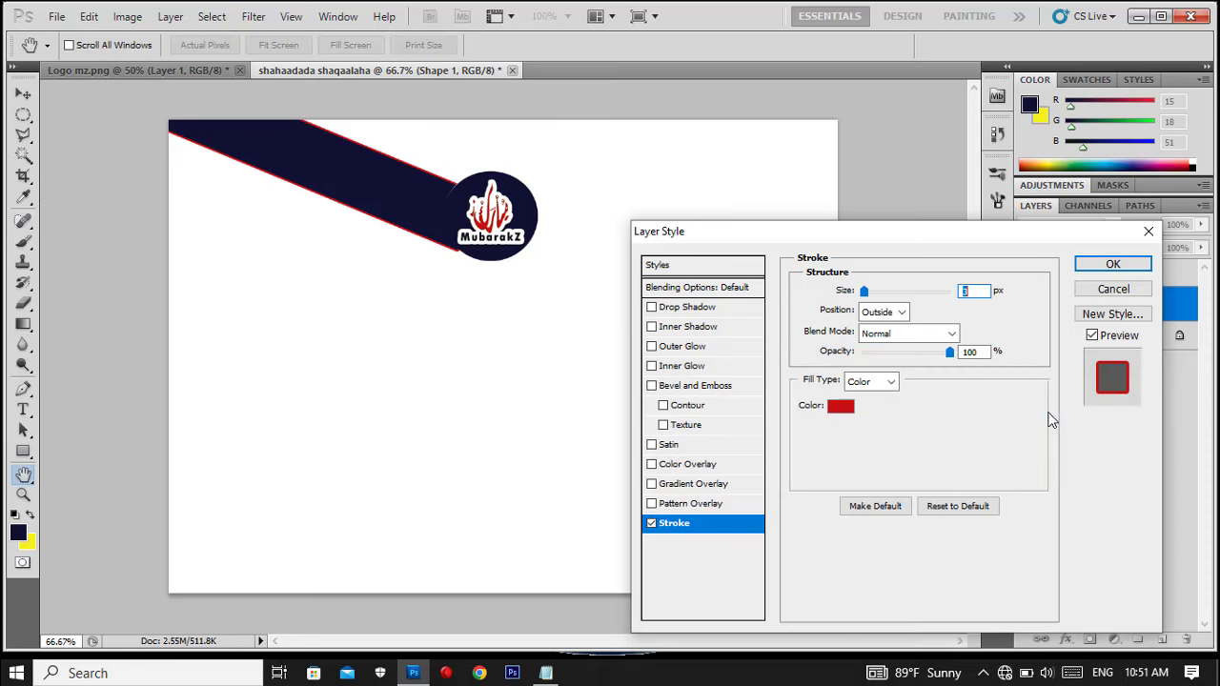
left_click(892, 322)
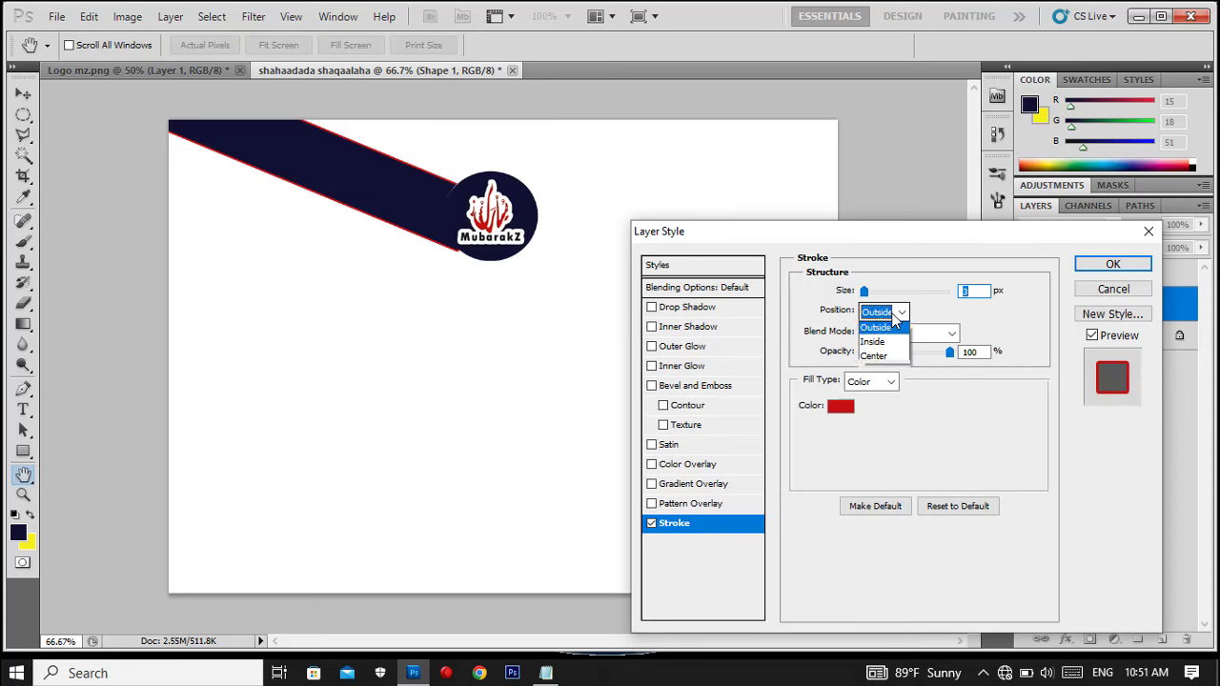
left_click(883, 357)
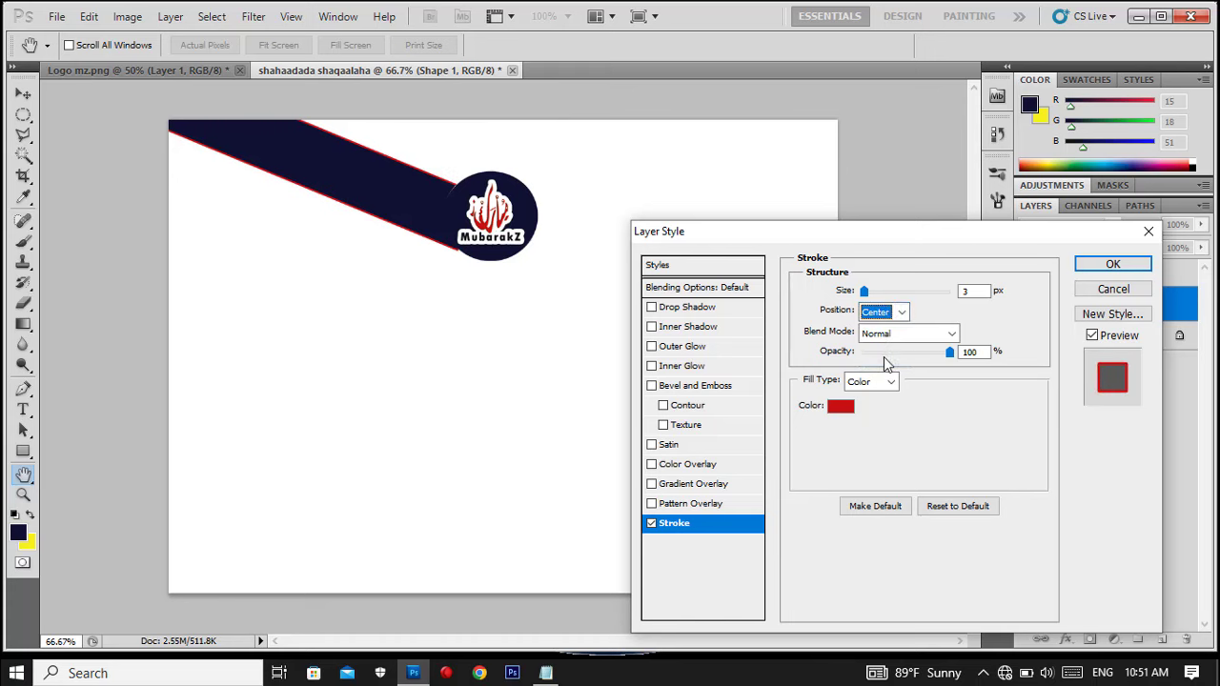
left_click_drag(867, 290, 873, 292)
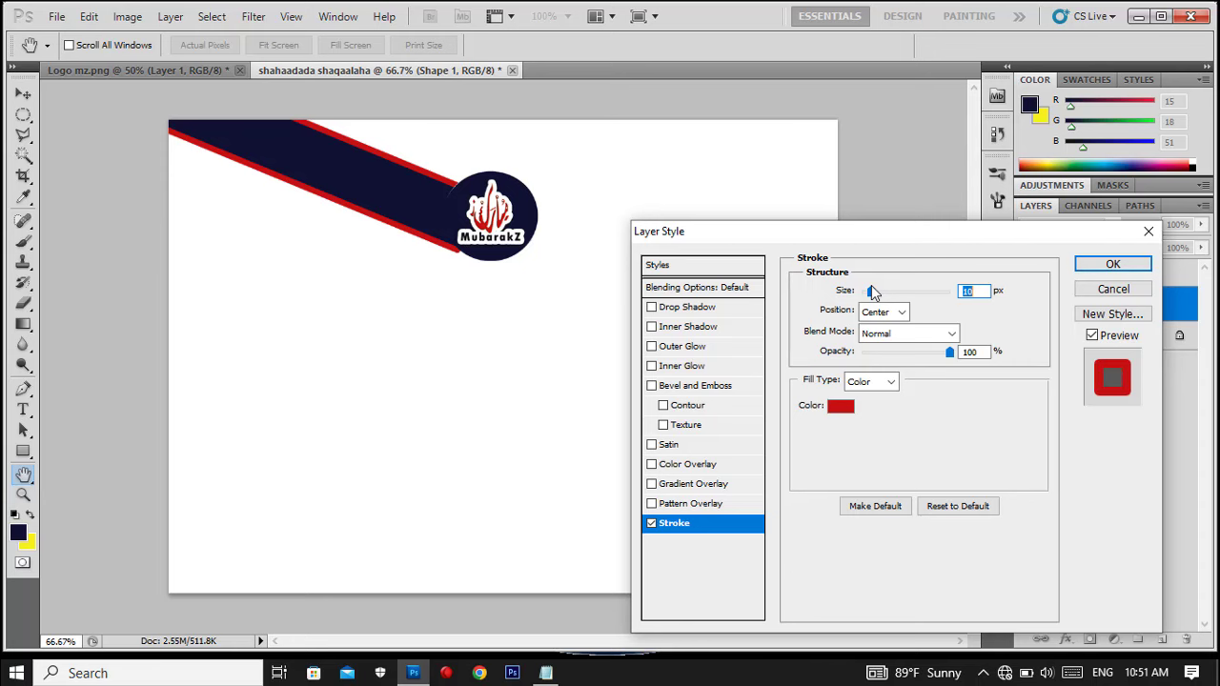
left_click(1110, 265)
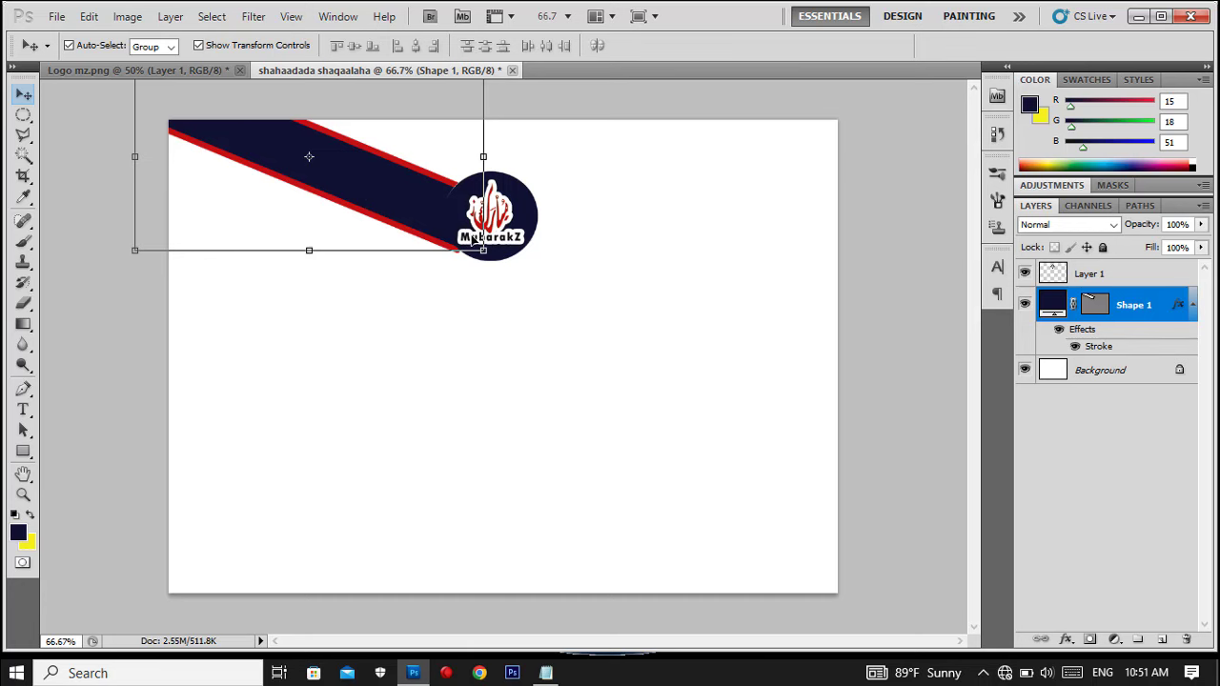
Step: Widen the navy band slightly and duplicate it as Shape 1 copy
left_click_drag(482, 246, 489, 246)
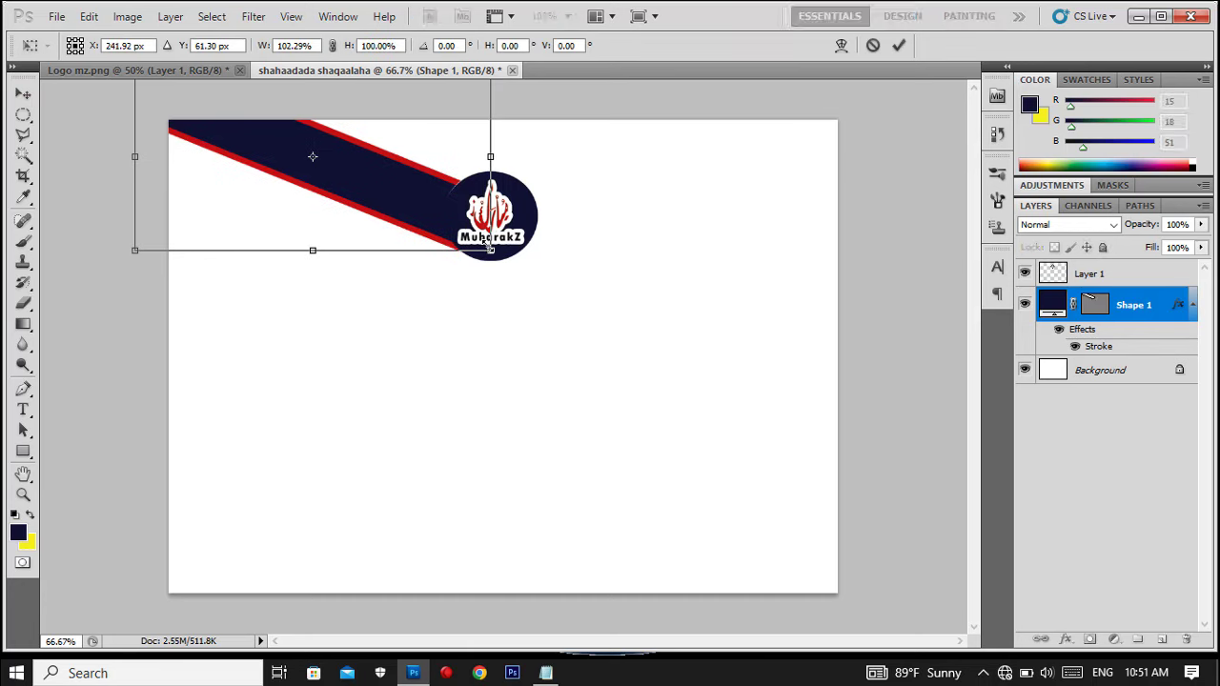
left_click(900, 48)
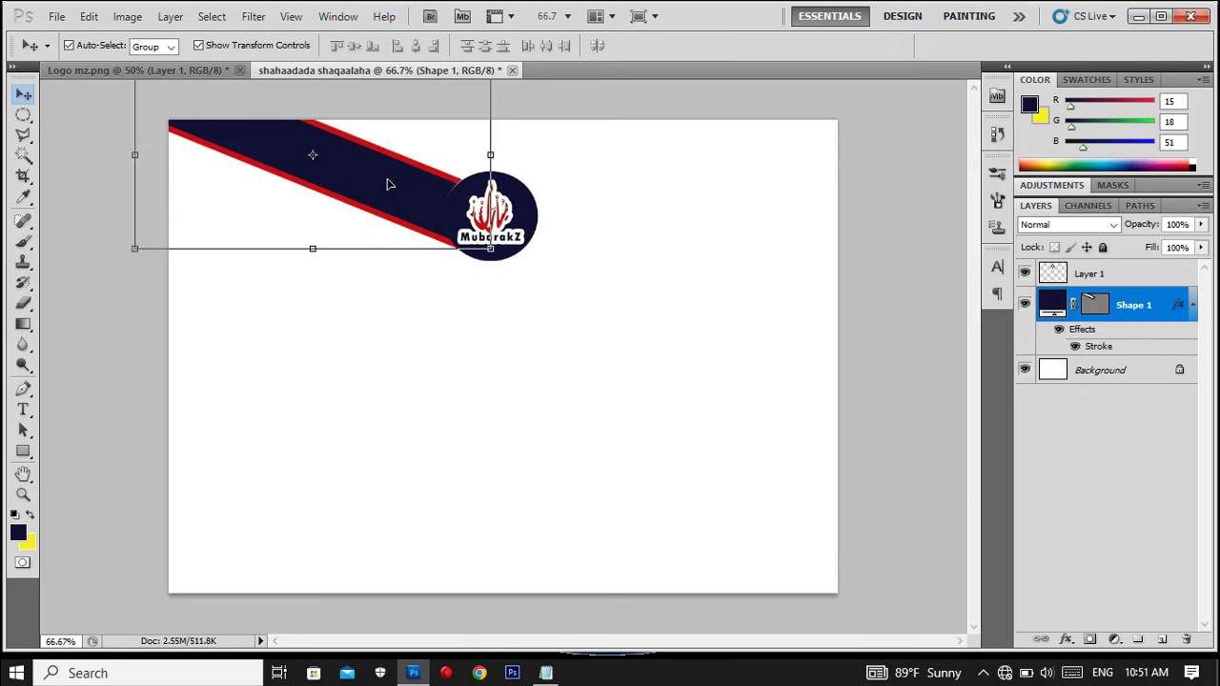
key("ctrl+j")
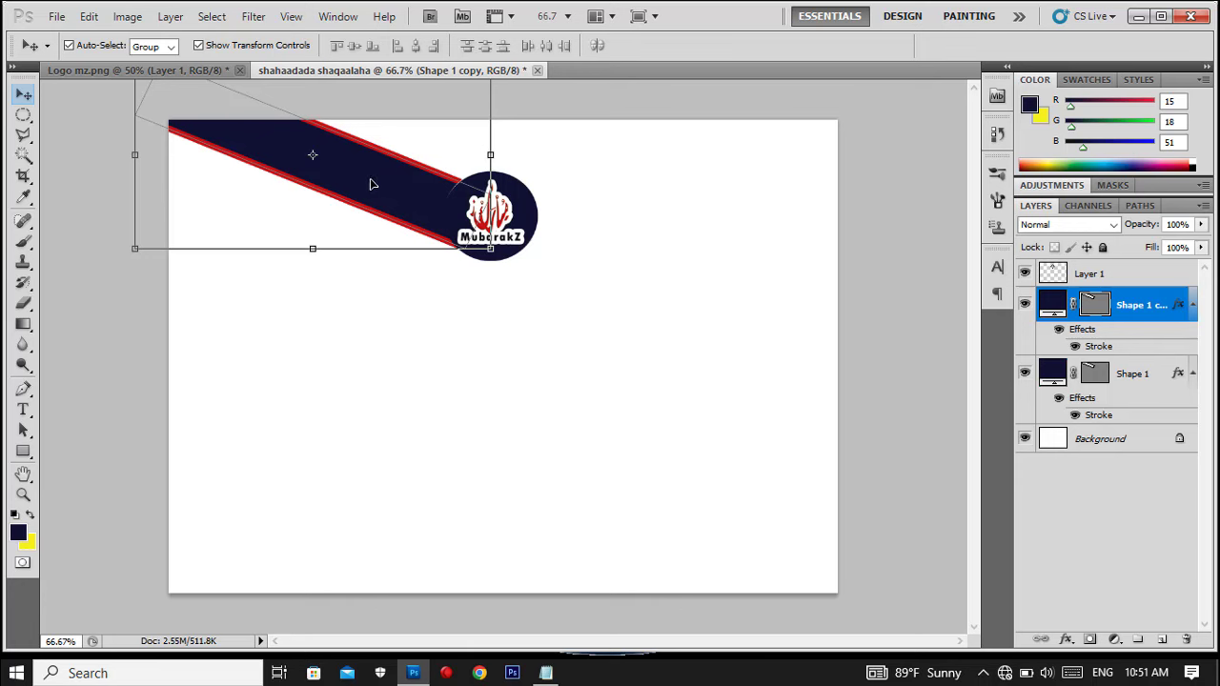
left_click_drag(372, 185, 695, 270)
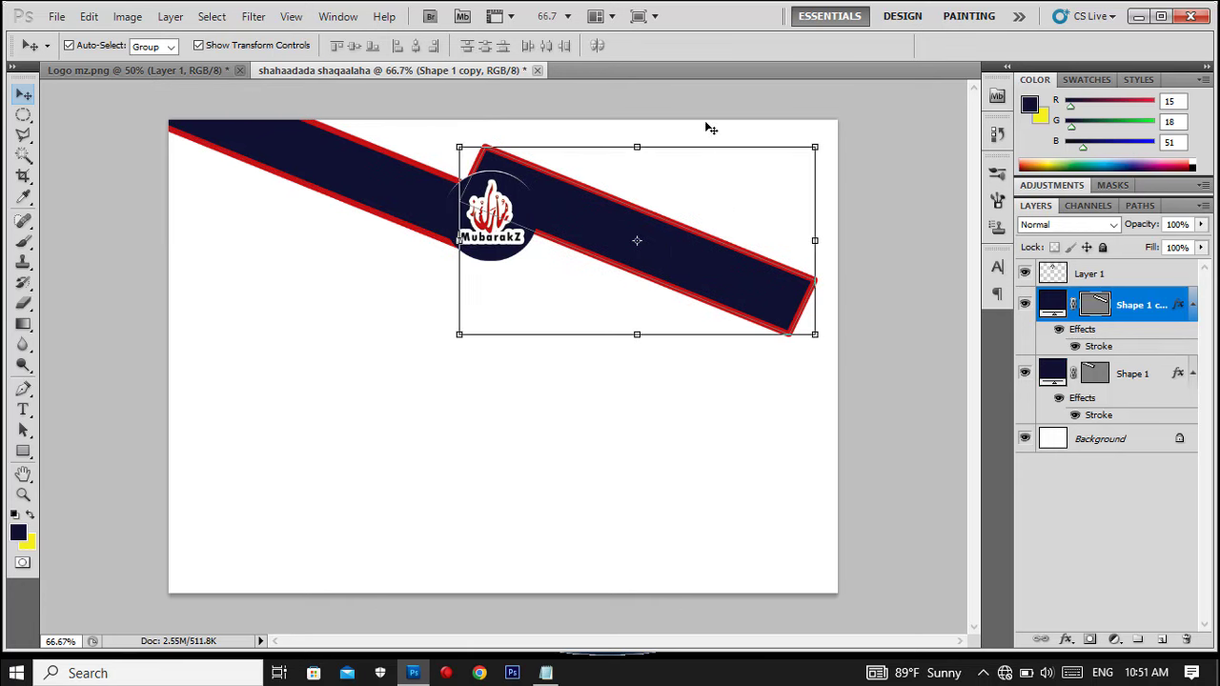
Step: Rotate, move and resize the band copy into the page's top-right corner
left_click_drag(700, 128, 639, 286)
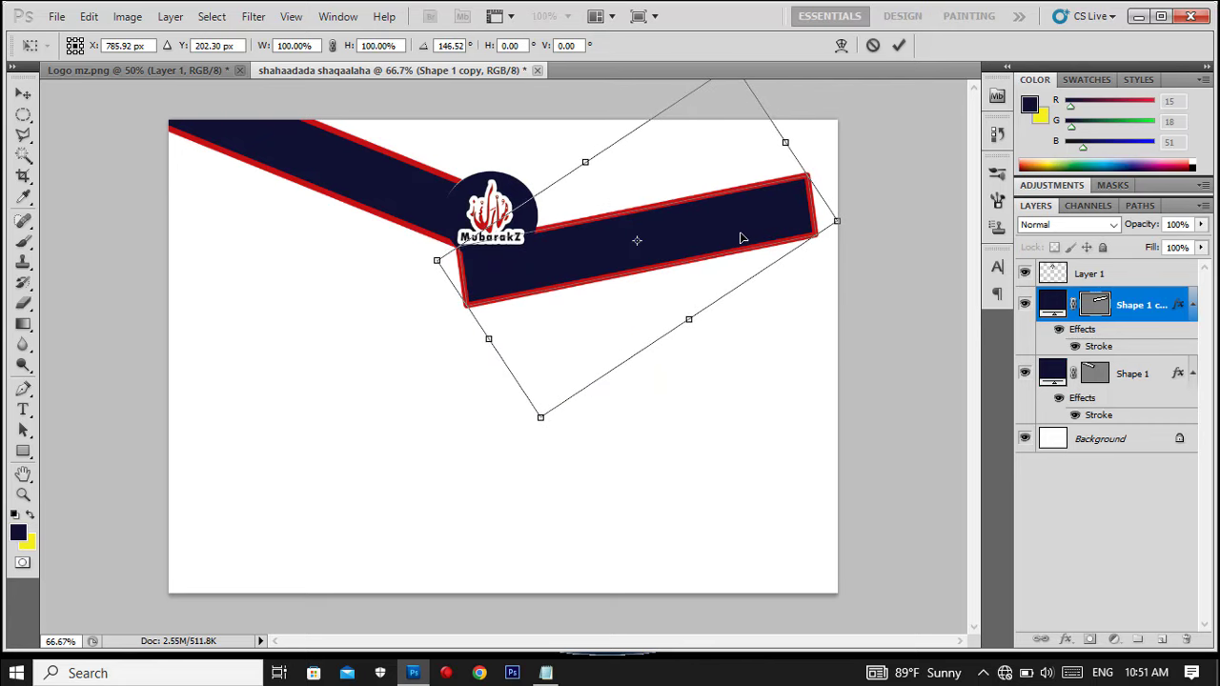
left_click_drag(741, 237, 770, 187)
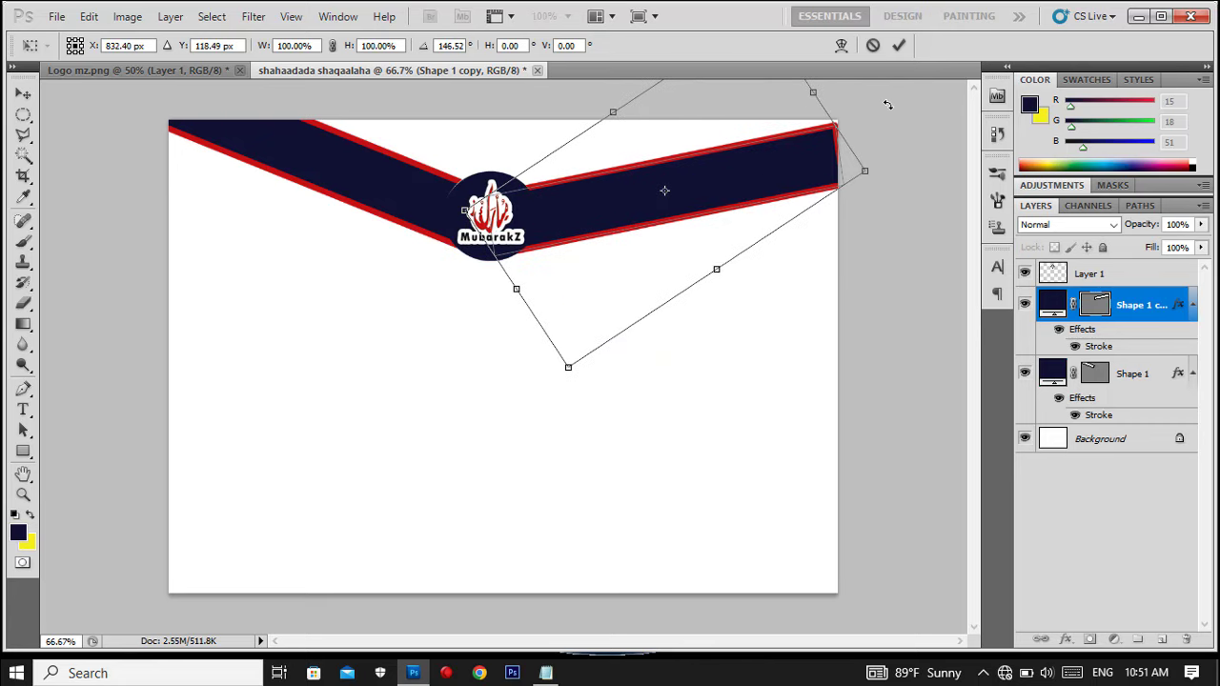
left_click_drag(887, 104, 875, 87)
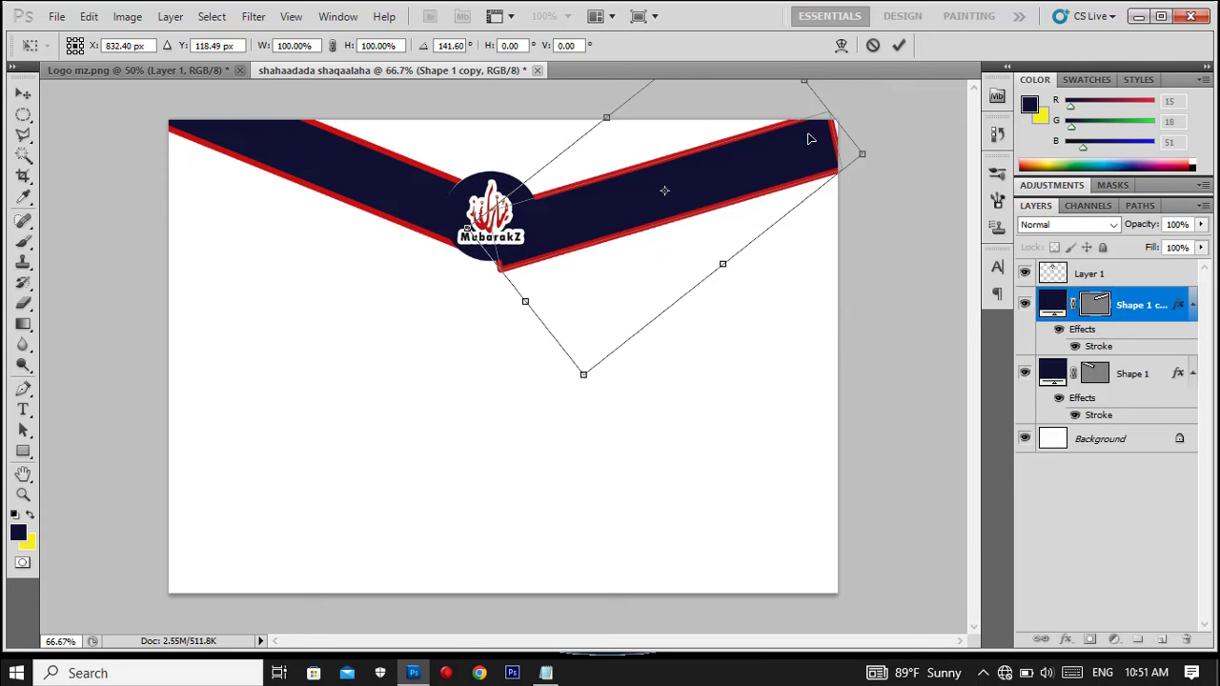
left_click_drag(798, 142, 823, 120)
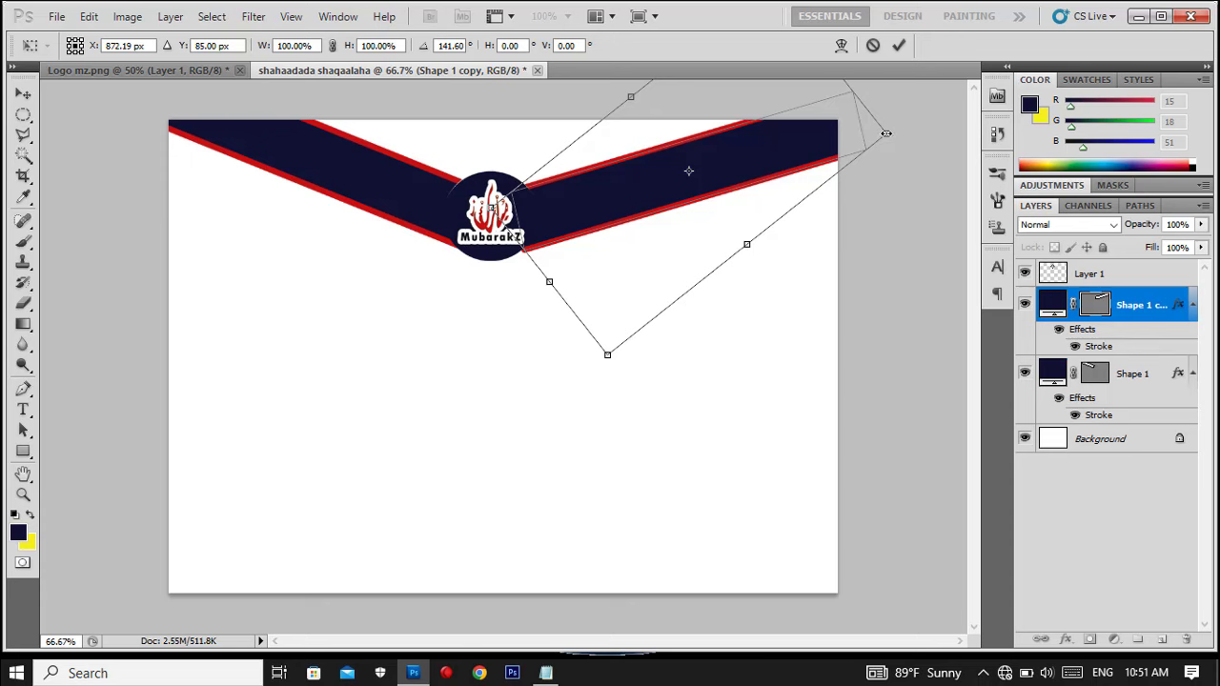
left_click_drag(886, 133, 871, 117)
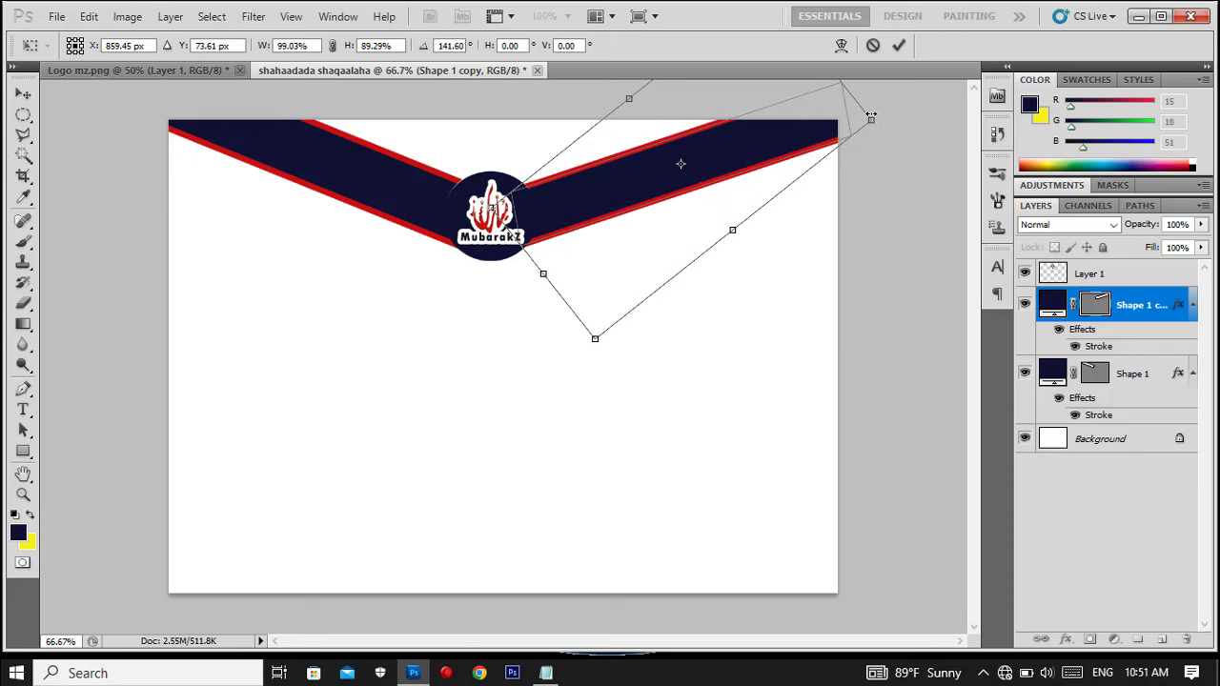
left_click(899, 45)
left_click(648, 410)
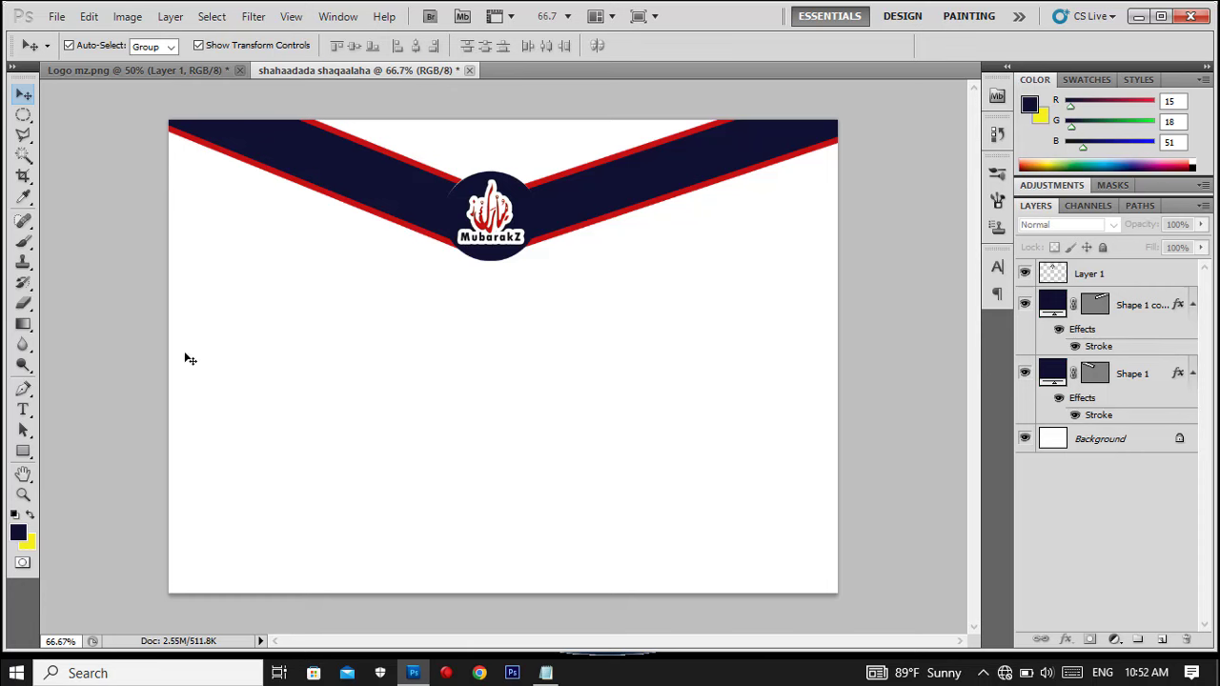
Step: Type the heading 'CERTIFIC' below the logo in Berlin Sans FB Demi
left_click(24, 410)
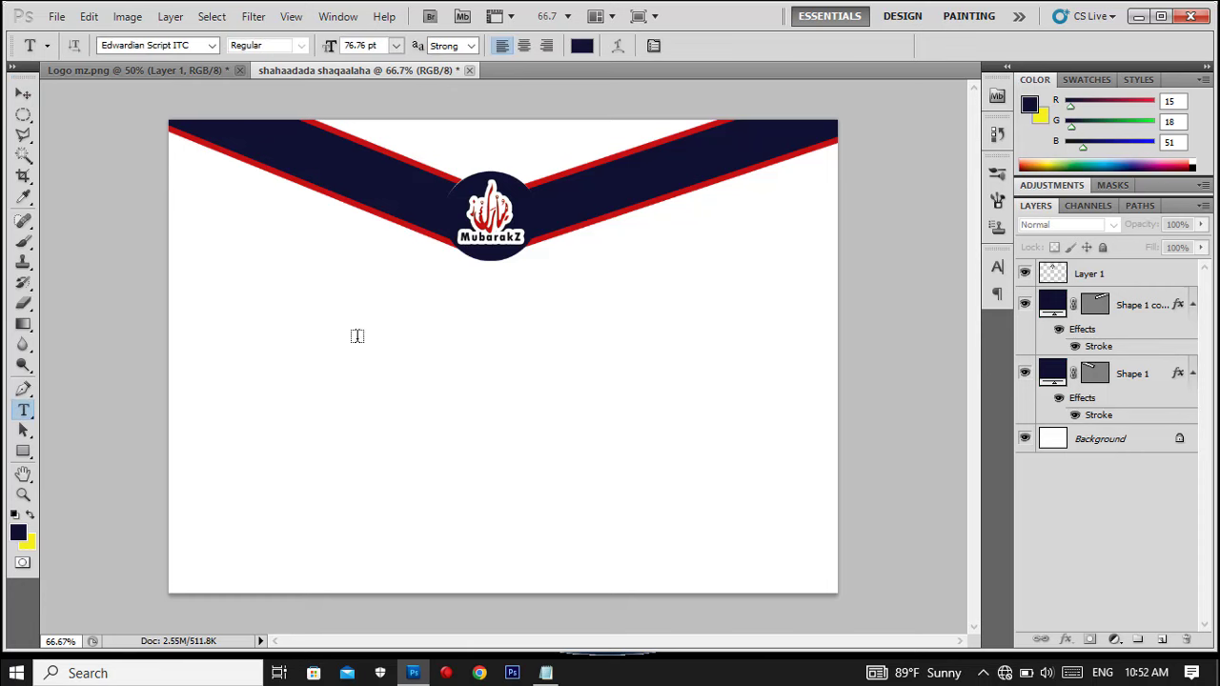
left_click(422, 298)
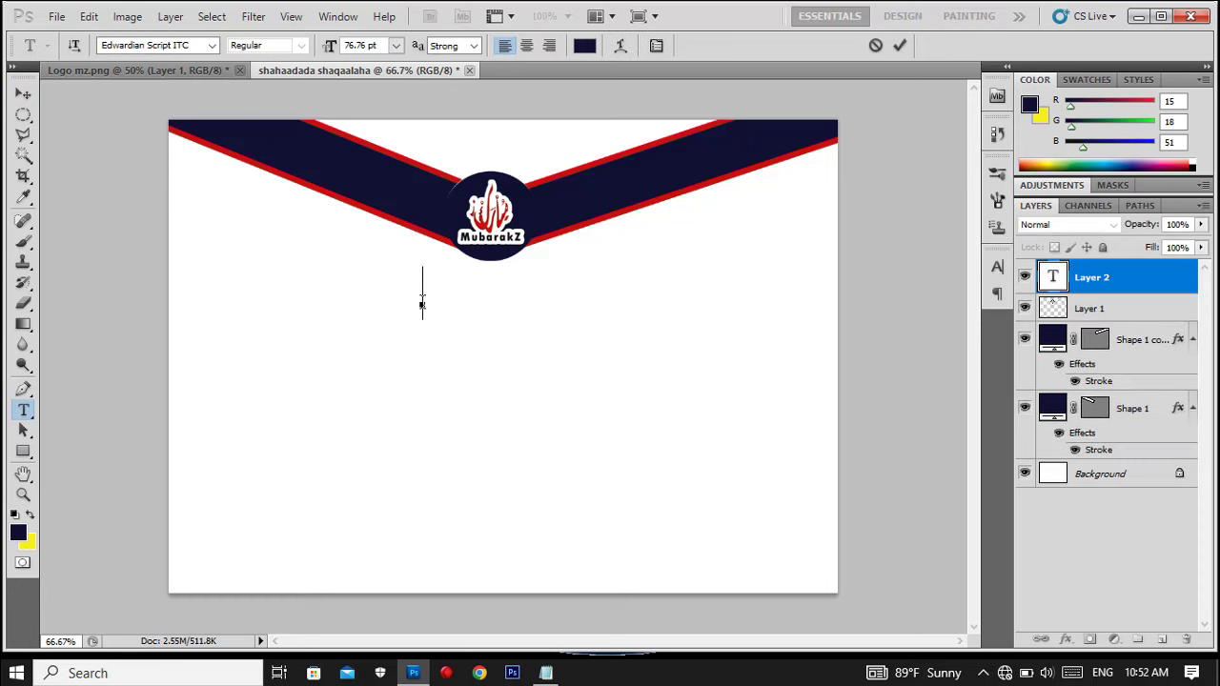
type("C")
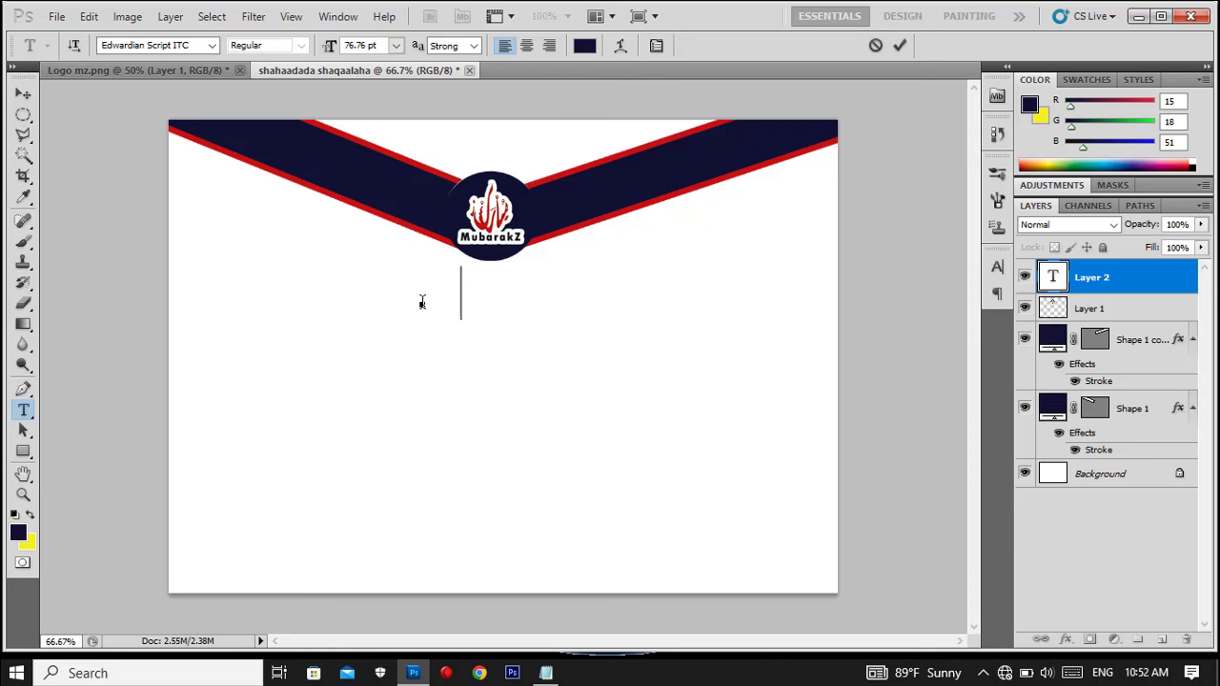
type("ERTI")
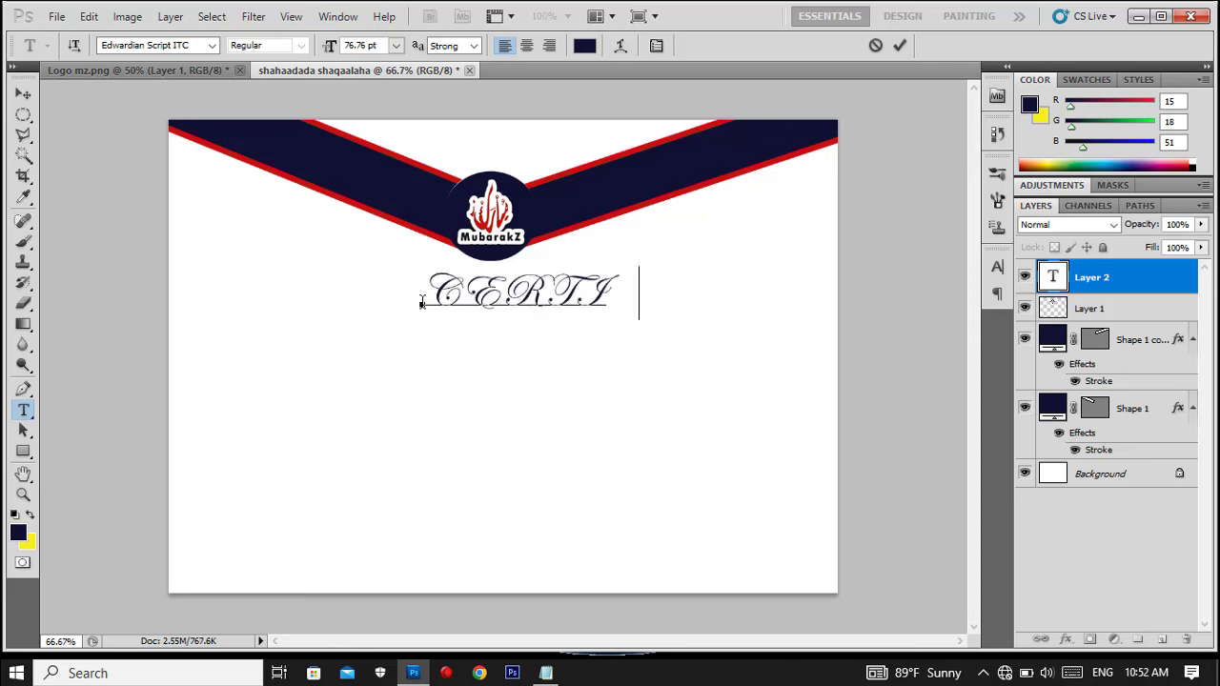
type("FIC")
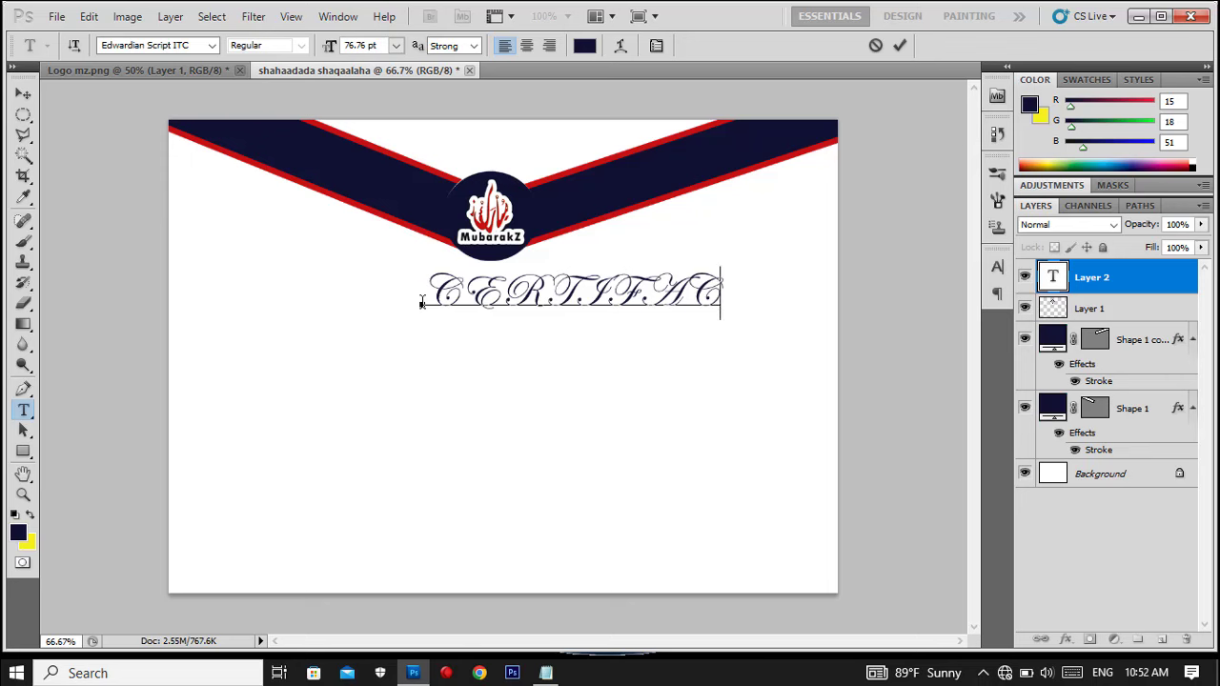
key("ctrl")
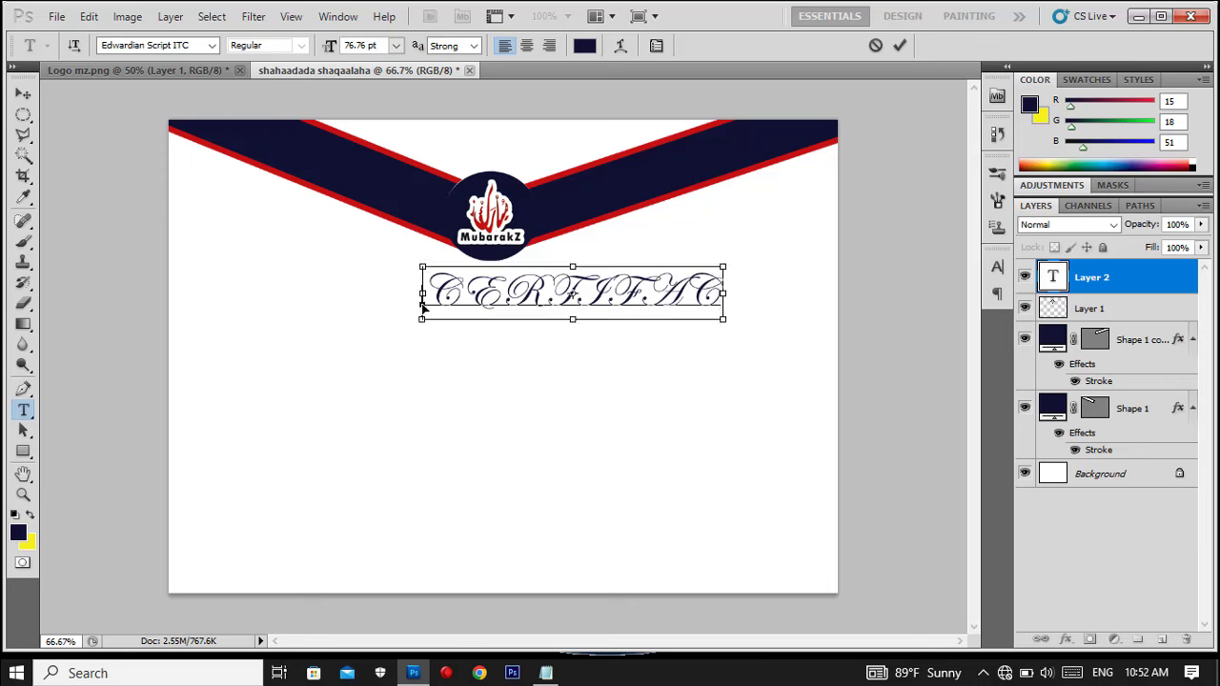
key("ctrl+a")
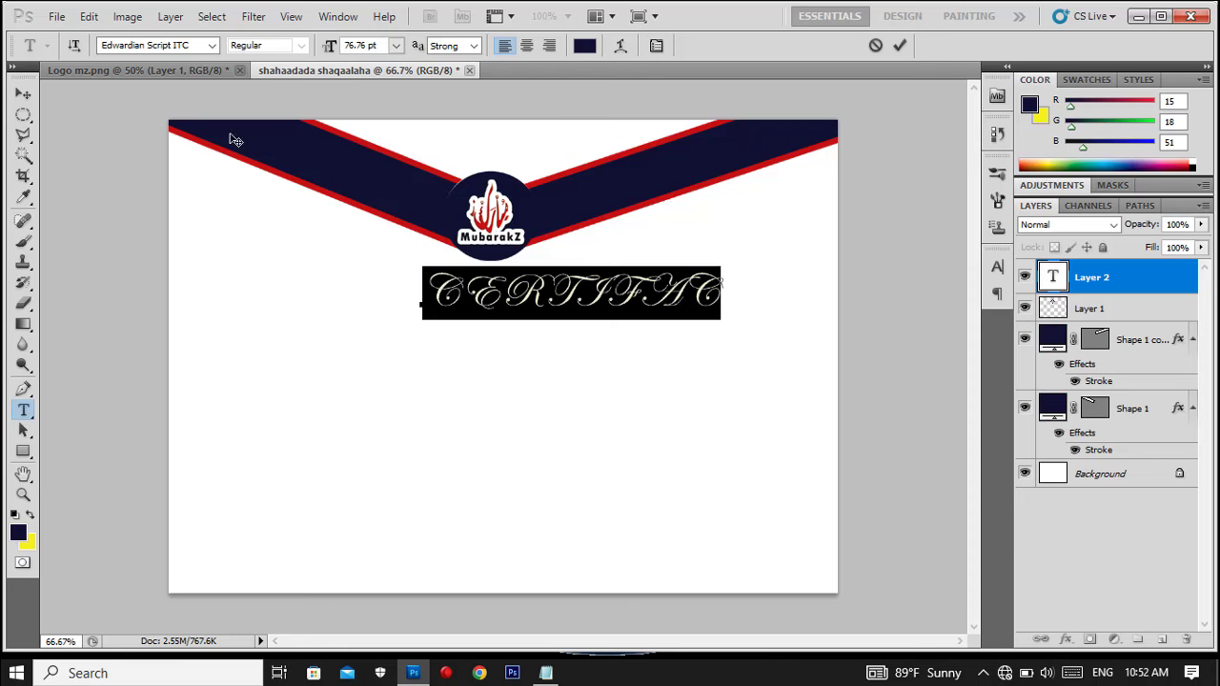
left_click(213, 46)
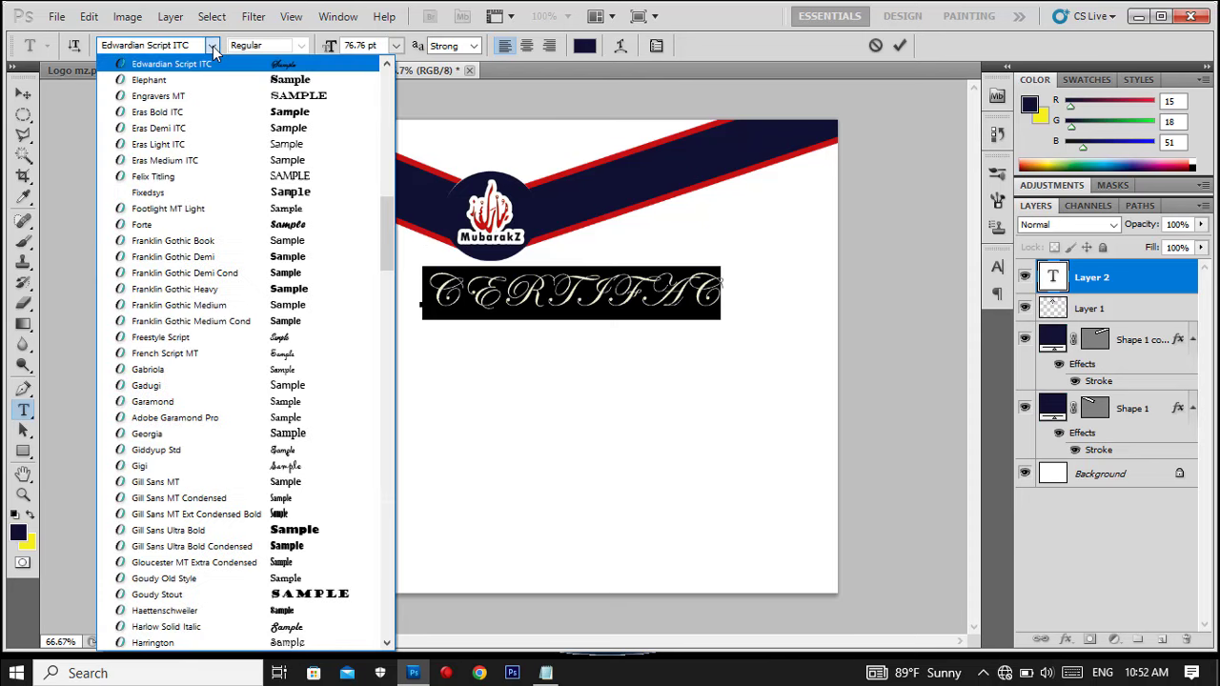
left_click_drag(387, 240, 386, 121)
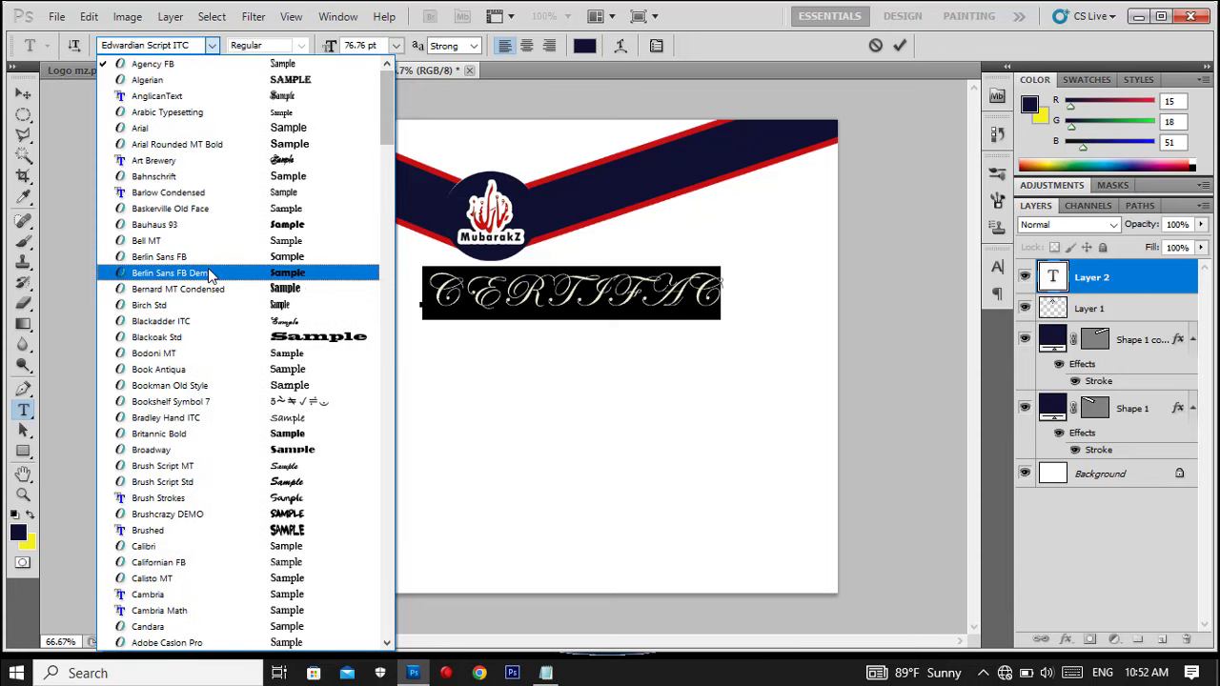
left_click(219, 274)
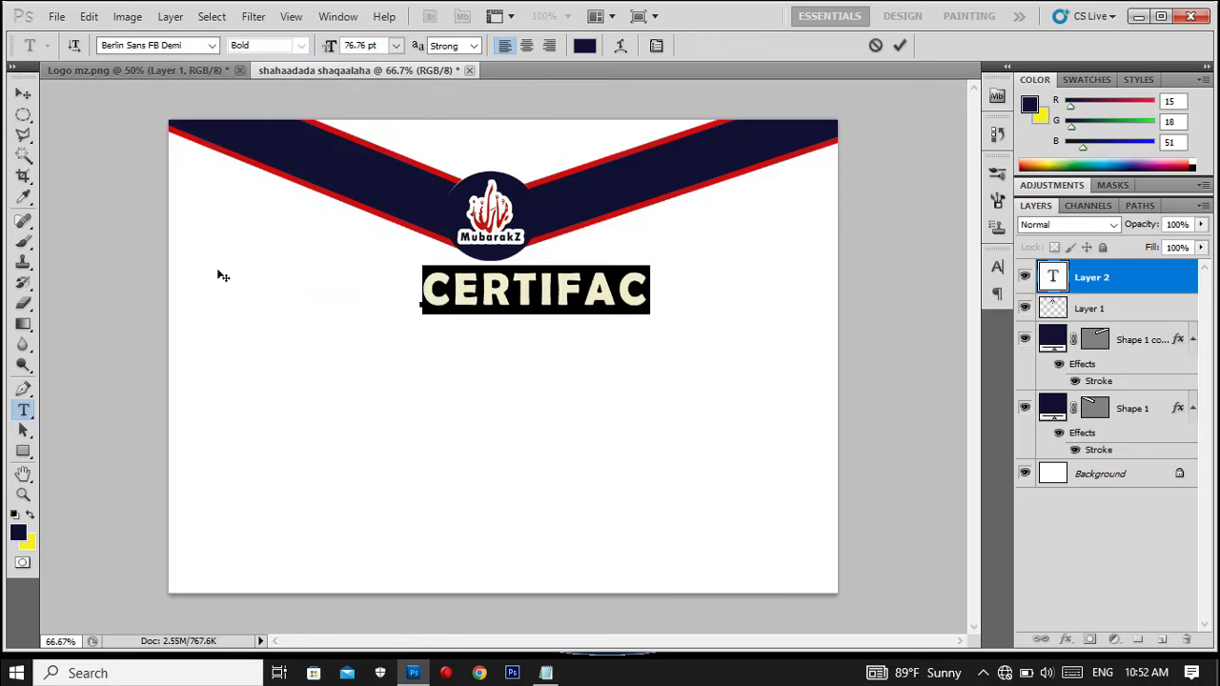
Step: Complete the heading so it reads 'CERTIFACATE' and commit it
left_click(645, 292)
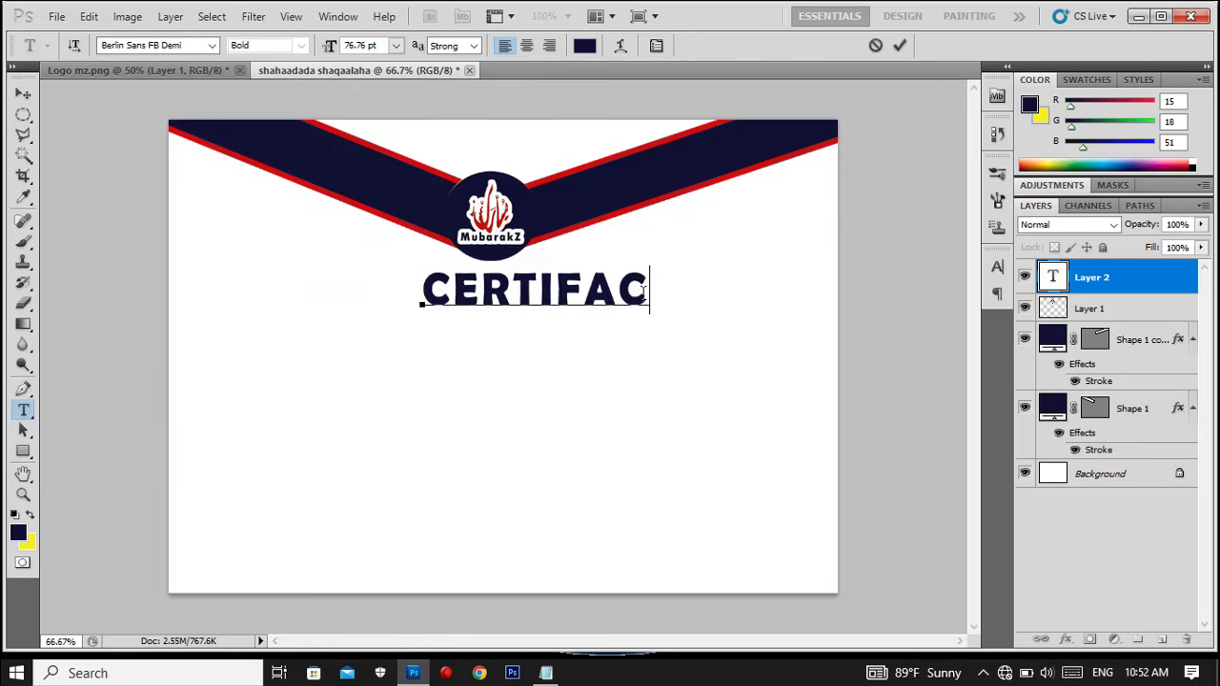
type("A")
type("TE")
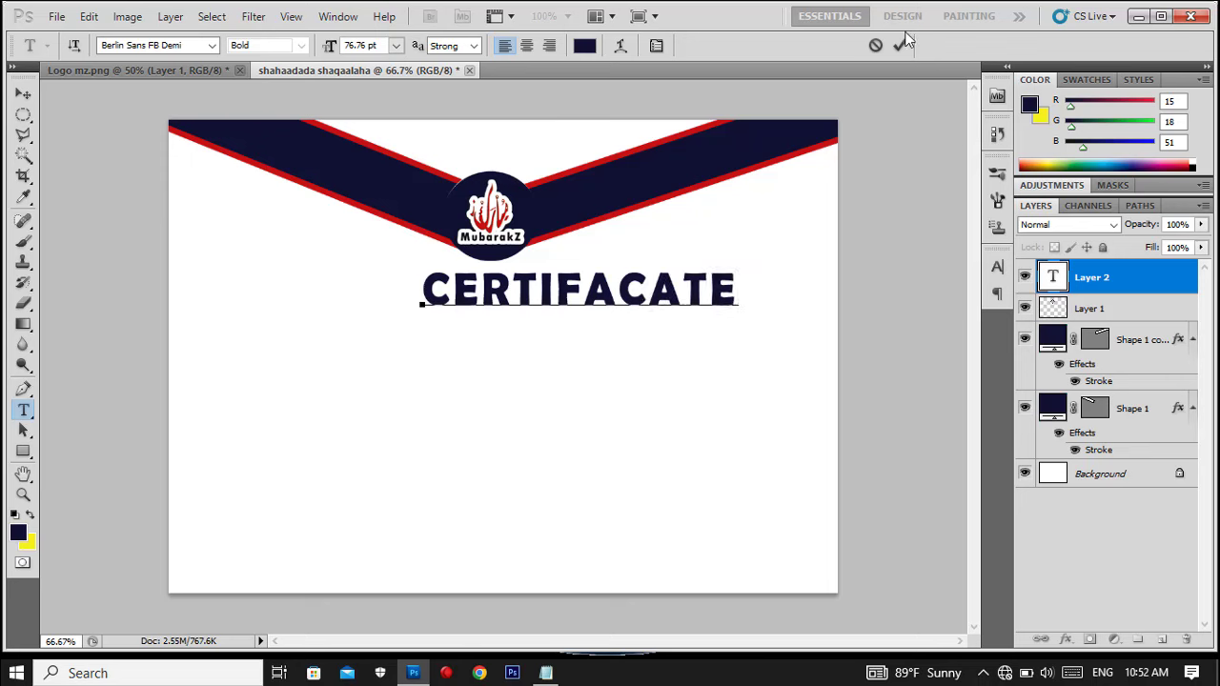
left_click(900, 45)
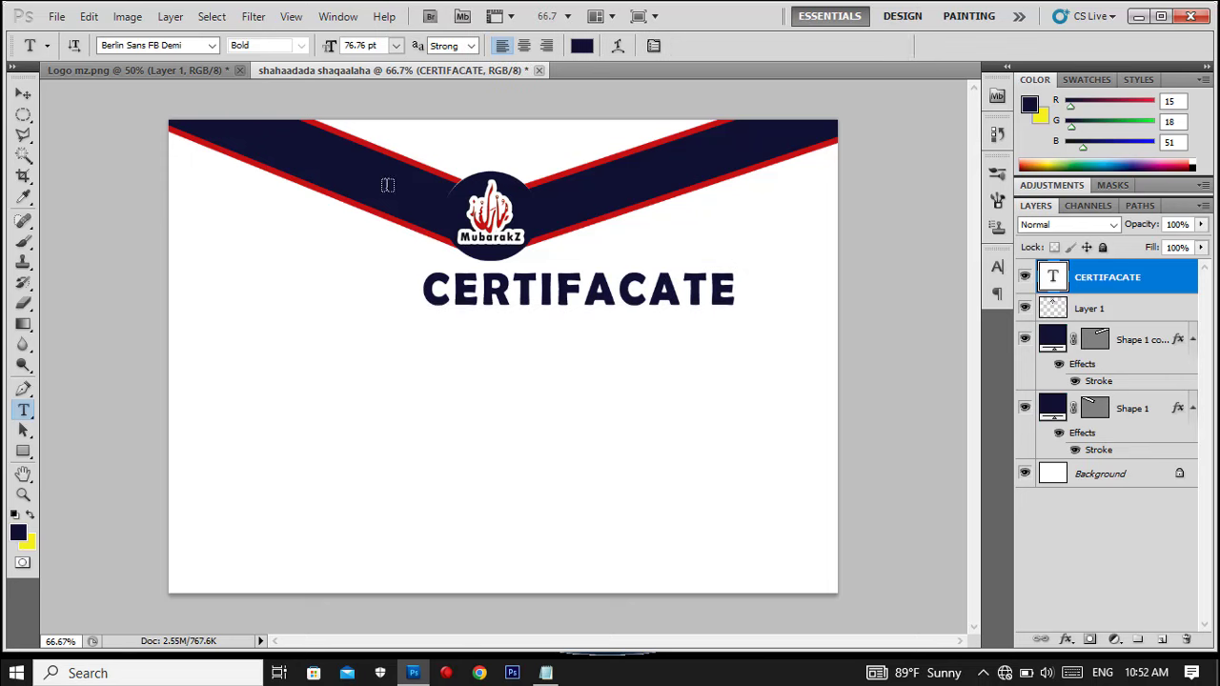
Step: Show rulers and centre the CERTIFACATE heading horizontally beneath the logo
left_click(23, 94)
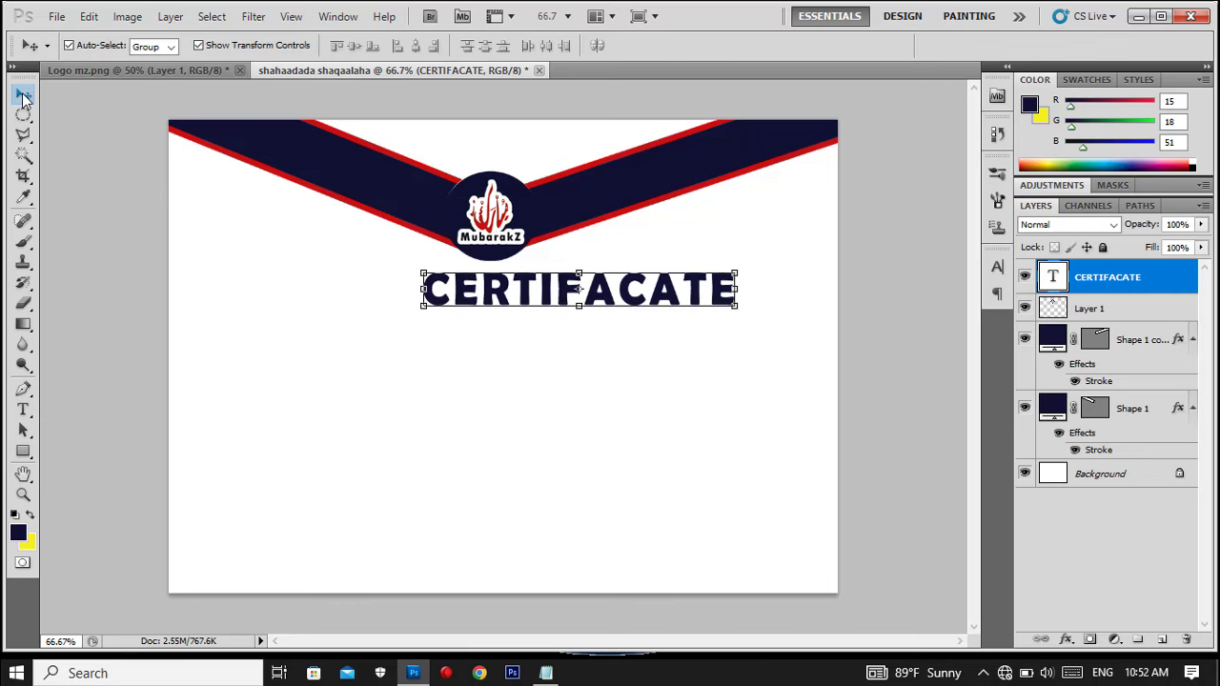
left_click_drag(654, 299, 585, 299)
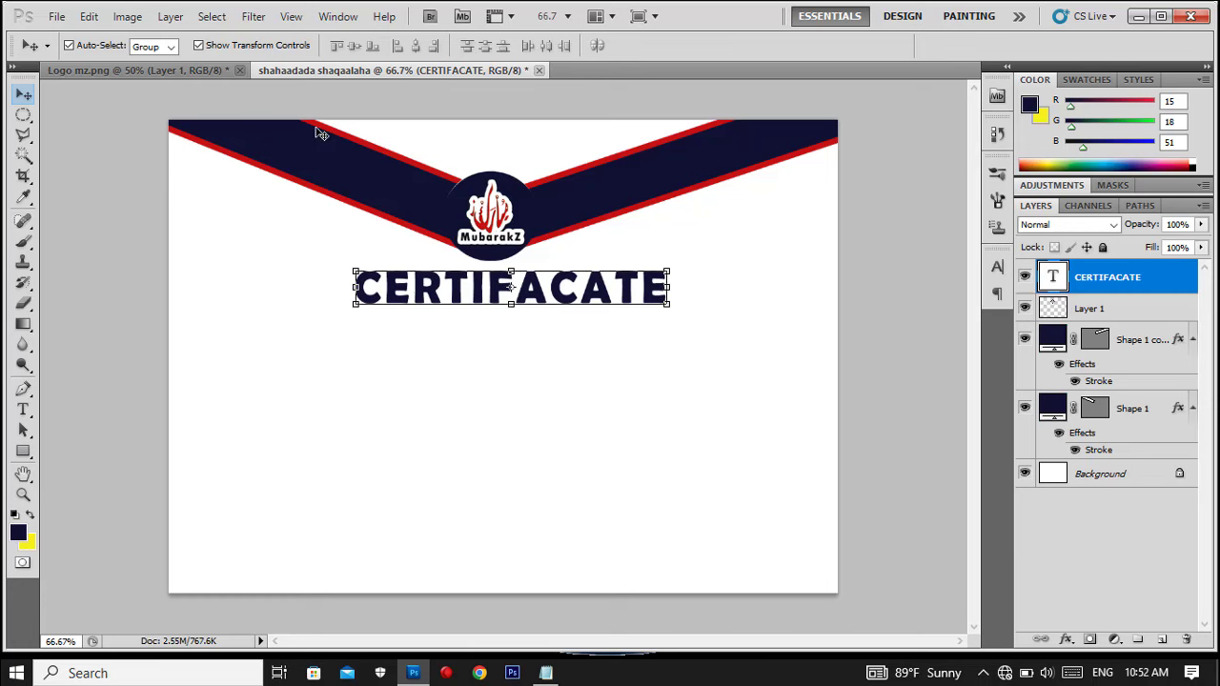
left_click(291, 17)
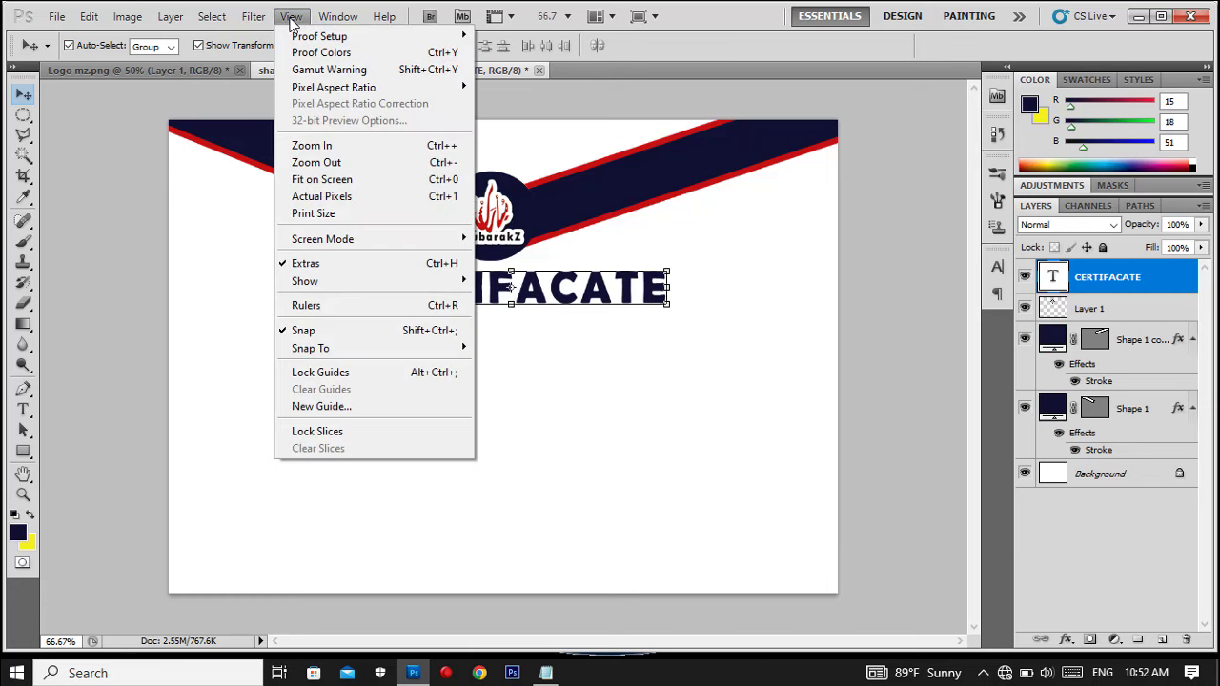
left_click(305, 305)
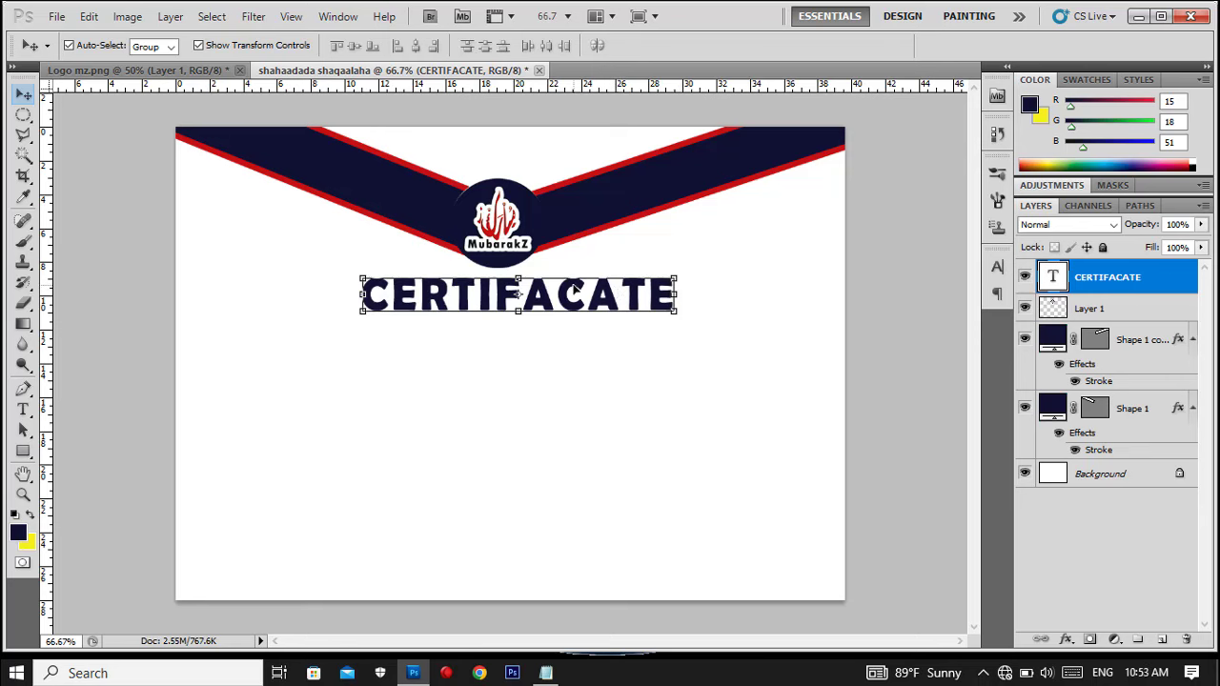
left_click_drag(593, 301, 576, 301)
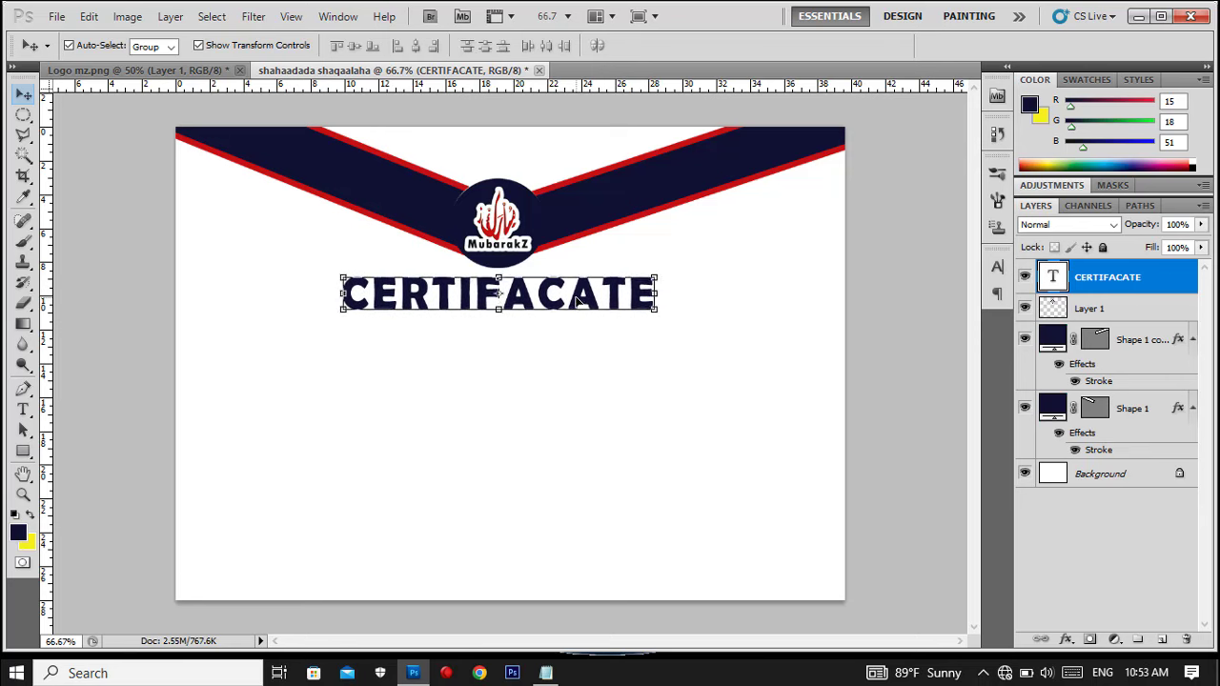
left_click_drag(575, 301, 585, 301)
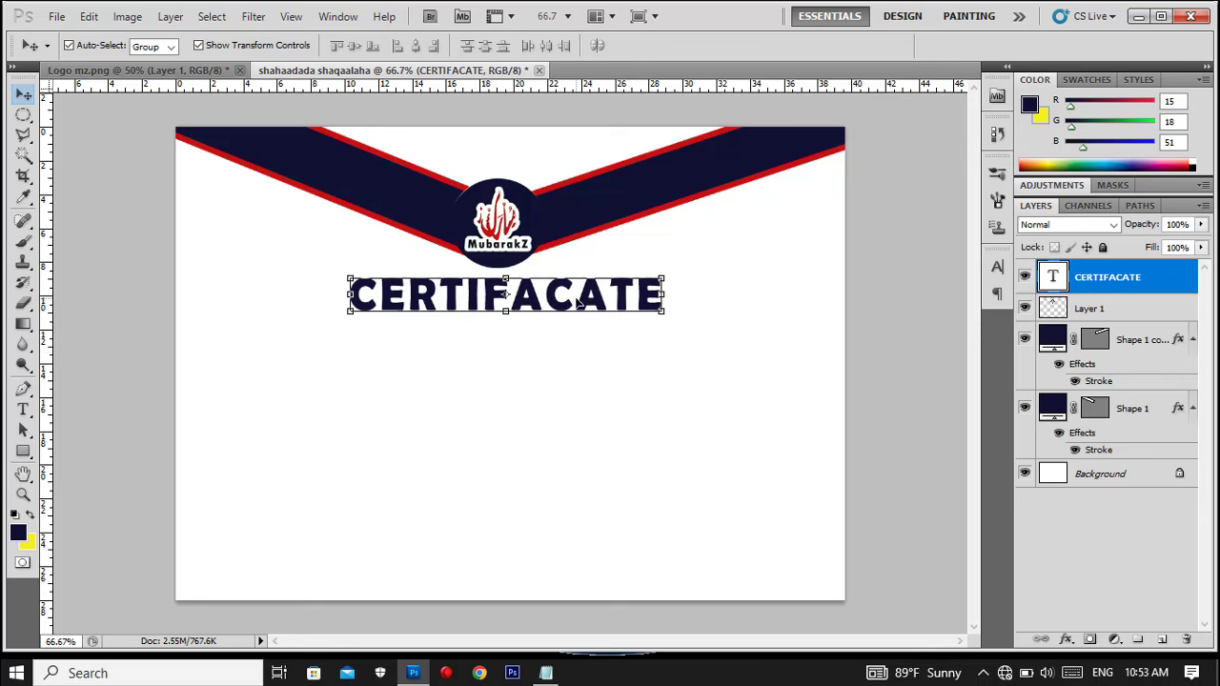
key("t")
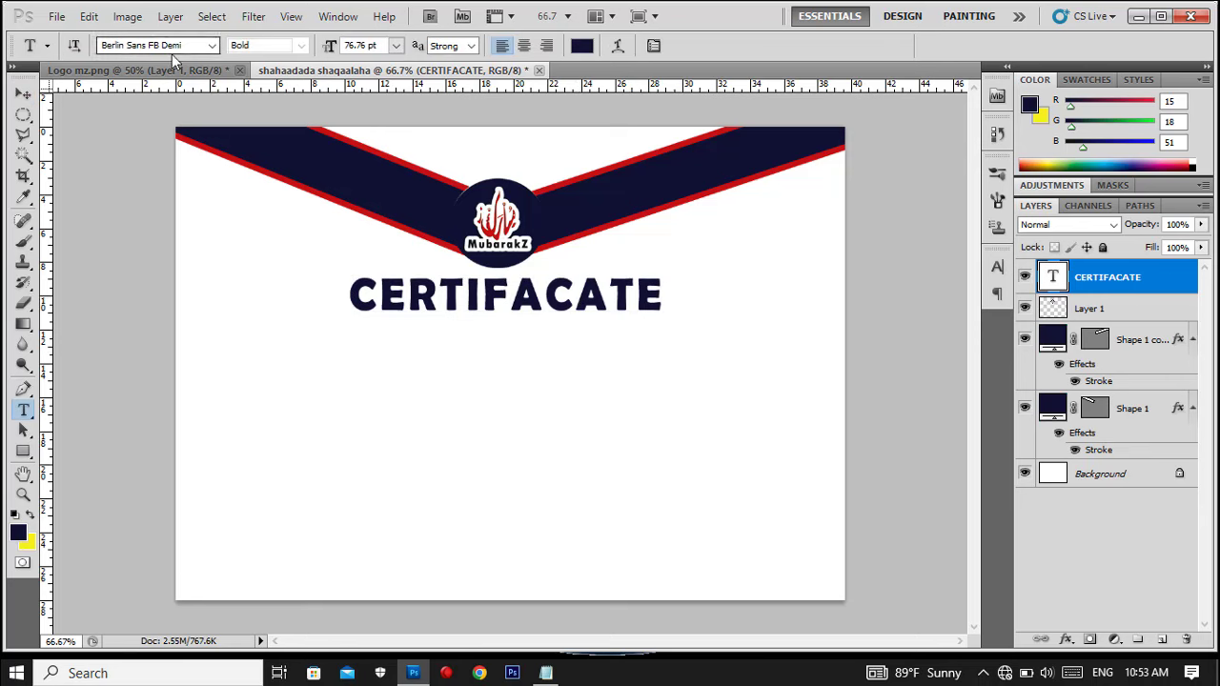
left_click(23, 96)
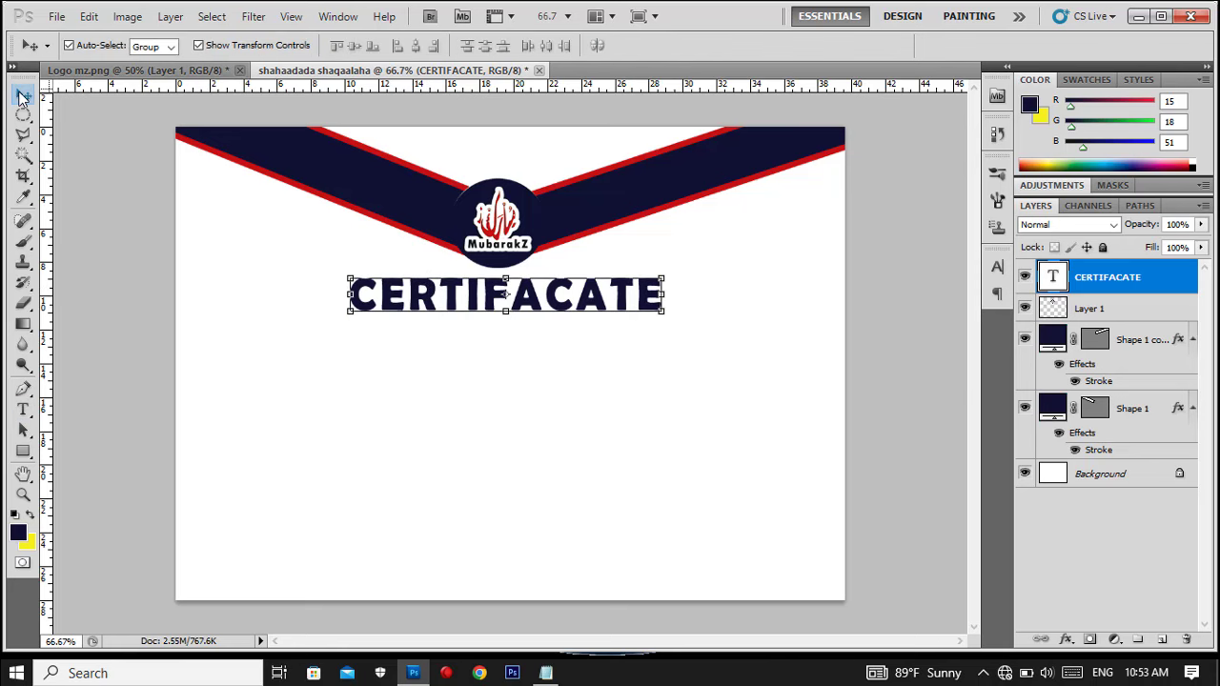
Step: Copy the line 'Jaunary's Best Employee' from the Notepad notes, then minimise Notepad
left_click(548, 673)
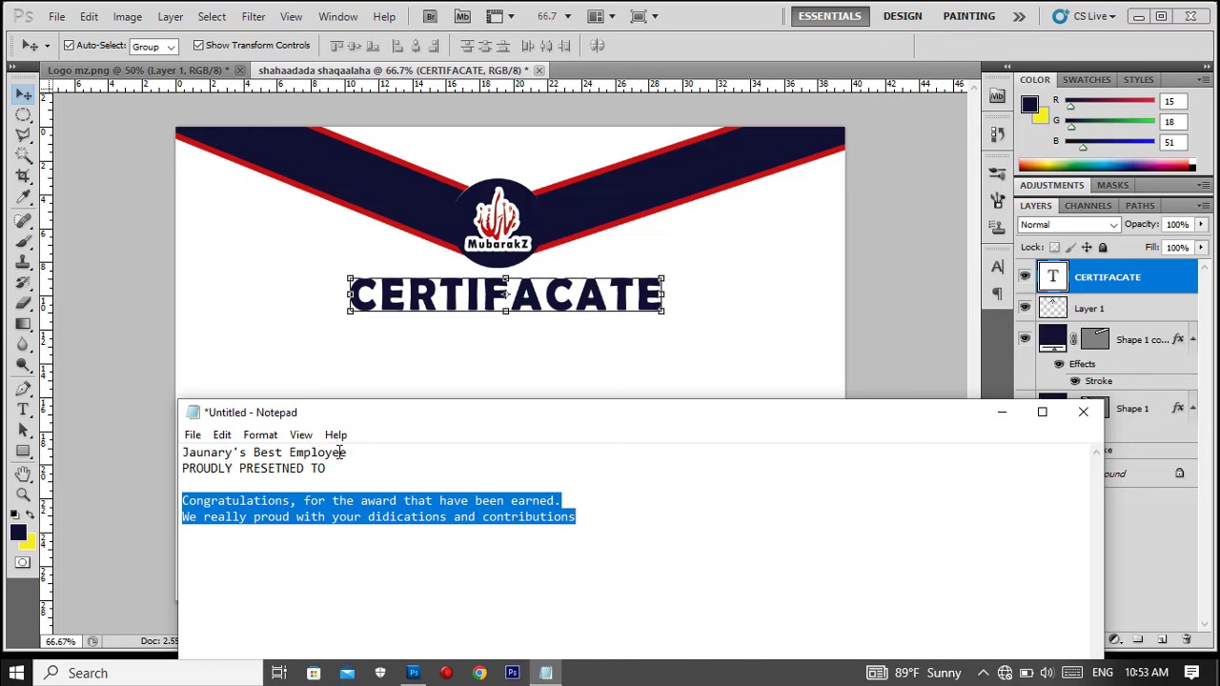
left_click_drag(352, 453, 177, 448)
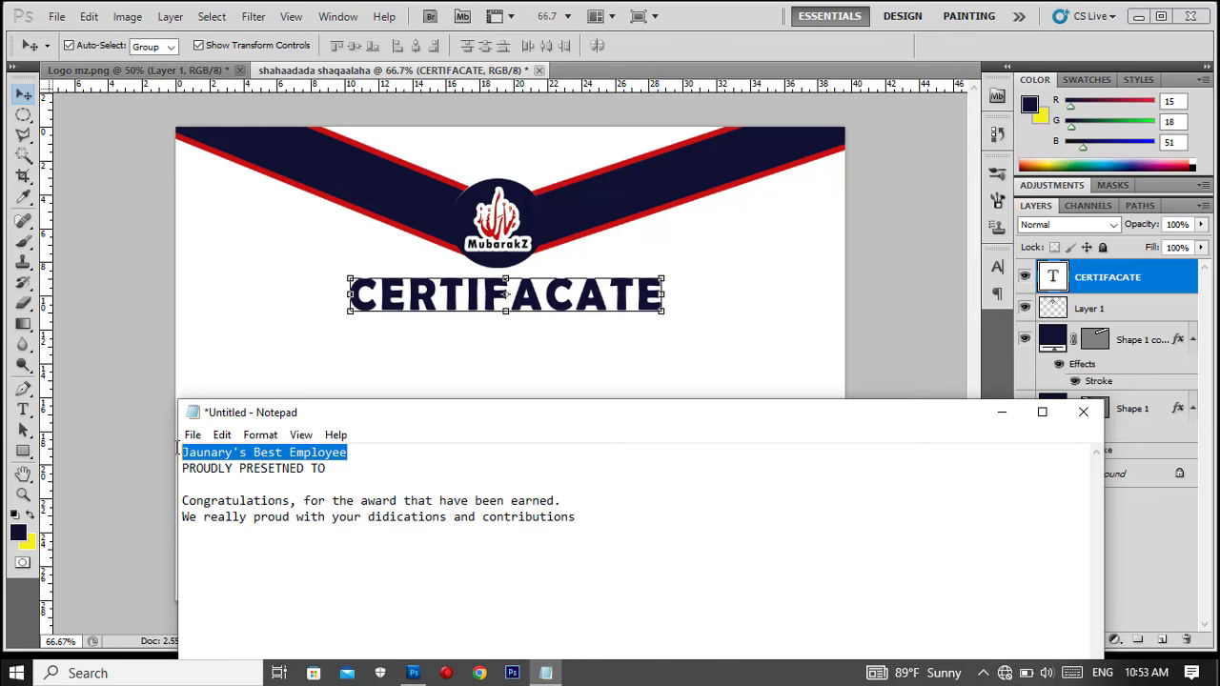
right_click(236, 452)
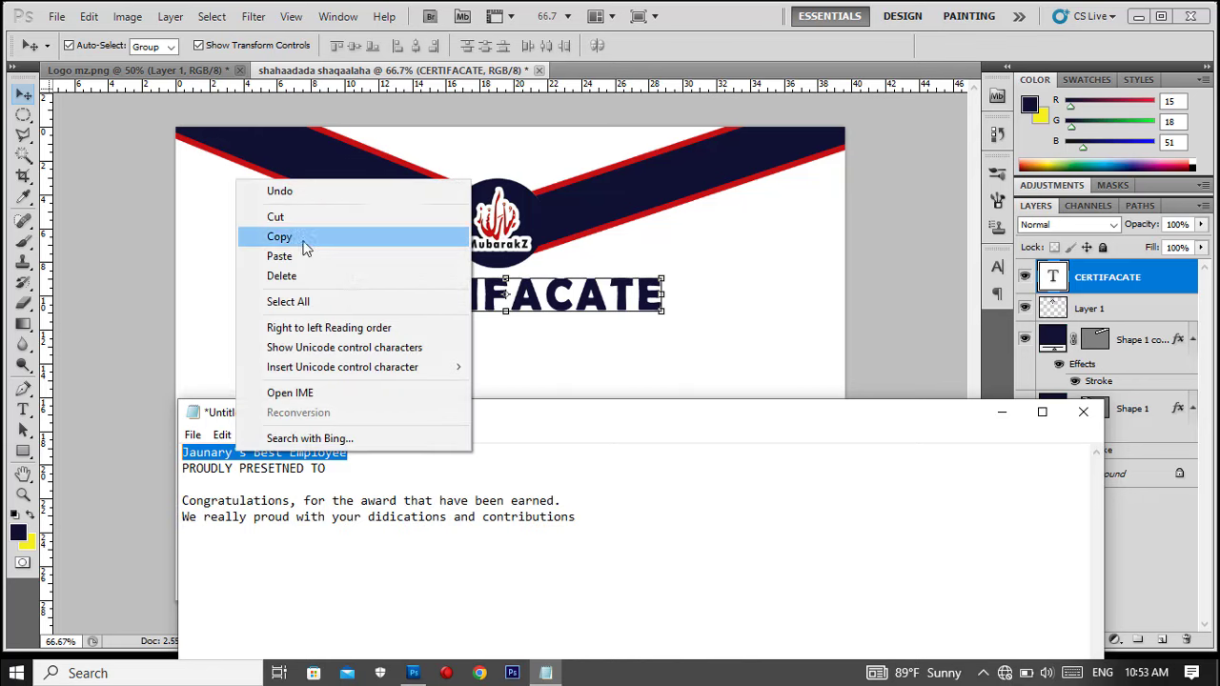
left_click(302, 238)
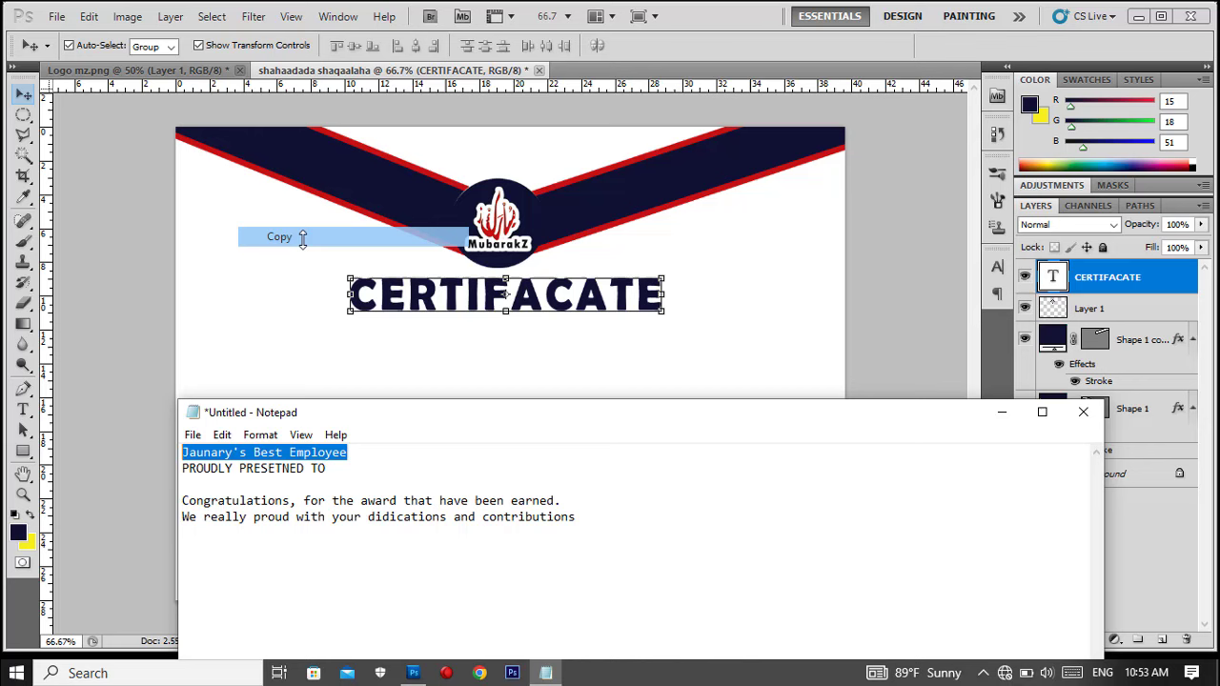
left_click(1003, 415)
Step: Paste 'Jaunary's Best Employee' as new text in Verdana Bold at 30.76 pt
key("t")
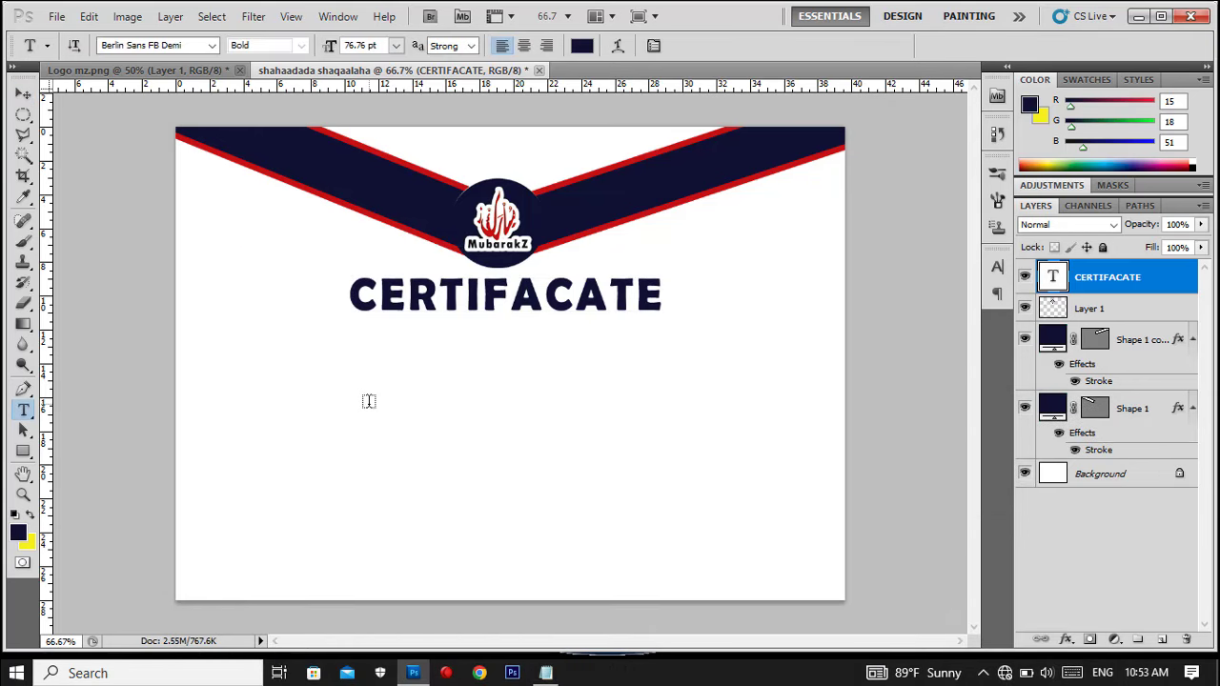
left_click(353, 374)
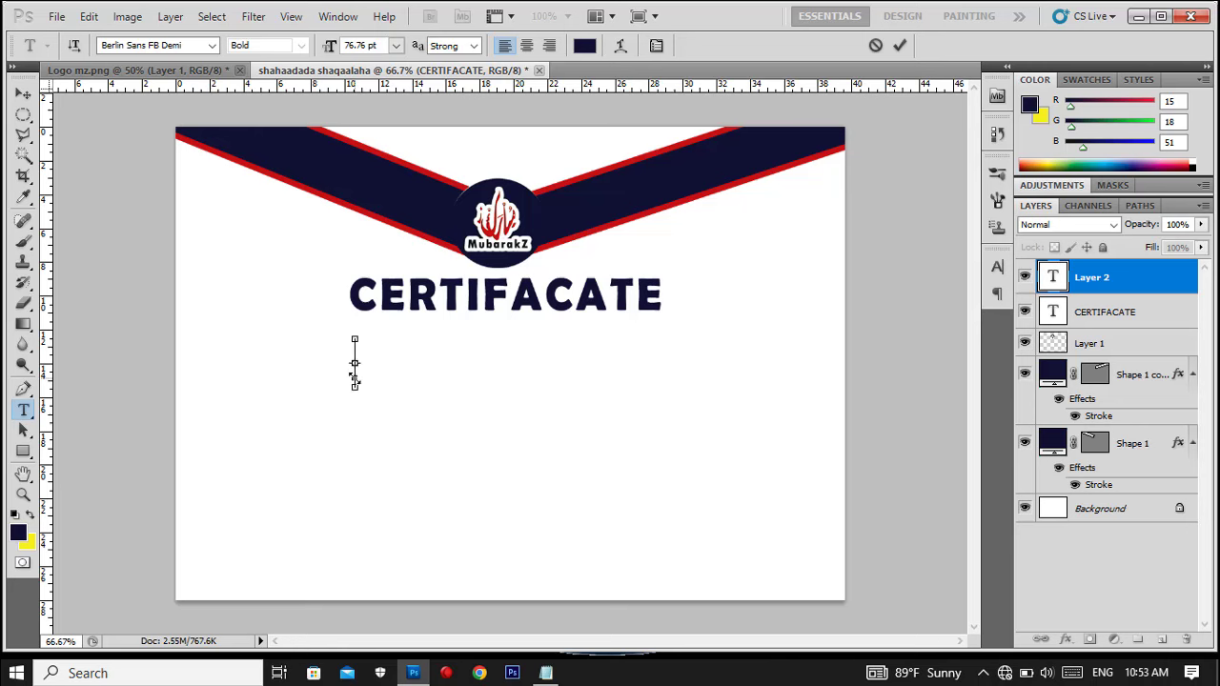
key("ctrl+v")
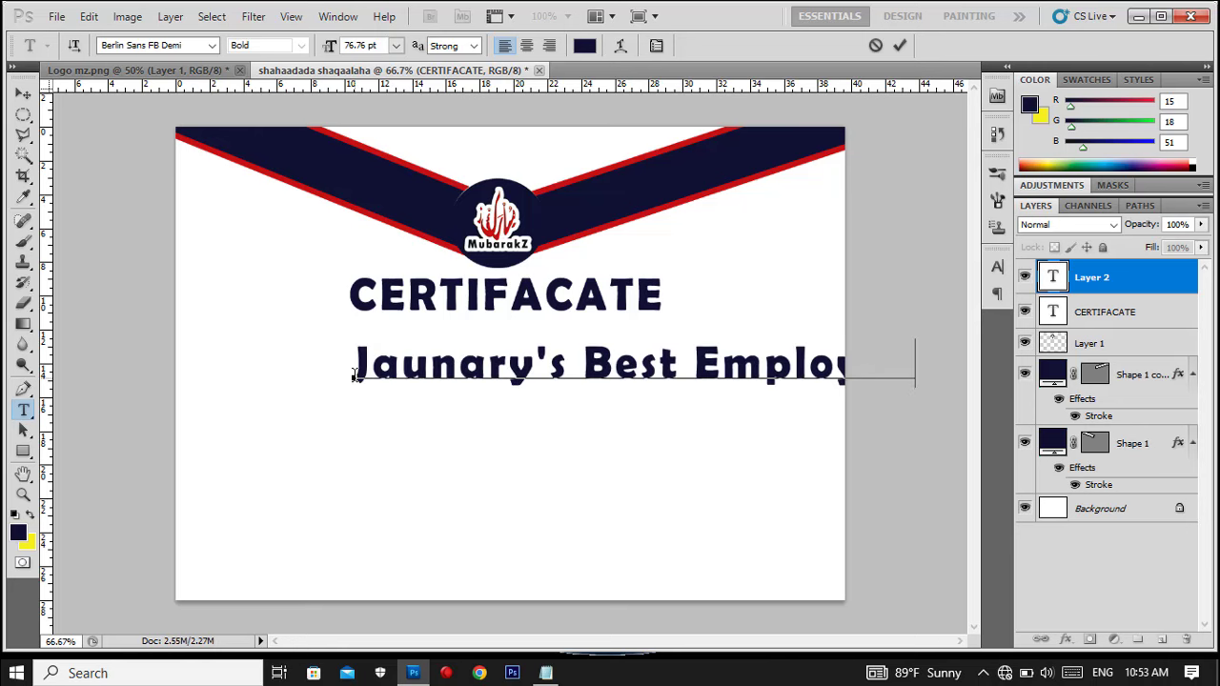
key("ctrl+a")
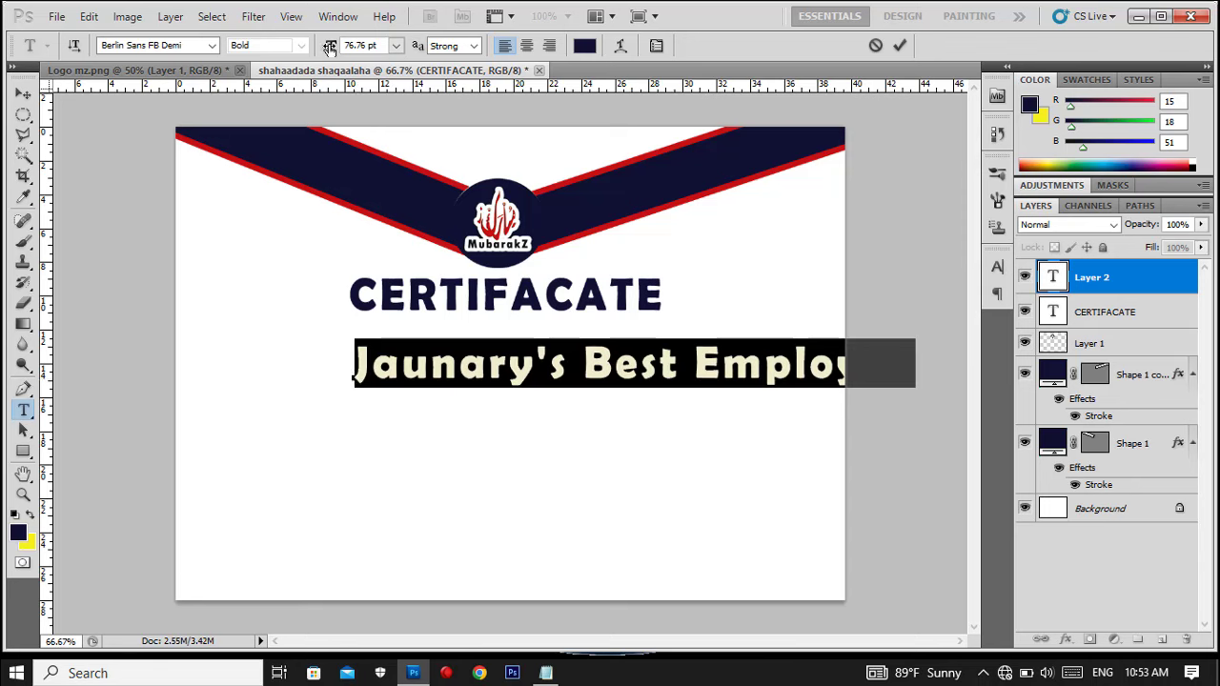
left_click_drag(330, 48, 297, 42)
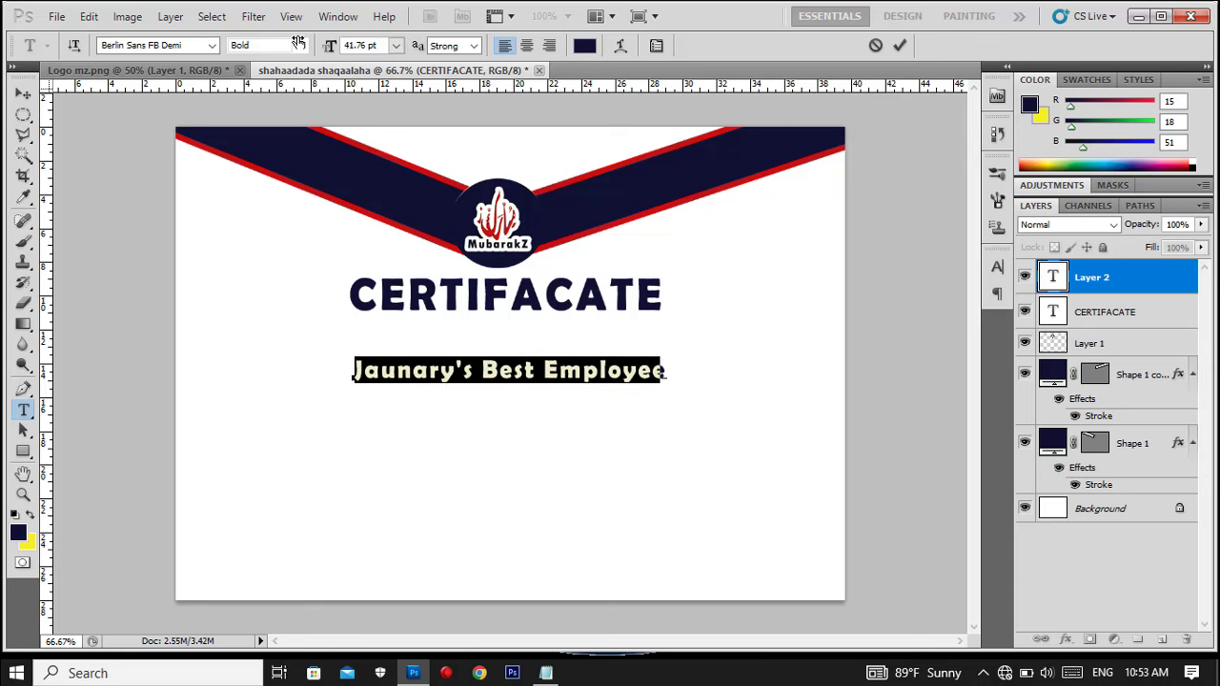
left_click(212, 46)
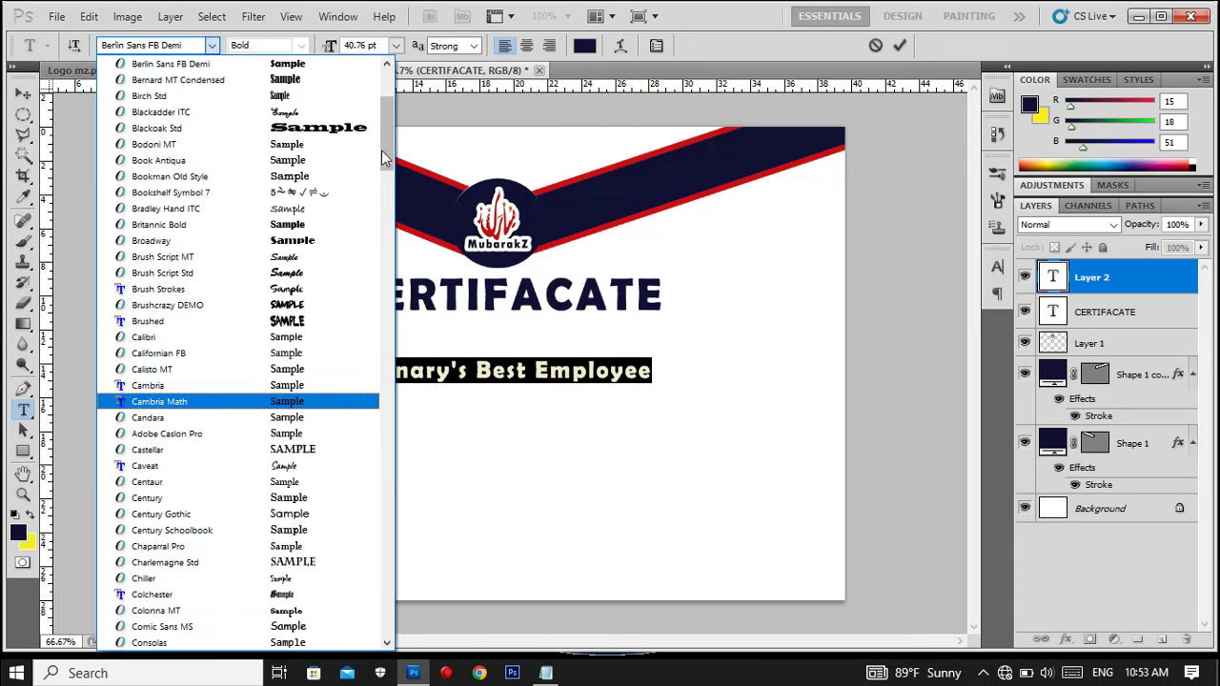
left_click_drag(384, 143, 384, 473)
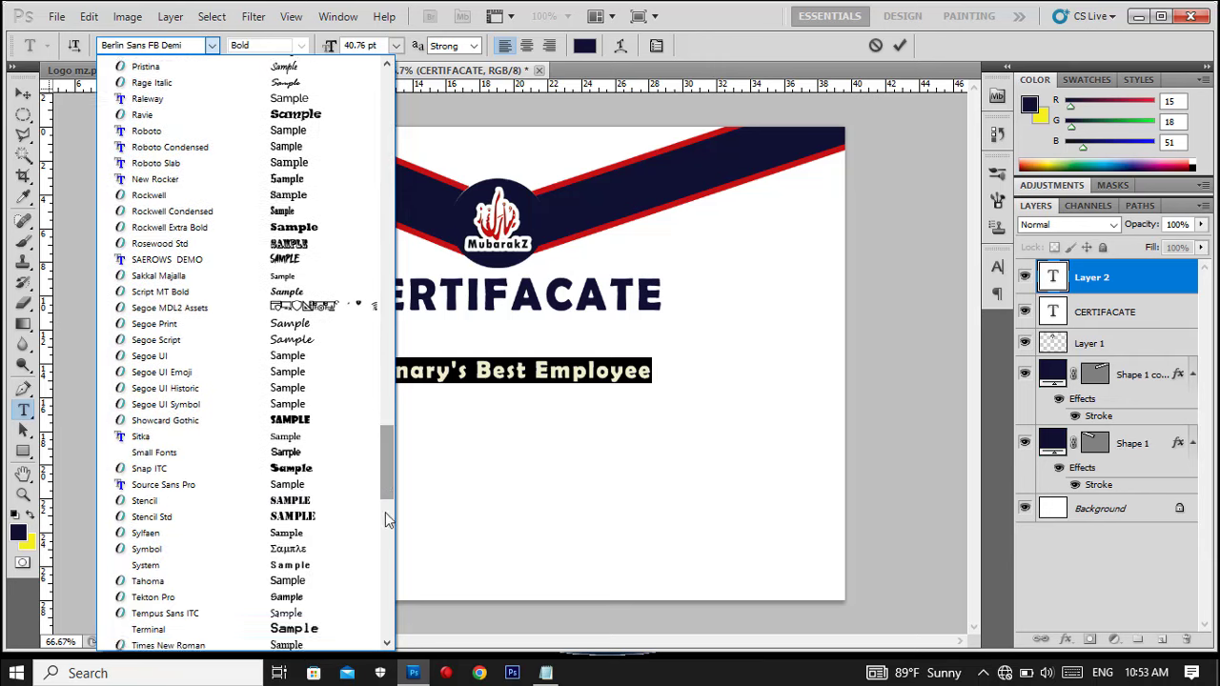
left_click_drag(384, 480, 384, 543)
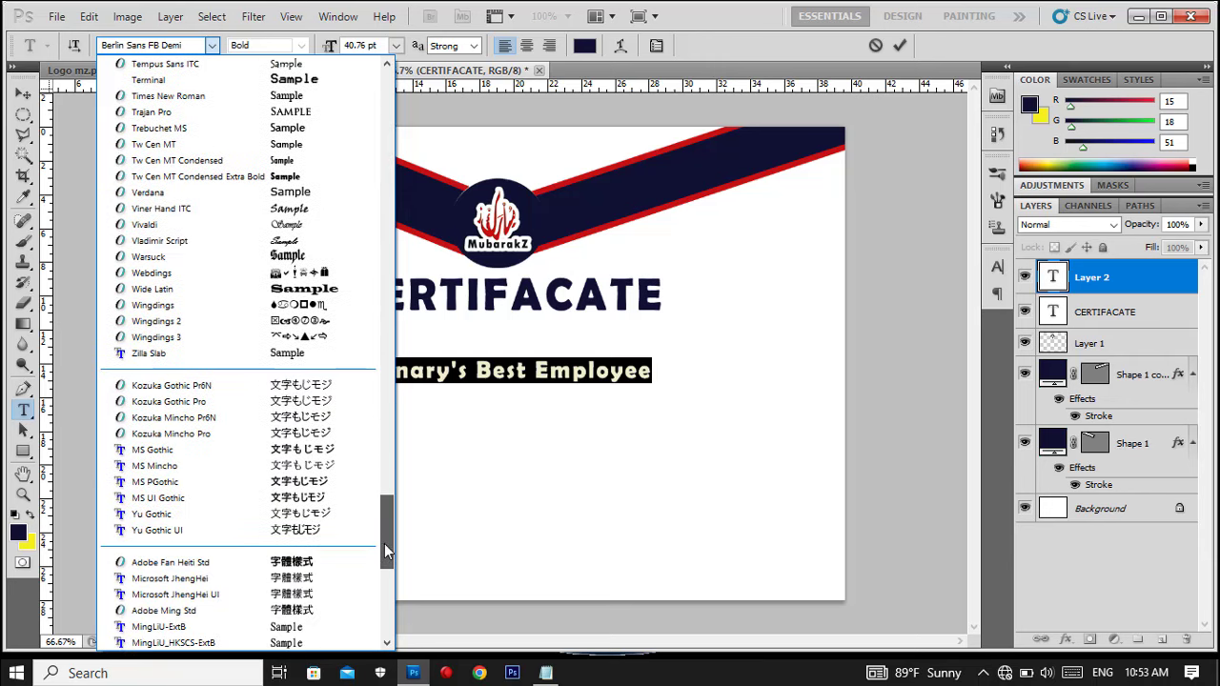
left_click(163, 196)
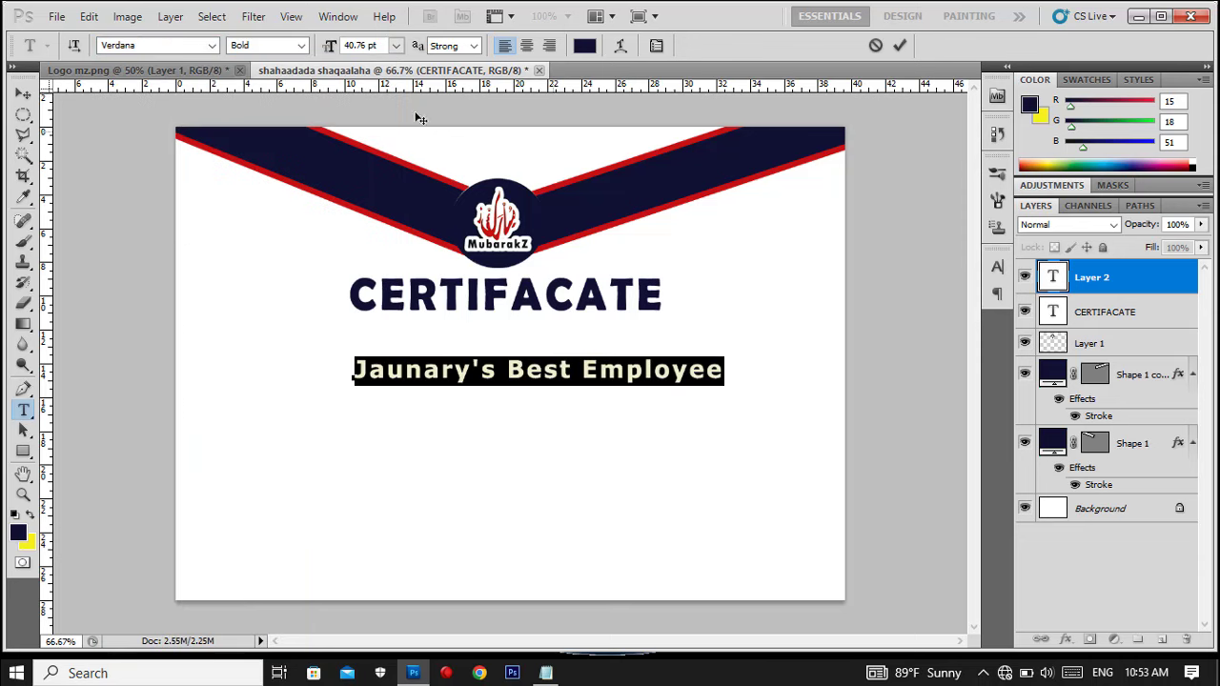
left_click_drag(331, 50, 324, 50)
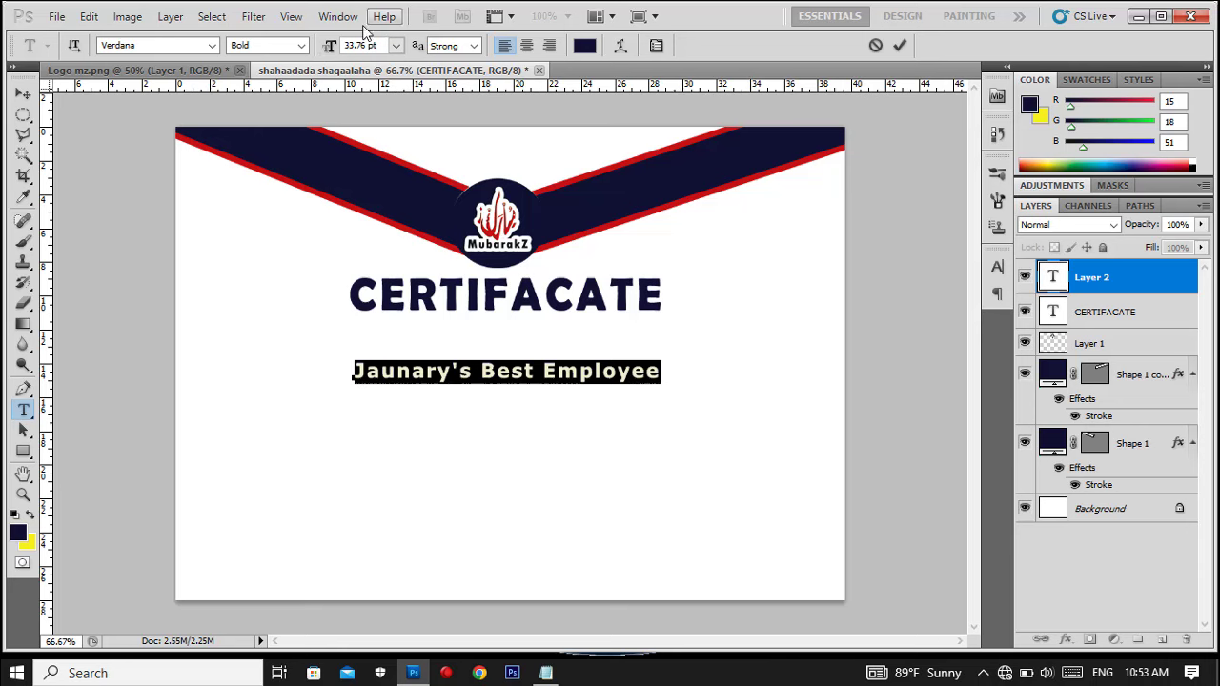
left_click_drag(327, 49, 324, 49)
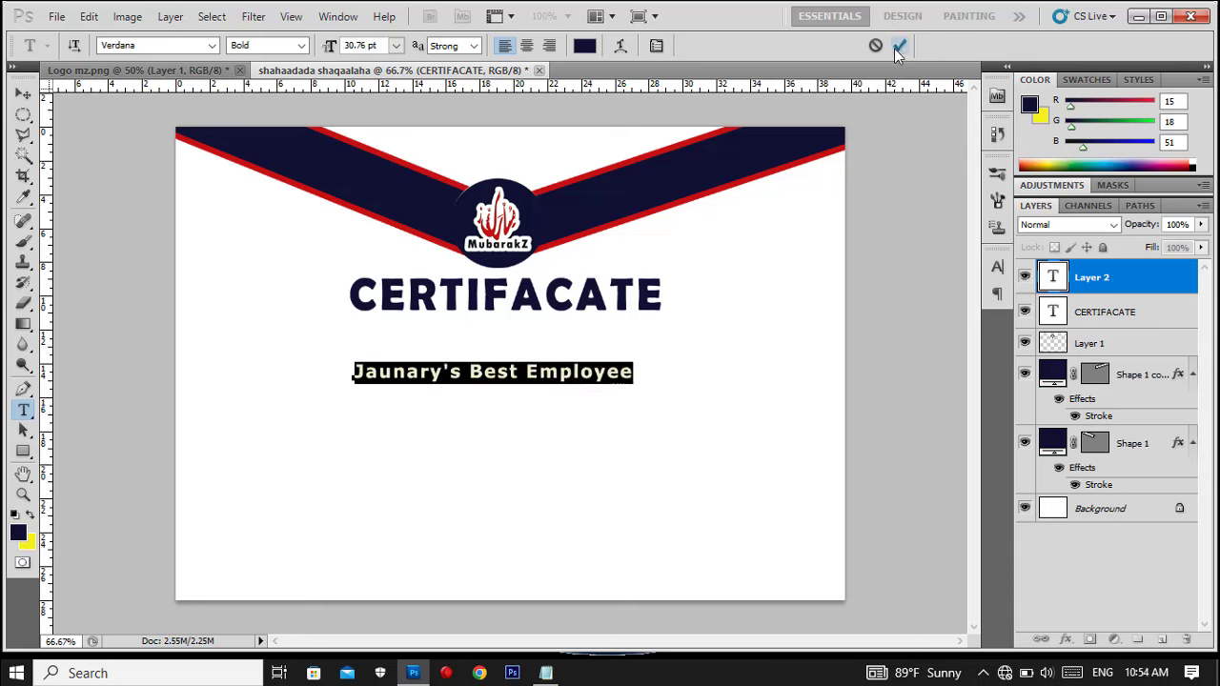
left_click(894, 49)
Step: Move the subtitle just beneath the CERTIFACATE heading
left_click(16, 95)
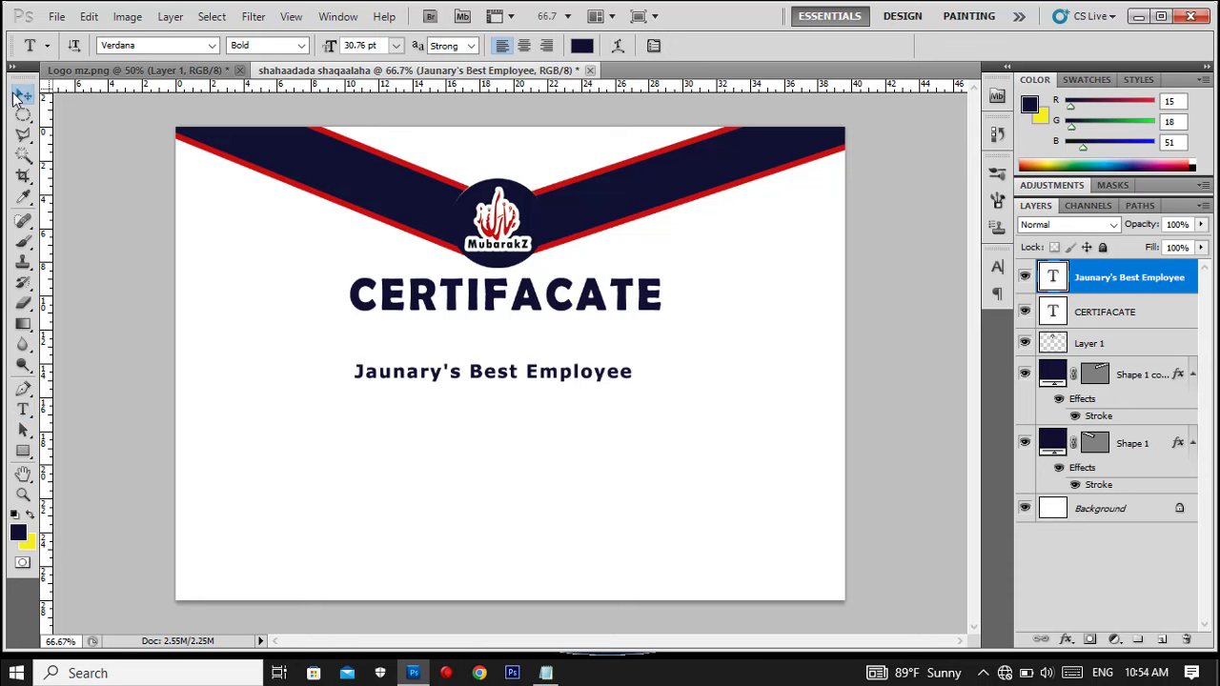
left_click_drag(548, 373, 564, 327)
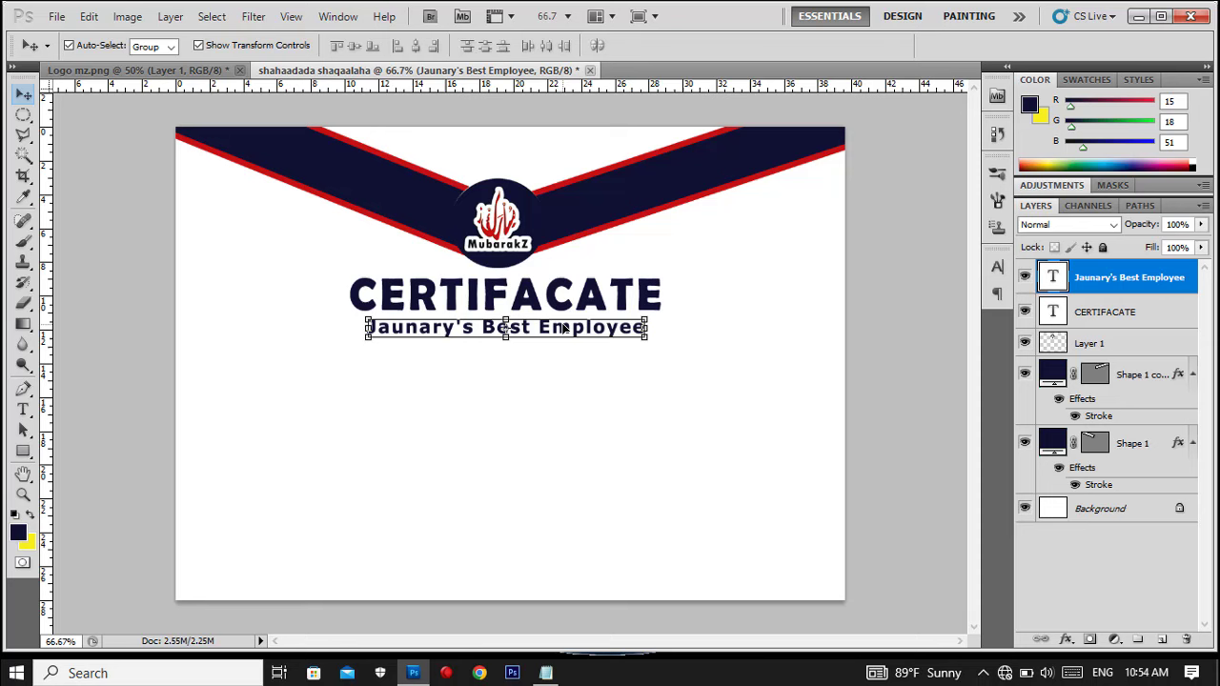
left_click(570, 411)
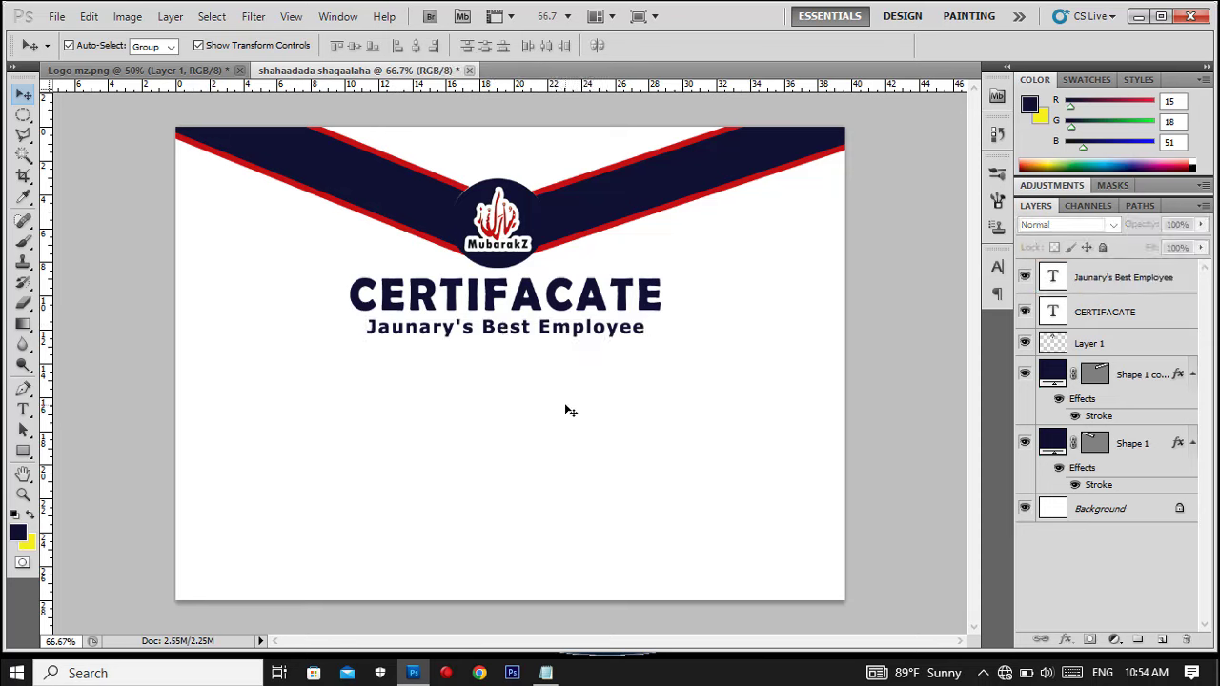
Step: Duplicate the Jaunary's Best Employee subtitle layer and move the copy just below it
left_click(536, 328)
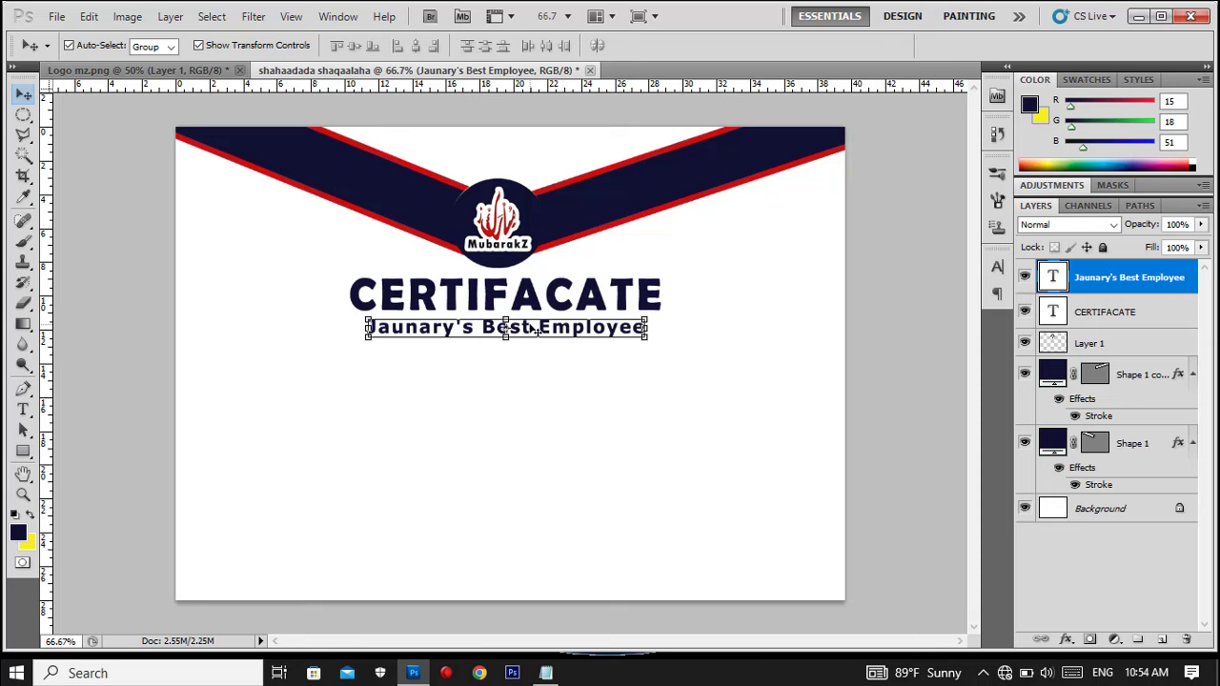
key("ctrl+j")
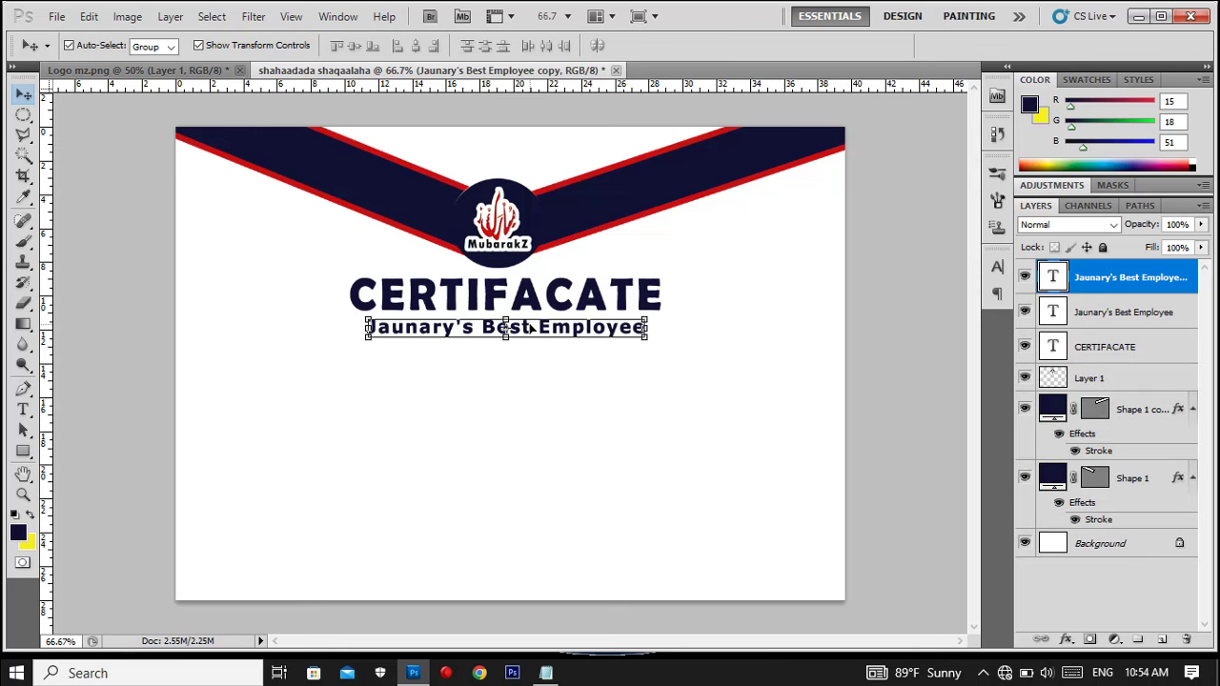
left_click_drag(531, 327, 530, 362)
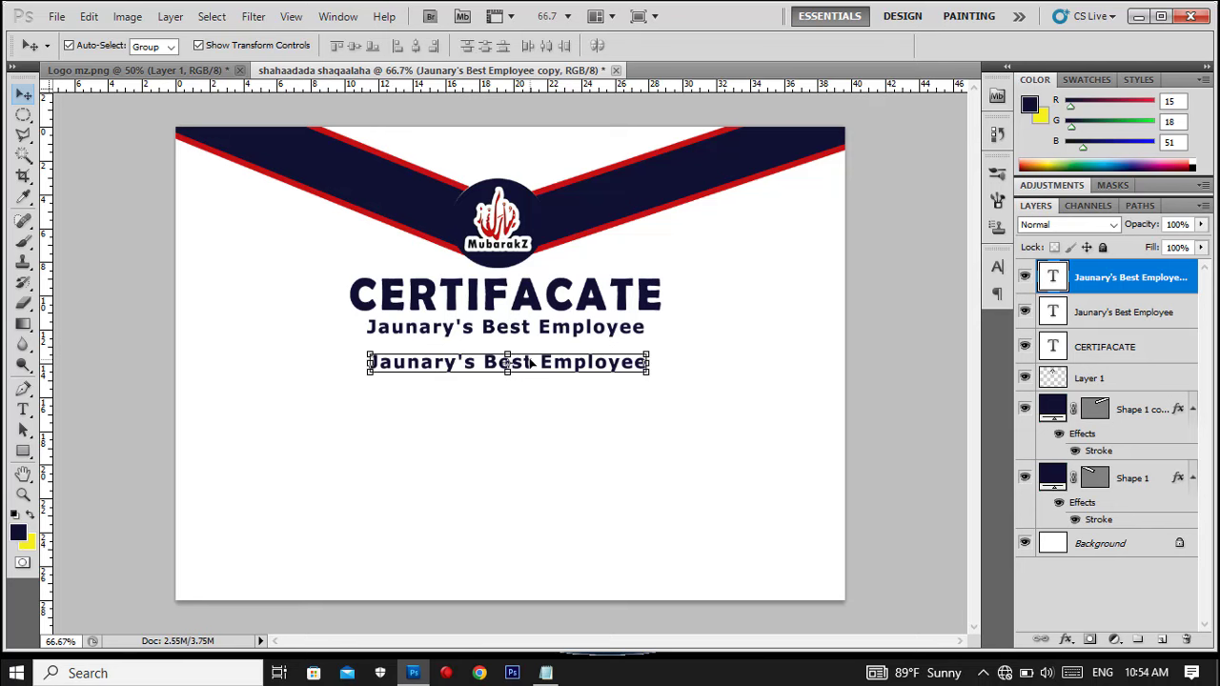
Step: Copy the 'PROUDLY PRESETNED TO' line from the Notepad wording notes
left_click(545, 673)
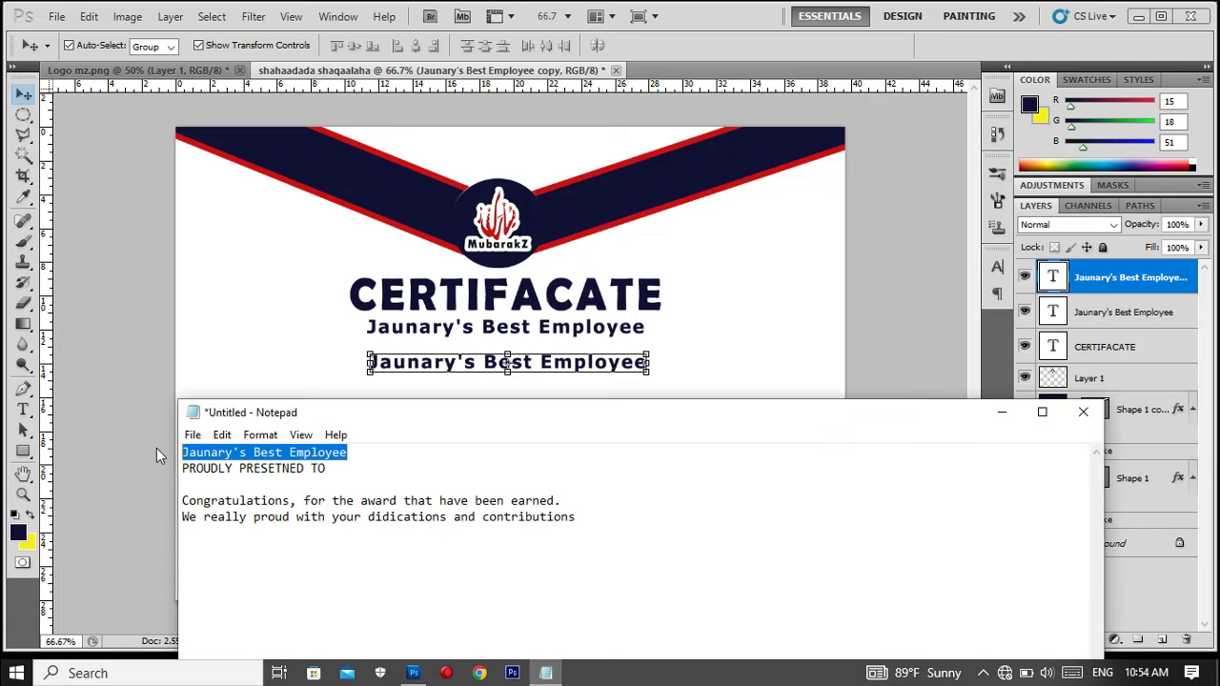
left_click_drag(182, 468, 335, 470)
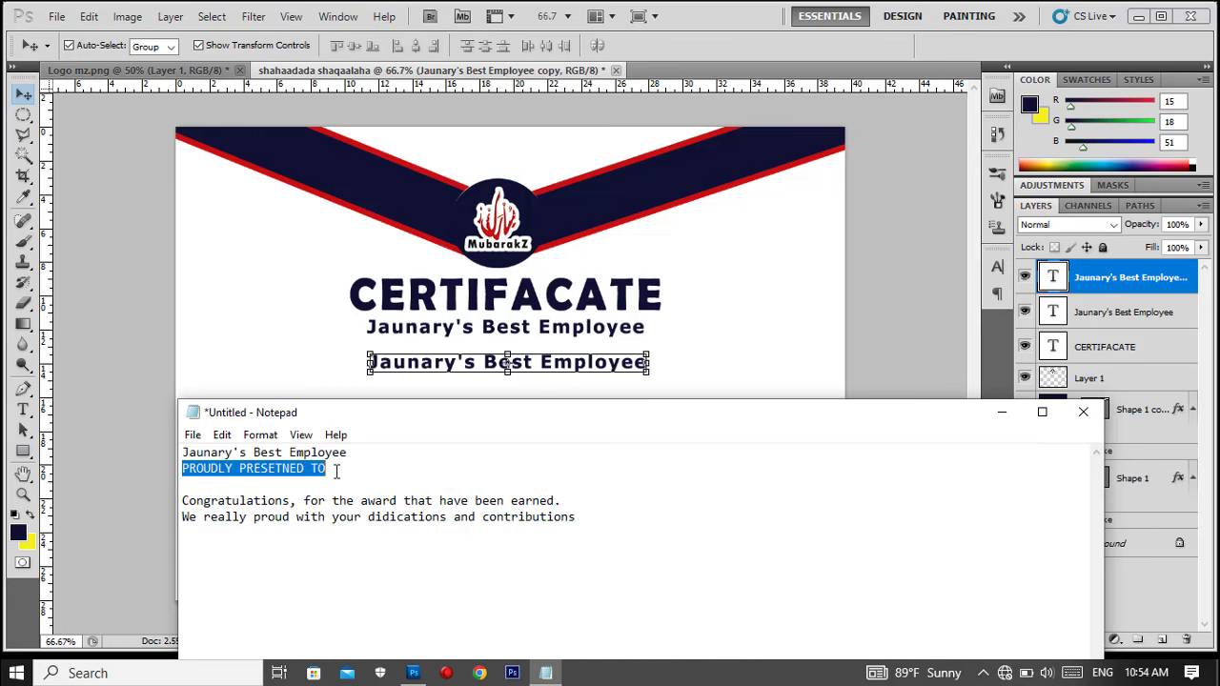
right_click(305, 468)
left_click(372, 255)
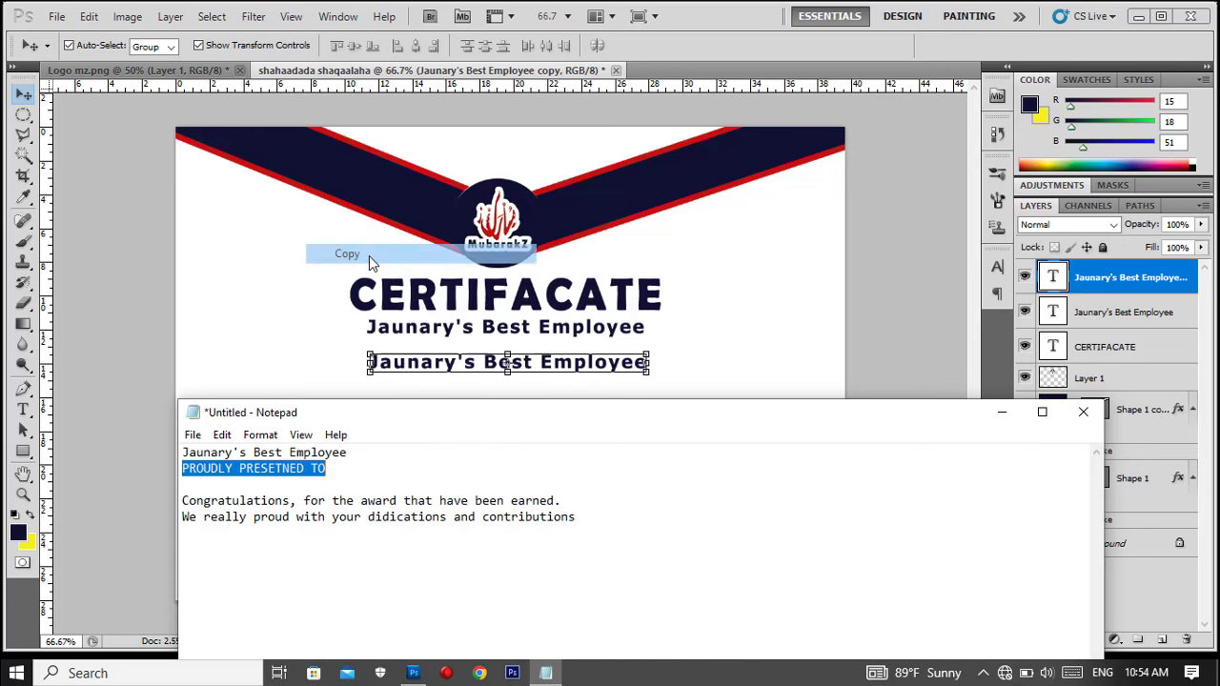
left_click(541, 361)
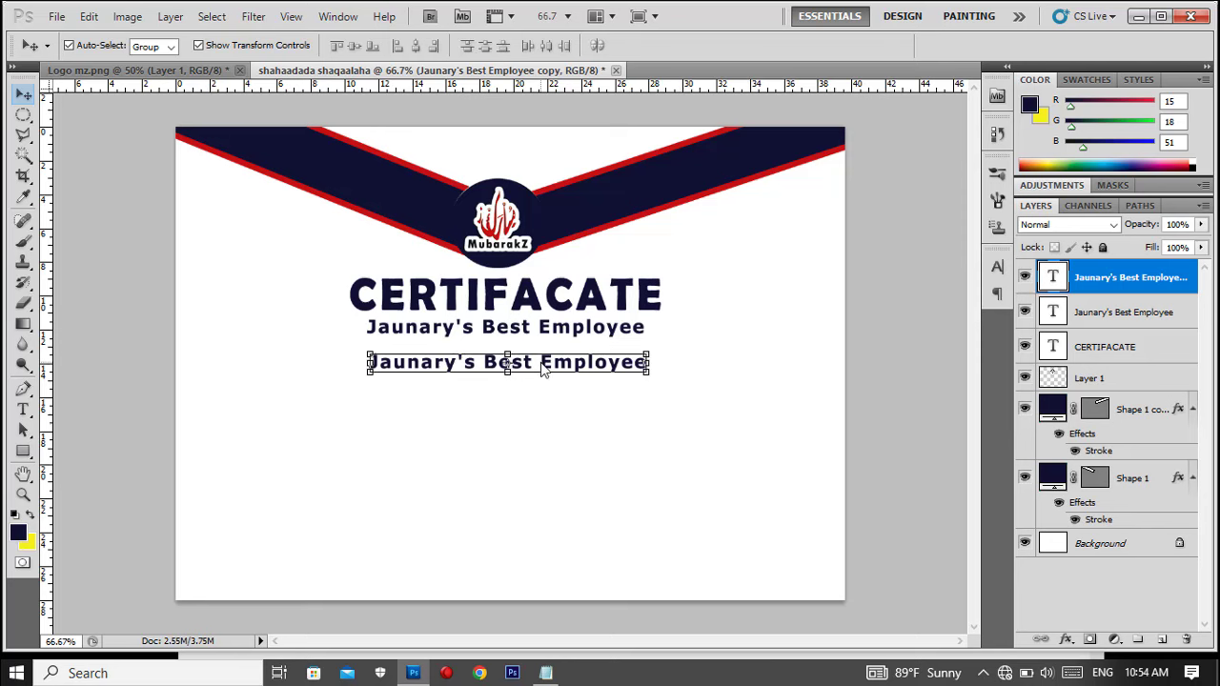
Step: Replace the duplicated line's text with 'PROUDLY PRESETNED TO' and color it near-black
key("t")
left_click(530, 358)
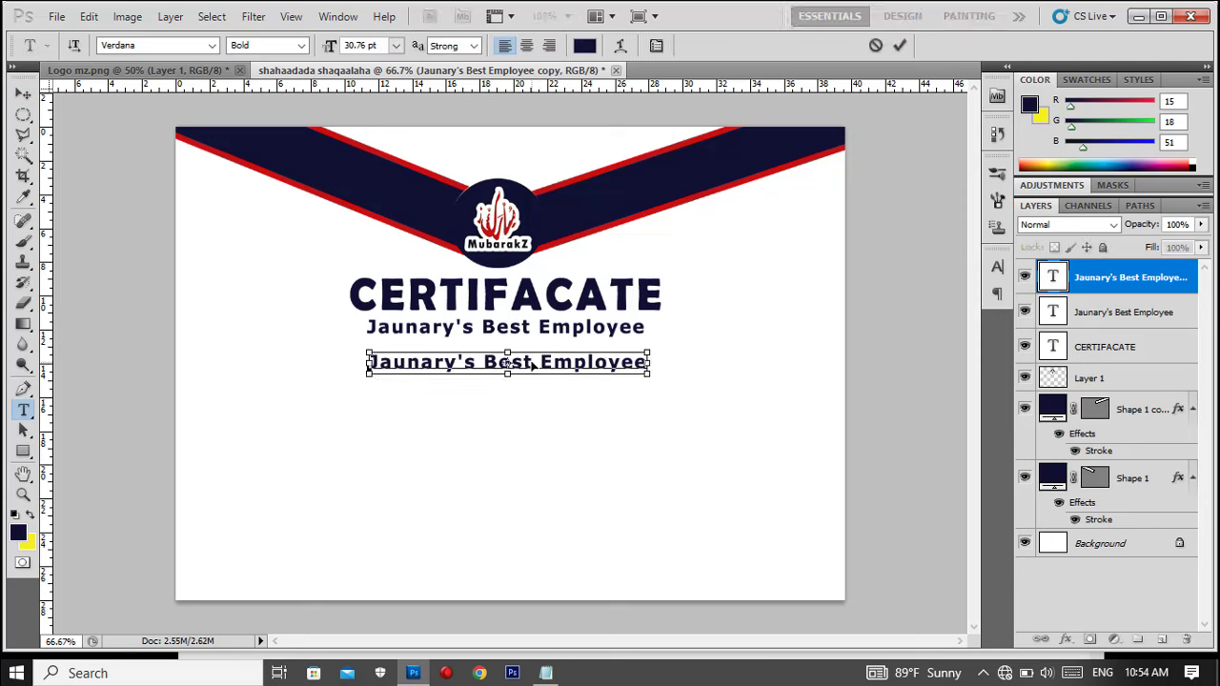
key("ctrl+a")
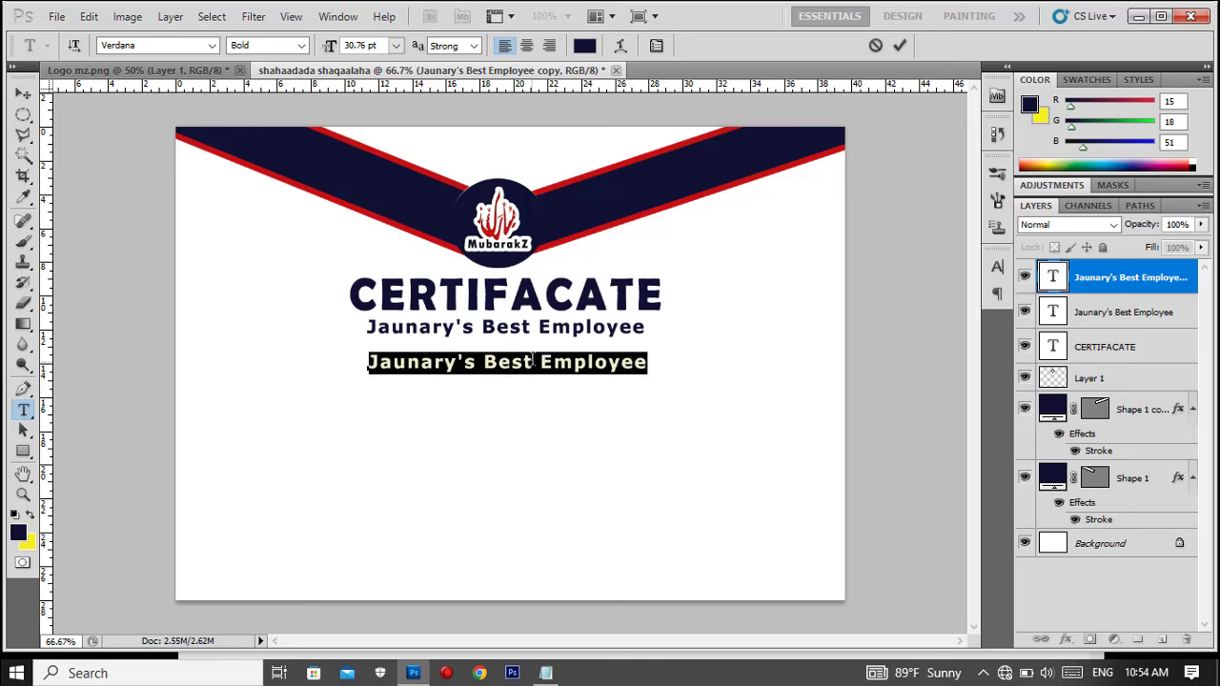
key("ctrl+v")
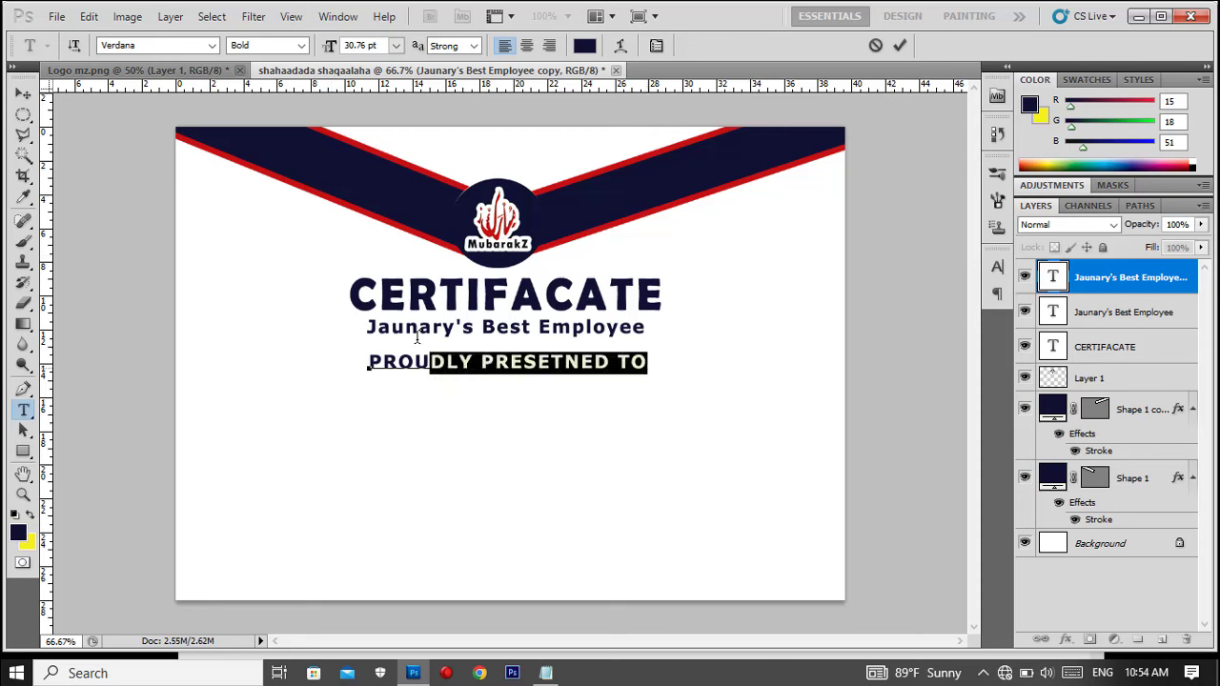
left_click_drag(648, 362, 355, 345)
left_click(585, 46)
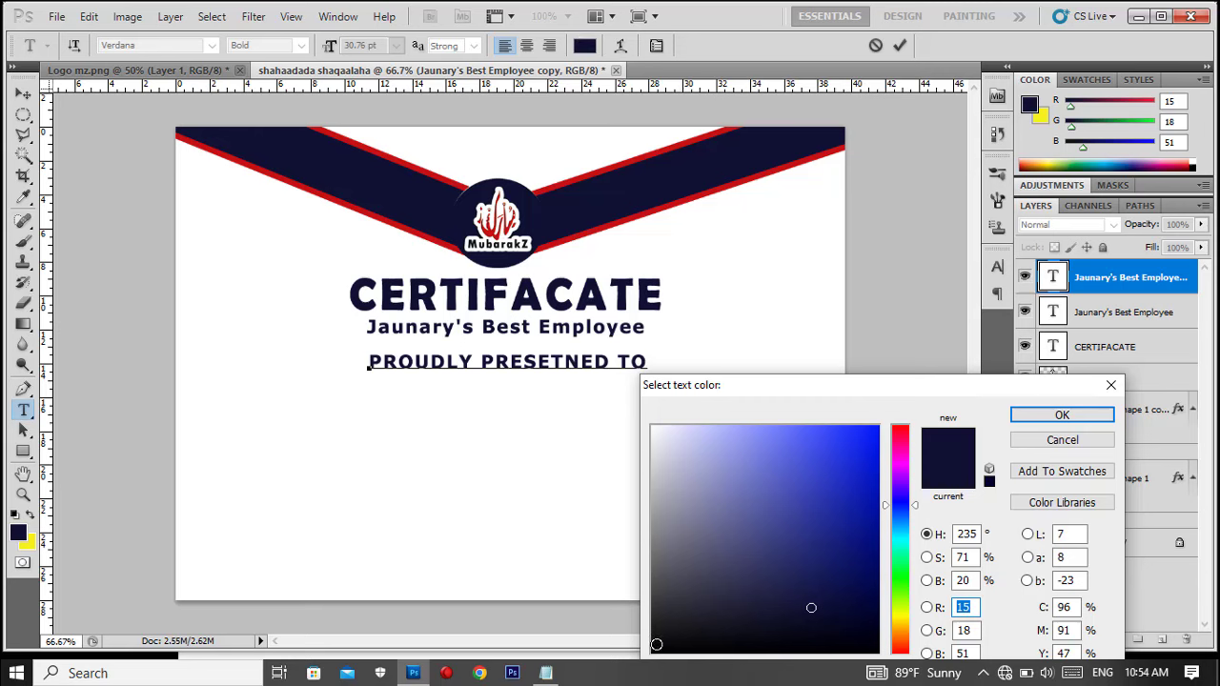
left_click(656, 644)
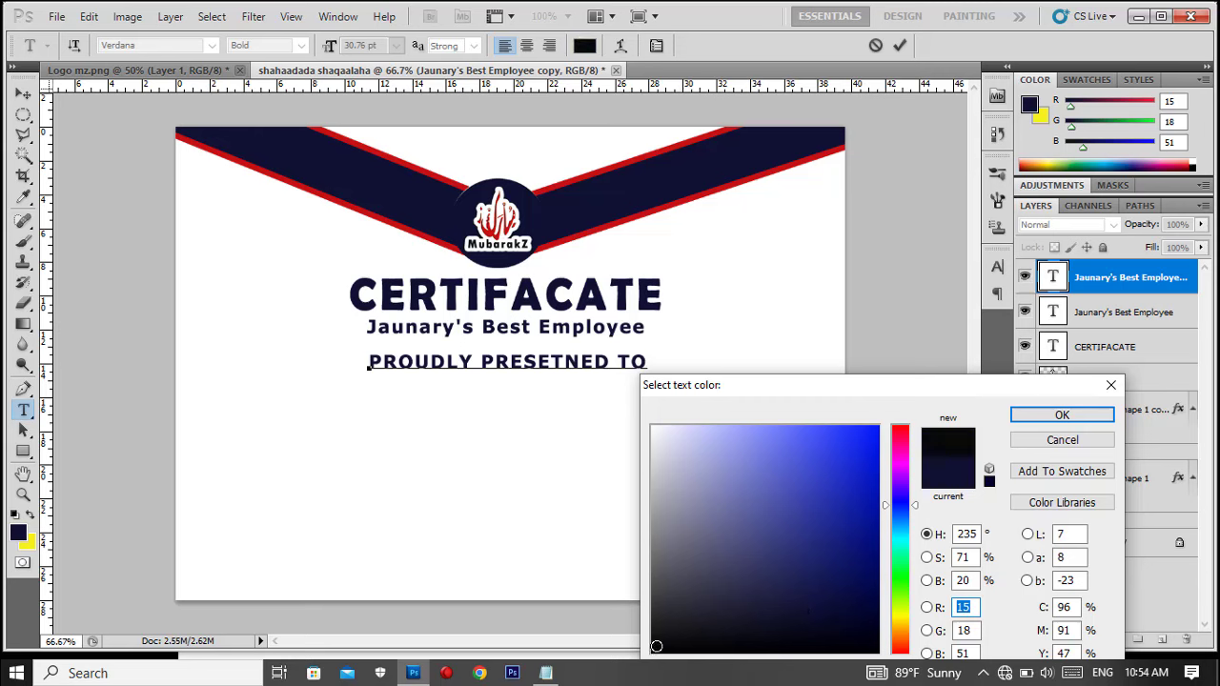
left_click(1048, 417)
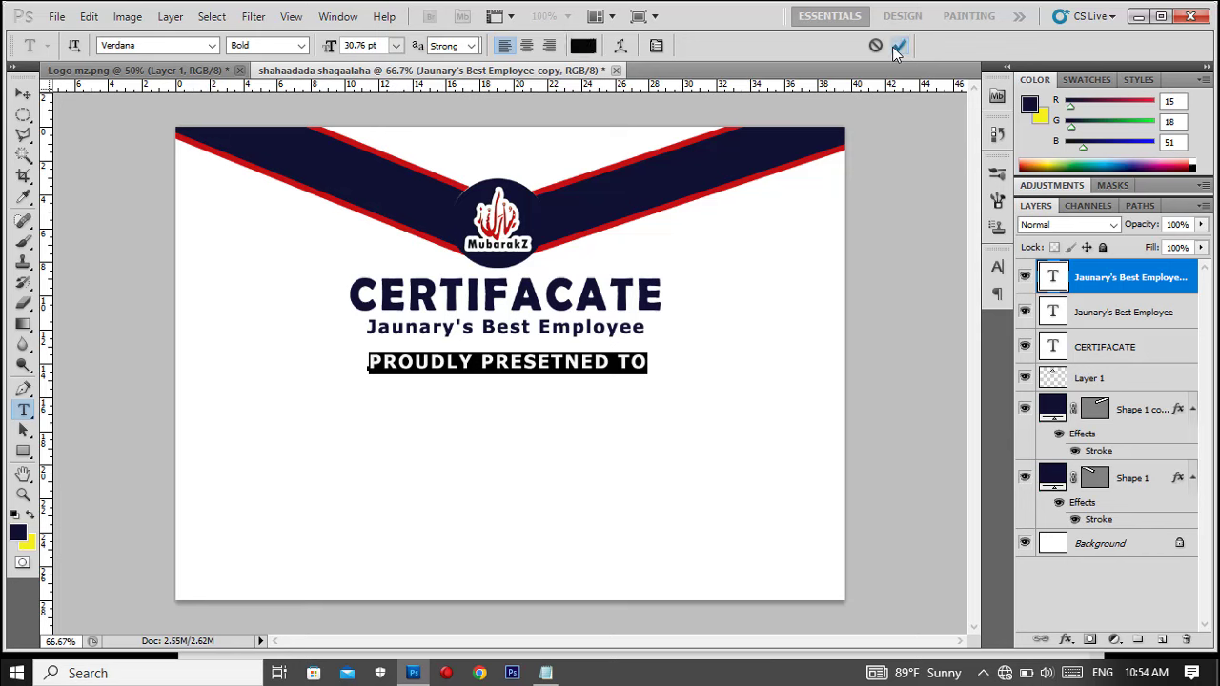
left_click(898, 48)
Step: Recolor the Jaunary's Best Employee subtitle and CERTIFACATE heading near-black
left_click(608, 328)
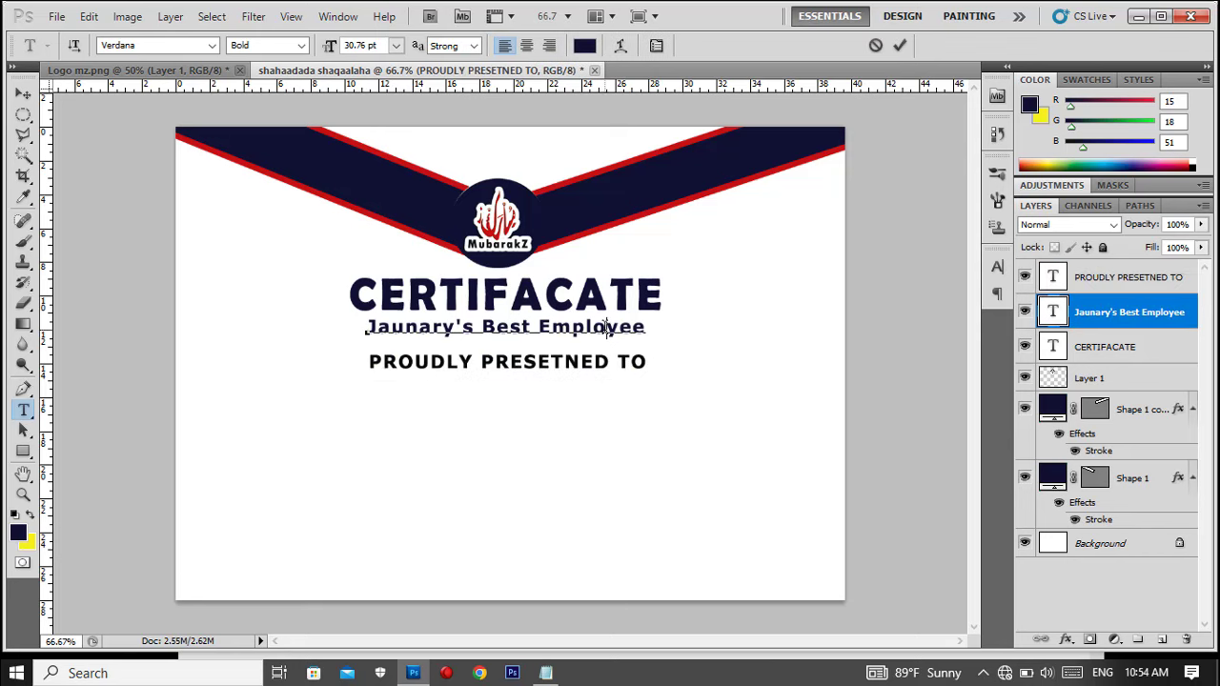
left_click_drag(646, 327, 368, 328)
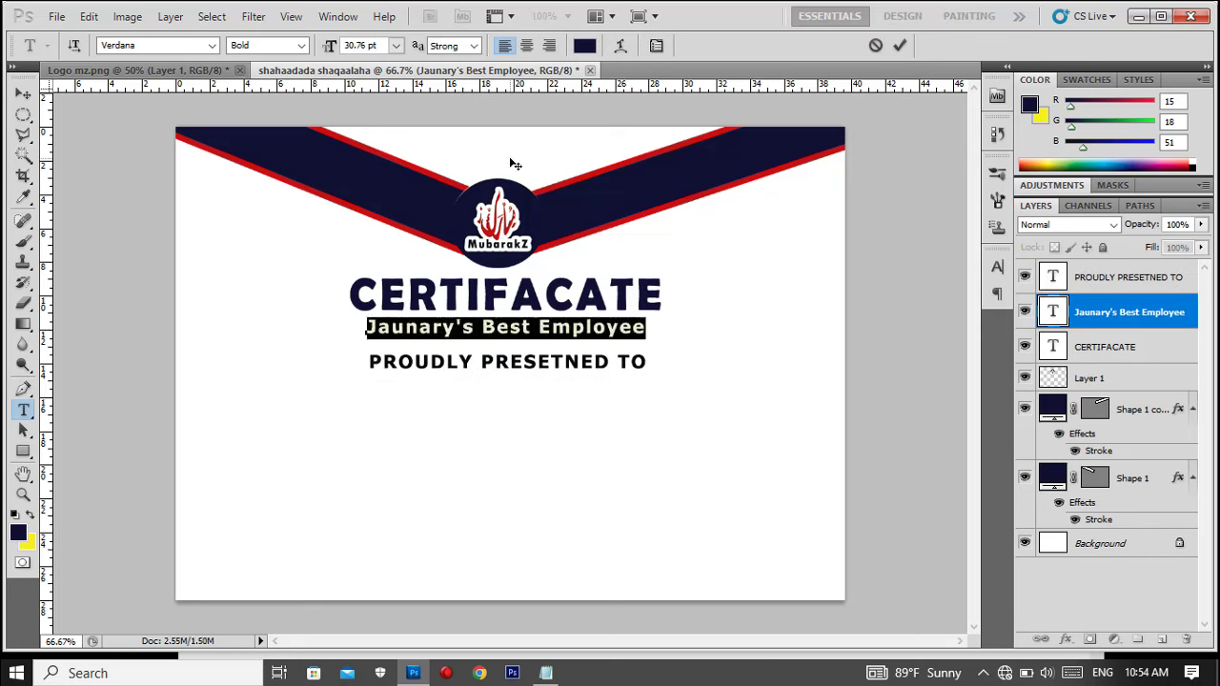
left_click(584, 46)
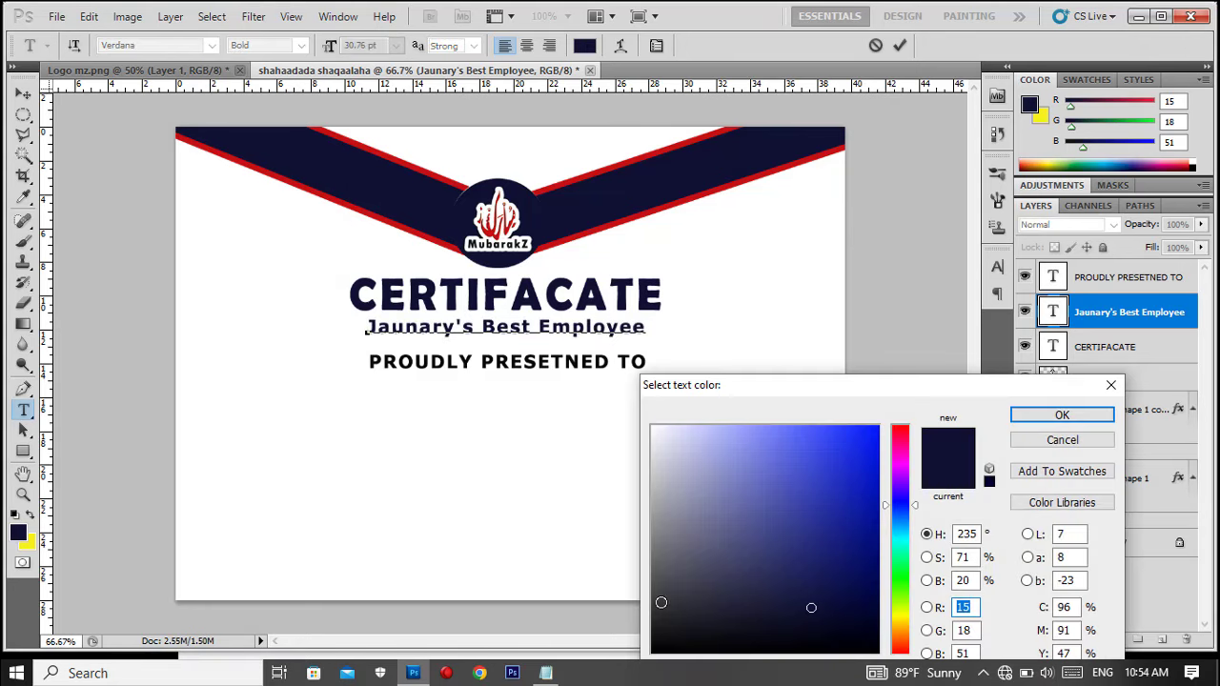
left_click(1057, 415)
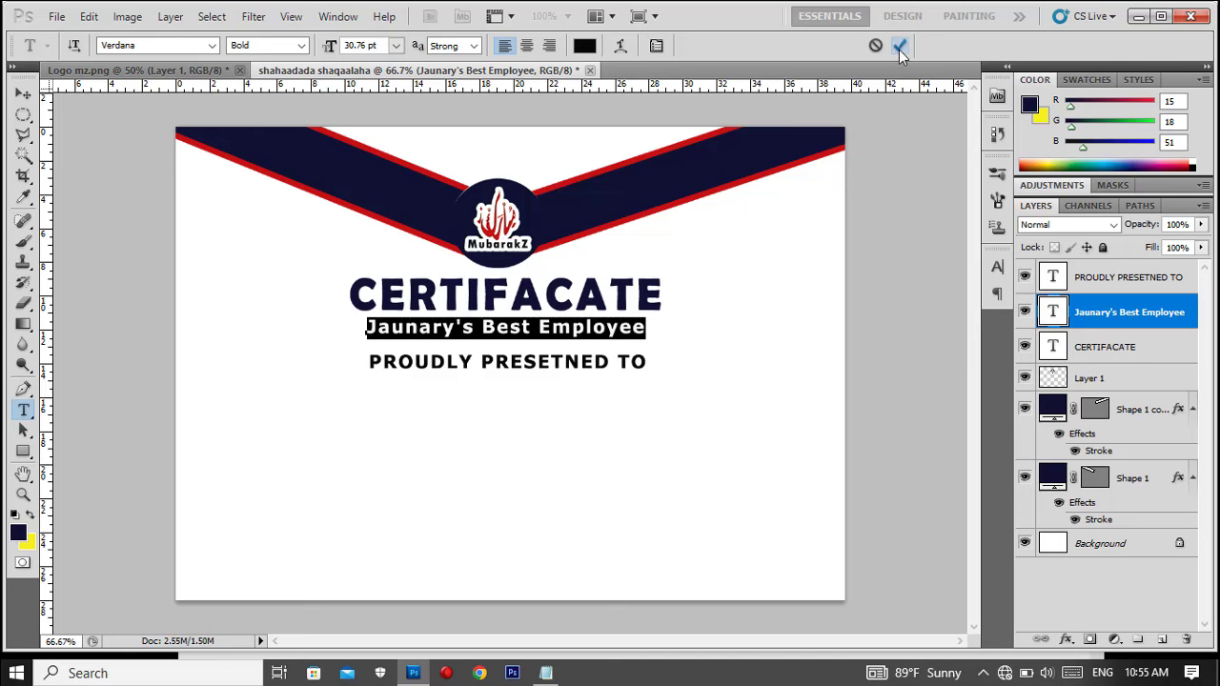
left_click(899, 47)
left_click_drag(660, 295, 339, 277)
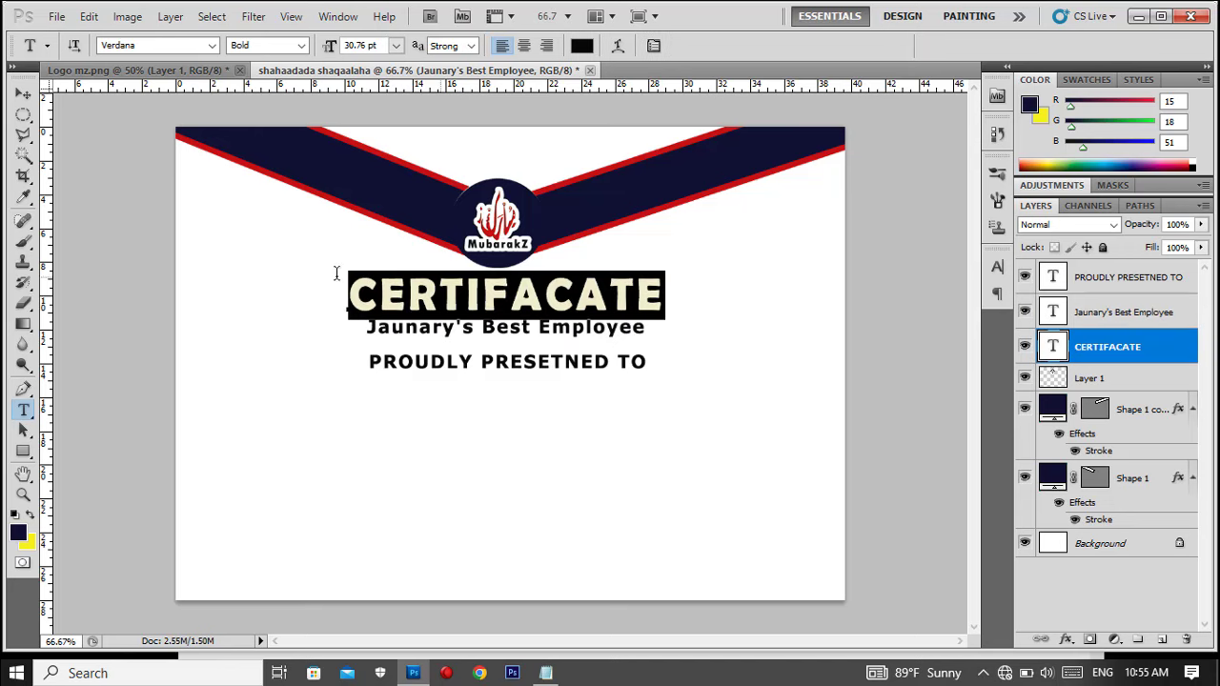
left_click(584, 46)
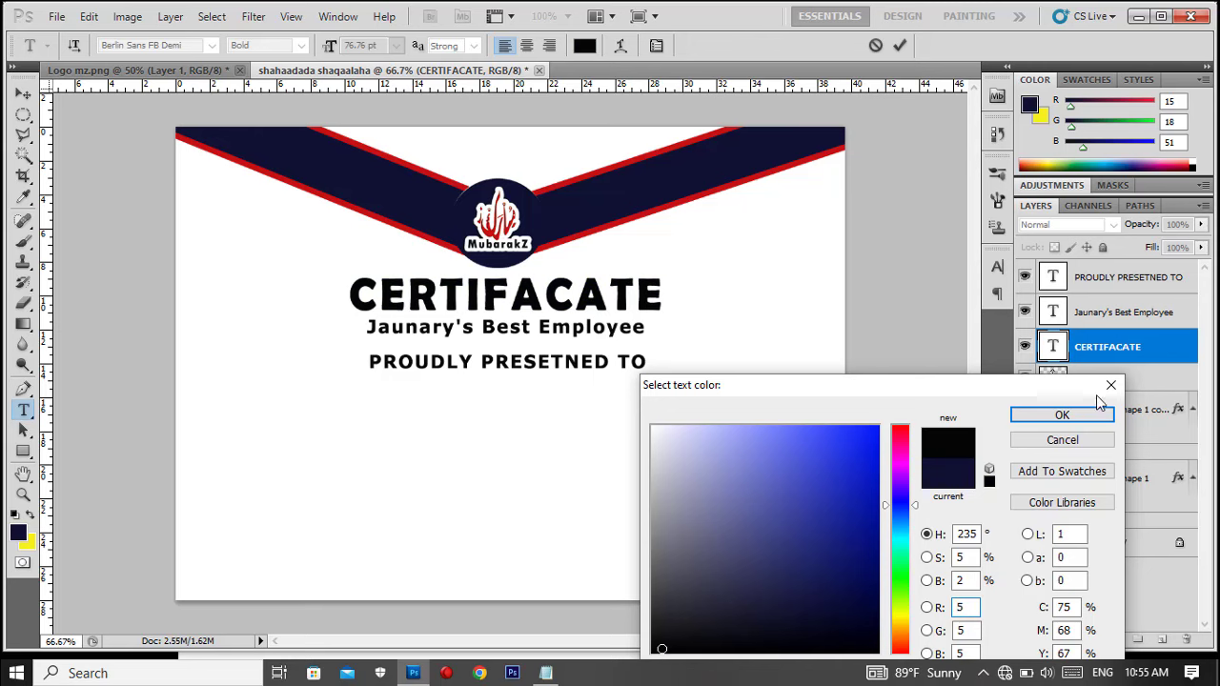
left_click(1070, 419)
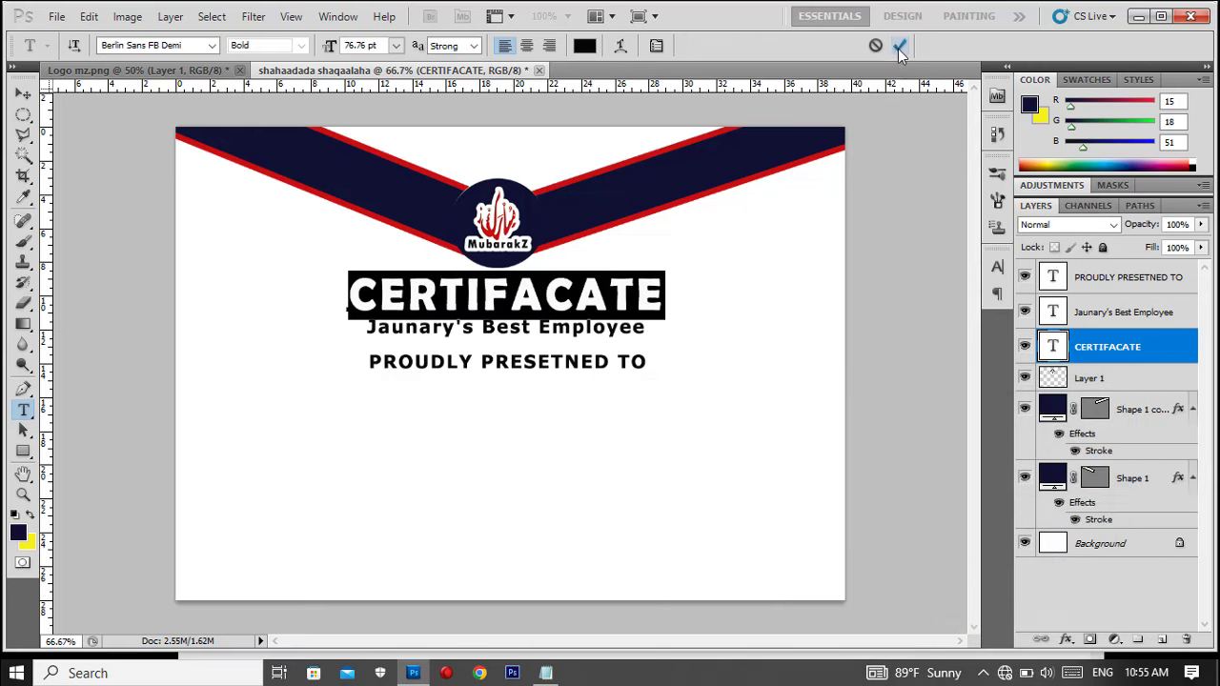
left_click(898, 47)
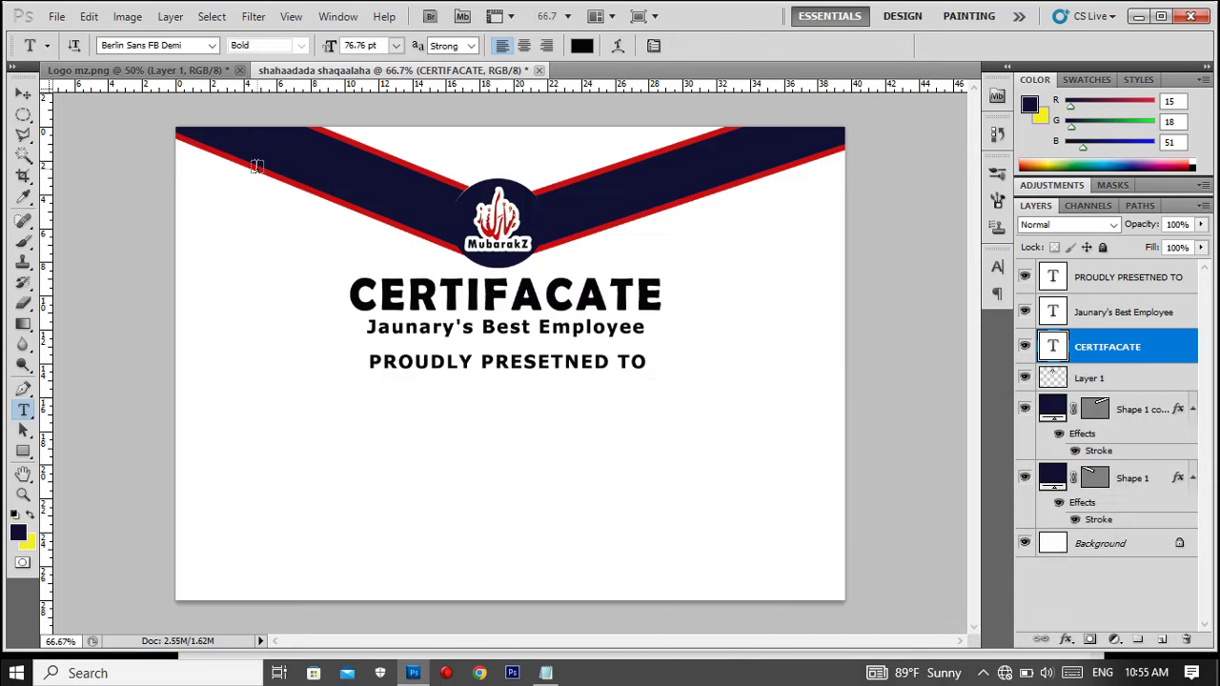
Step: Center the PROUDLY PRESETNED TO line under the subtitle
left_click(23, 95)
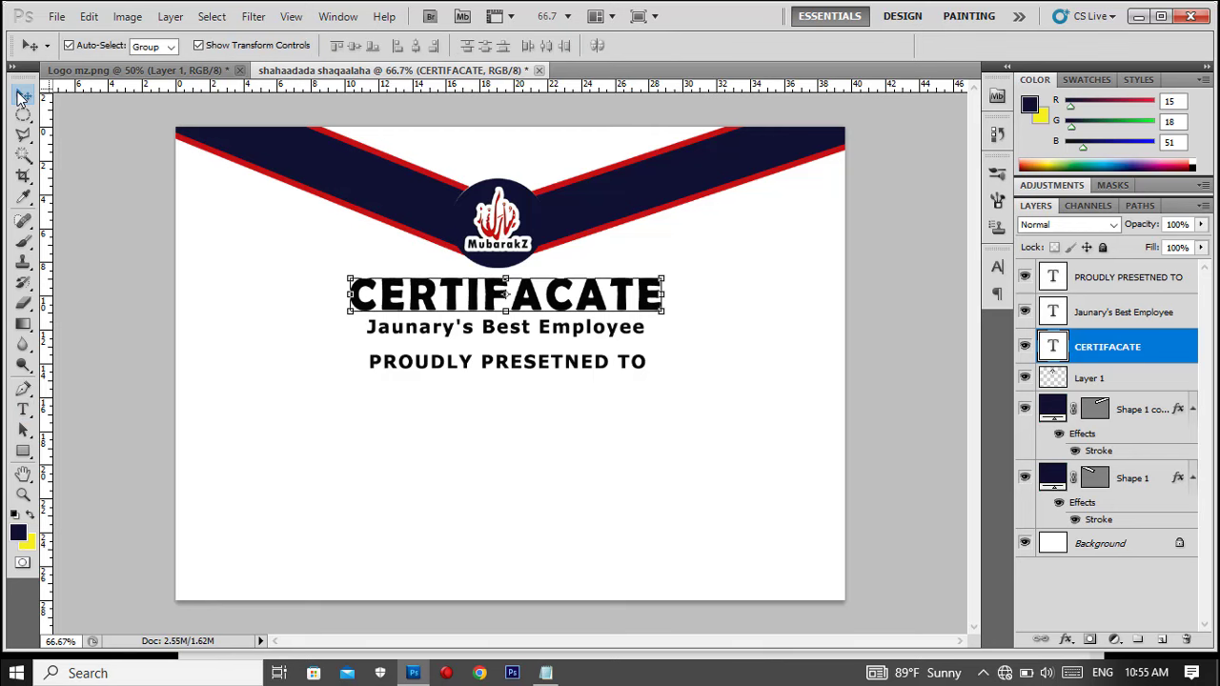
left_click(508, 363)
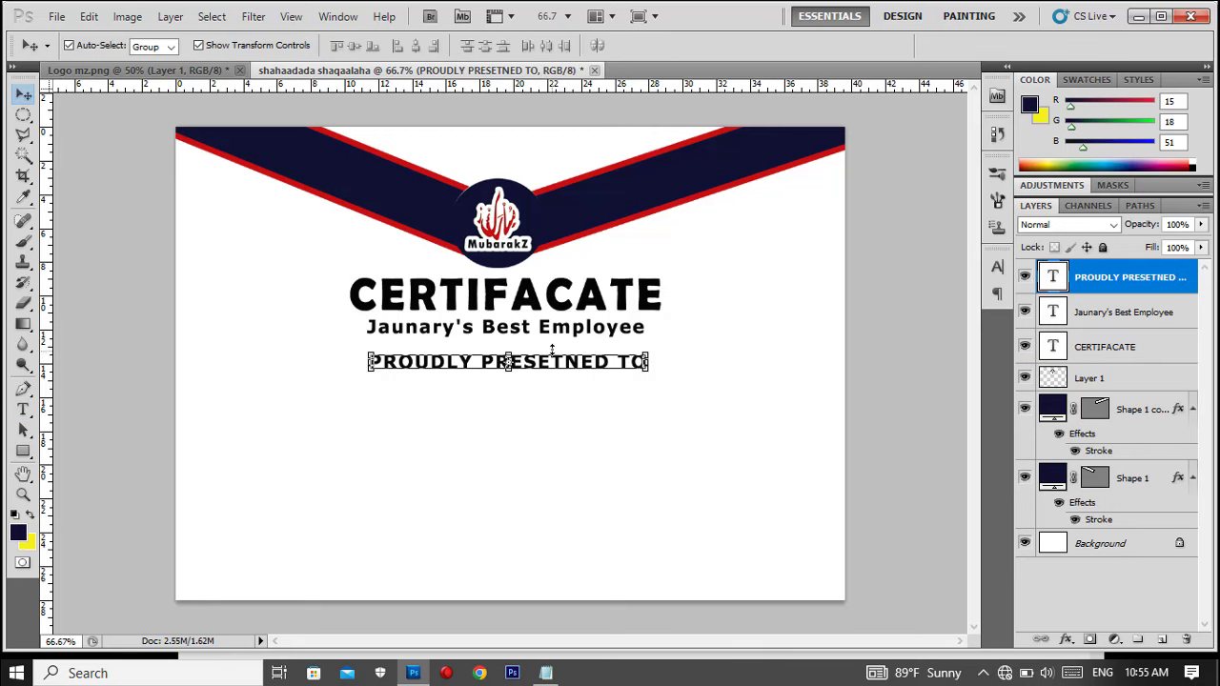
mouse_move(553, 360)
left_mouse_down()
mouse_move(536, 359)
mouse_move(568, 359)
mouse_move(558, 364)
left_mouse_up()
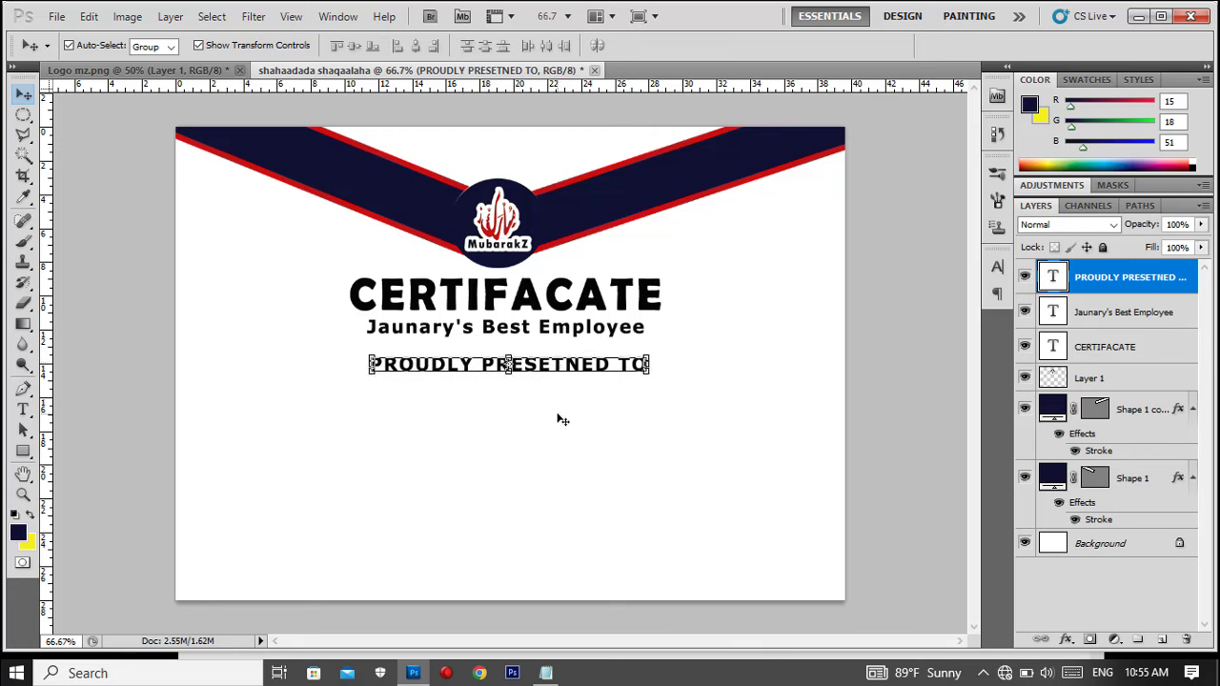
left_click(558, 466)
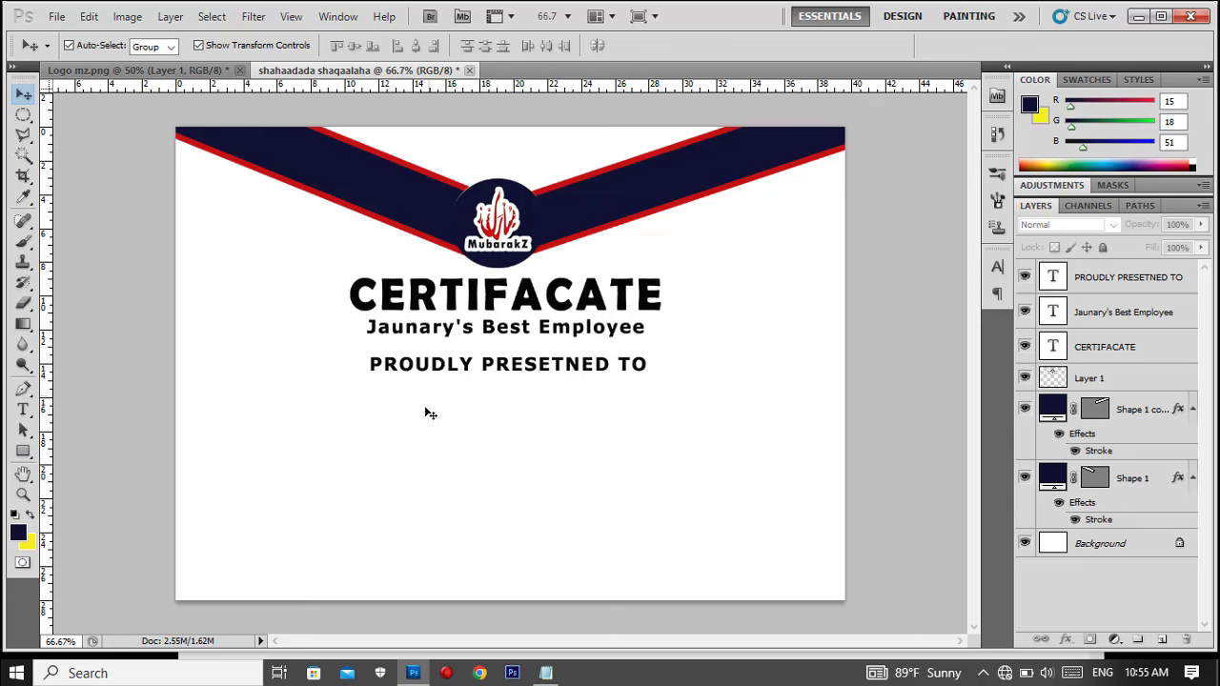
Step: Duplicate PROUDLY PRESETNED TO below, replace it with the recipient's full name, and enlarge to ~38 pt
left_click(433, 368)
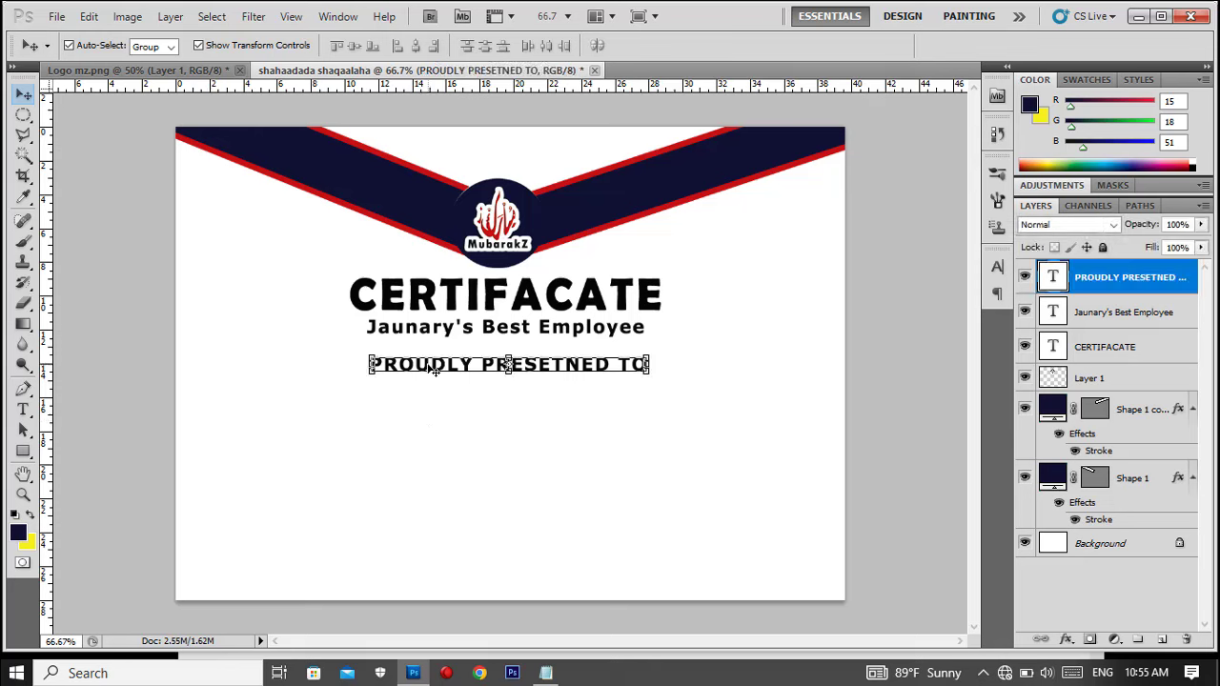
key("ctrl+j")
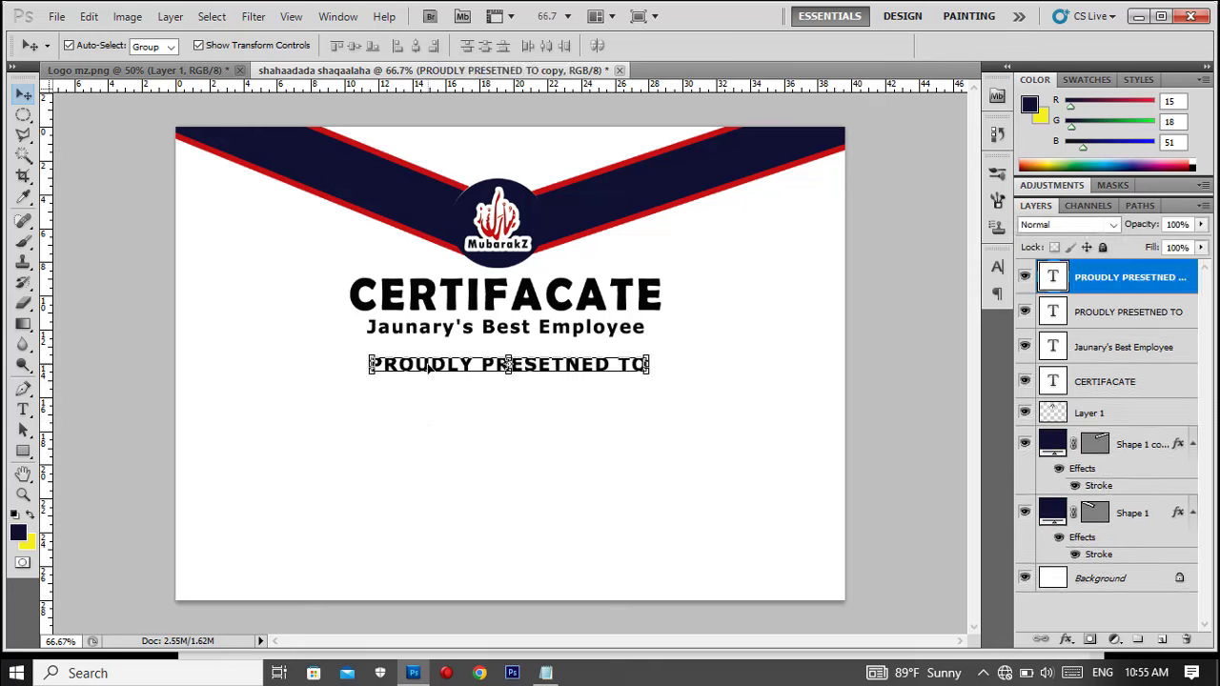
left_click_drag(544, 365, 549, 393)
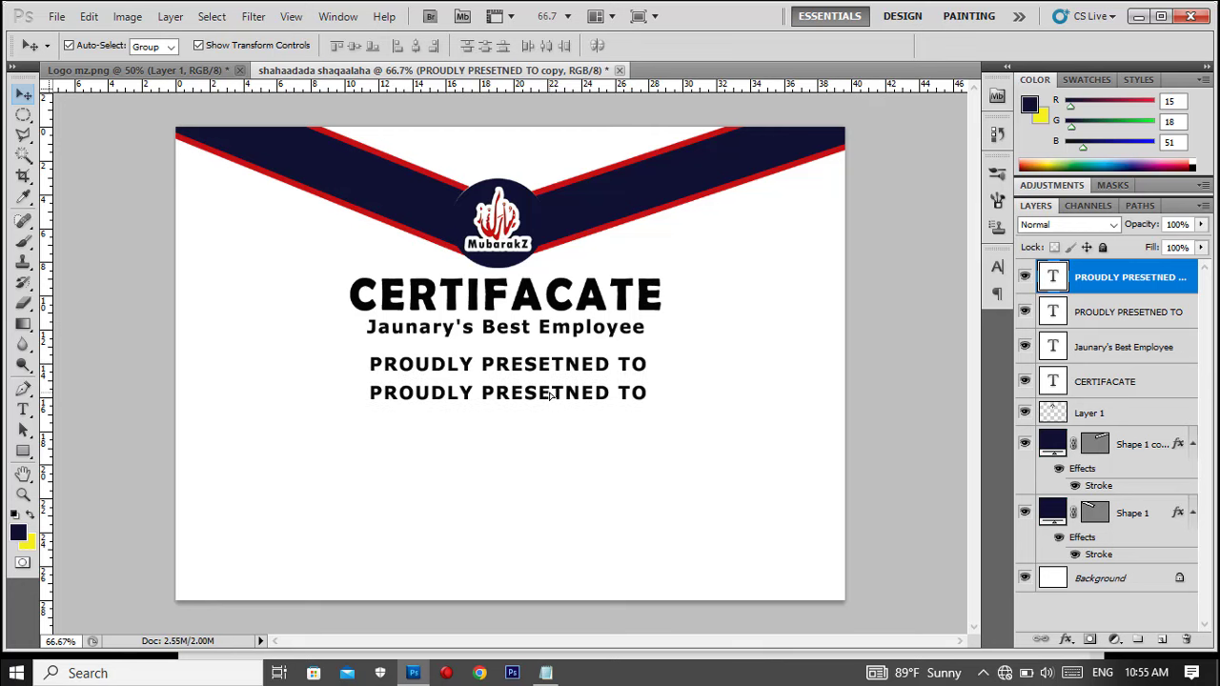
key("t")
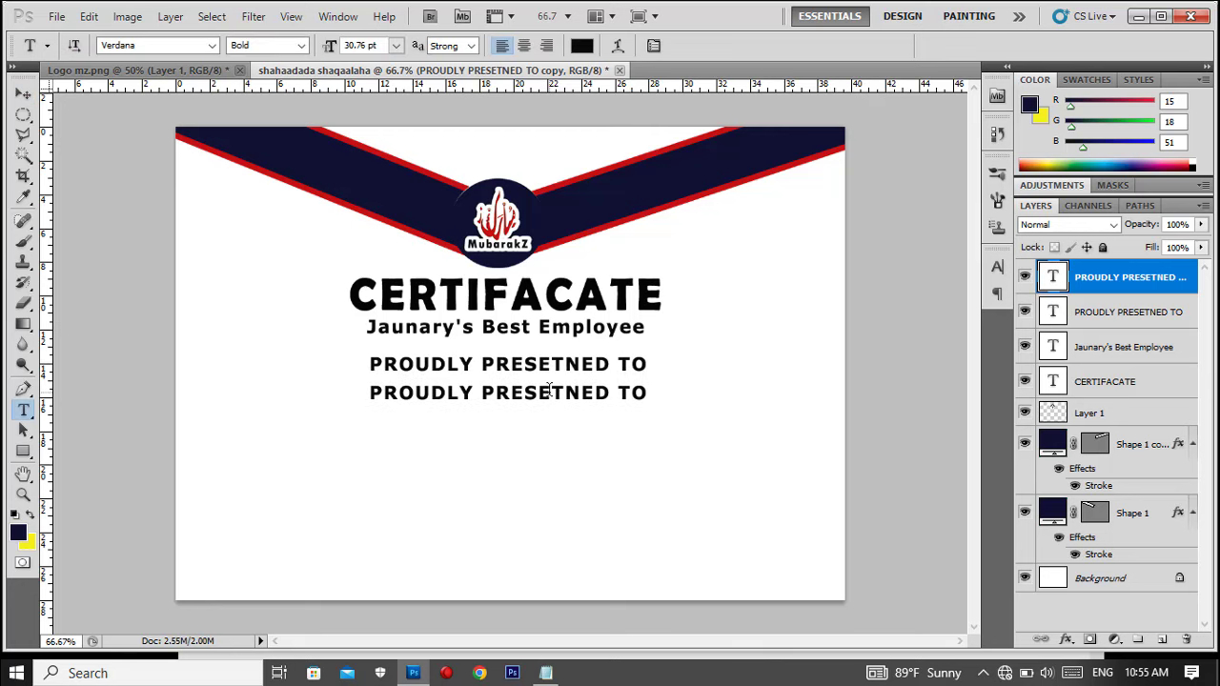
left_click(544, 390)
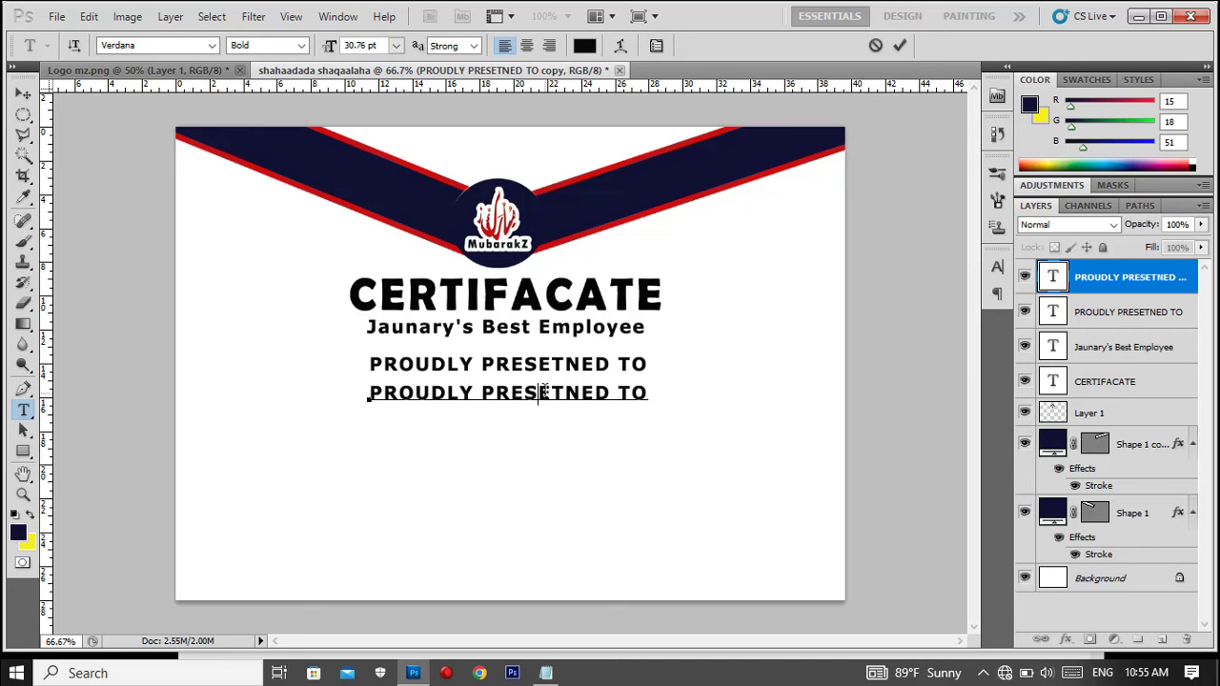
key("ctrl")
key("ctrl+a")
type("Mubarak M")
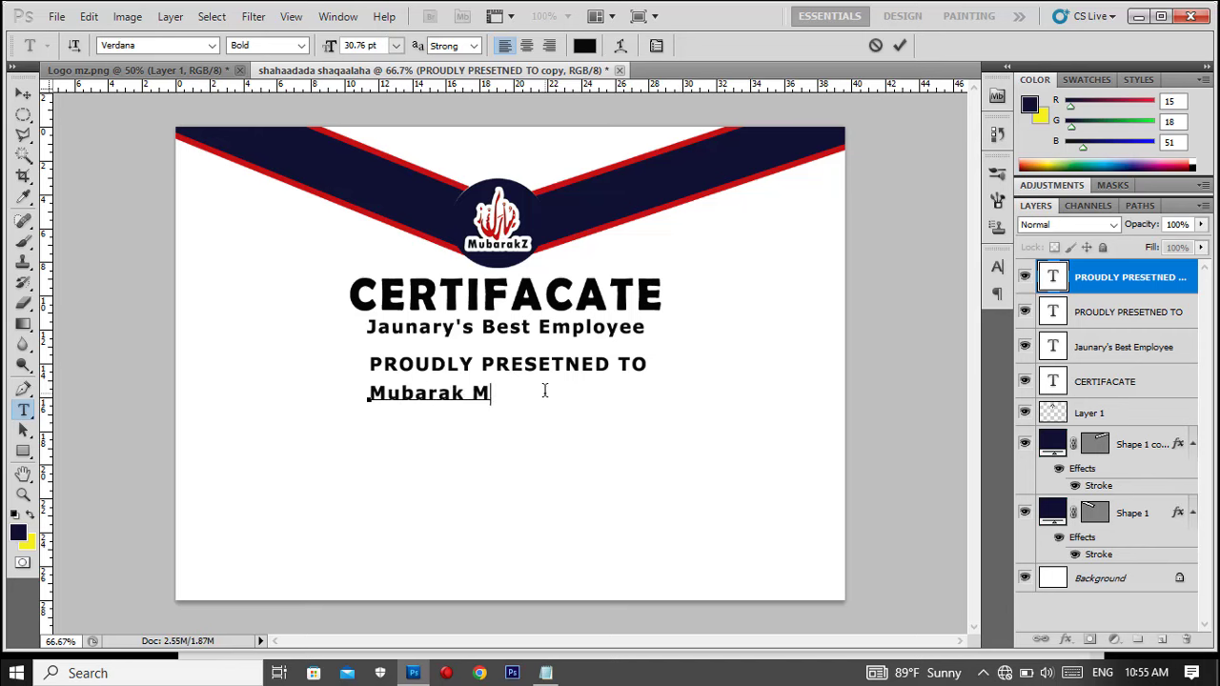
type("ohamed")
left_click_drag(576, 393, 318, 374)
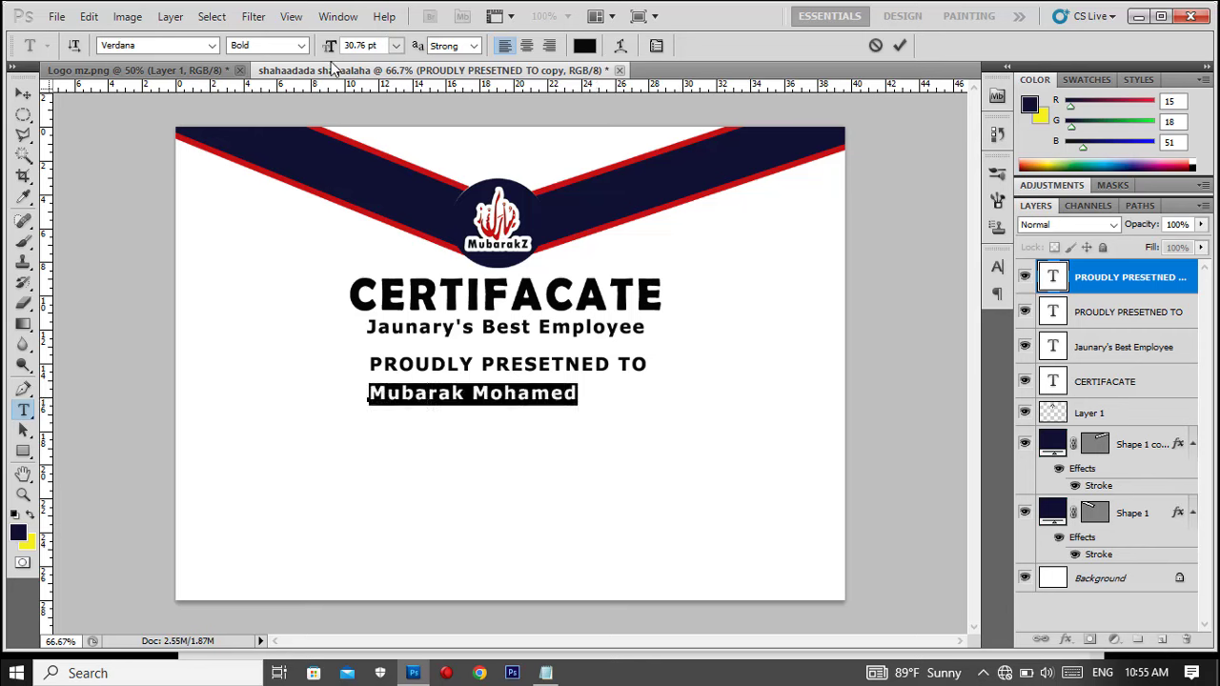
left_click_drag(326, 46, 335, 48)
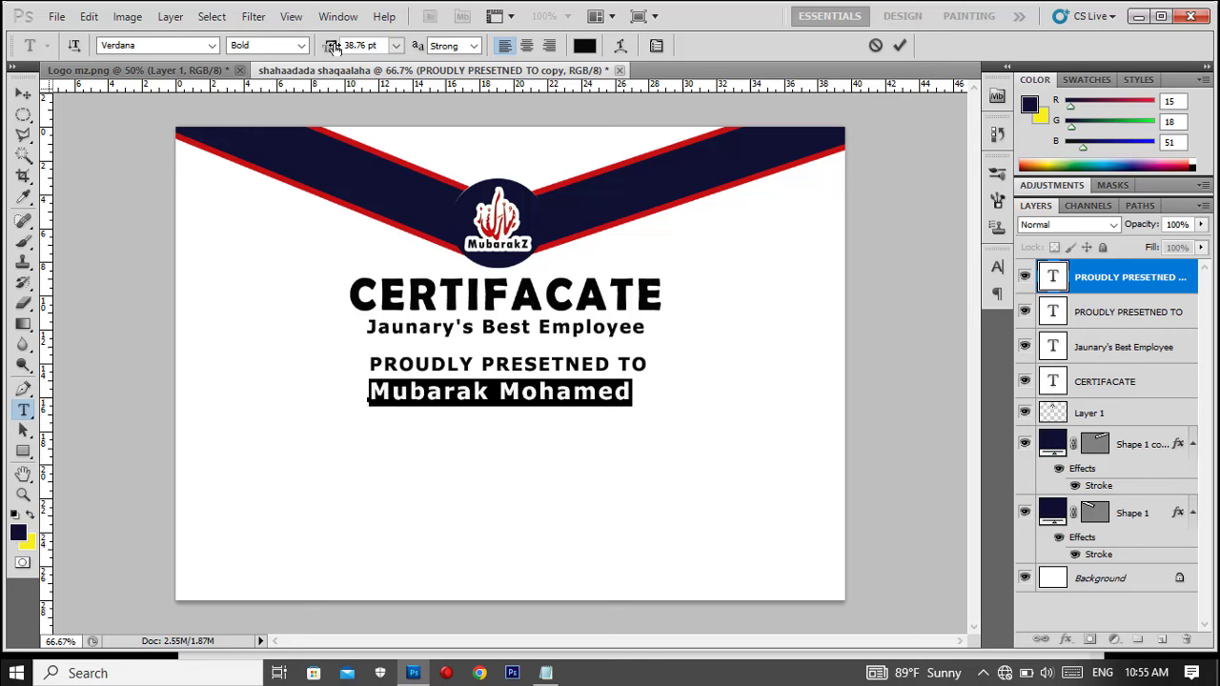
Step: Set the recipient's name in Edwardian Script ITC at 68.76 pt
left_click(215, 46)
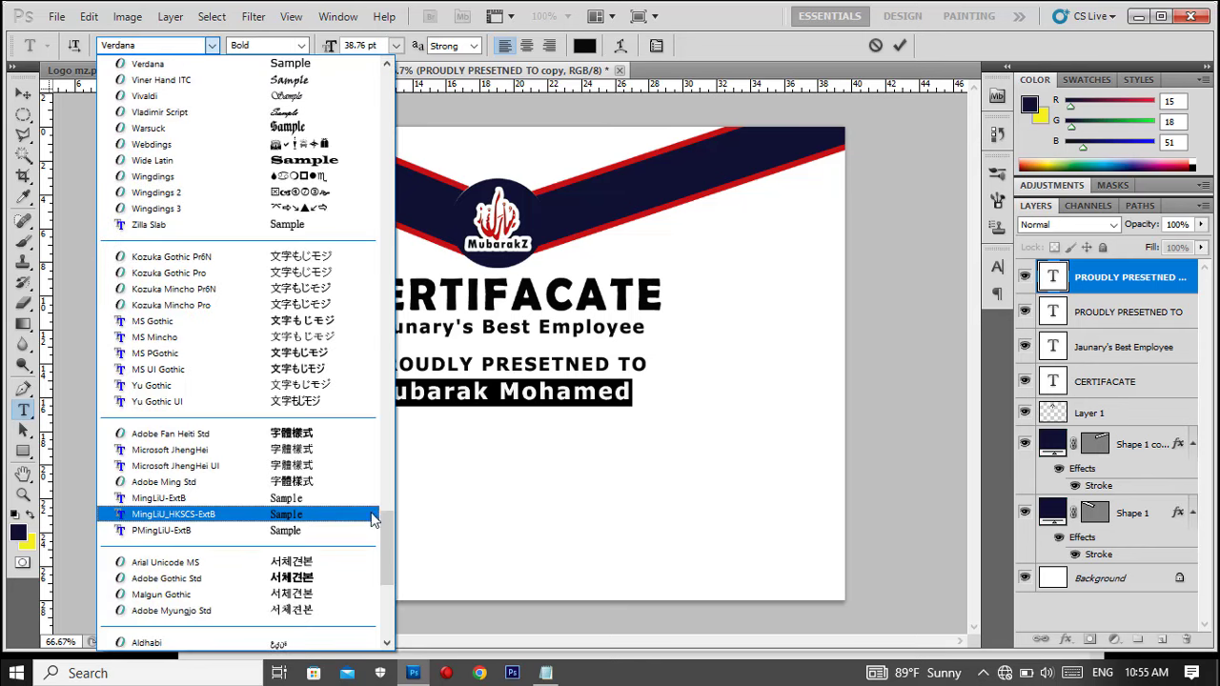
mouse_move(387, 533)
left_mouse_down()
mouse_move(385, 144)
mouse_move(386, 303)
mouse_move(400, 152)
mouse_move(398, 229)
left_mouse_up()
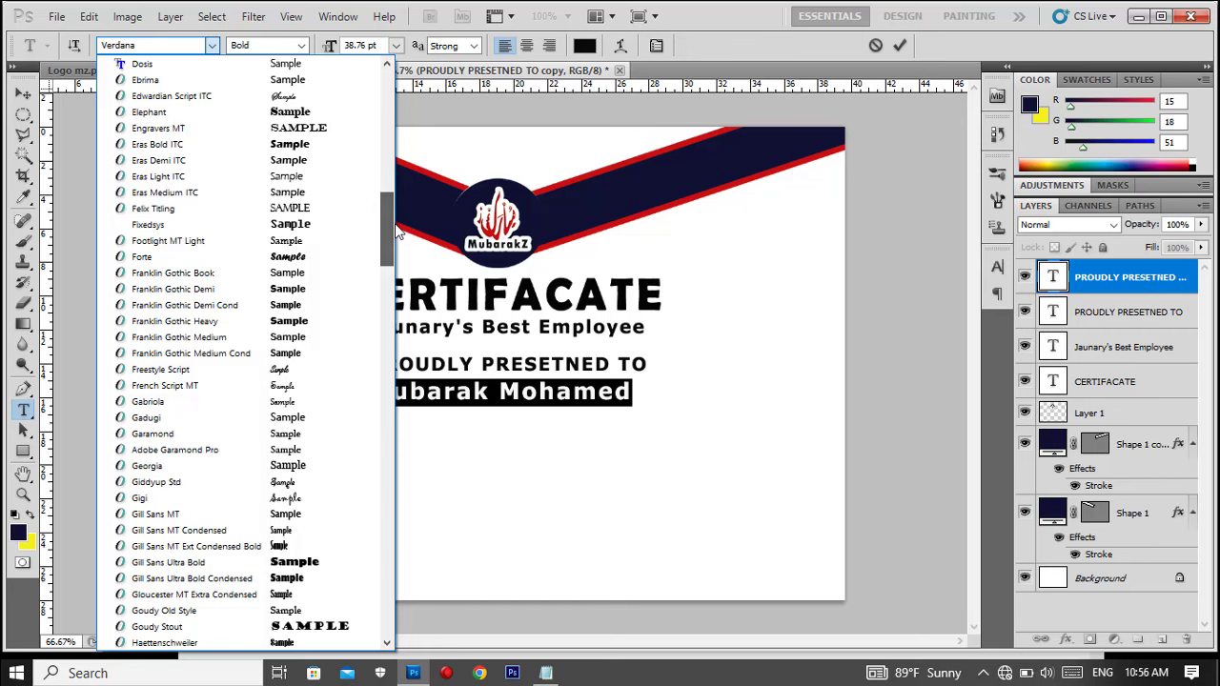
left_click(222, 97)
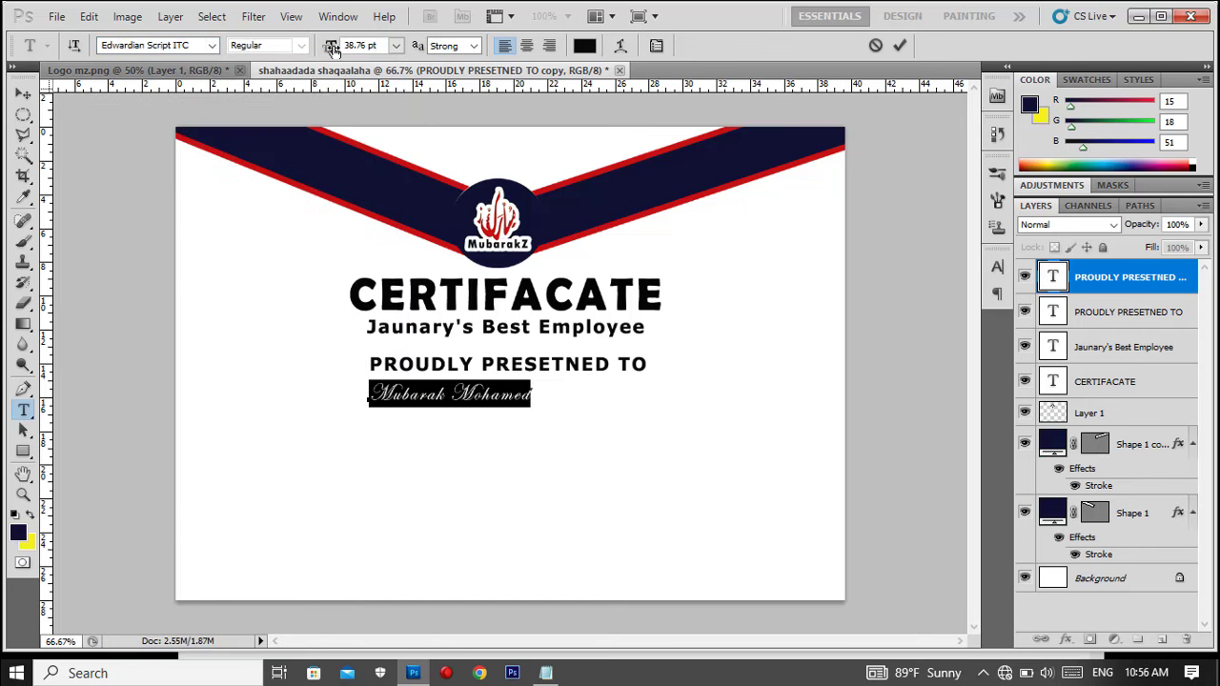
left_click_drag(330, 48, 360, 57)
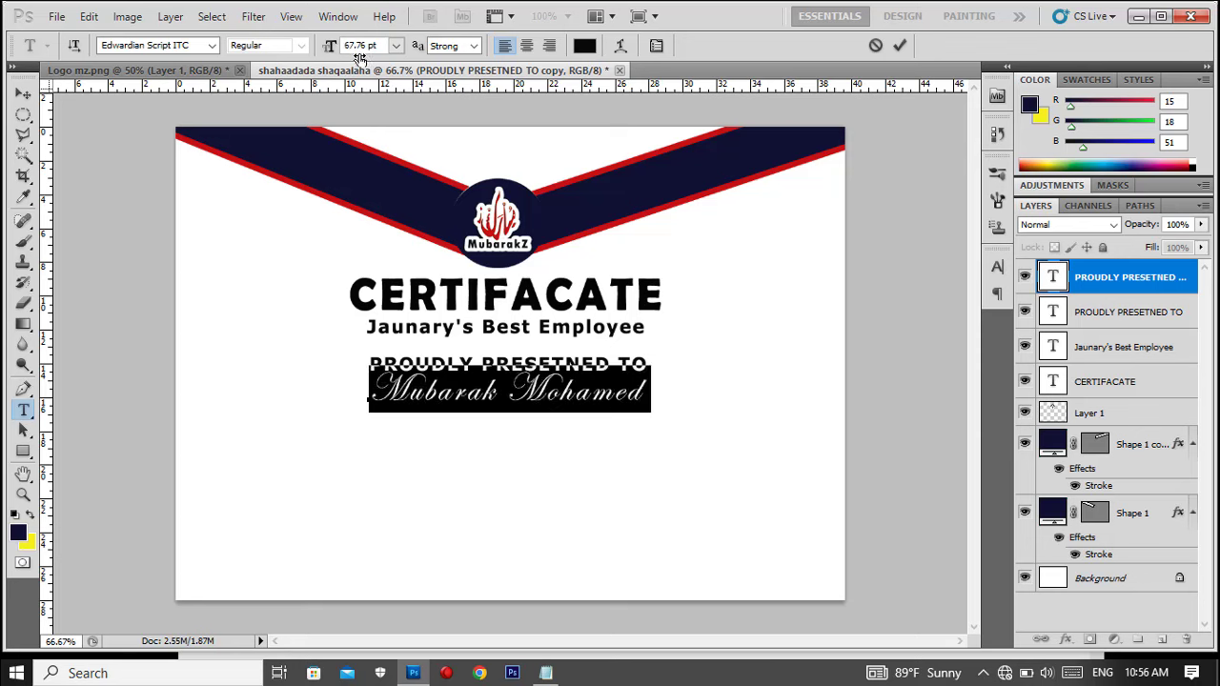
left_click(898, 46)
Step: Reposition the name and scale it to about 107% by 109%
left_click(23, 93)
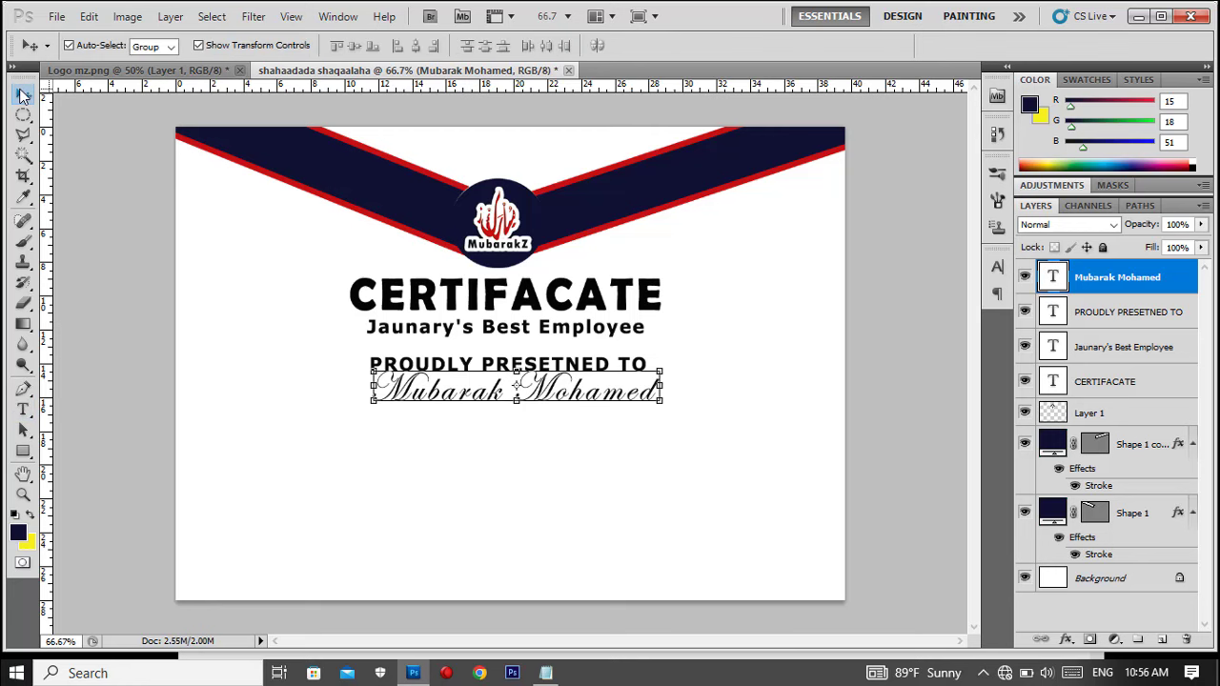
left_click_drag(600, 399, 584, 404)
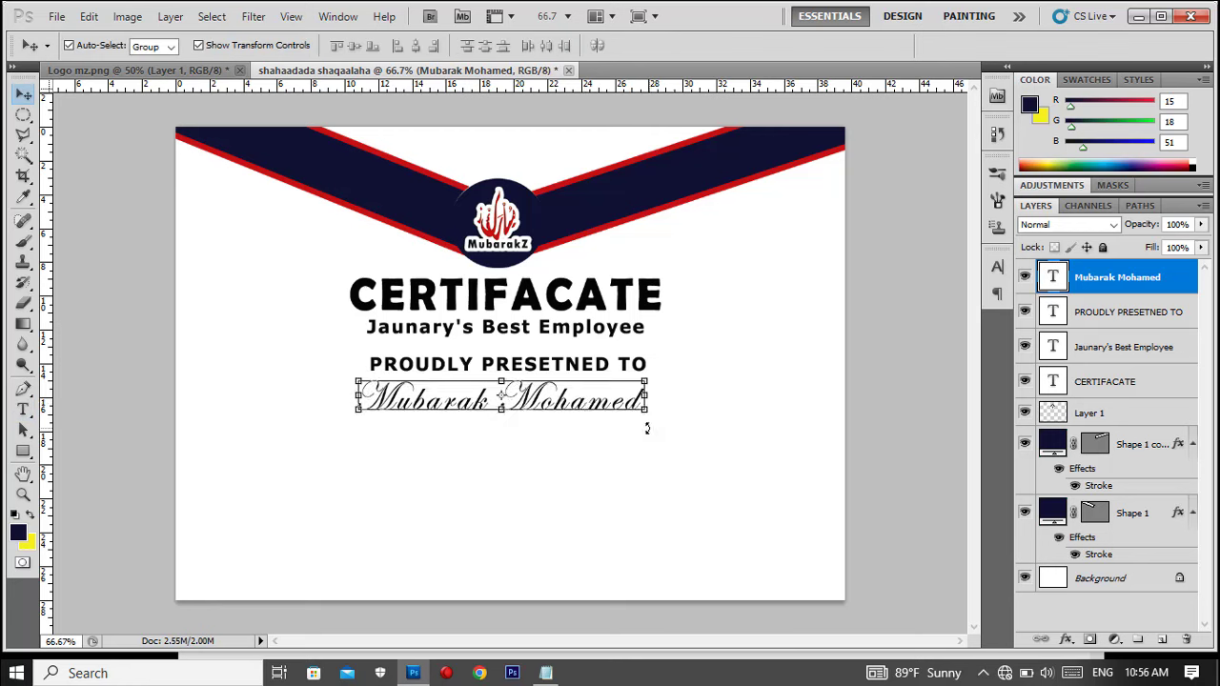
mouse_move(651, 416)
left_mouse_down()
mouse_move(668, 421)
mouse_move(600, 401)
left_mouse_up()
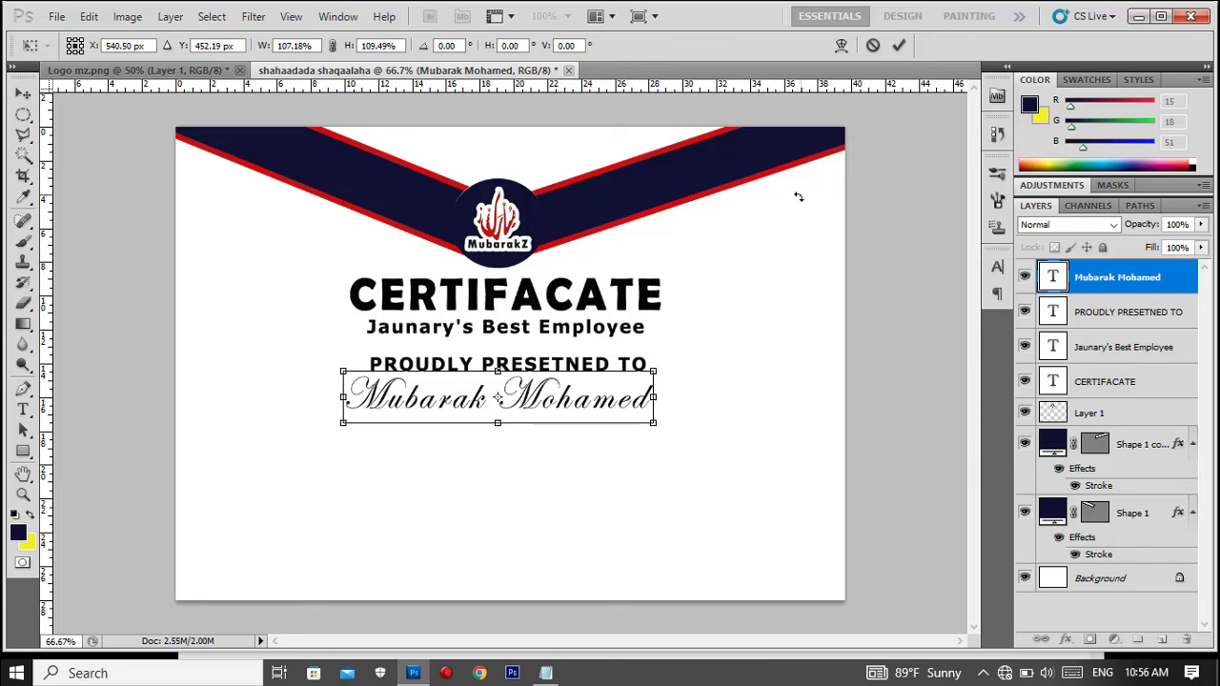
left_click(899, 46)
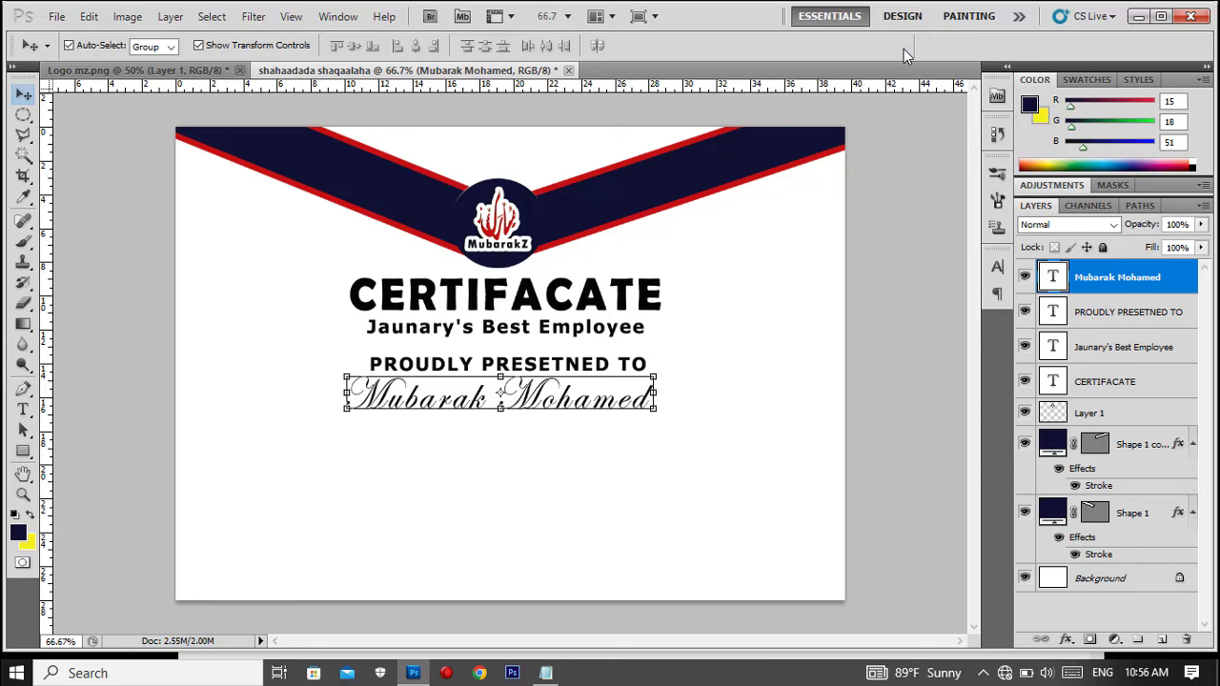
Step: Draw a thin horizontal line under the recipient's name and nudge it slightly right
left_click(26, 473)
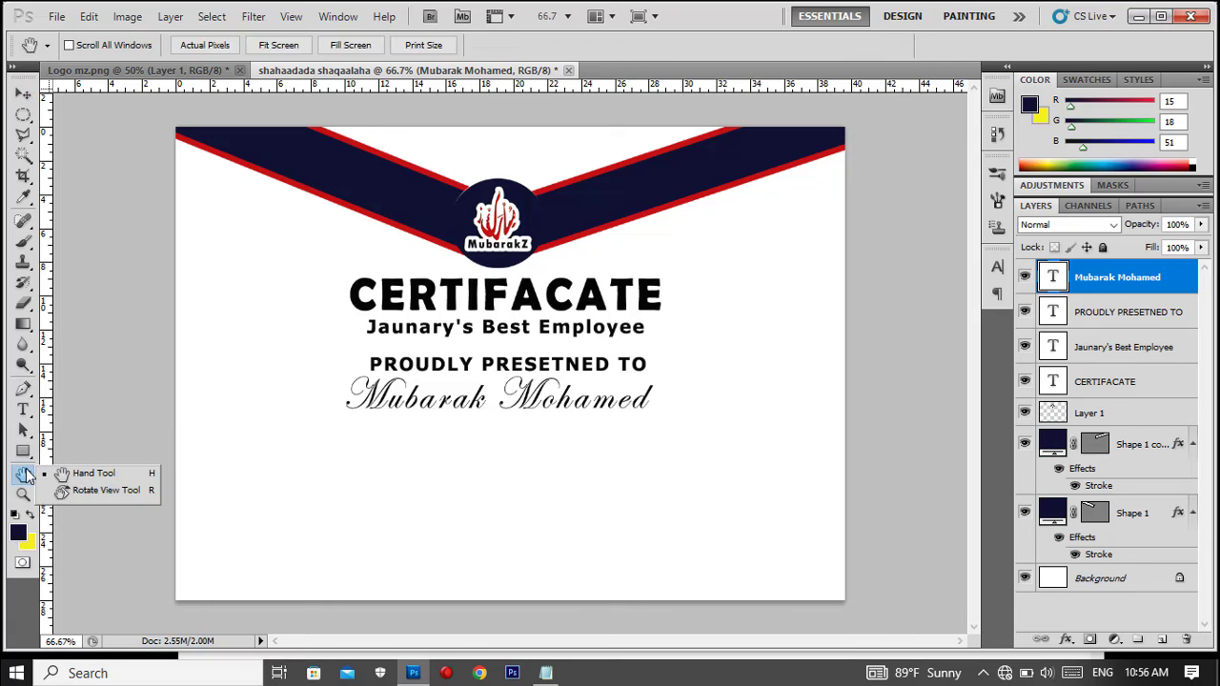
left_click(24, 451)
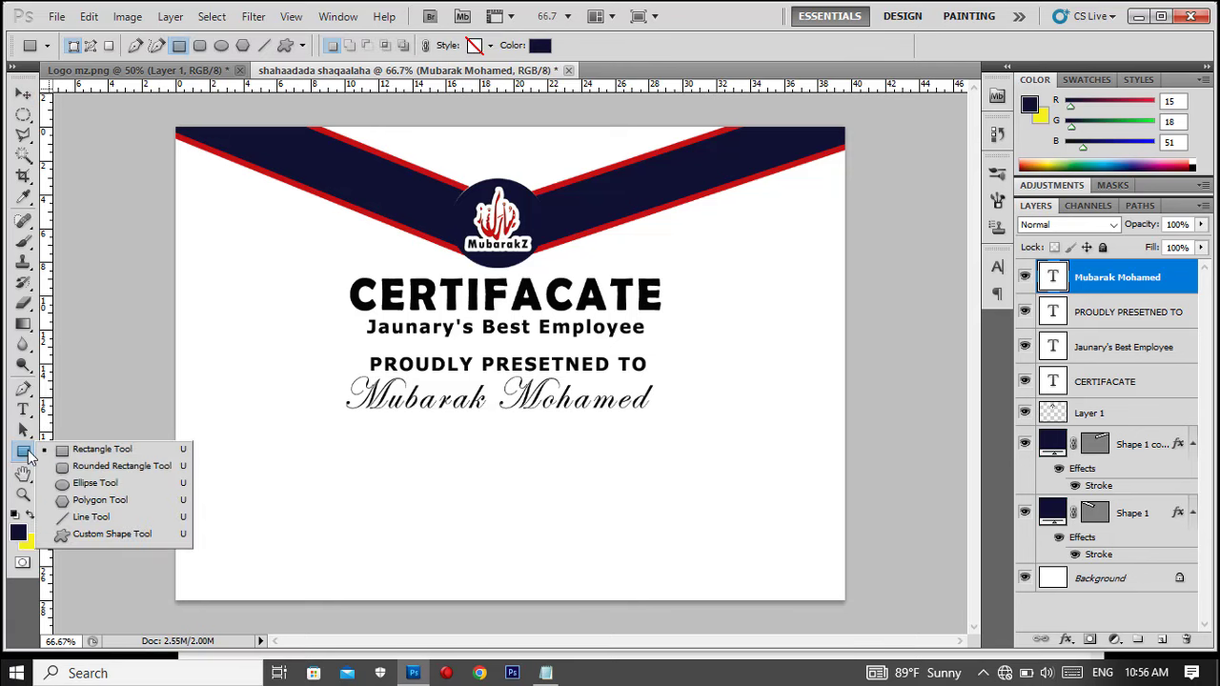
left_click(112, 520)
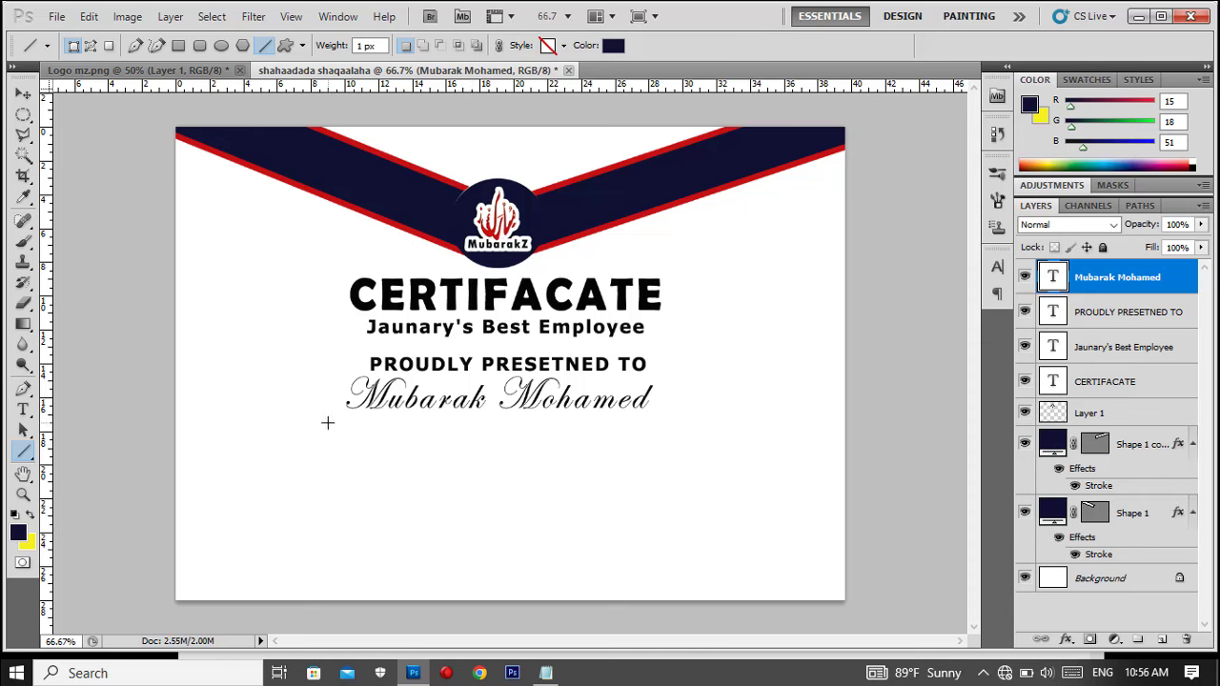
left_click_drag(327, 422, 640, 419)
left_click_drag(648, 419, 652, 422)
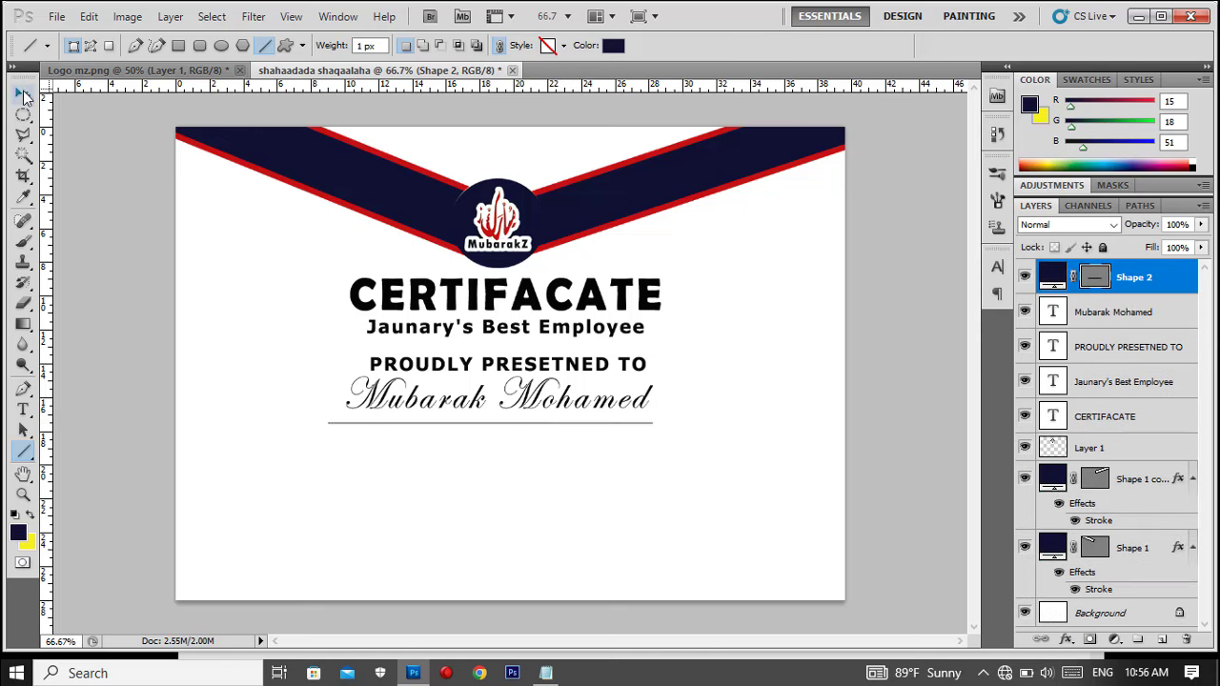
left_click(24, 94)
key("Right")
key("Right")
key("Right")
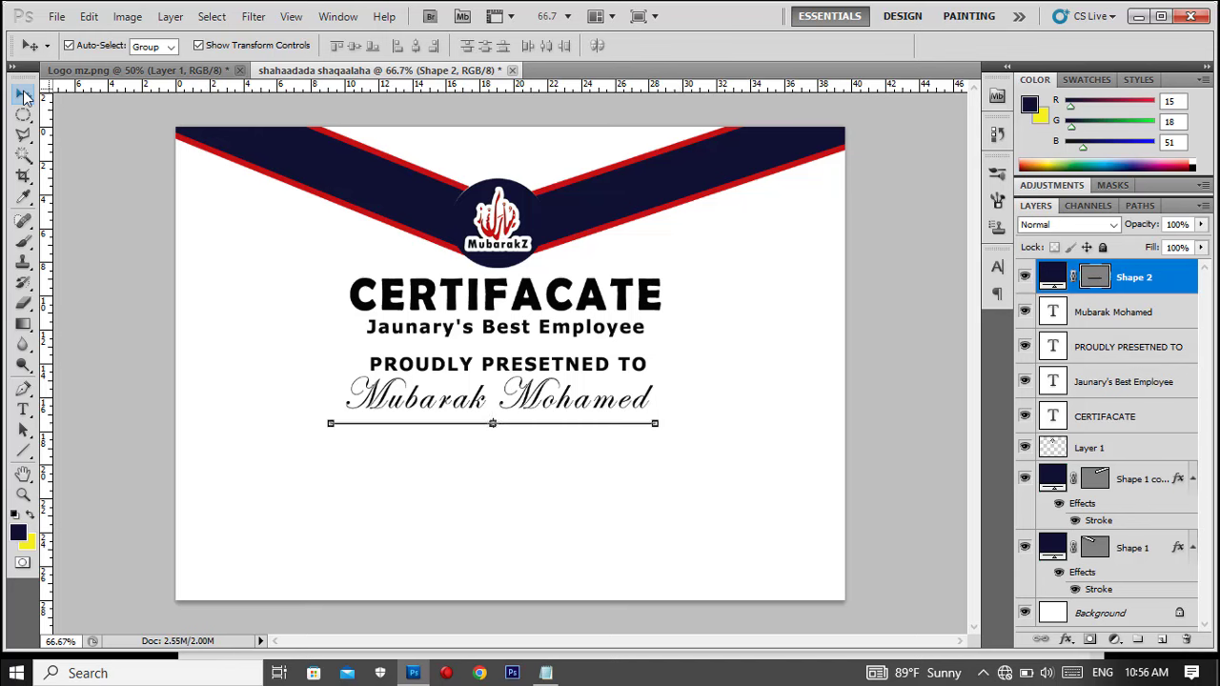
key("Right")
key("Right")
left_click(430, 400)
key("t")
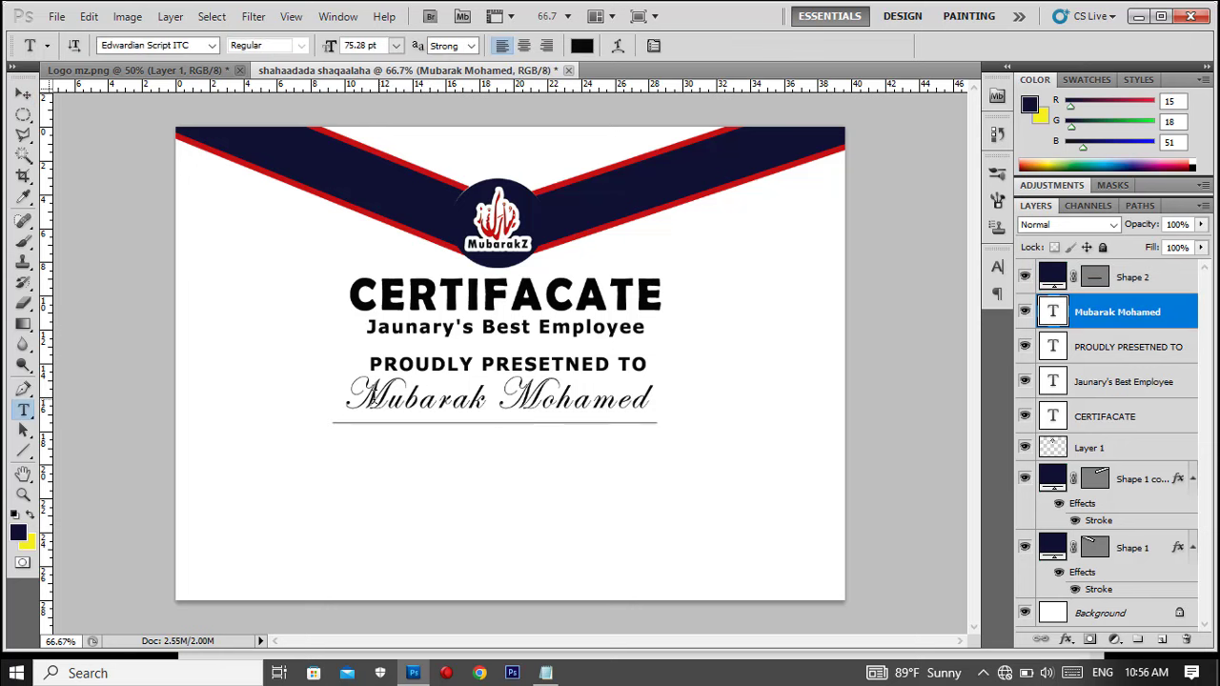
left_click_drag(354, 395, 701, 414)
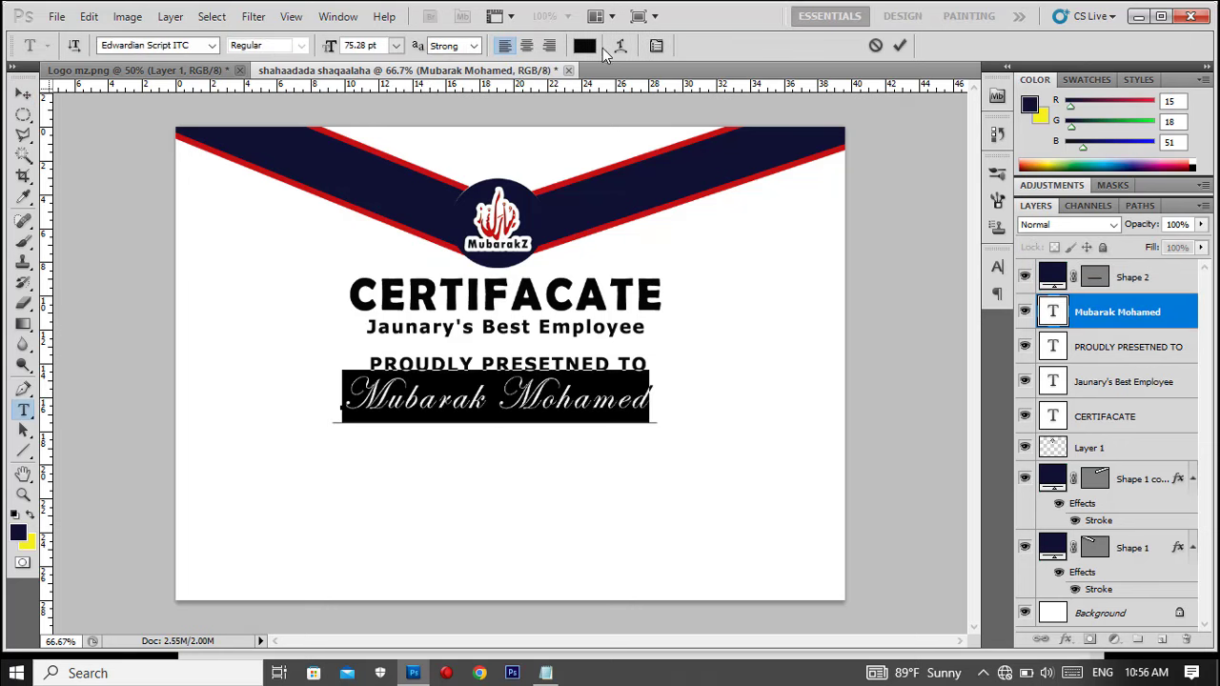
left_click(586, 46)
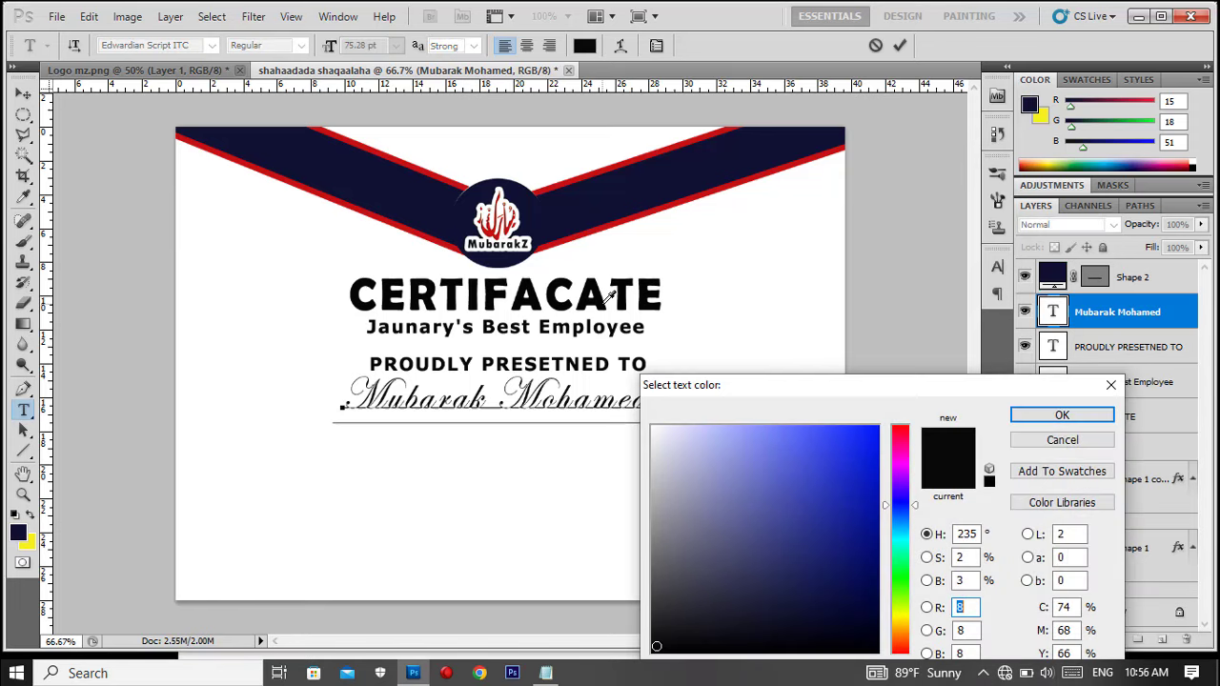
left_click(602, 303)
left_click(1063, 415)
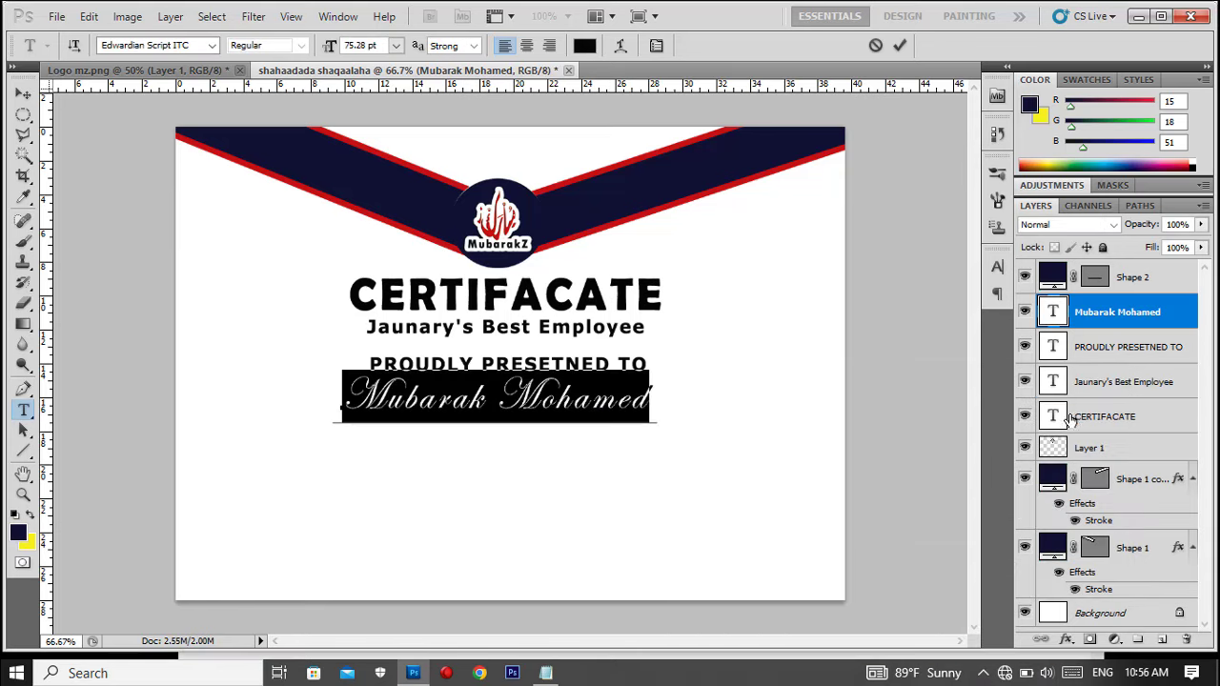
left_click(899, 45)
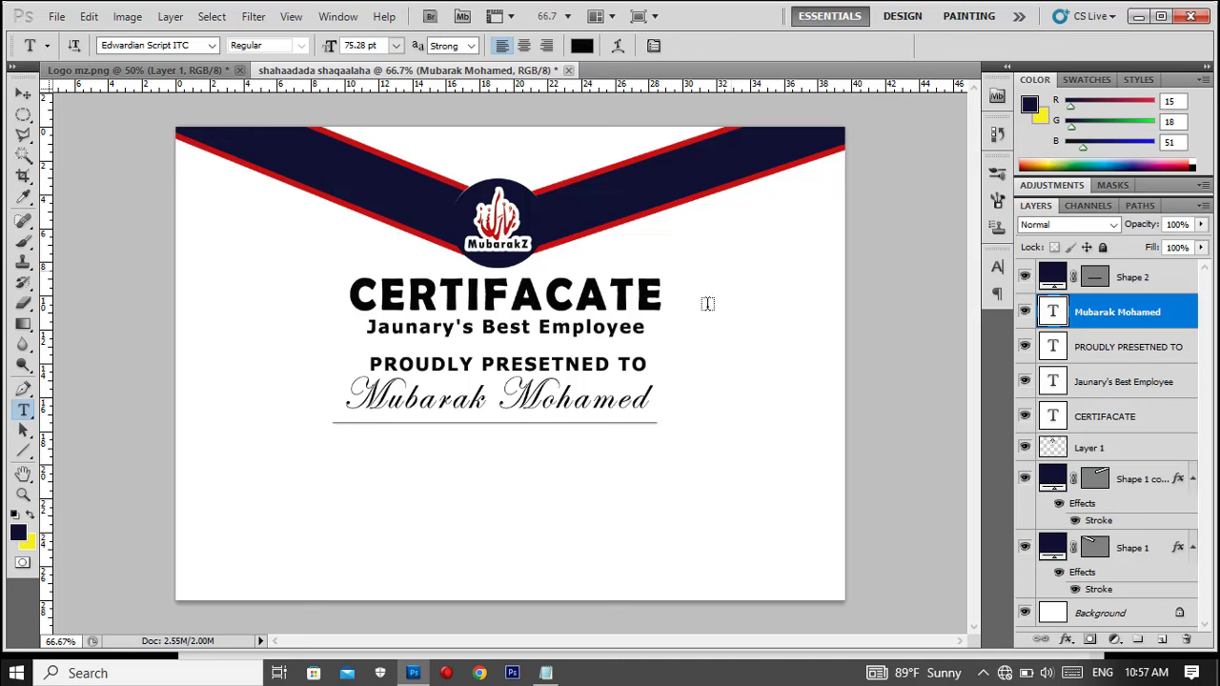
Step: Copy the two Congratulations lines from the Notepad notes, then minimize Notepad
left_click(550, 673)
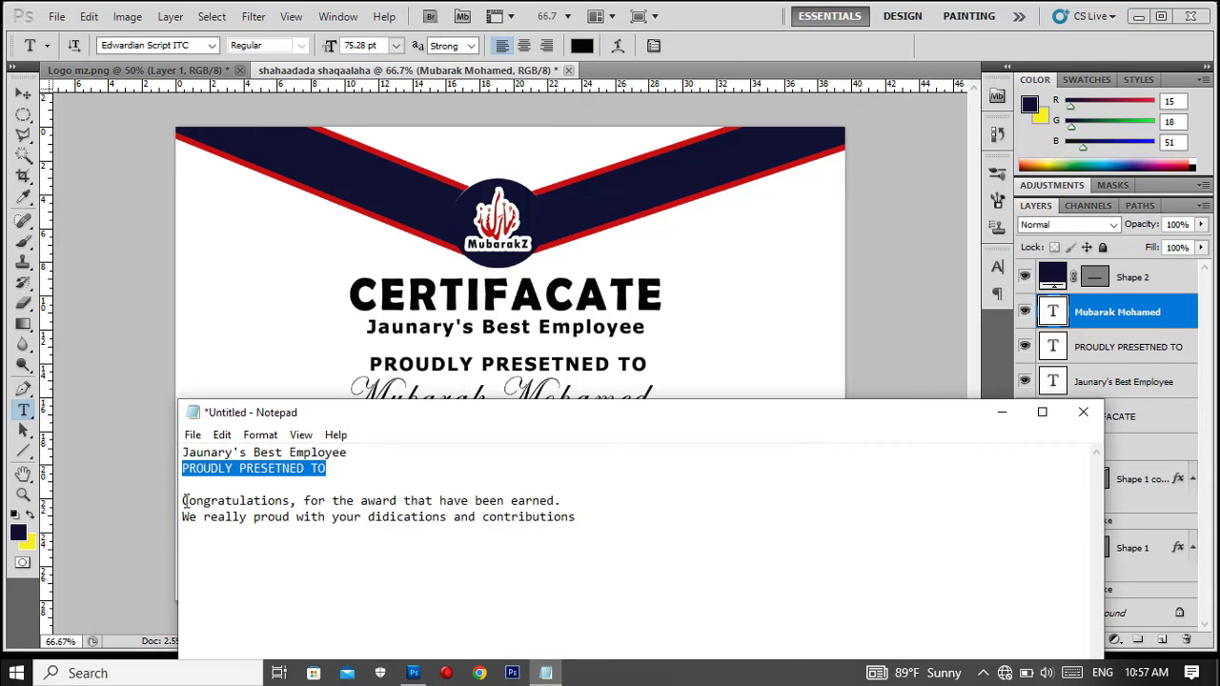
left_click_drag(185, 500, 577, 517)
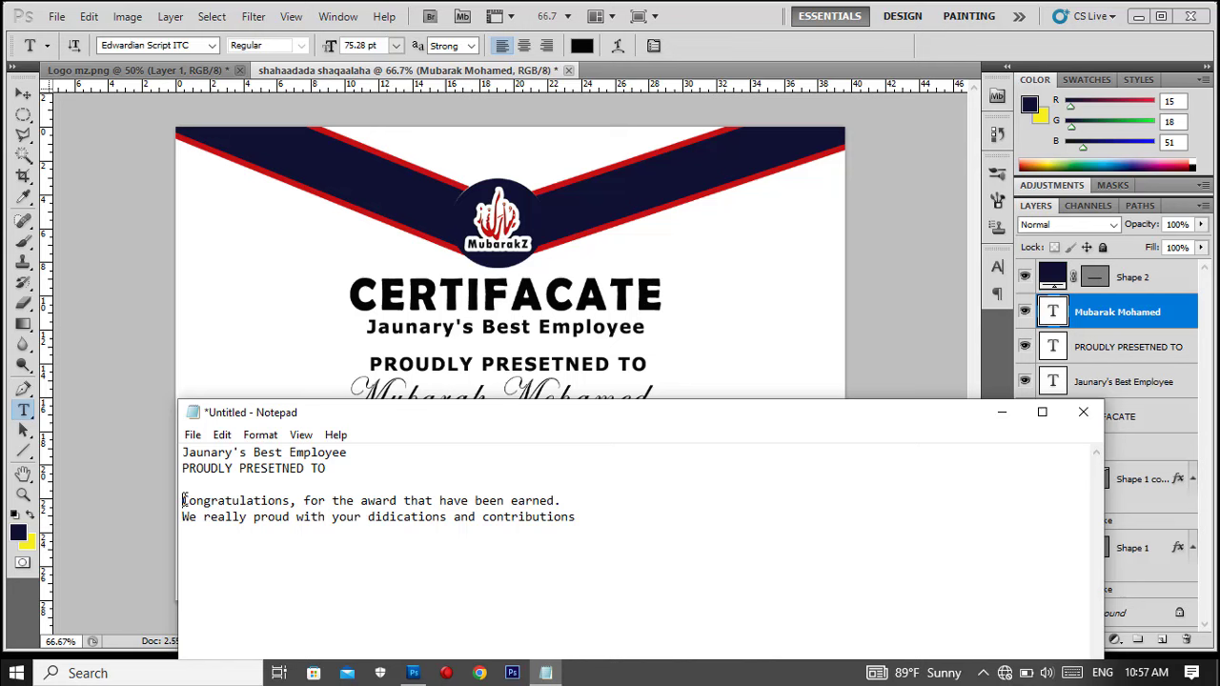
right_click(535, 510)
left_click(642, 292)
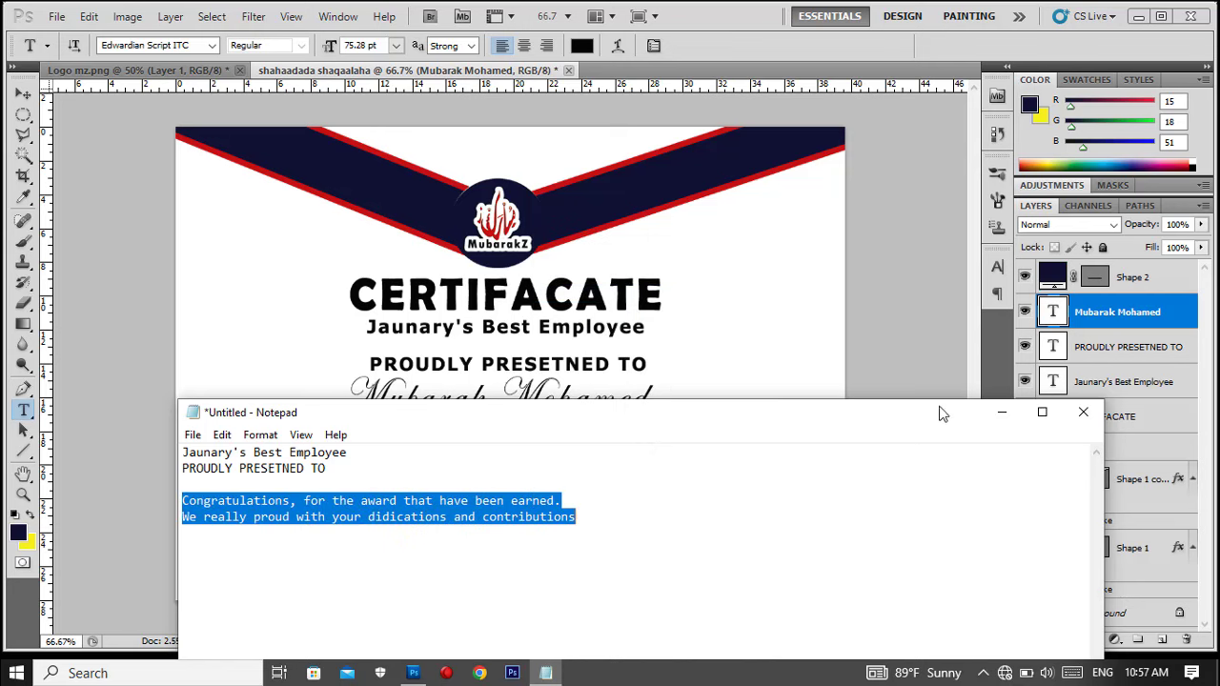
left_click(1001, 411)
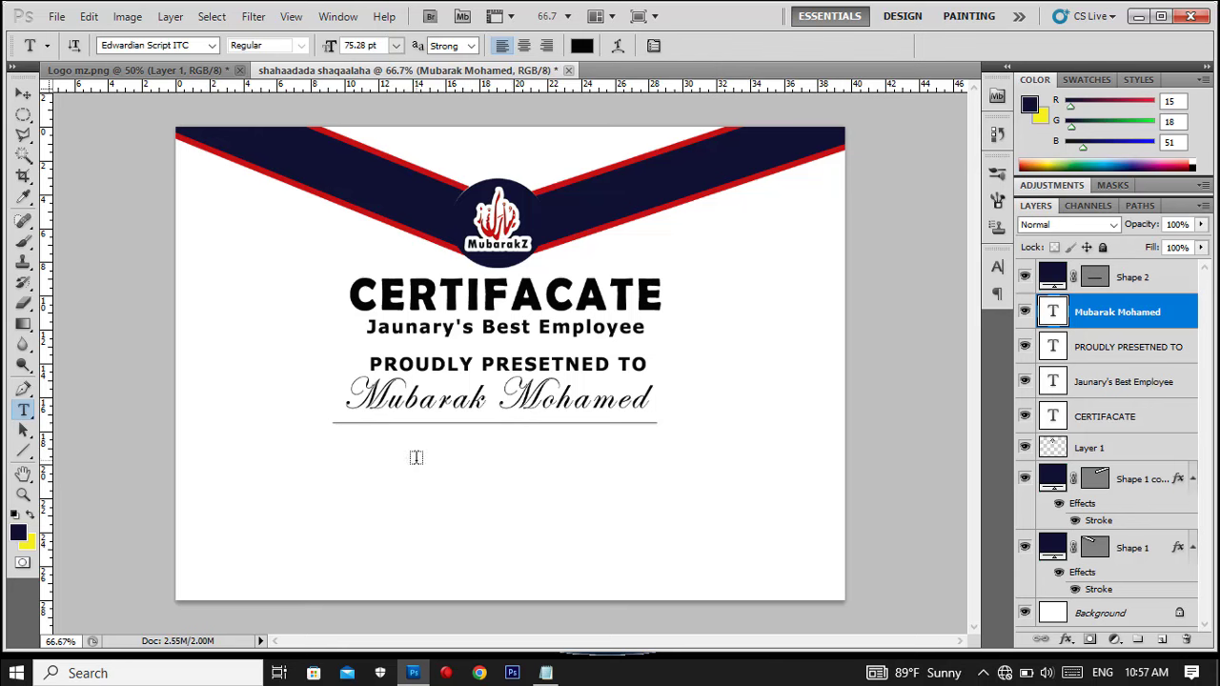
Step: Paste the congratulations lines below the signature line in Verdana at 21.76 pt
left_click(339, 465)
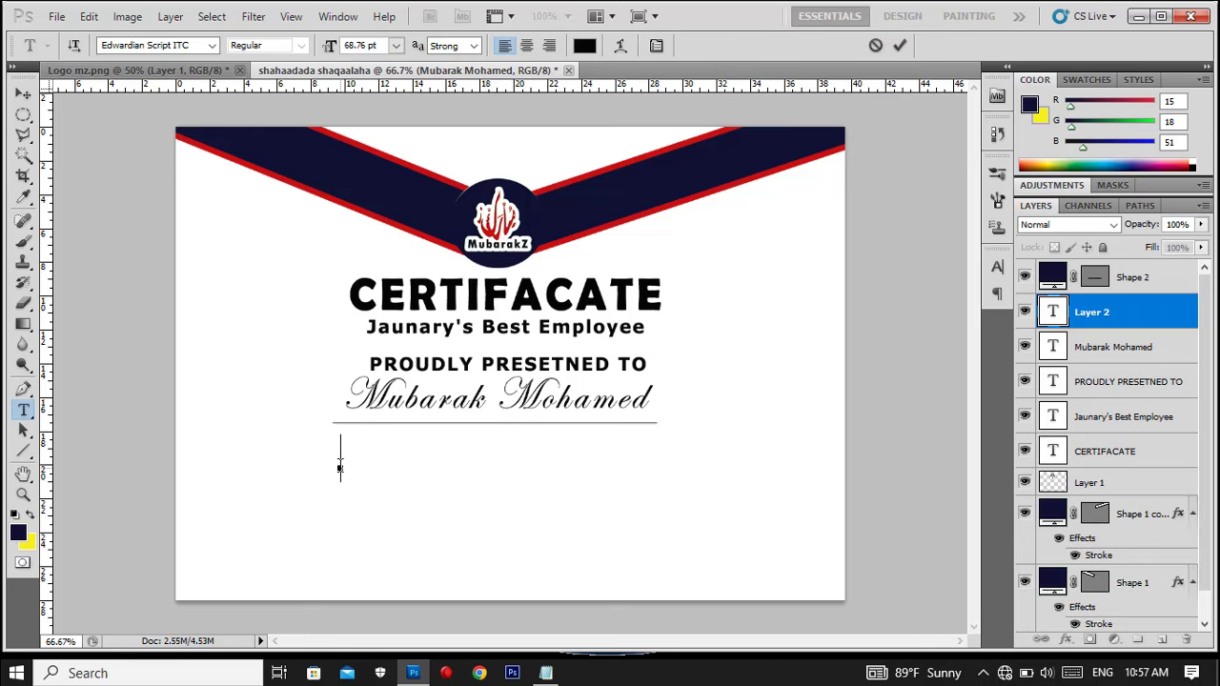
key("ctrl+v")
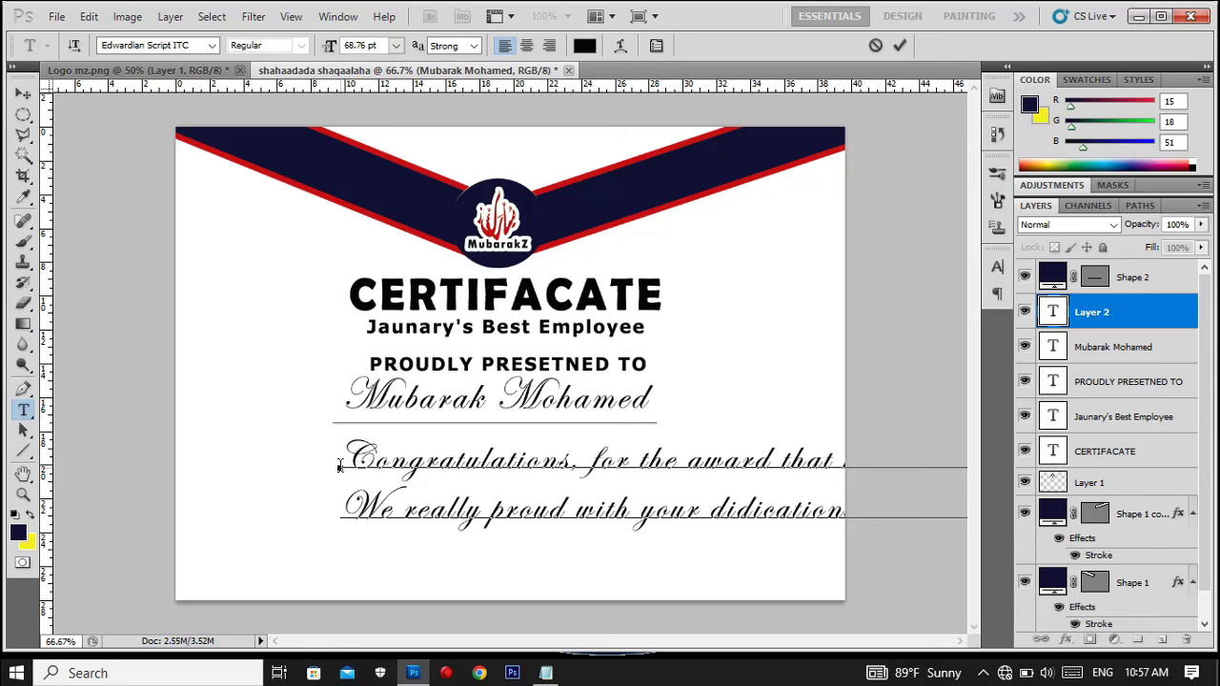
key("ctrl")
key("ctrl+a")
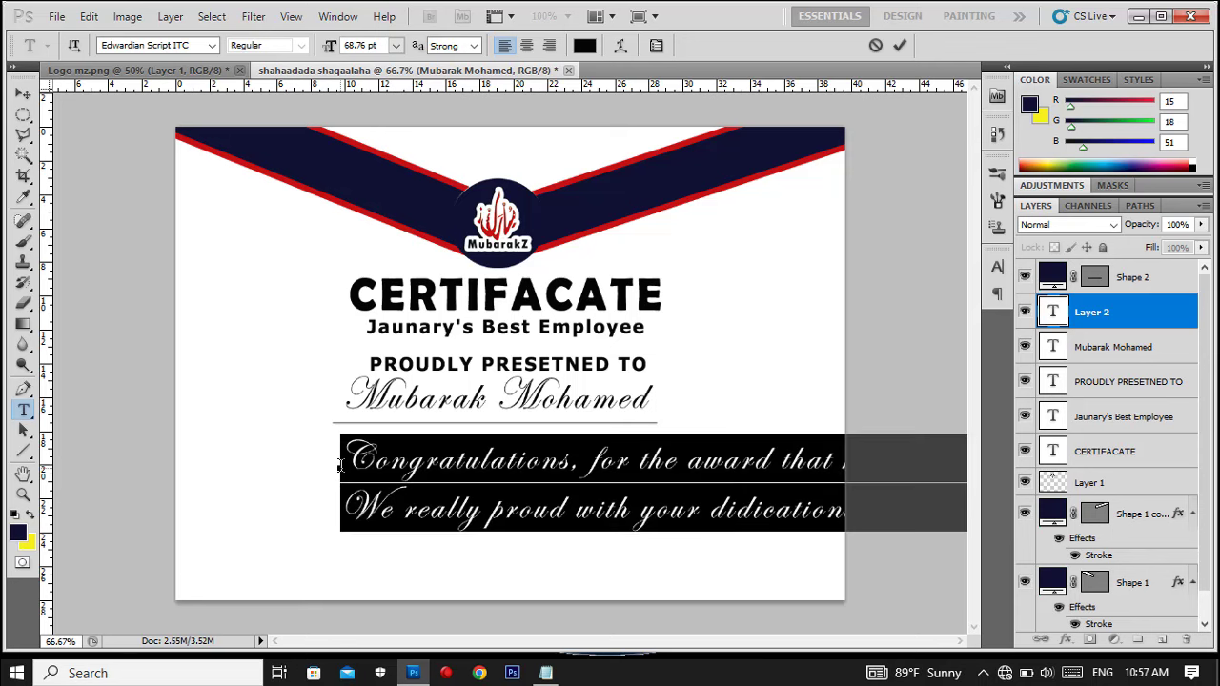
left_click_drag(330, 46, 301, 44)
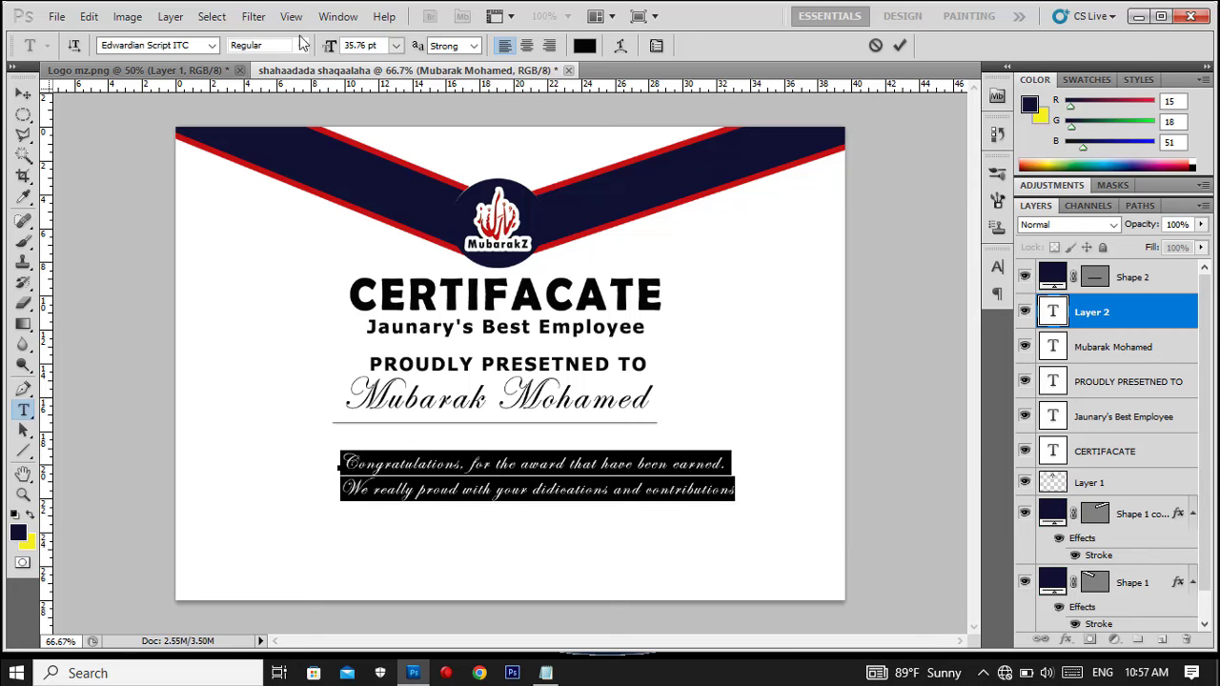
left_click(211, 45)
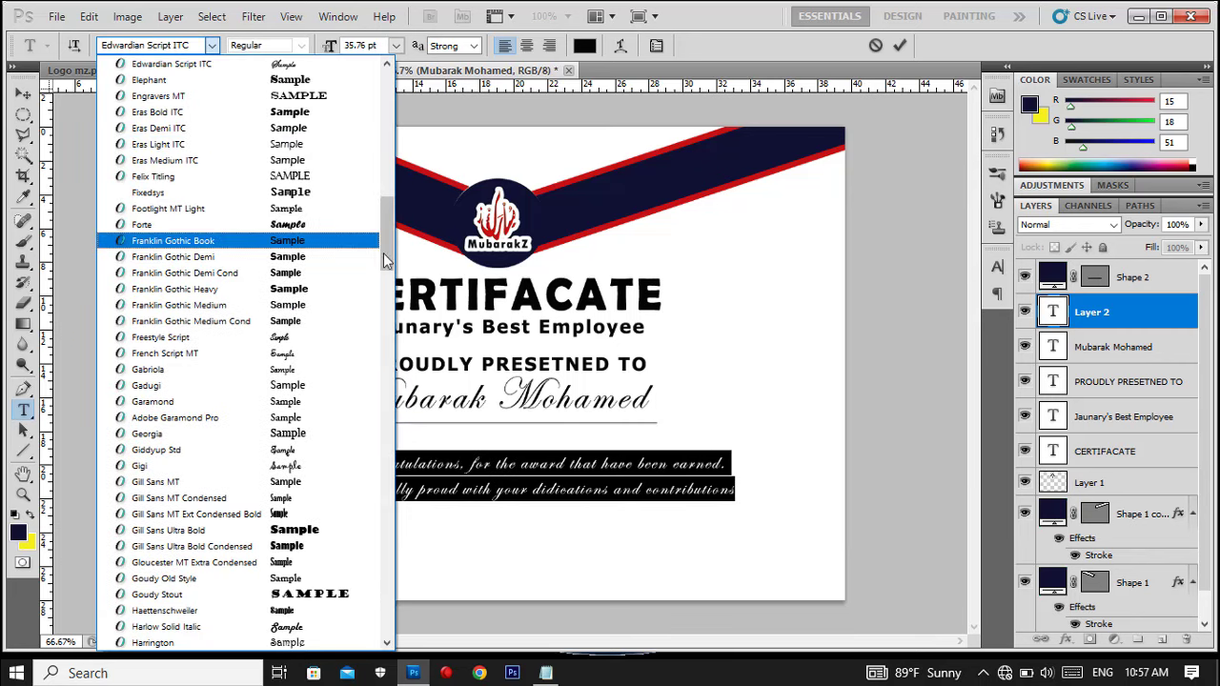
left_click_drag(383, 250, 384, 534)
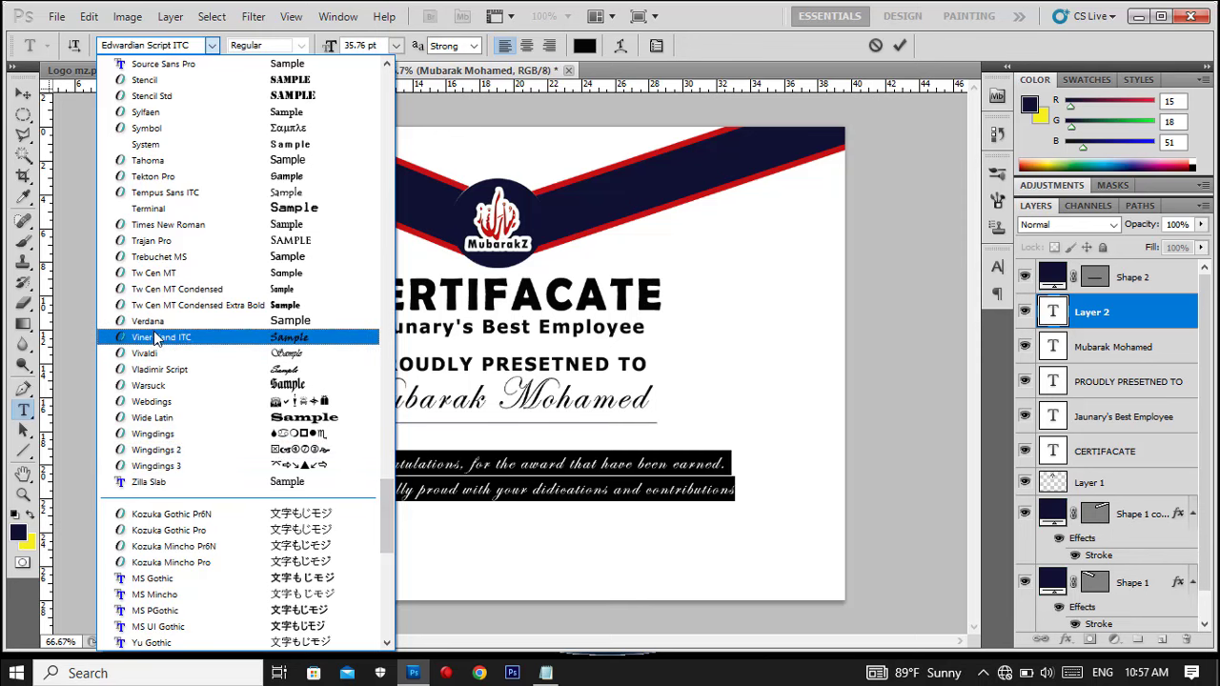
left_click(149, 321)
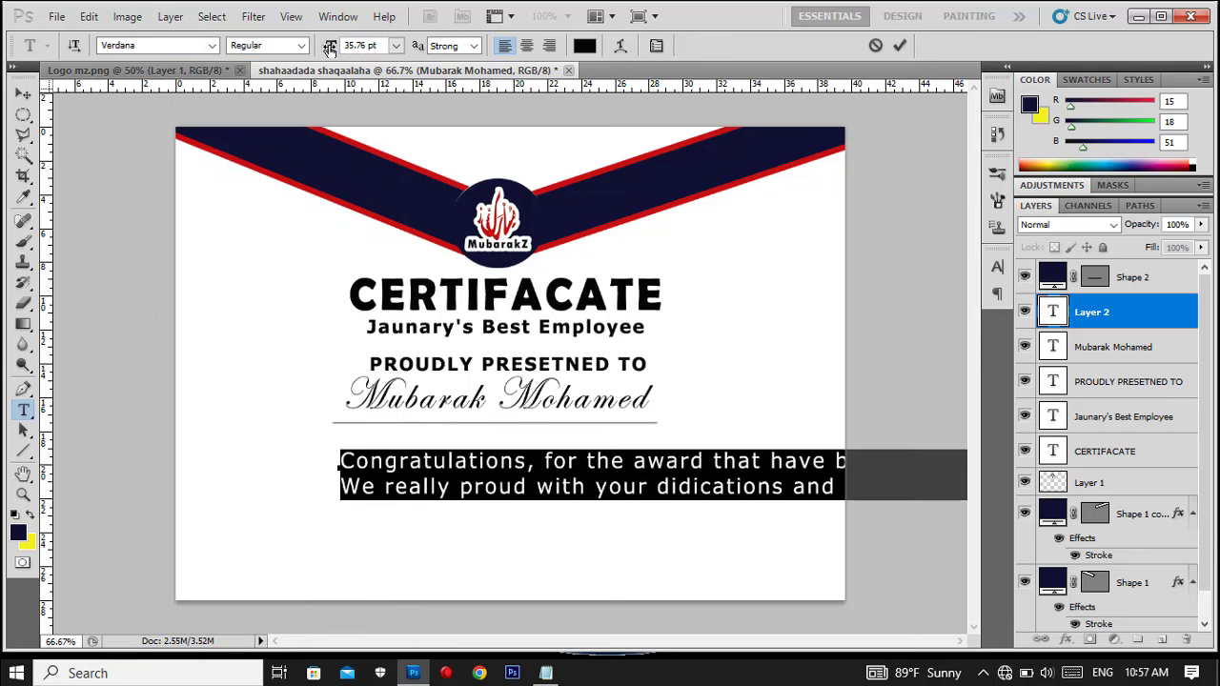
left_click_drag(330, 48, 321, 48)
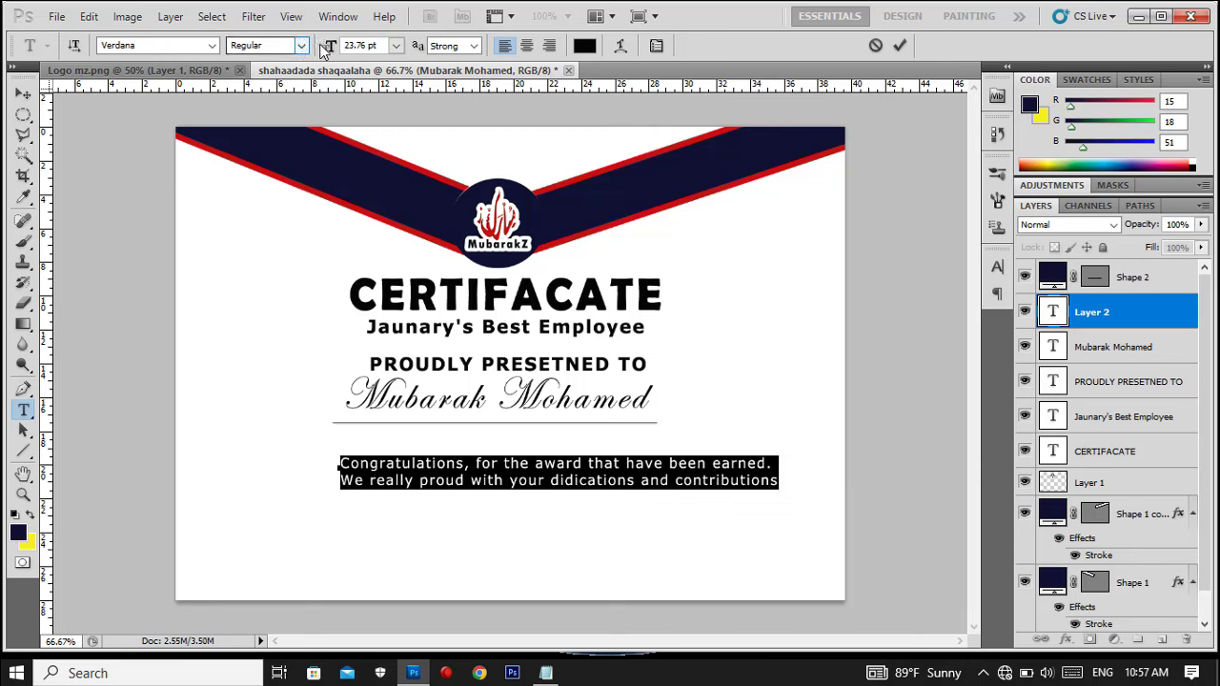
left_click_drag(326, 48, 320, 50)
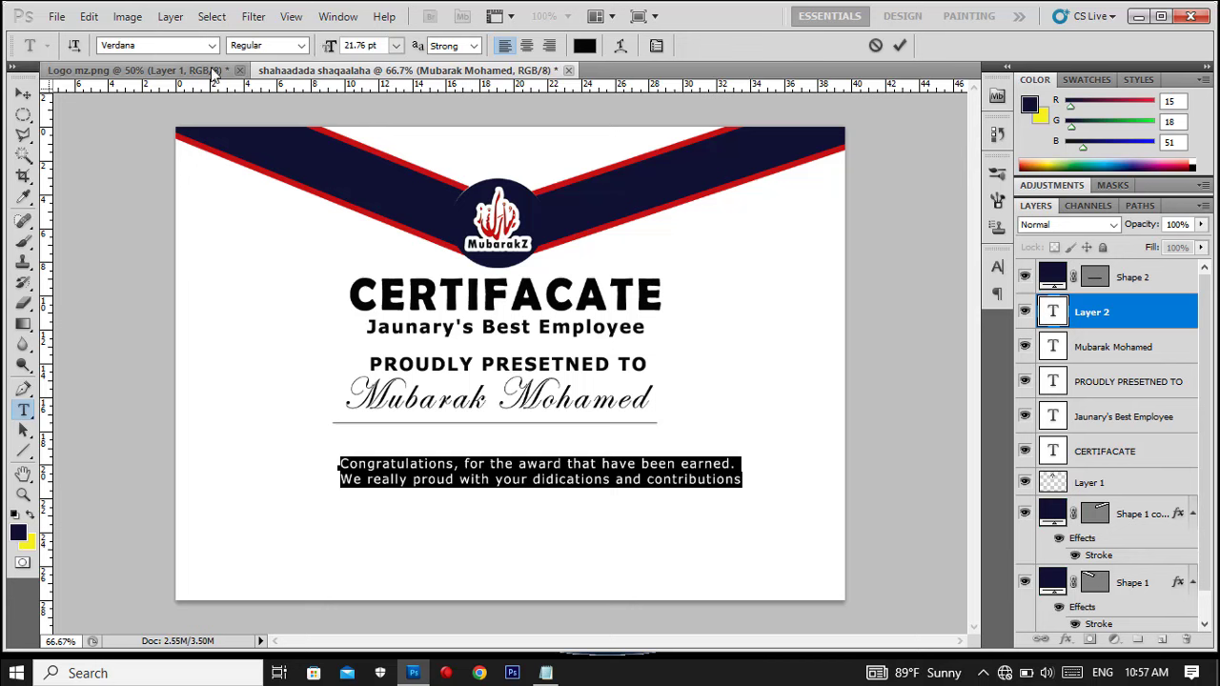
Step: Commit the congratulations text and move it up-left just beneath the signature line
left_click(894, 54)
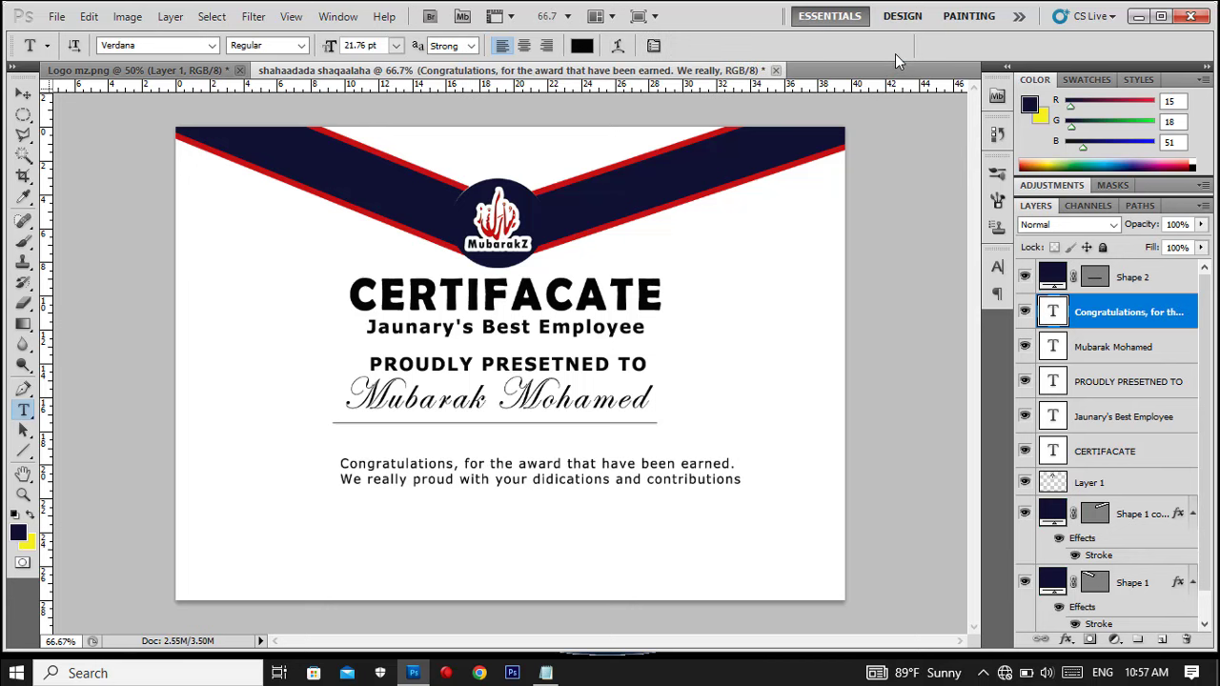
key("v")
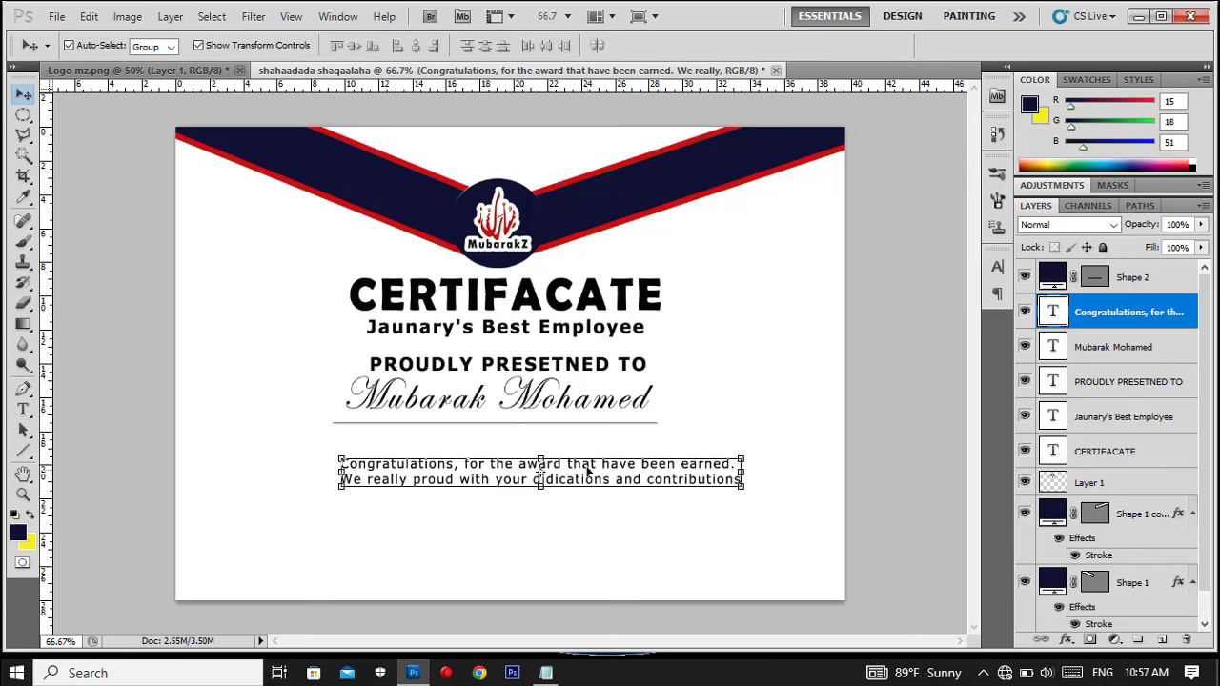
left_click_drag(594, 479, 562, 448)
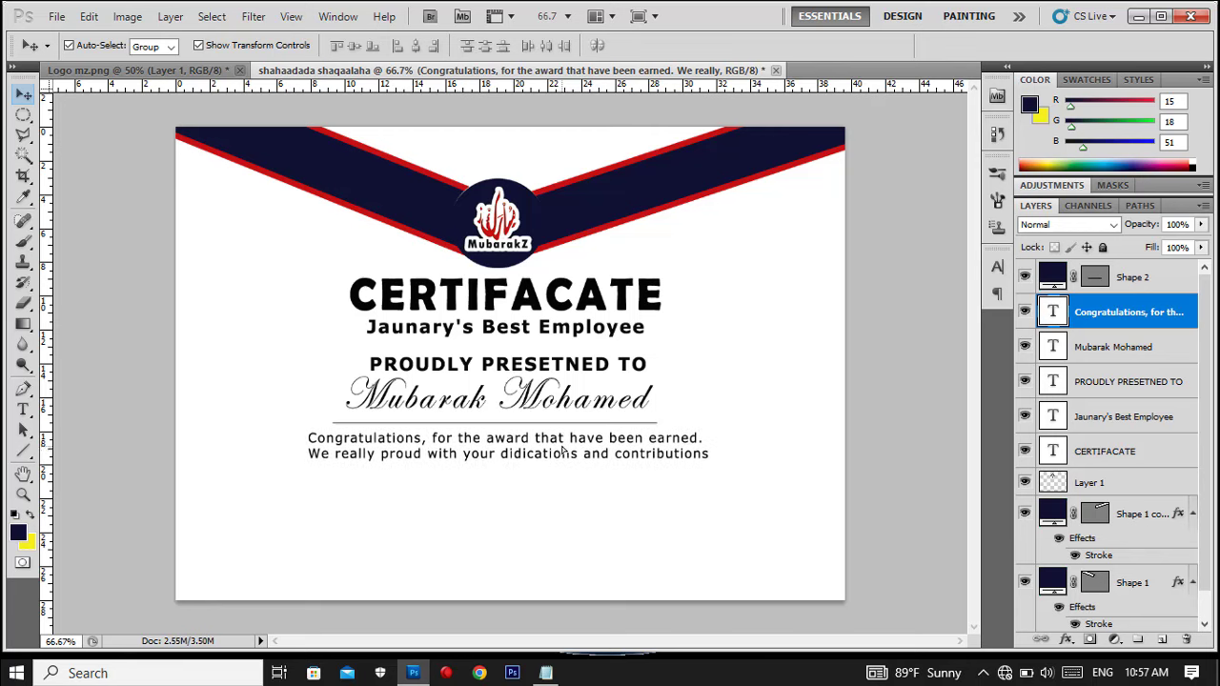
left_click(562, 450)
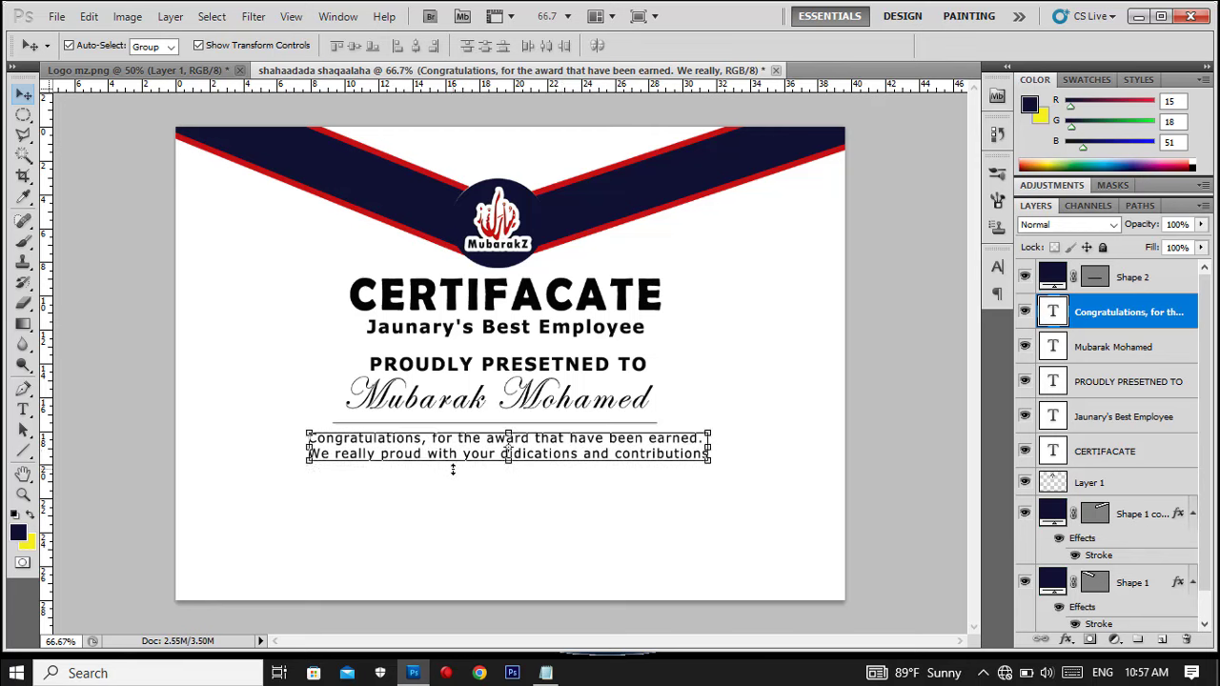
left_click(518, 502)
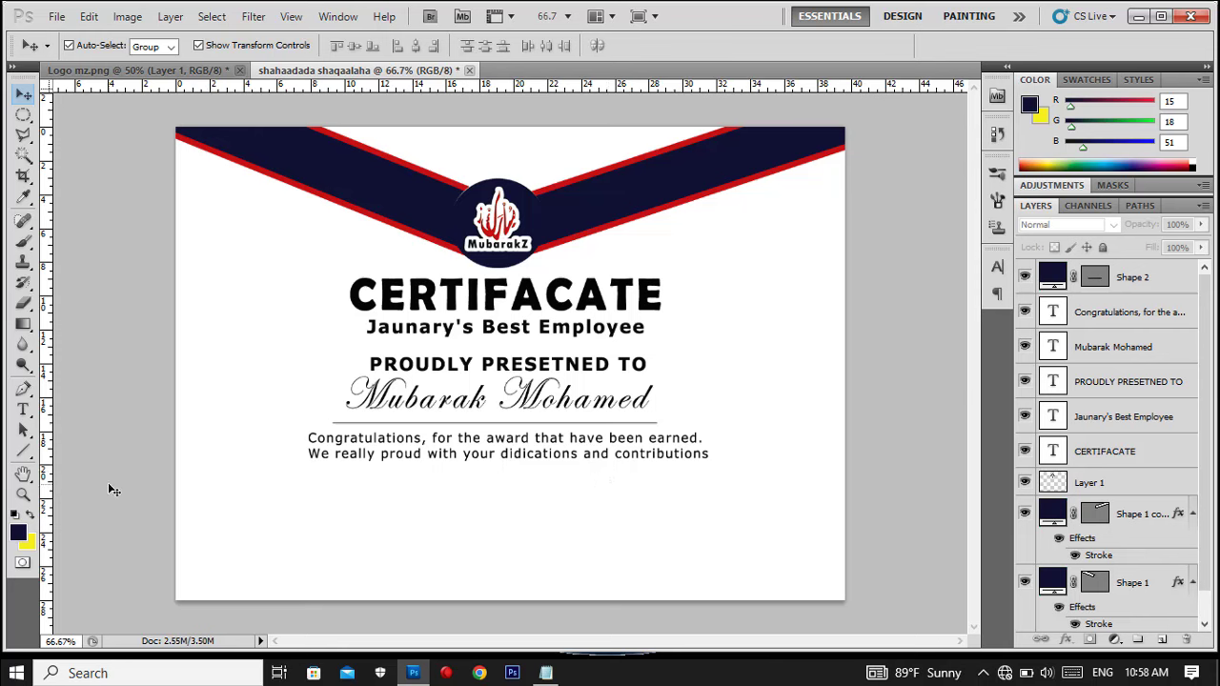
Step: Duplicate the PROUDLY PRESETNED TO layer and move the copy to the lower-left corner
left_click(435, 369)
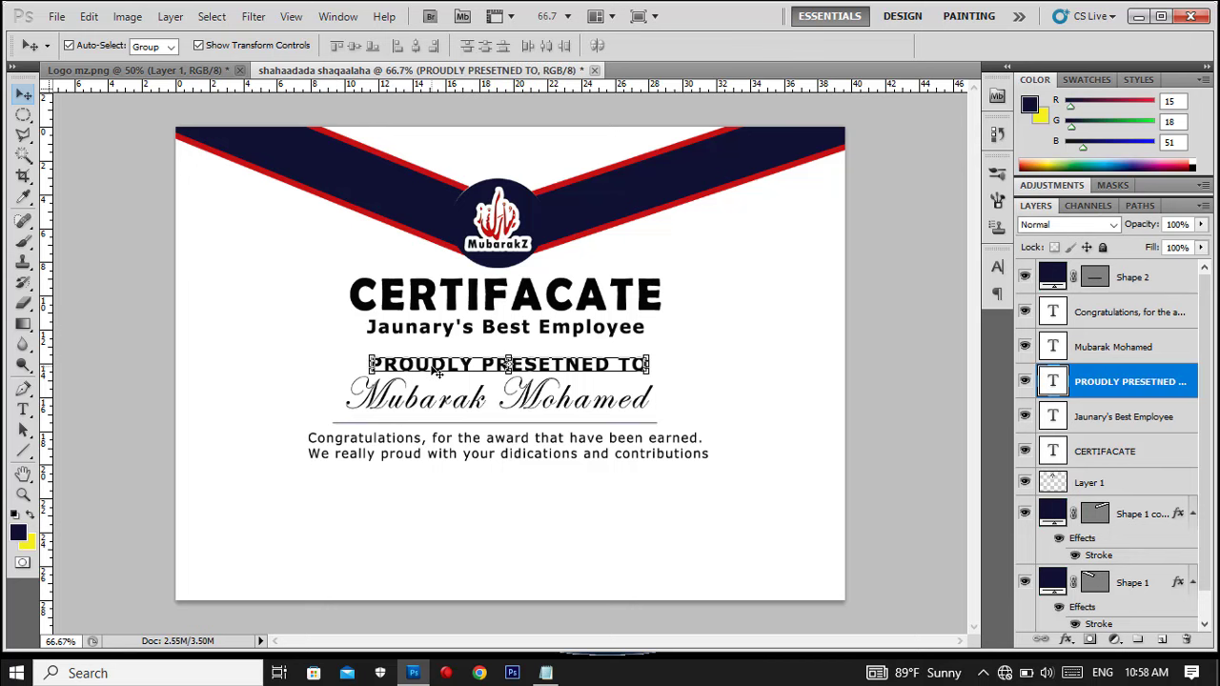
key("ctrl+j")
mouse_move(432, 370)
left_mouse_down()
mouse_move(288, 524)
mouse_move(290, 542)
left_mouse_up()
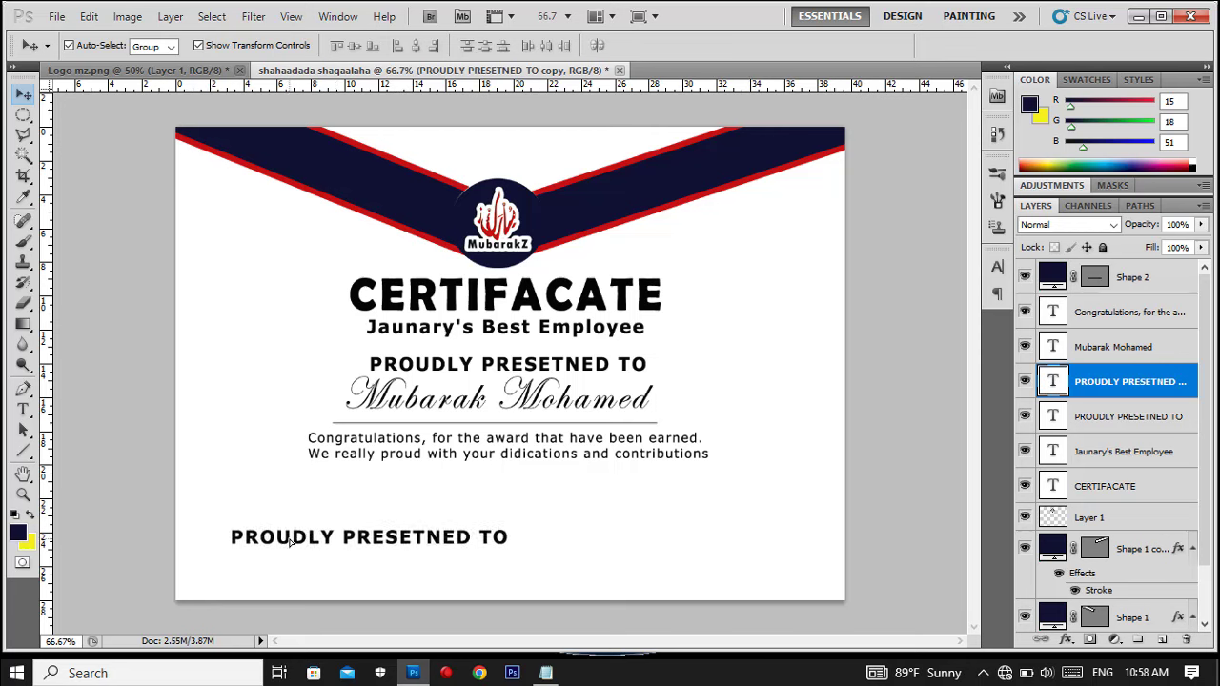
Step: Retype the copy as the creator's YouTube channel name at 24.76 pt
key("t")
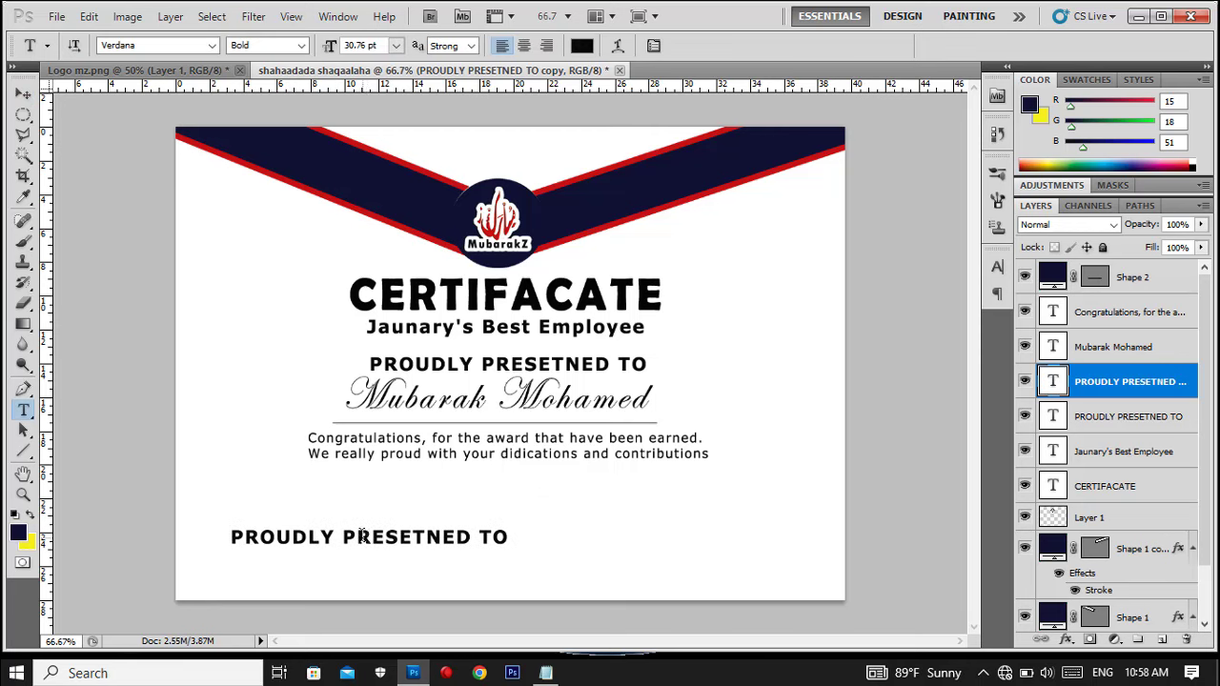
left_click(362, 537)
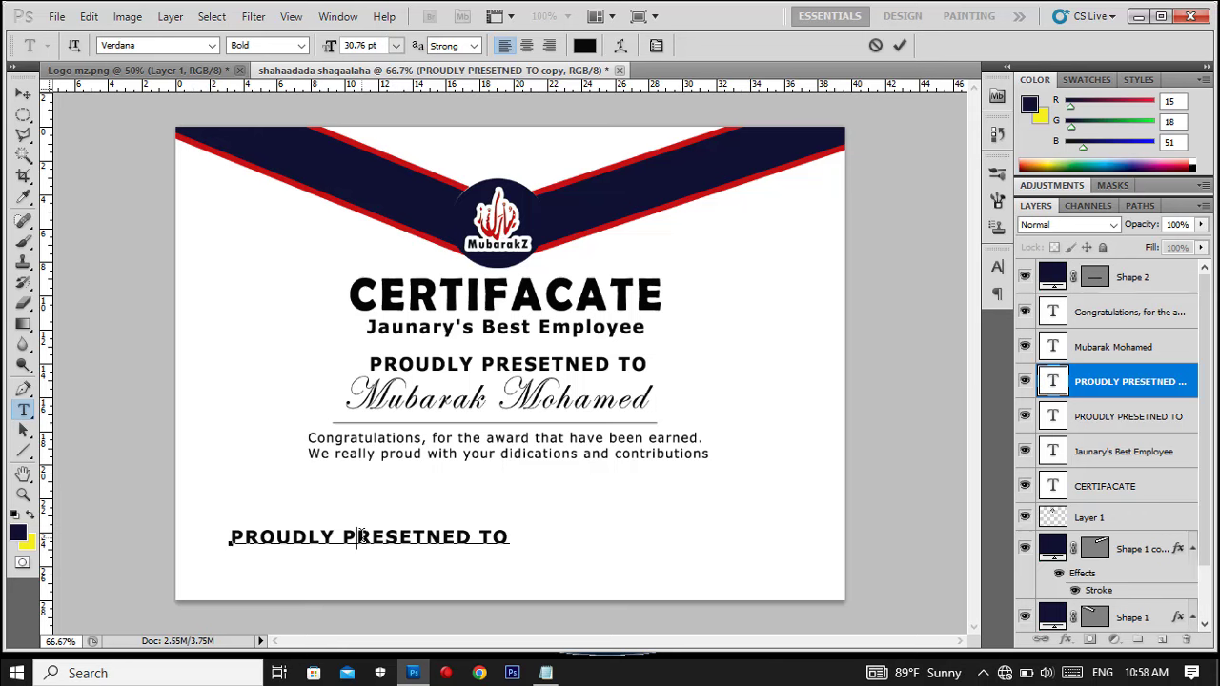
key("ctrl+a")
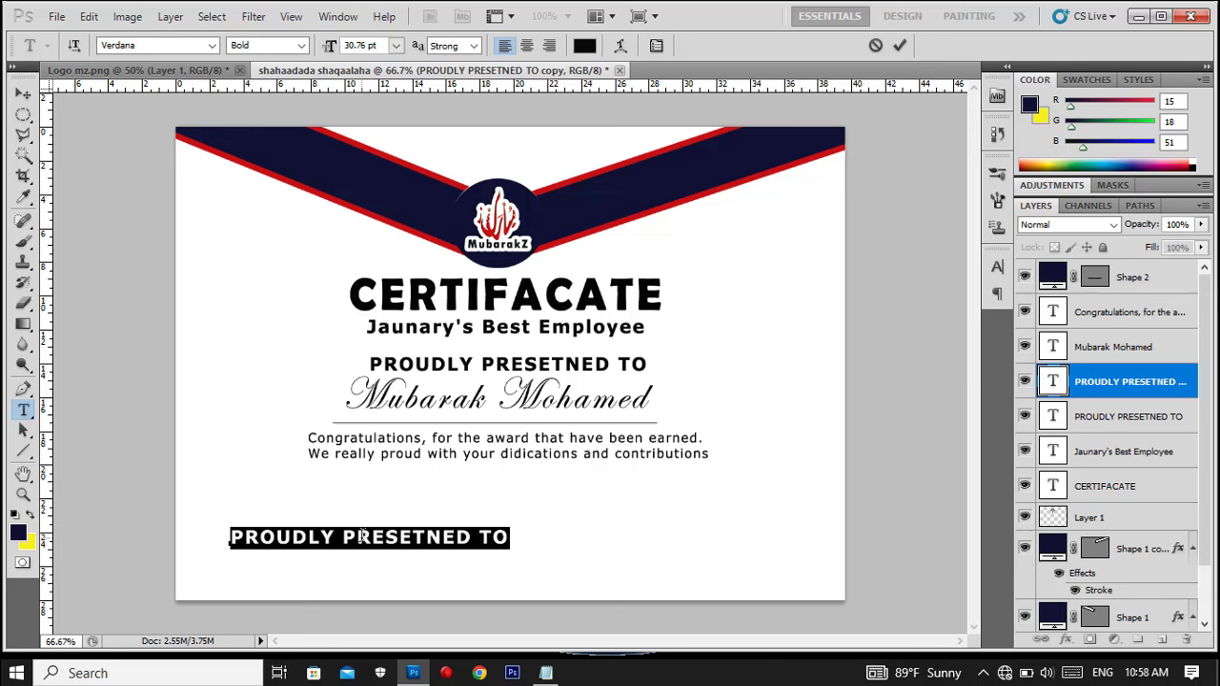
type("m")
key("BackSpace")
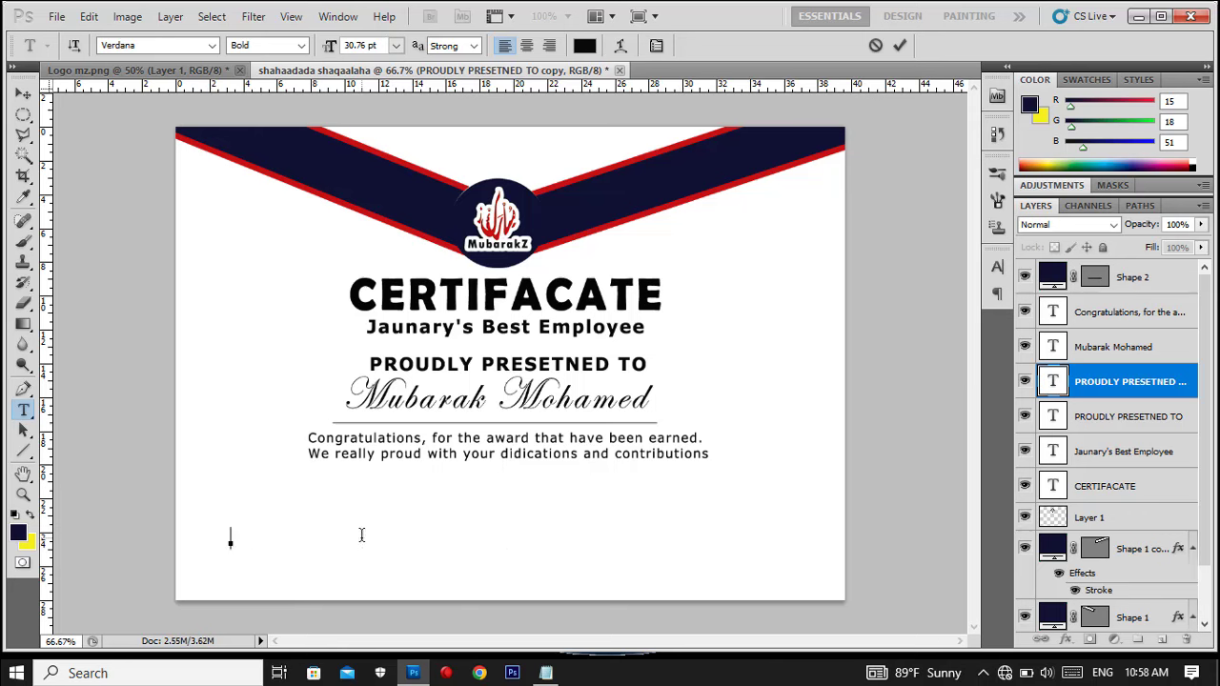
type("M")
type("ubarak ")
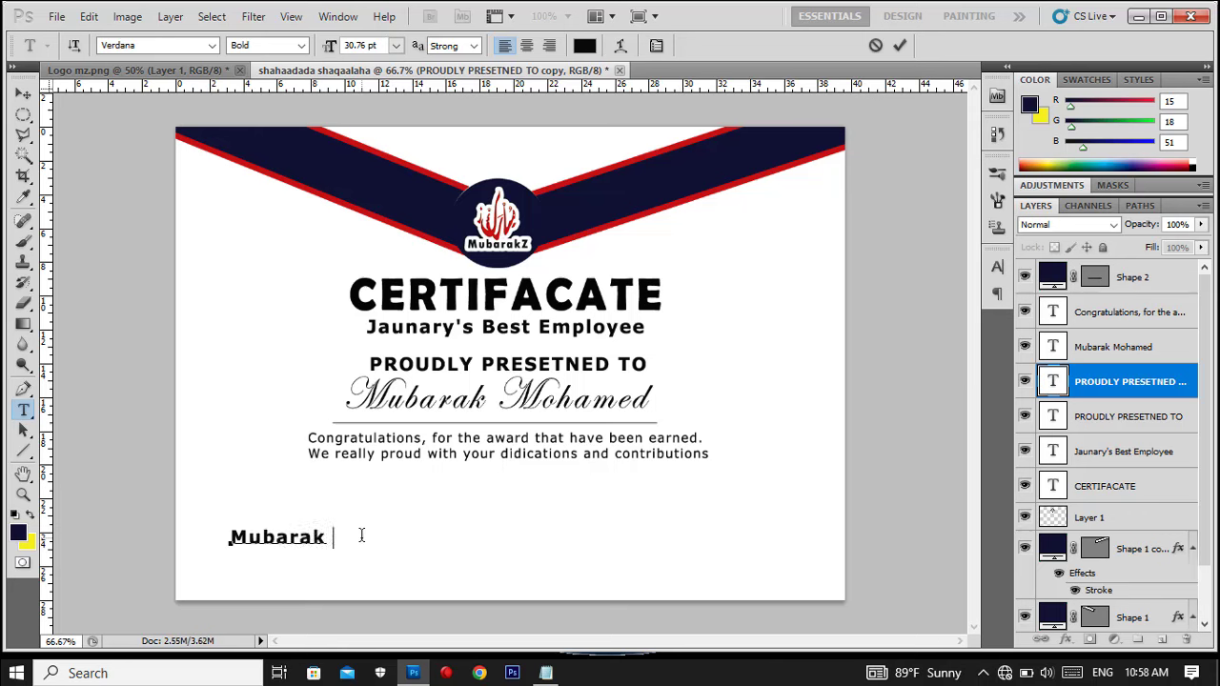
type("Youtu")
type("be")
left_click_drag(230, 538, 427, 538)
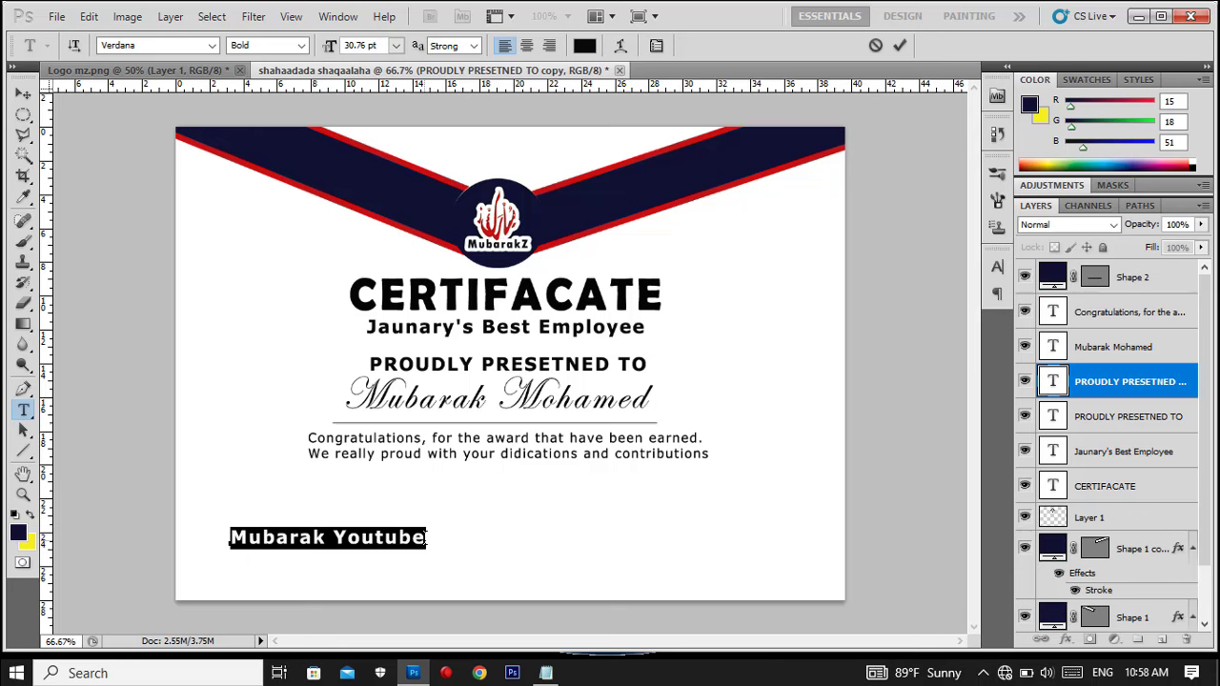
left_click_drag(330, 46, 323, 47)
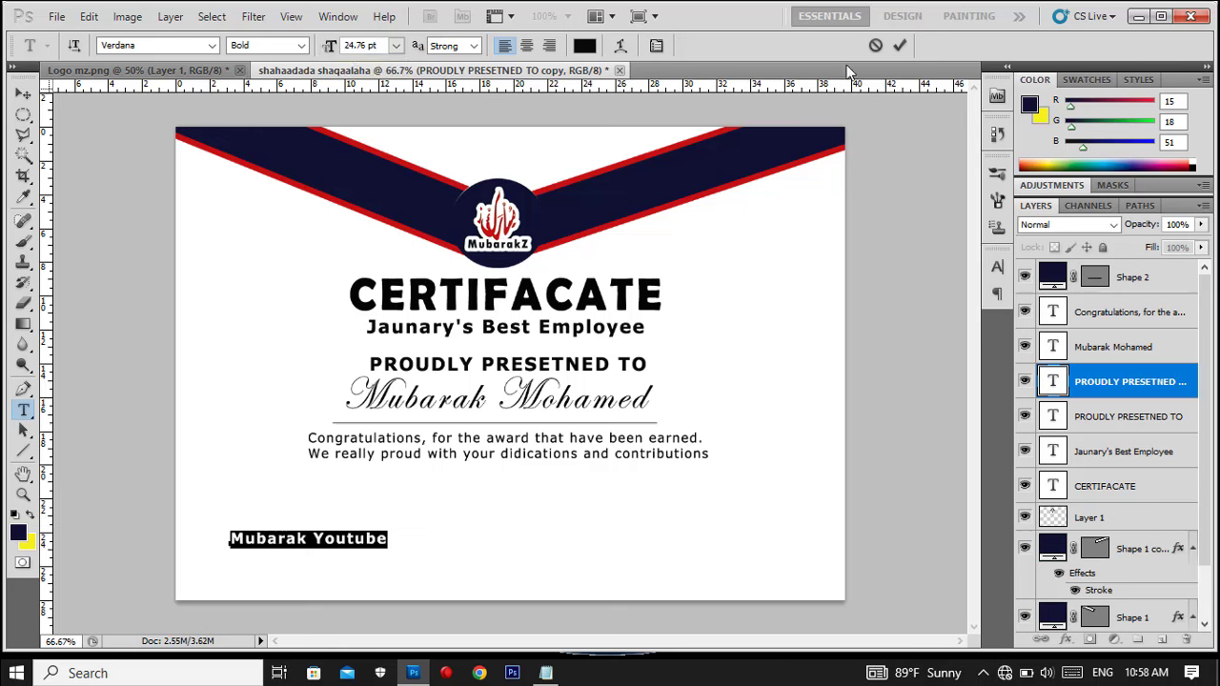
left_click(896, 49)
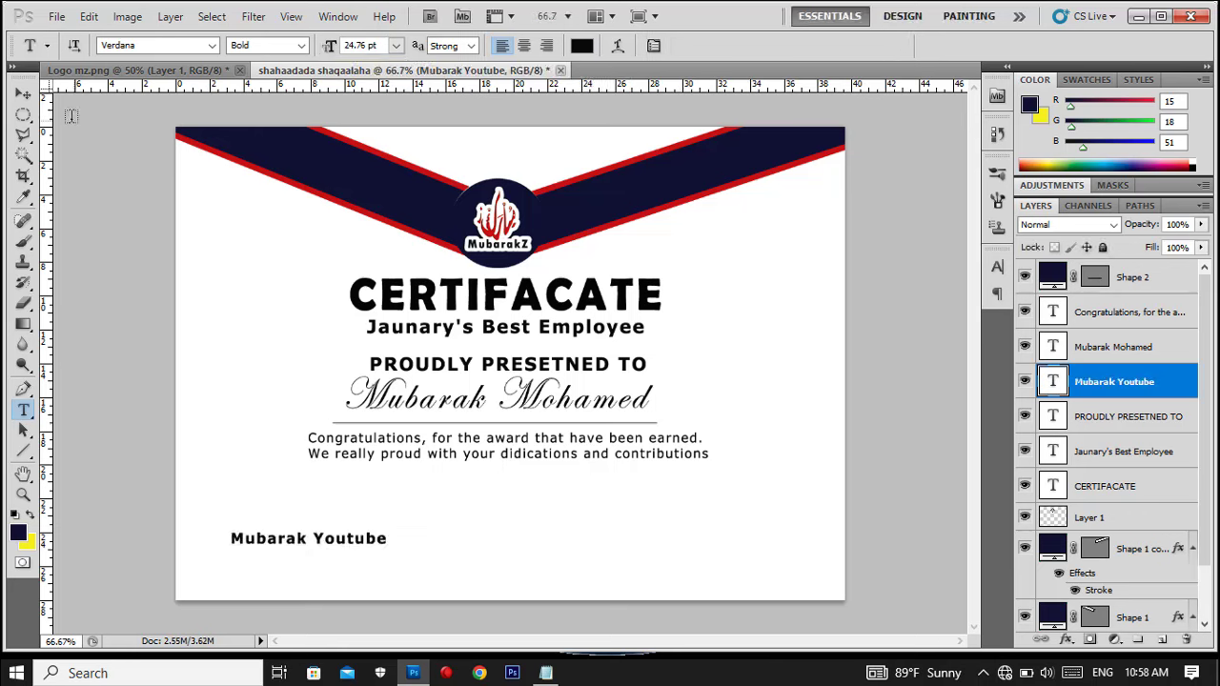
left_click(23, 95)
Step: Nudge the channel label up, duplicate it, and shift the copy to the bottom-right side
key("Up")
key("Up")
key("Up")
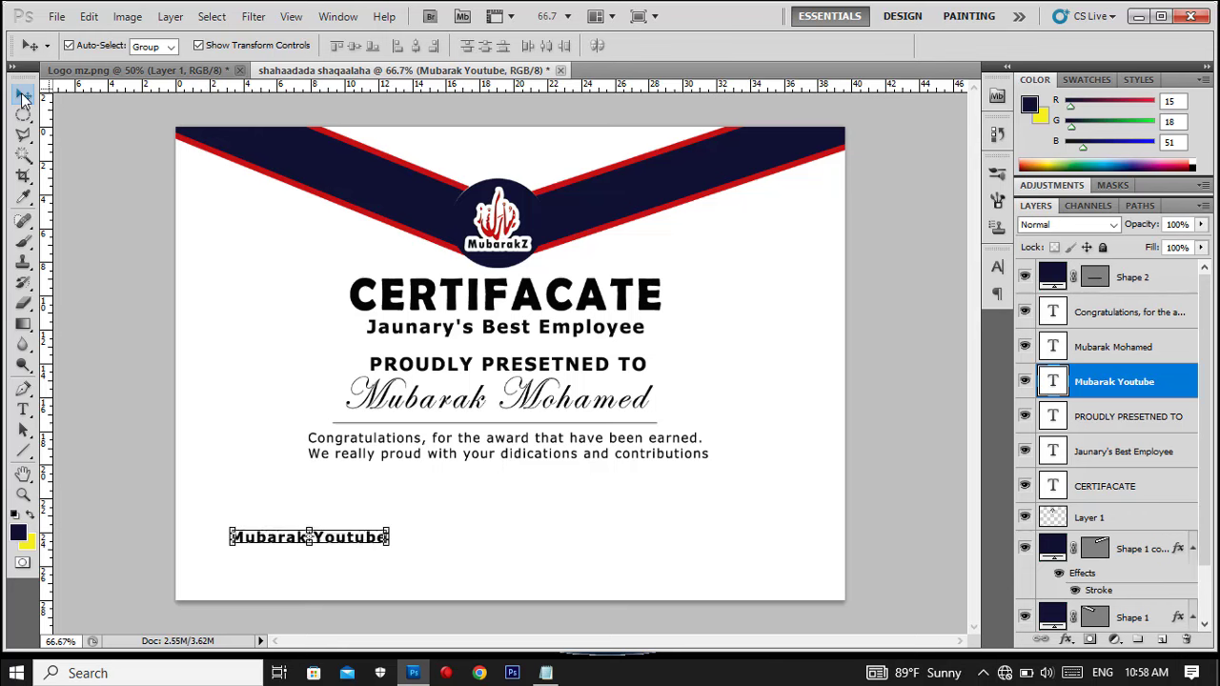
key("Up")
key("Up")
key("Up")
key("Up")
key("Up")
key("Up")
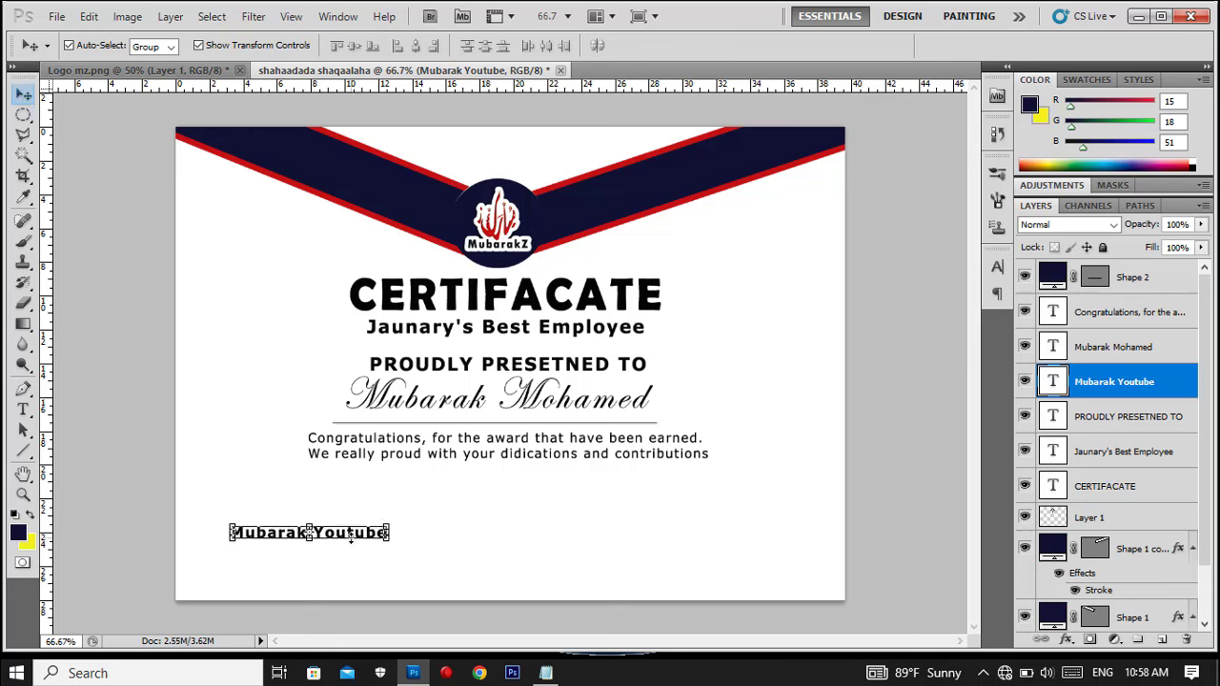
key("ctrl+j")
key("Right")
key("Right")
key("Right")
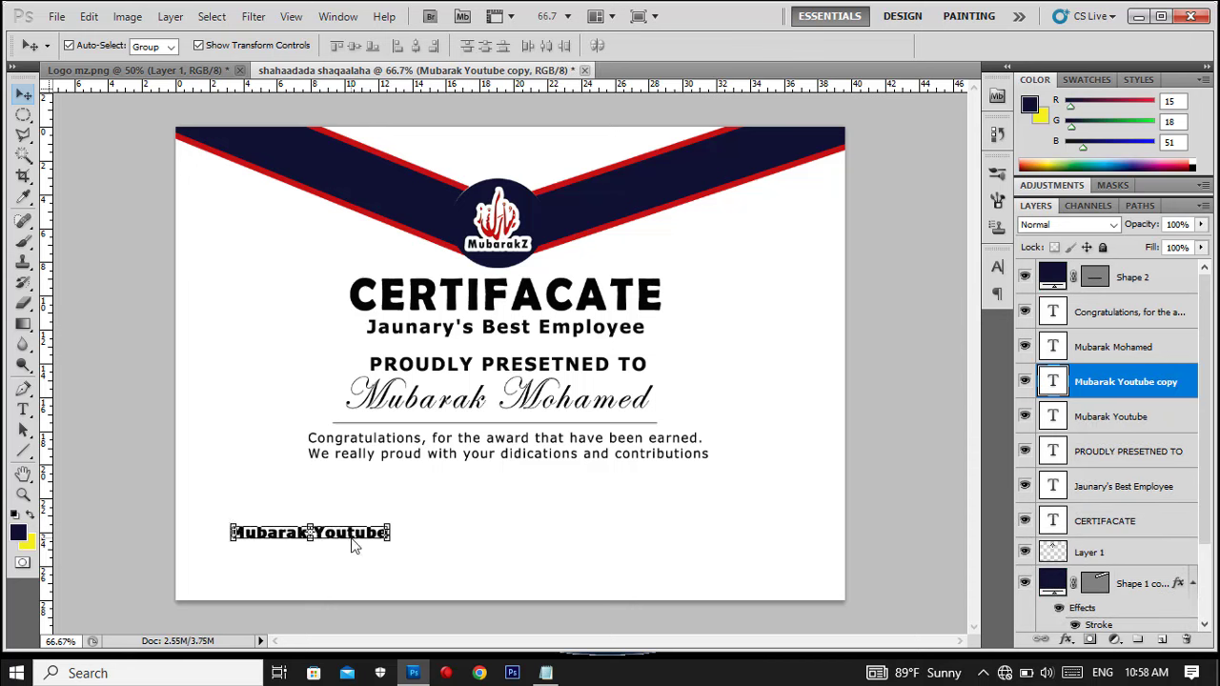
key("Right")
key("Right")
key("Right")
key("Right")
key("Right")
key("Right")
key("Right")
key("Right")
key("Right")
key("Right")
key("Right")
key("Right")
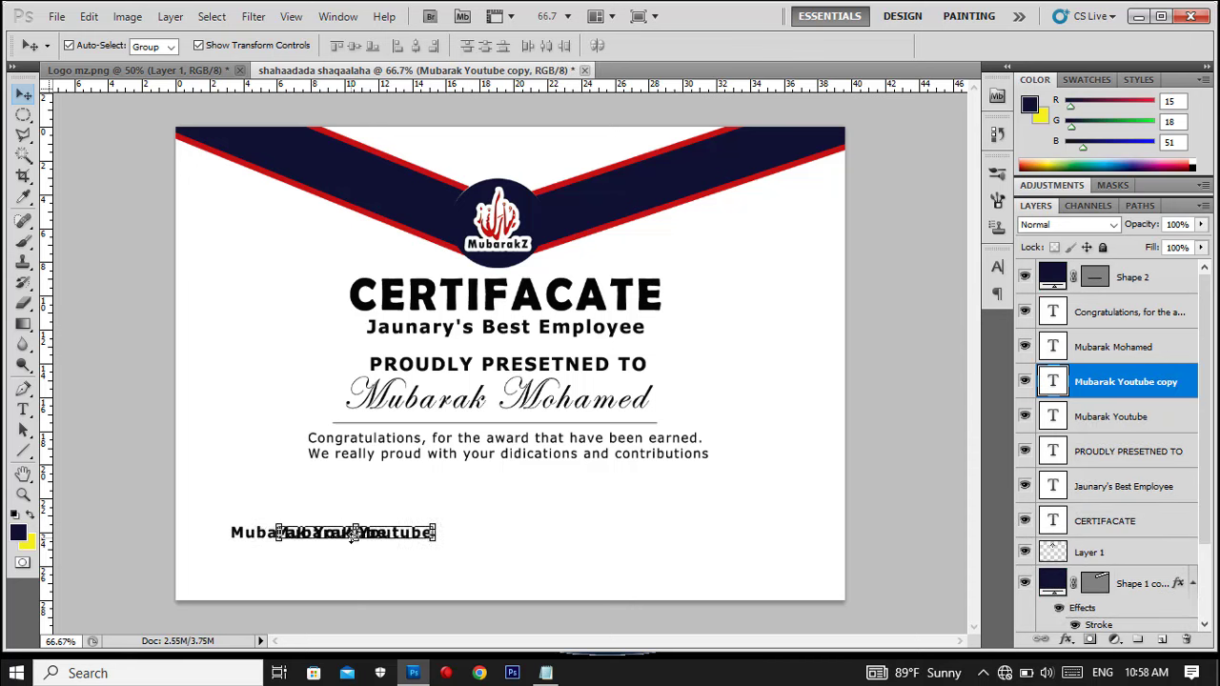
key("Right")
key("Right")
key("Right")
key("Right")
key("Right")
key("Right")
key("Right")
key("Right")
key("Right")
key("Right")
key("Right")
key("Right")
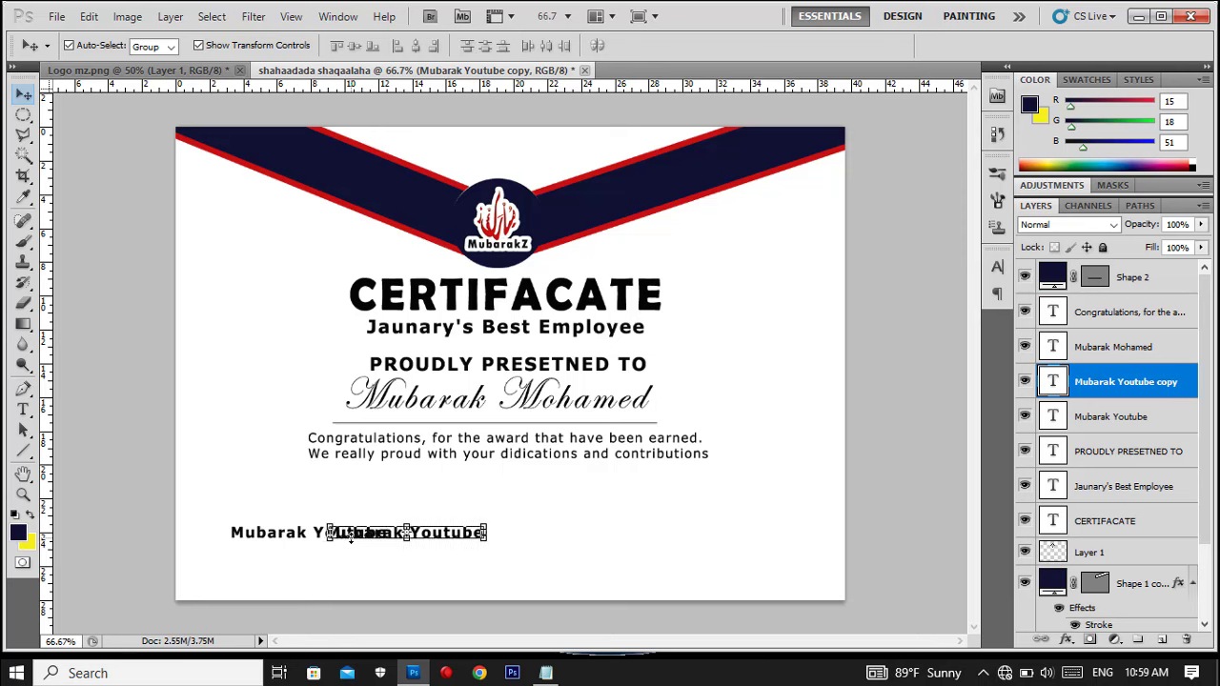
key("Right")
key("Right")
key("Right")
key("Right")
key("Right")
key("Right")
key("Right")
key("Right")
key("Right")
key("Right")
key("Right")
key("Right")
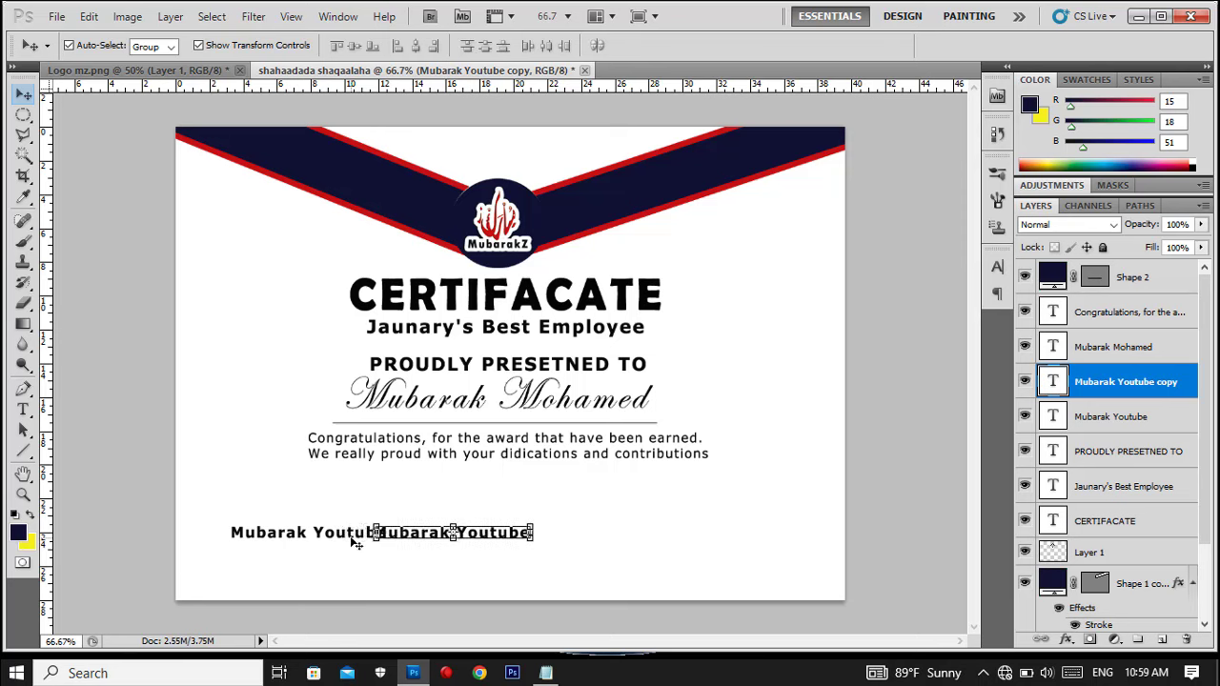
key("Right")
key("Right")
key("Right")
key("Right")
key("Right")
key("Right")
key("Right")
key("Right")
key("Right")
key("Right")
key("Right")
key("Right")
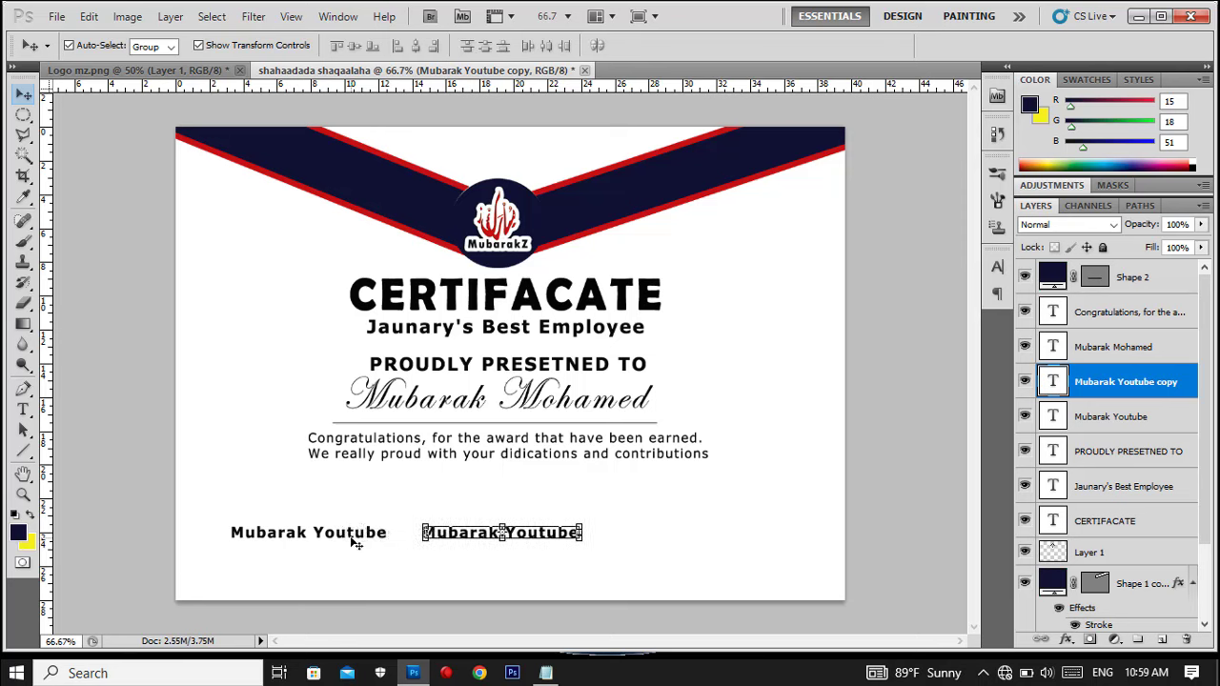
key("Right")
key("Right")
key("Right")
key("Right")
key("Right")
key("Right")
key("Right")
key("Right")
key("Right")
key("Right")
key("Right")
key("Right")
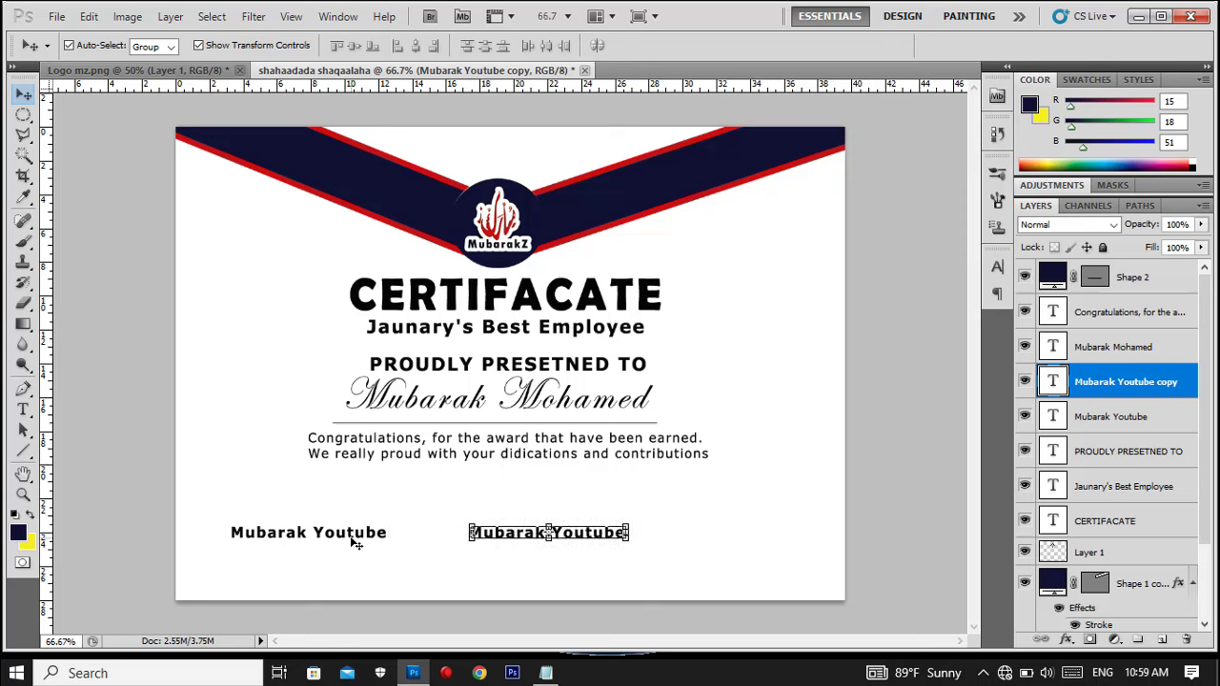
key("Right")
key("Right")
key("Right")
key("Right")
key("Right")
key("Right")
key("Right")
key("Right")
key("Right")
key("Right")
key("Right")
key("Right")
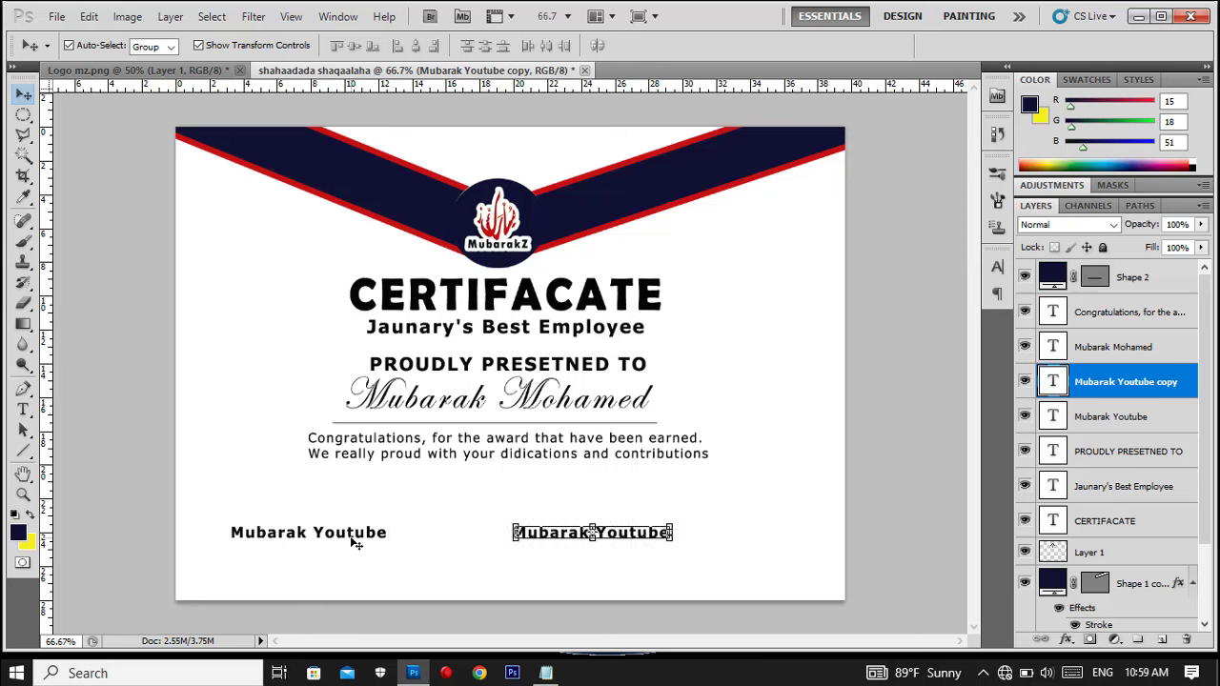
key("Right")
key("Right")
key("Right")
key("Right")
key("Right")
key("Right")
key("Right")
key("Right")
key("Right")
key("Right")
key("Right")
key("Right")
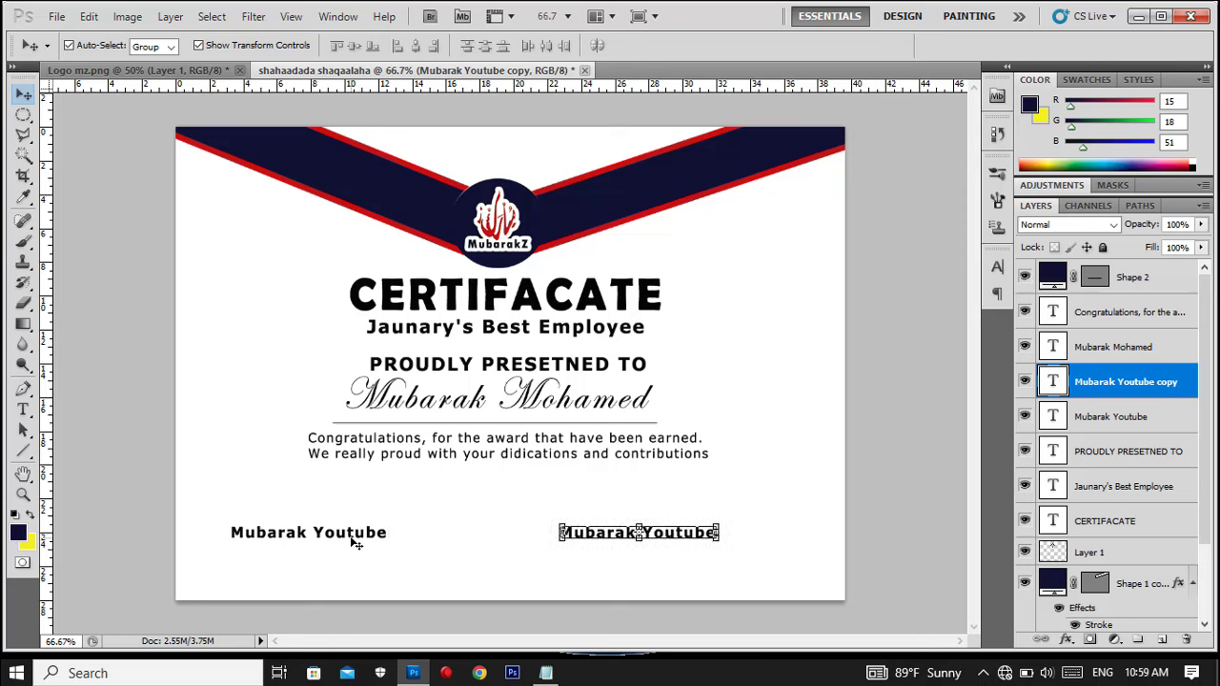
key("Right")
key("Right")
key("Right")
key("Right")
key("Right")
key("Right")
key("Right")
key("Right")
key("Right")
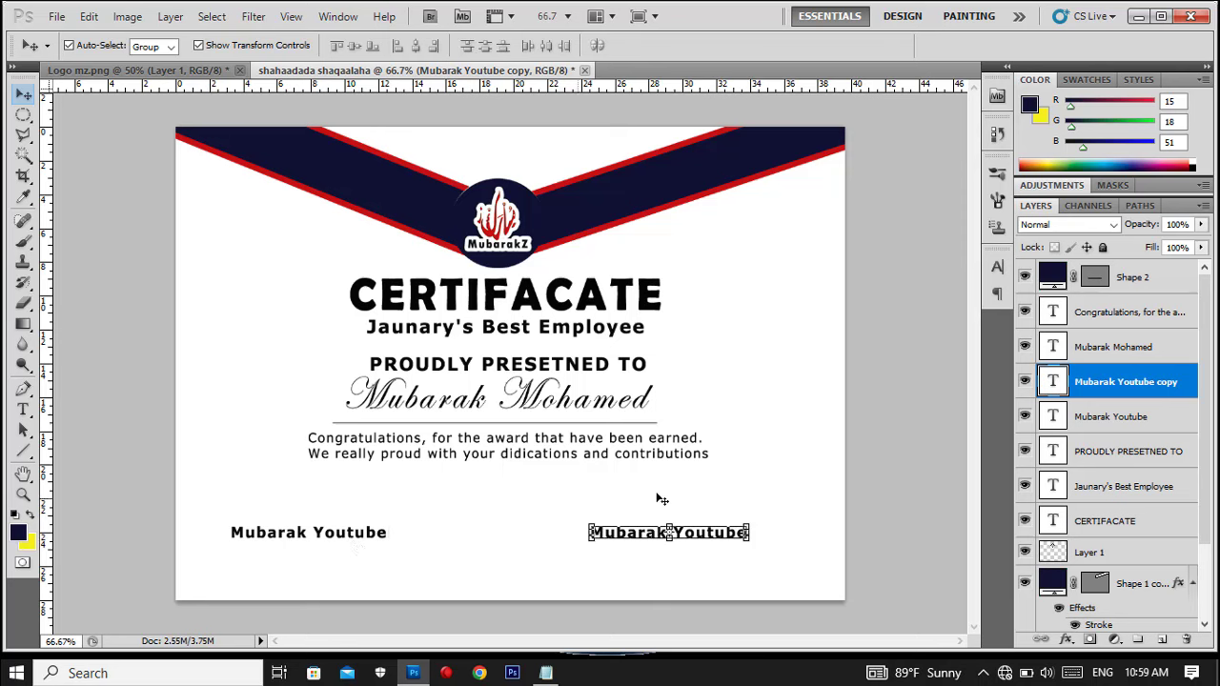
Step: Replace the right-hand signature label's text with 'Youtube Mubarak' and commit it
key("t")
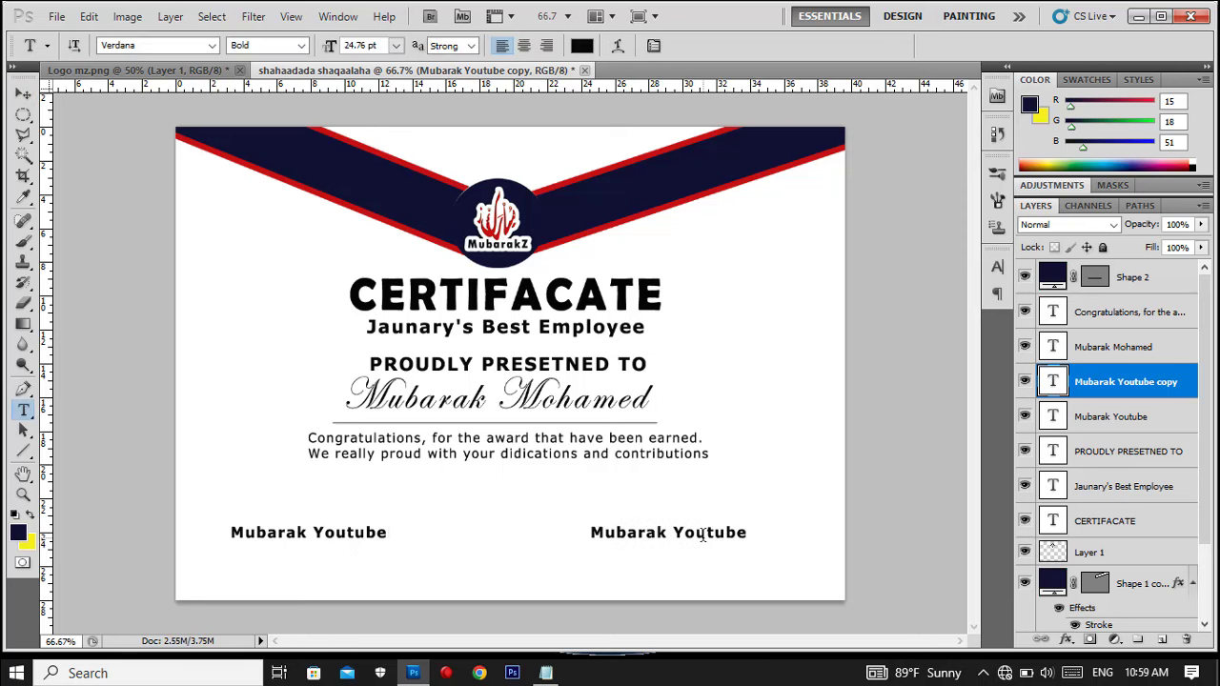
left_click(701, 535)
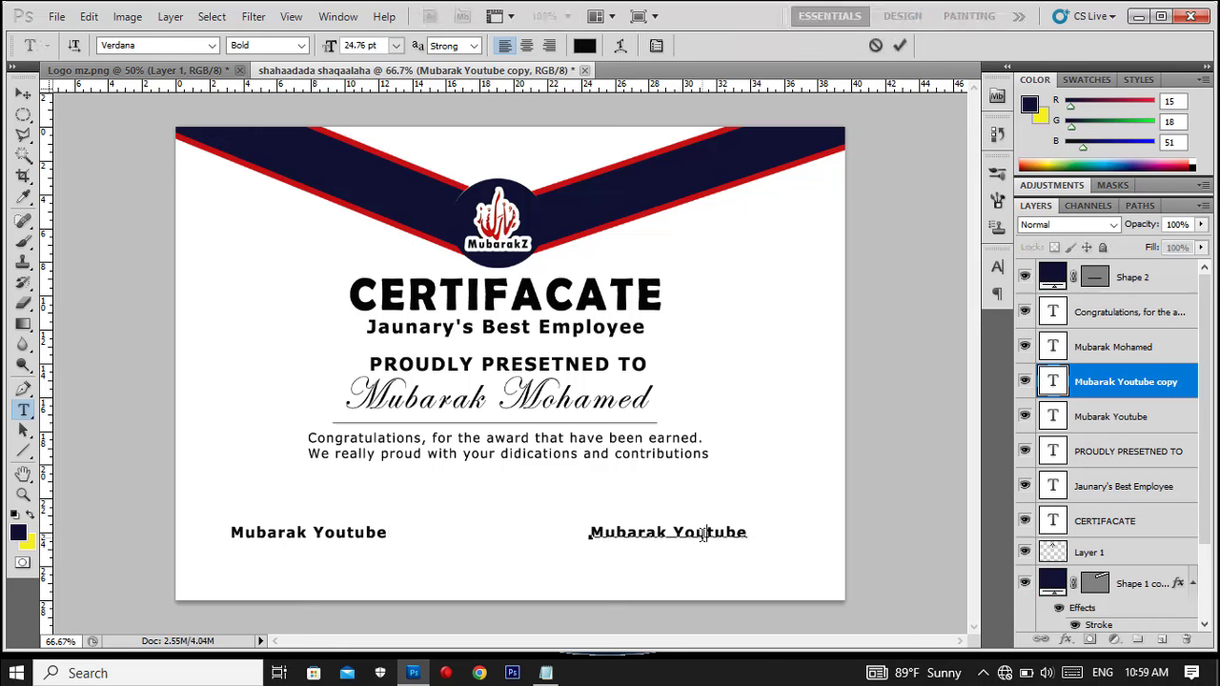
key("ctrl+a")
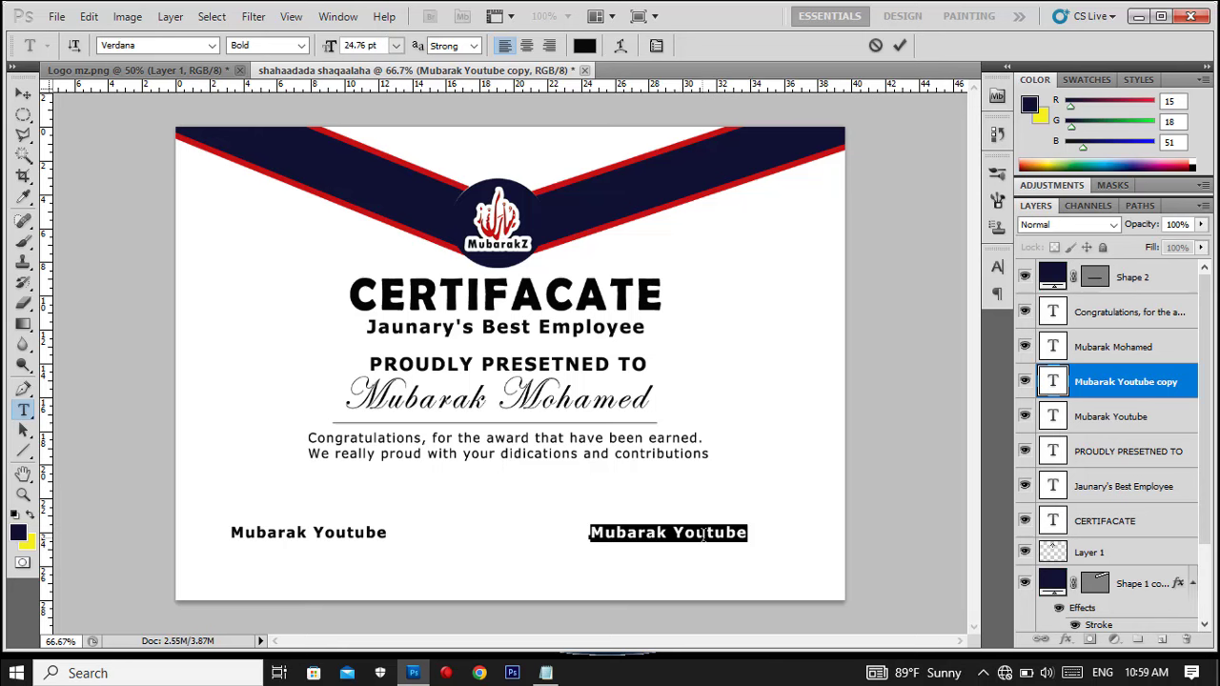
type("Y")
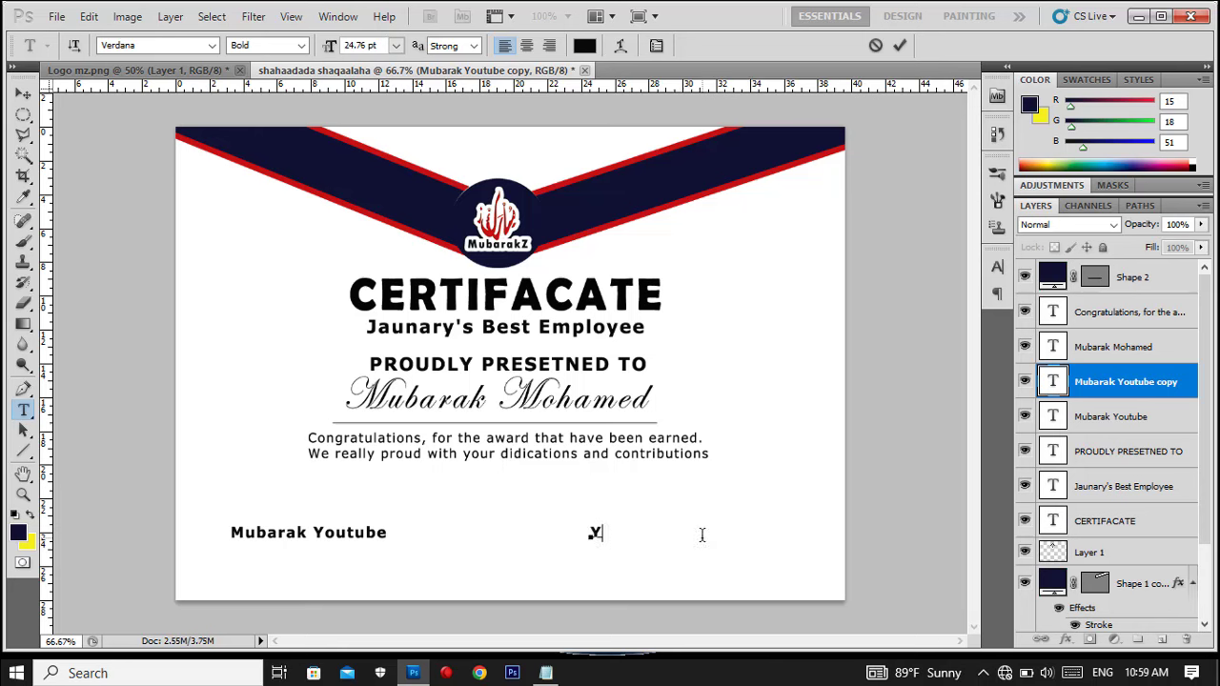
type("outube M")
type("ubarak")
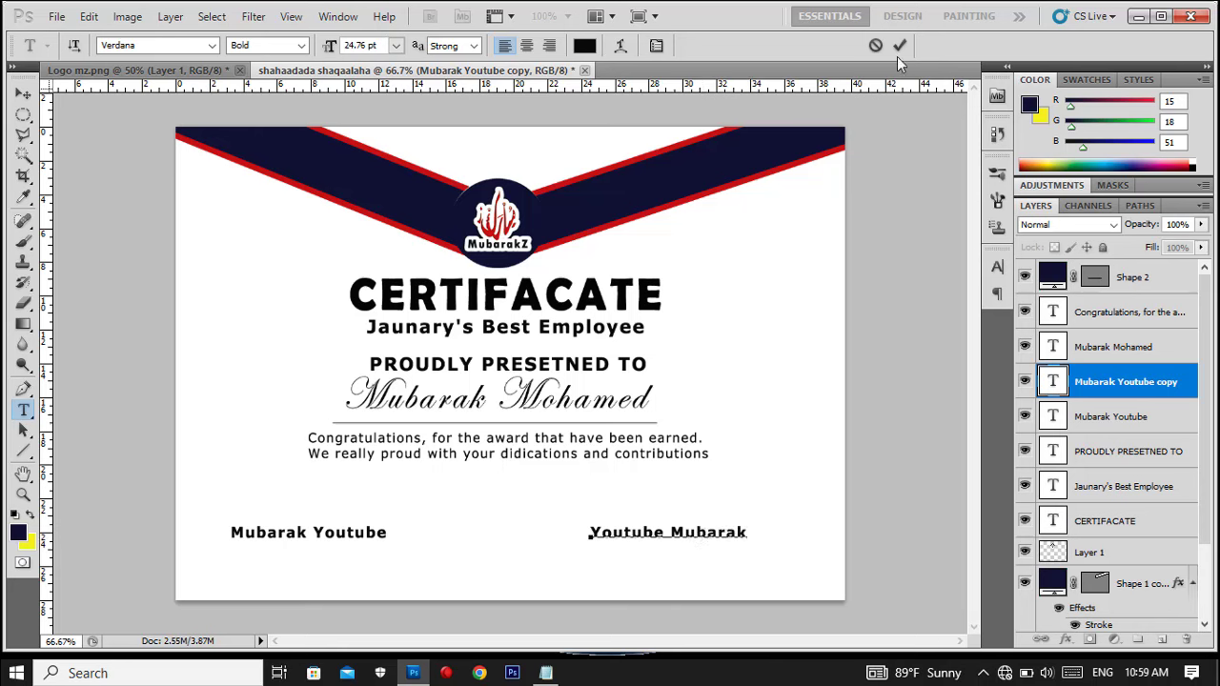
left_click(898, 46)
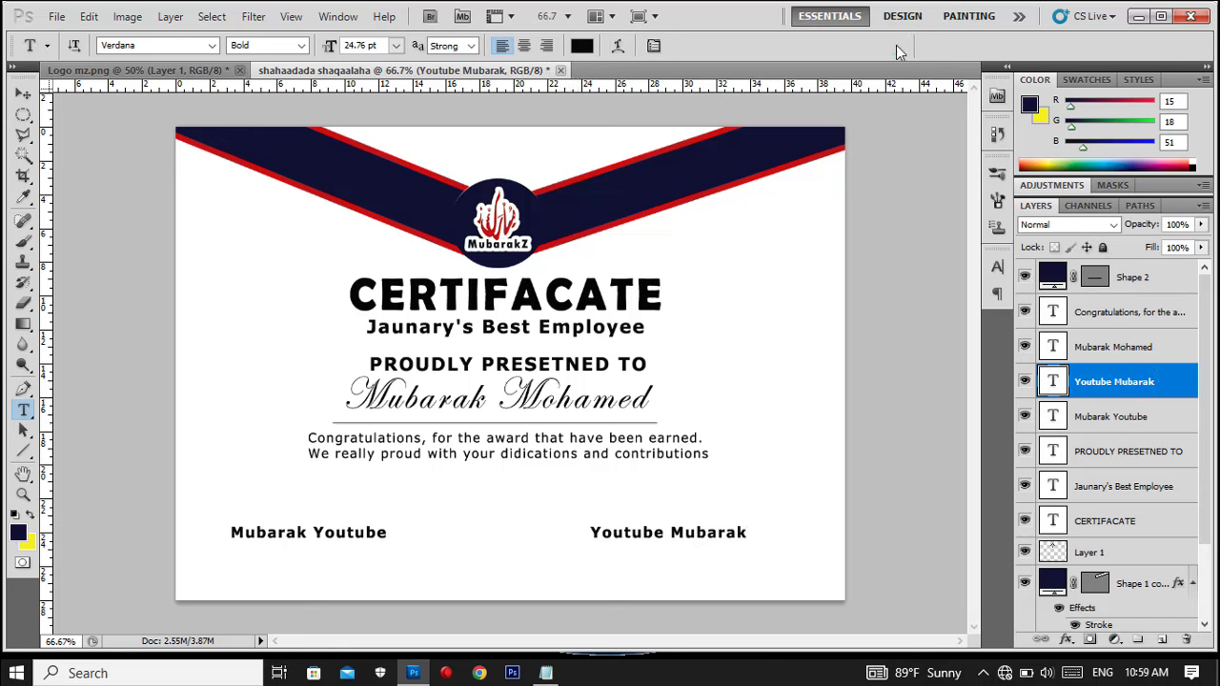
left_click(22, 96)
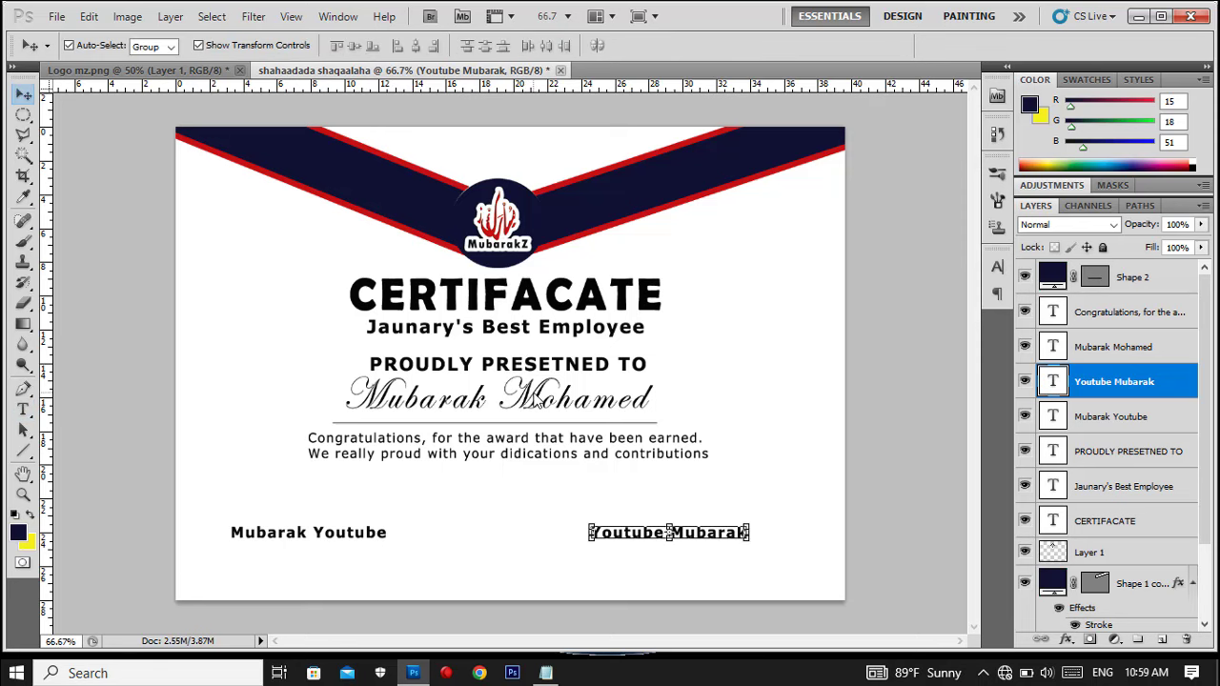
Step: Duplicate the Youtube Mubarak name layer and shift the copy down one line
key("ctrl+j")
key("Down")
key("Down")
key("Down")
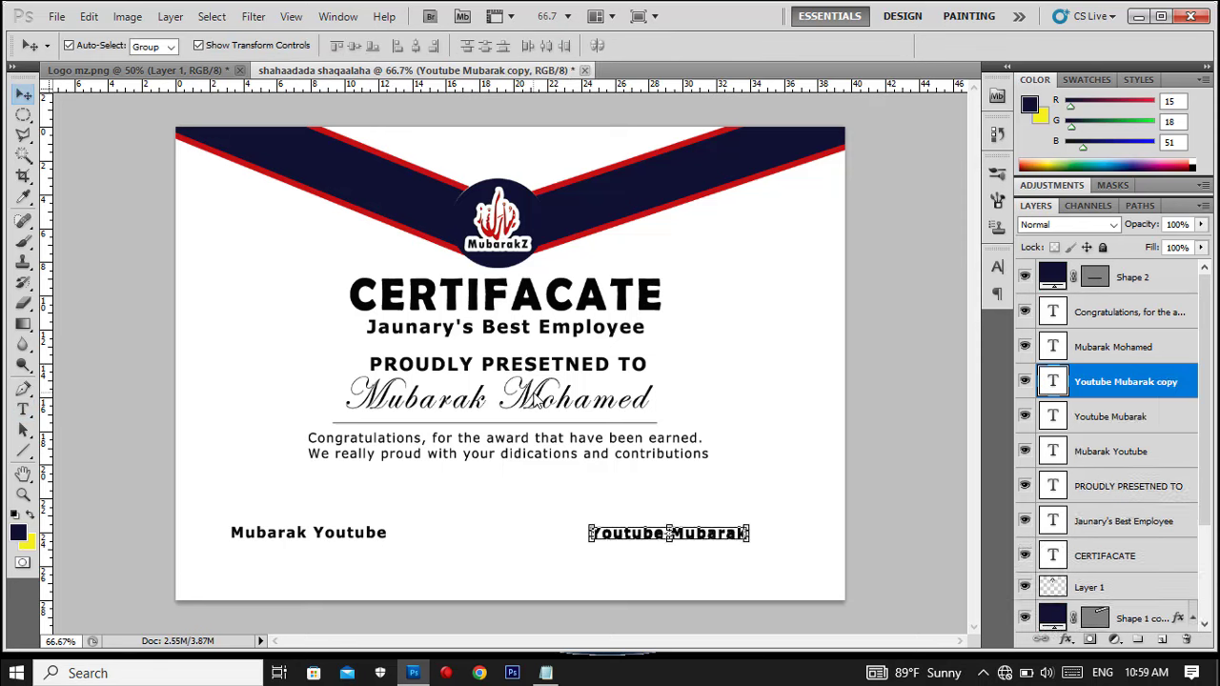
key("Down")
key("Down")
key("Down")
key("Down")
key("Down")
key("Down")
Step: Change the copied line to read 'Manager' in Regular font style
key("t")
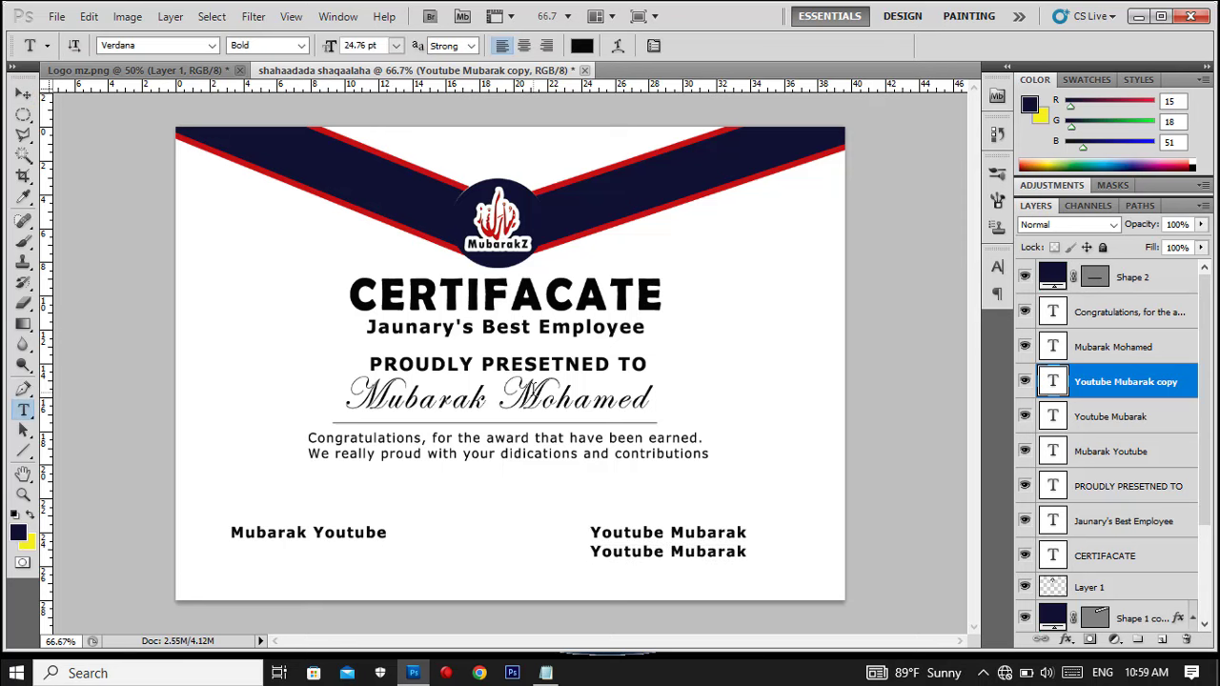
left_click(685, 551)
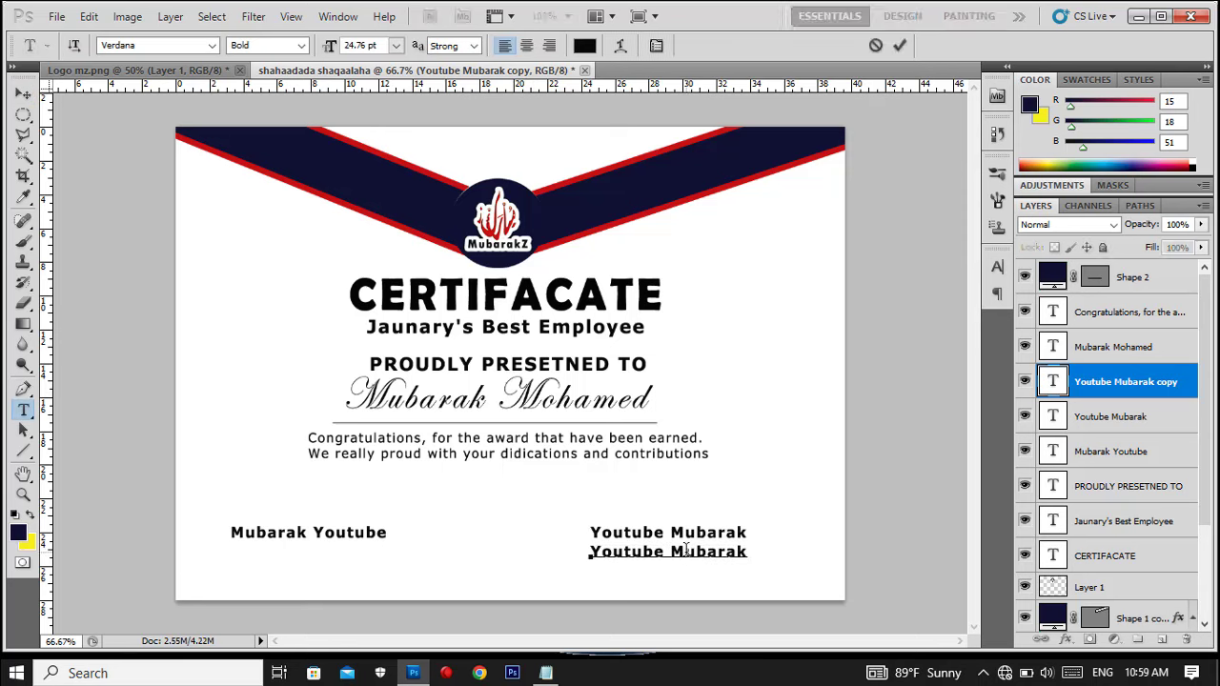
key("ctrl+a")
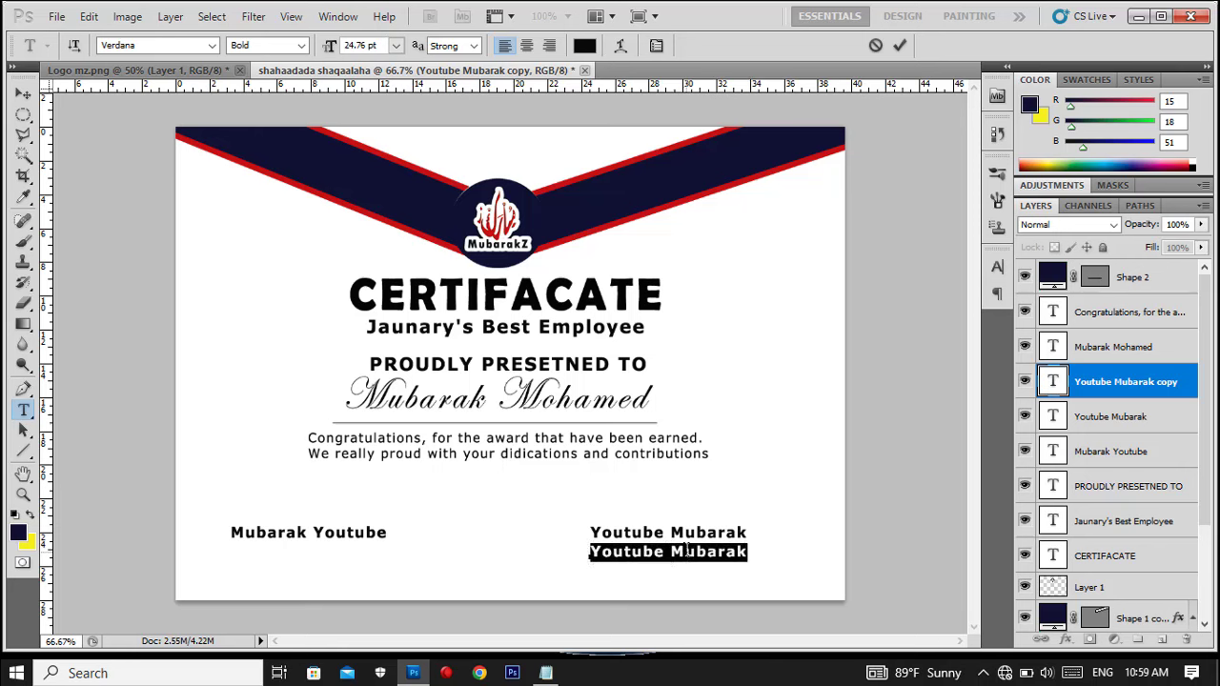
type("Ma")
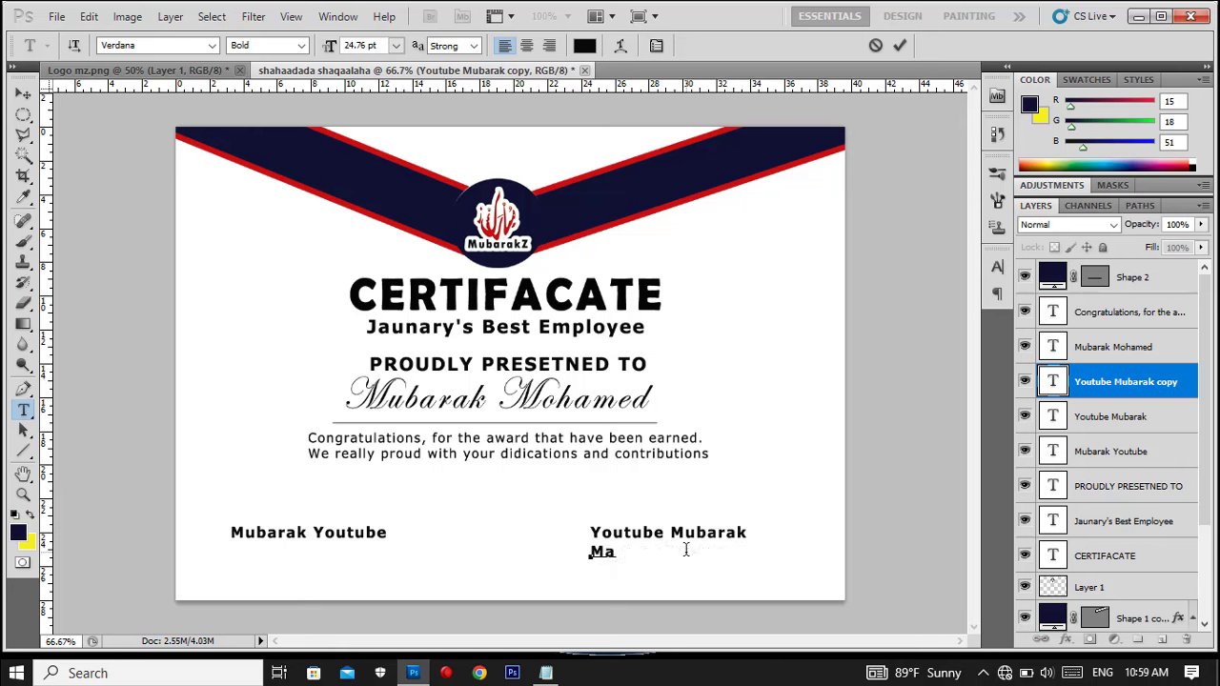
type("nager")
left_click_drag(588, 552, 697, 553)
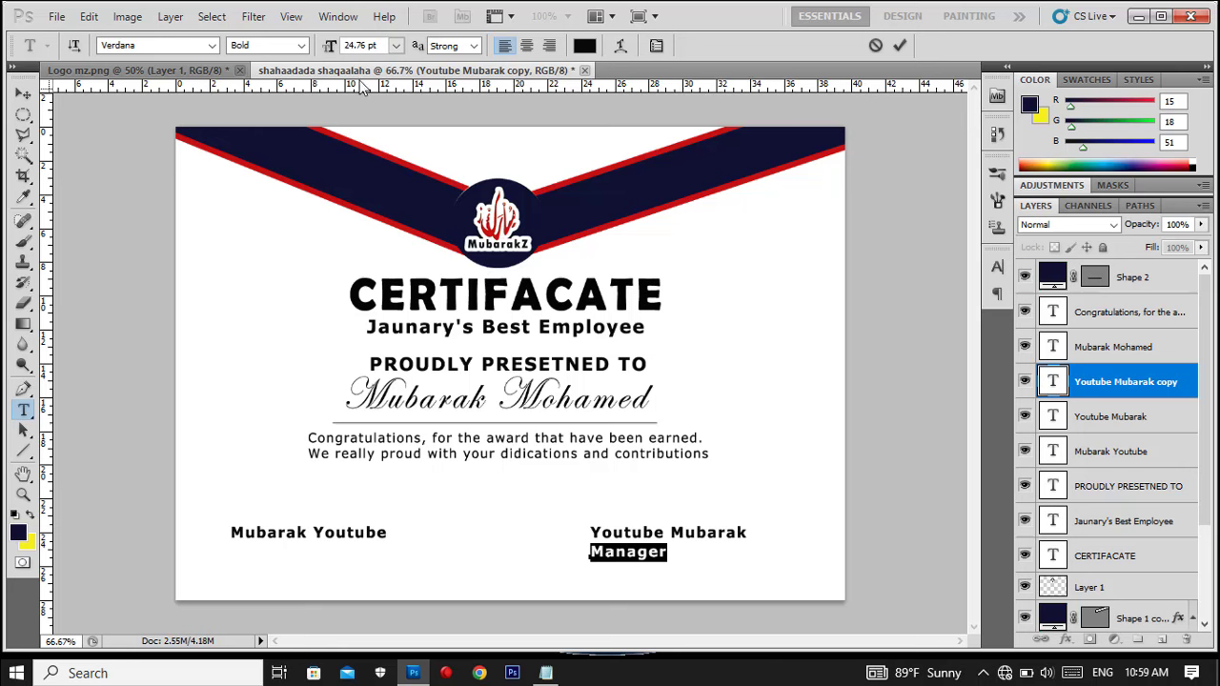
left_click(291, 45)
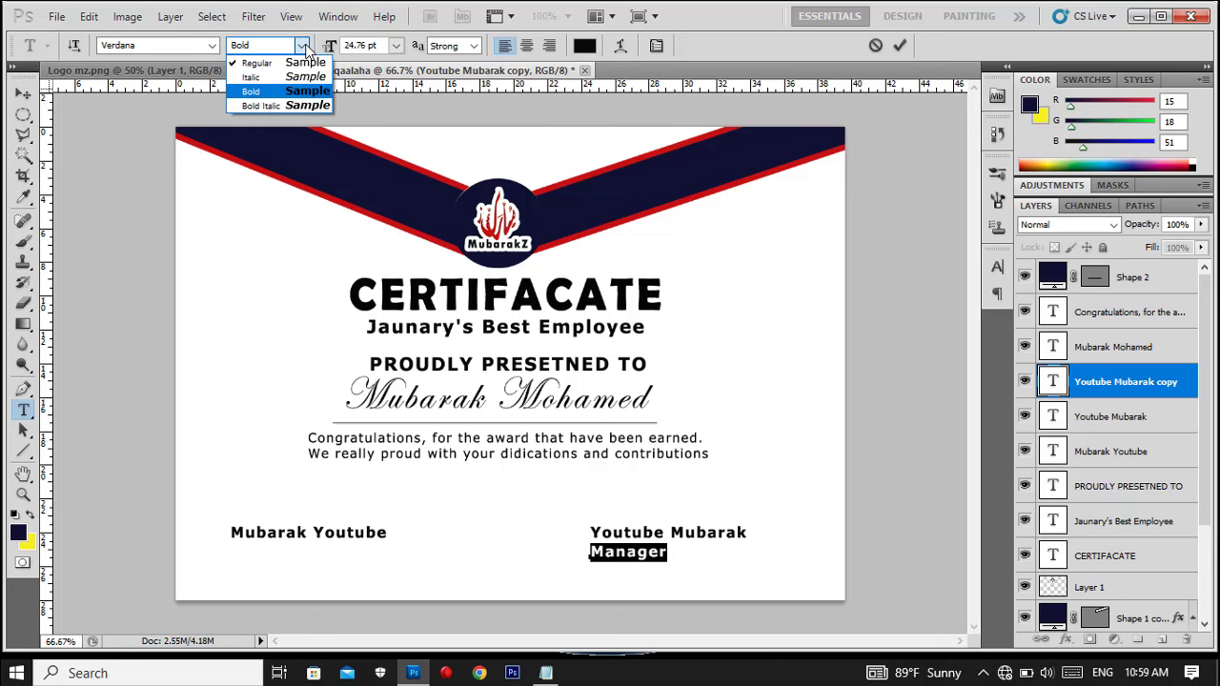
left_click(266, 65)
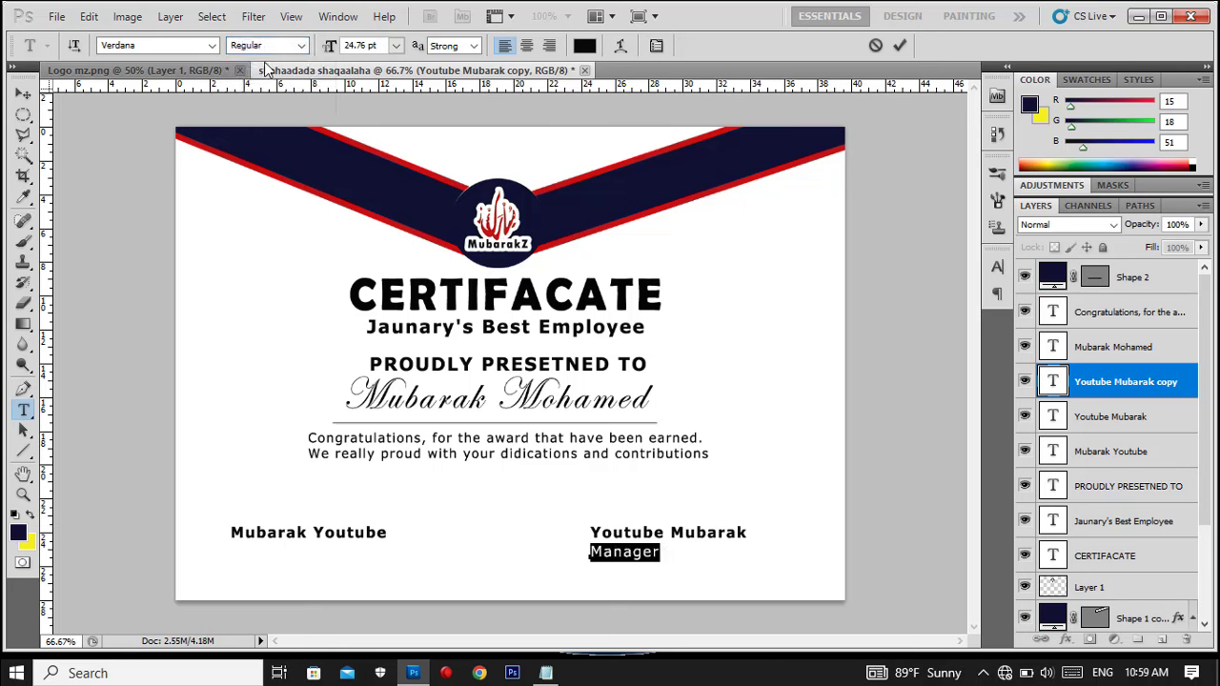
left_click(900, 46)
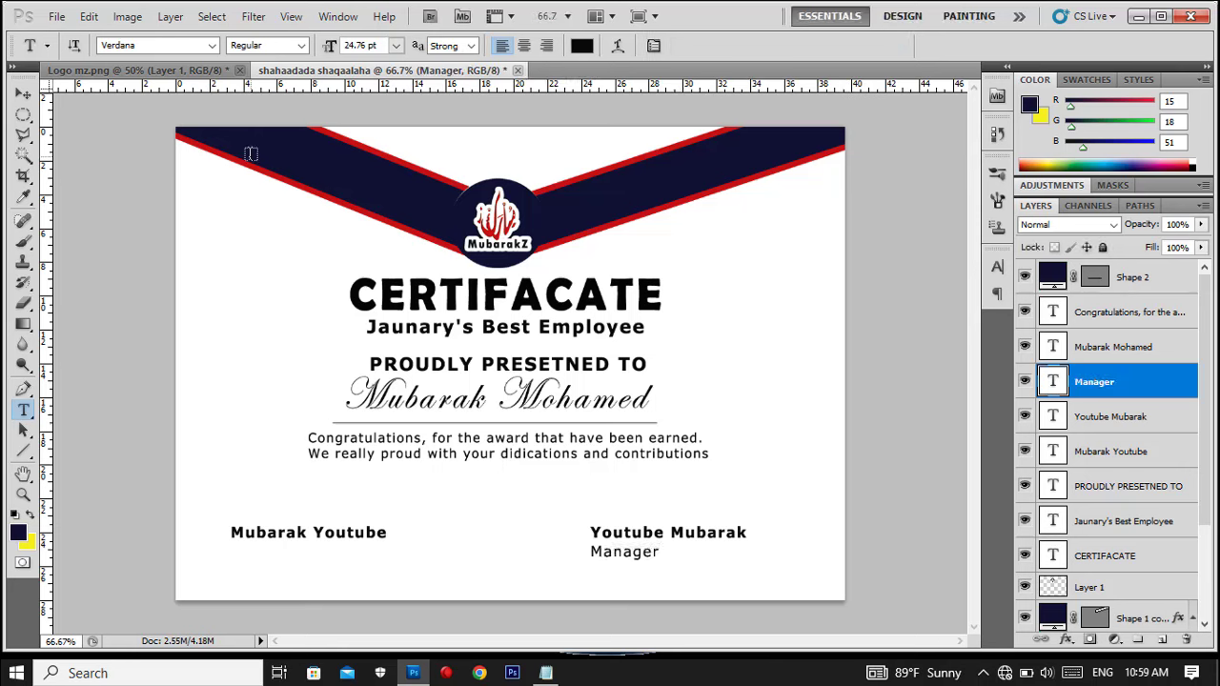
Step: Centre the Manager title under the Youtube Mubarak name
left_click(23, 96)
key("Right")
key("Right")
key("Right")
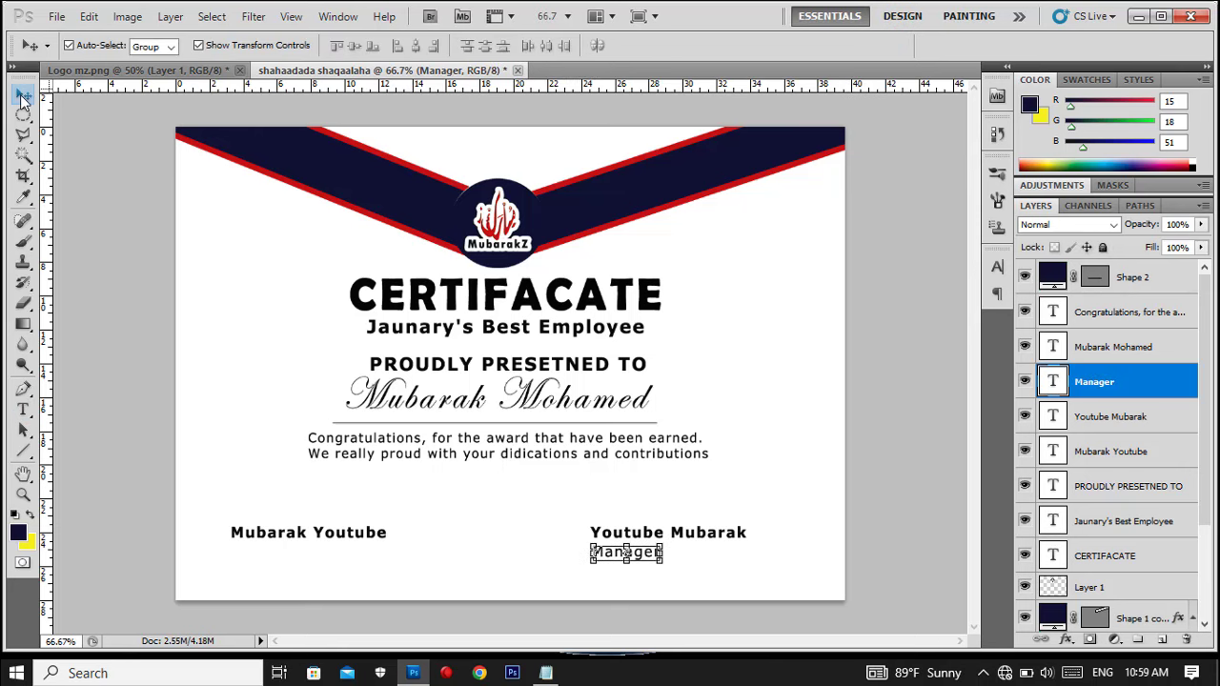
key("Right")
key("Right")
key("Right")
key("Right")
key("Right")
key("Right")
key("shift+Right")
key("shift+Right")
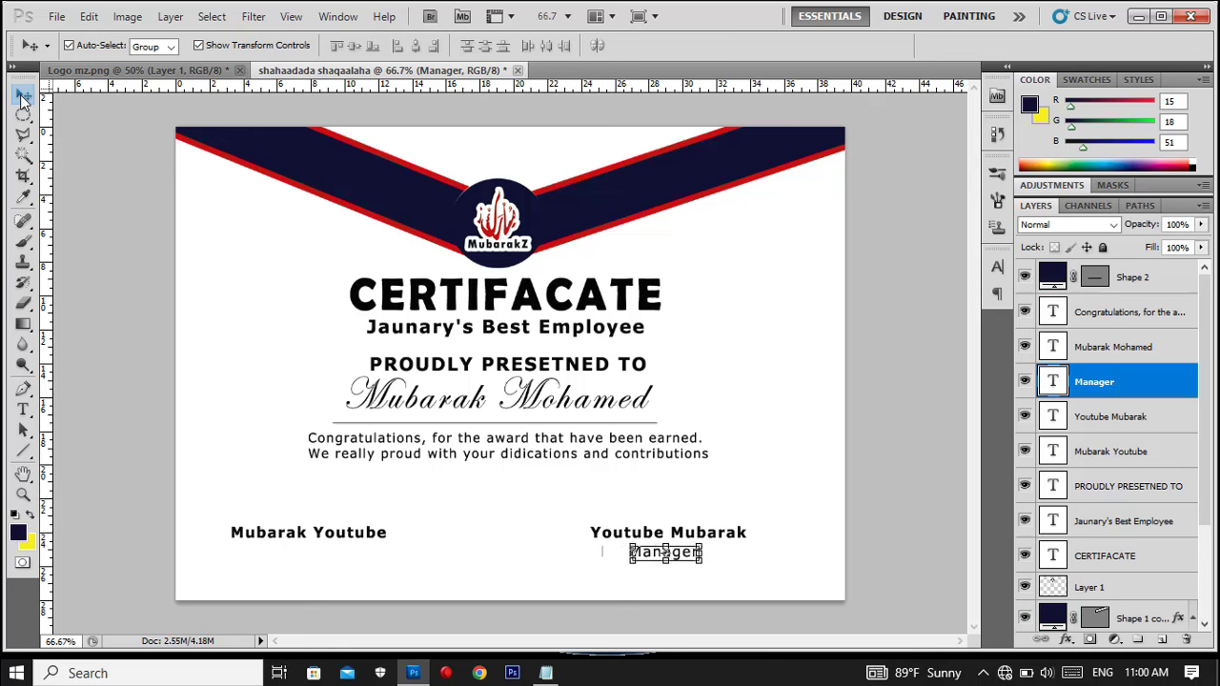
key("Right")
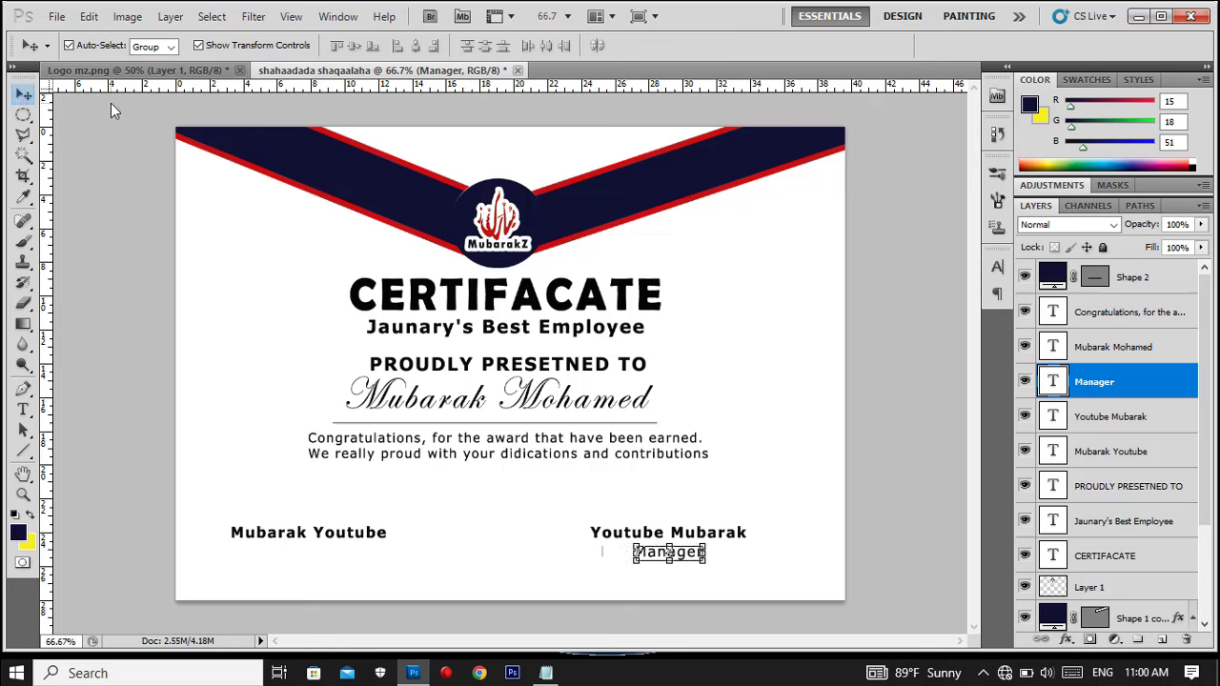
Step: Duplicate the Manager layer and nudge the copy left beneath Mubarak Youtube
key("ctrl+j")
key("Left")
key("Left")
key("Left")
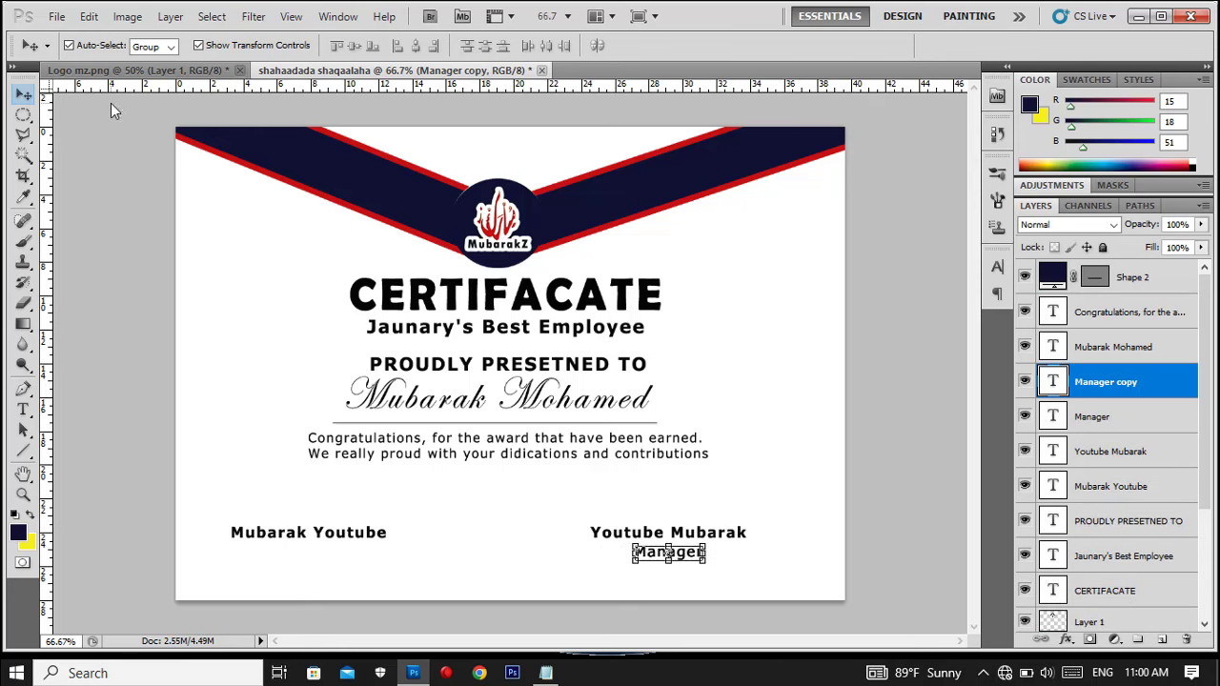
key("Left")
key("Left")
key("Left")
key("Left")
key("Left")
key("Left")
key("Left")
key("Left")
key("Left")
key("Left")
key("Left")
key("Left")
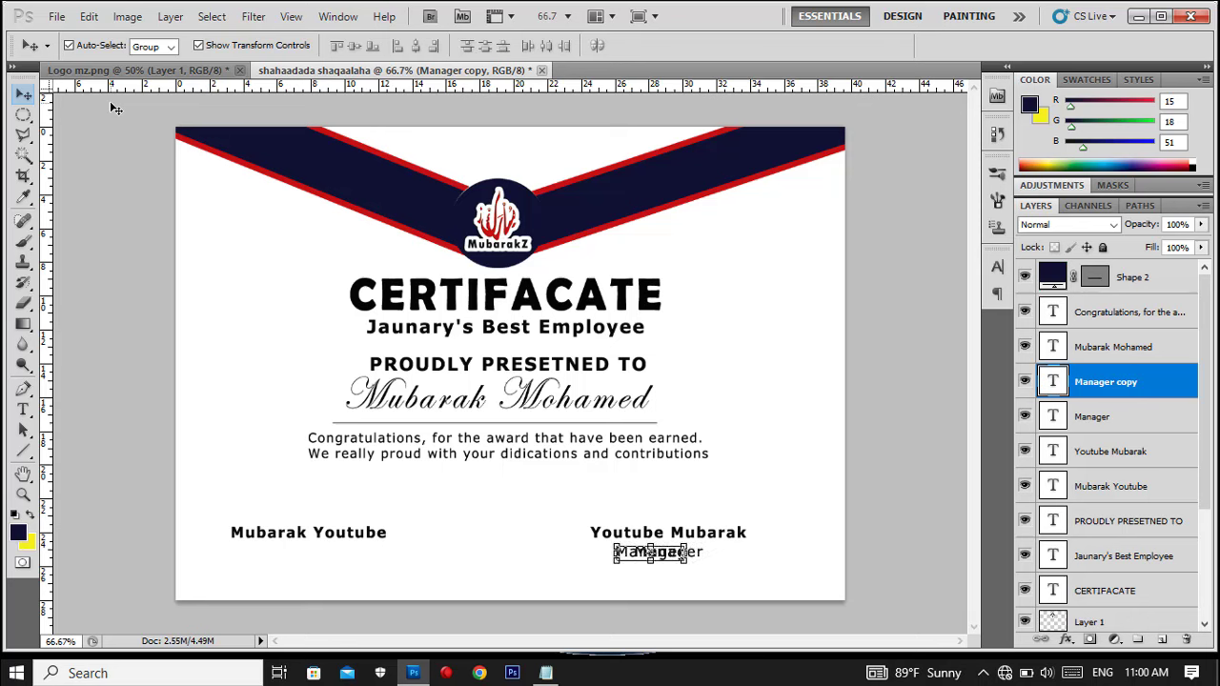
key("Left")
key("Left")
key("Left")
key("Left")
key("Left")
key("Left")
key("Left")
key("Left")
key("Left")
key("Left")
key("Left")
key("Left")
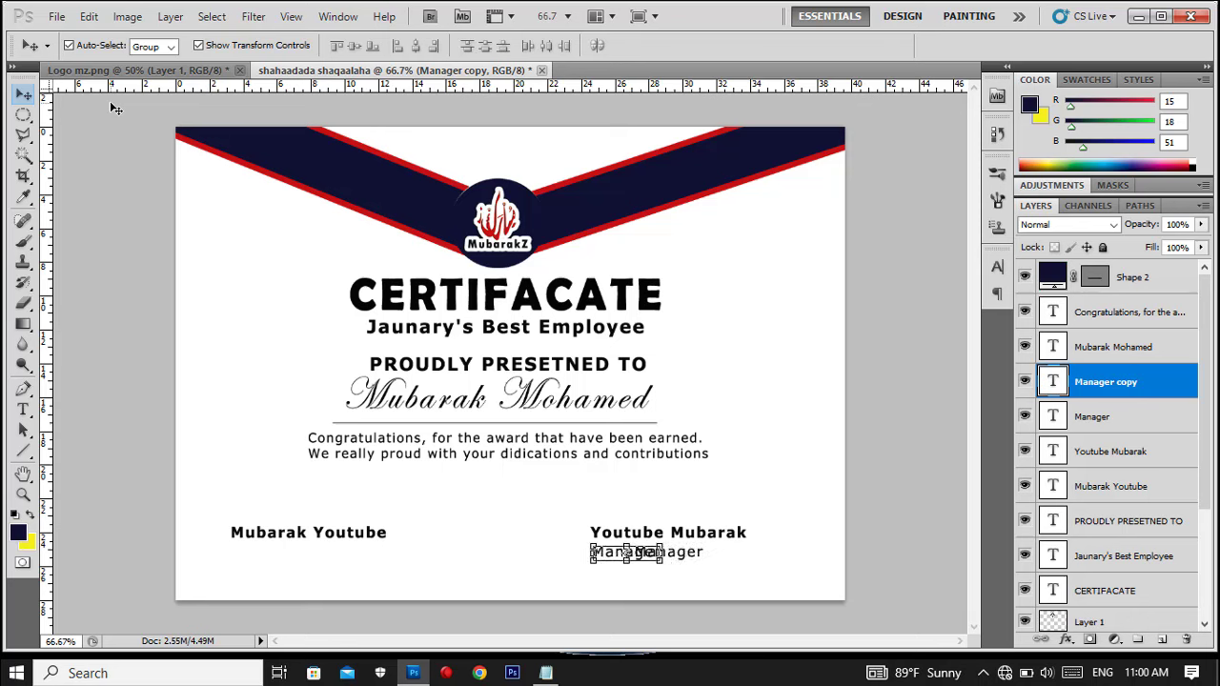
key("Left")
key("Left")
key("Left")
key("Left")
key("Left")
key("Left")
key("Left")
key("Left")
key("Left")
key("Left")
key("Left")
key("Left")
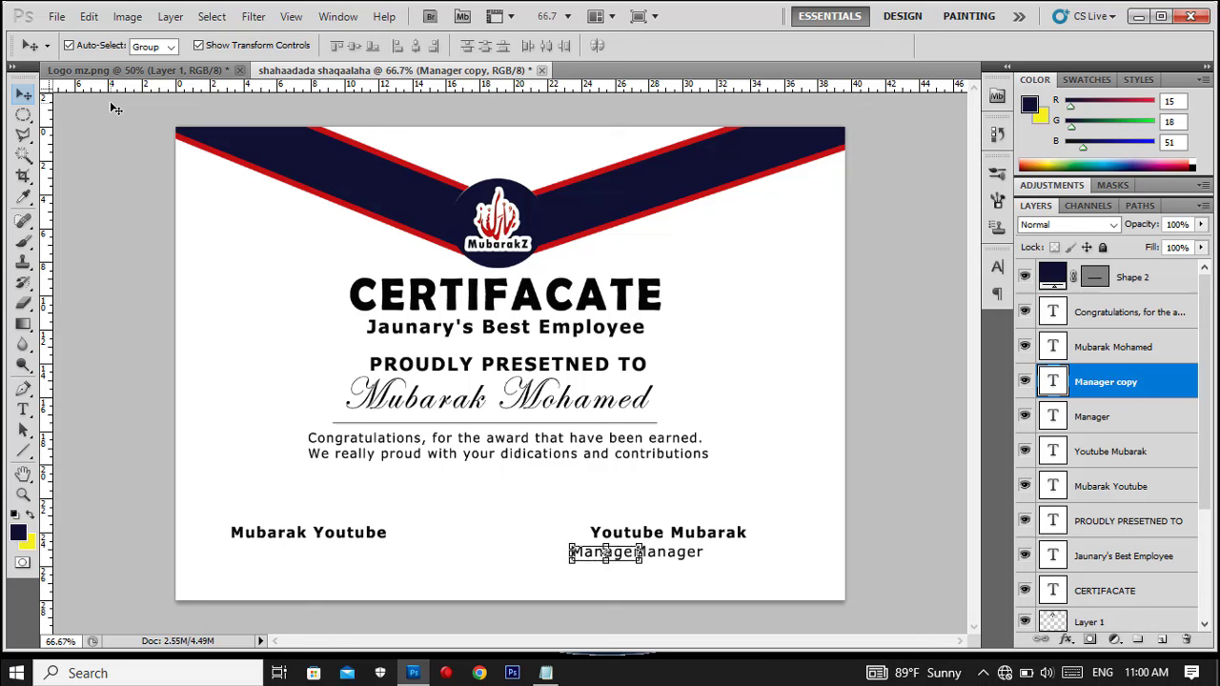
key("Left")
key("Left")
key("Left")
key("Left")
key("Left")
key("Left")
key("Left")
key("Left")
key("Left")
key("Left")
key("Left")
key("Left")
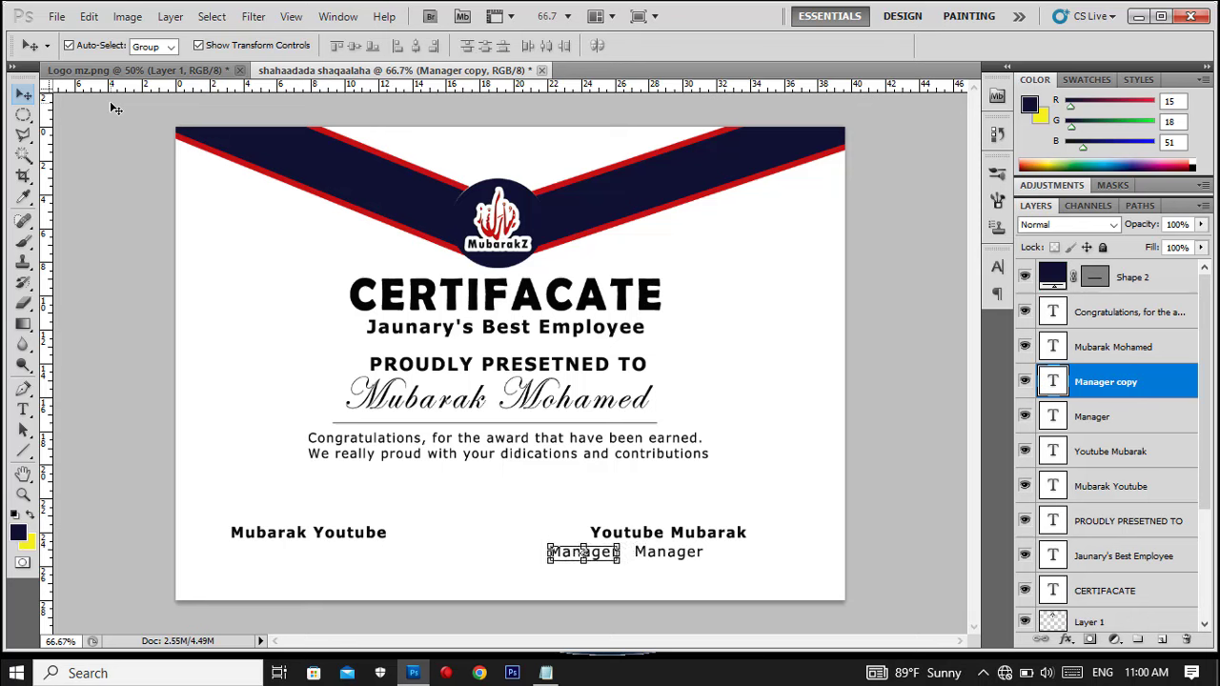
key("Left")
key("Left")
key("Left")
key("Left")
key("Left")
key("Left")
key("Left")
key("Left")
key("Left")
key("Left")
key("Left")
key("Left")
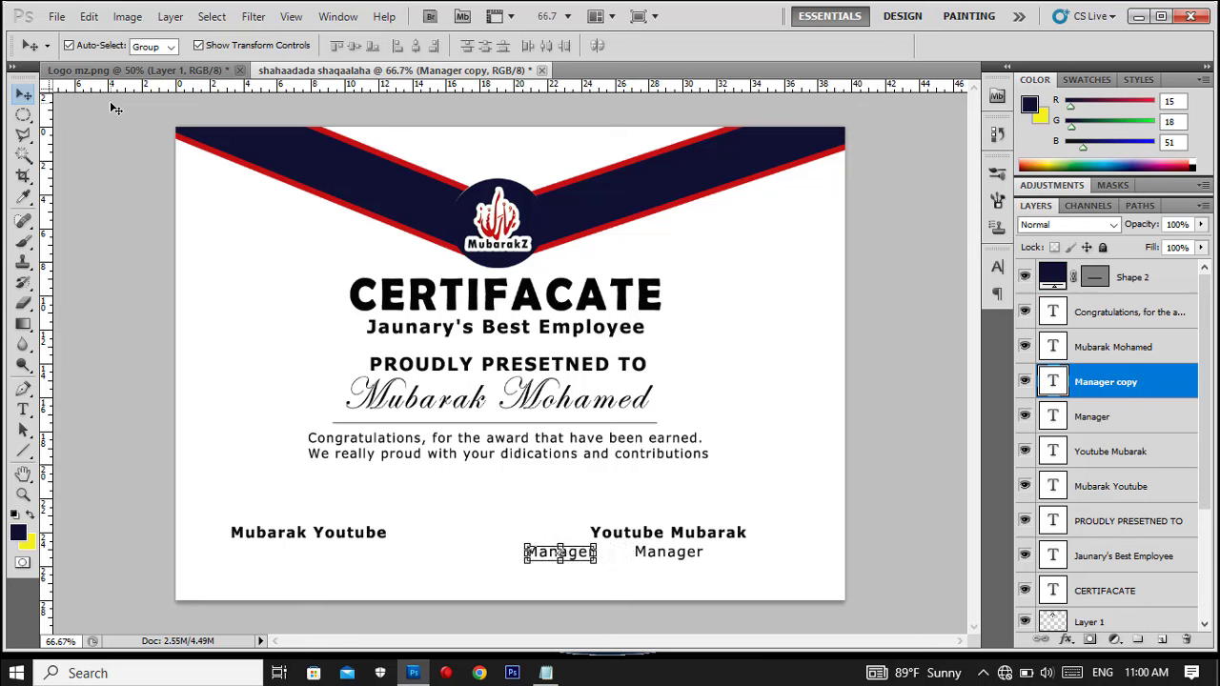
key("Left")
key("Left")
key("Left")
key("Left")
key("Left")
key("Left")
key("Left")
key("Left")
key("Left")
key("Left")
key("Left")
key("Left")
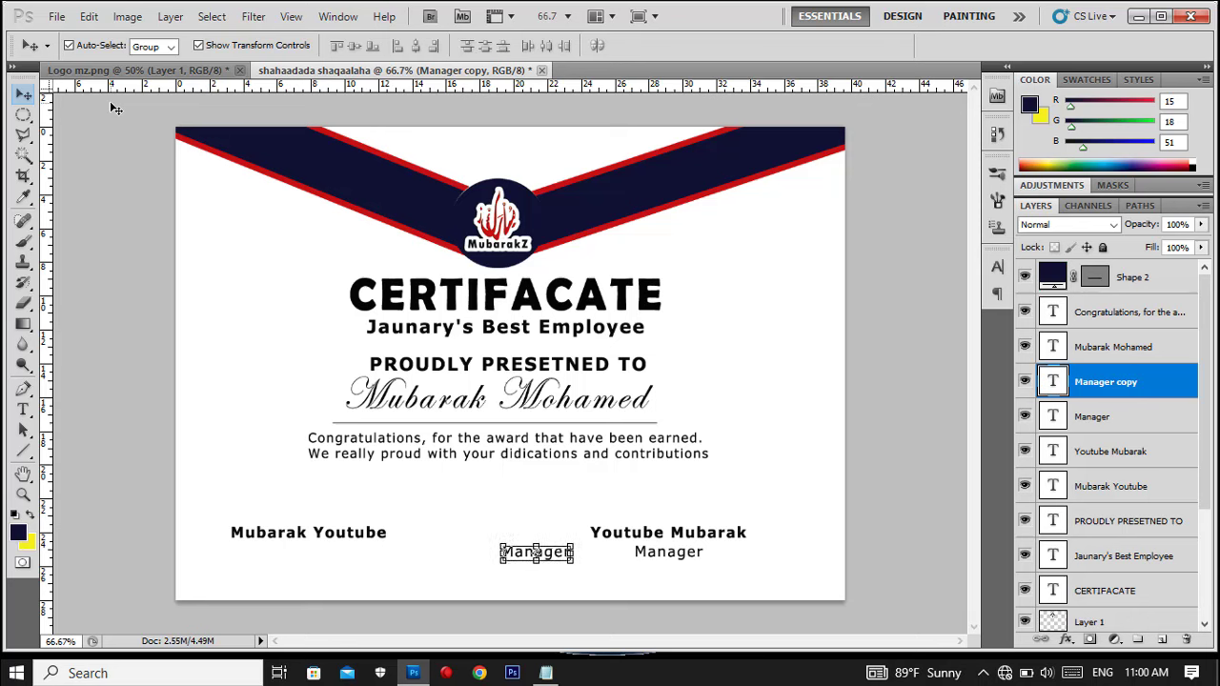
key("Left")
key("Left")
key("Left")
key("Left")
key("Left")
key("Left")
key("Left")
key("Left")
key("Left")
key("Left")
key("Left")
key("Left")
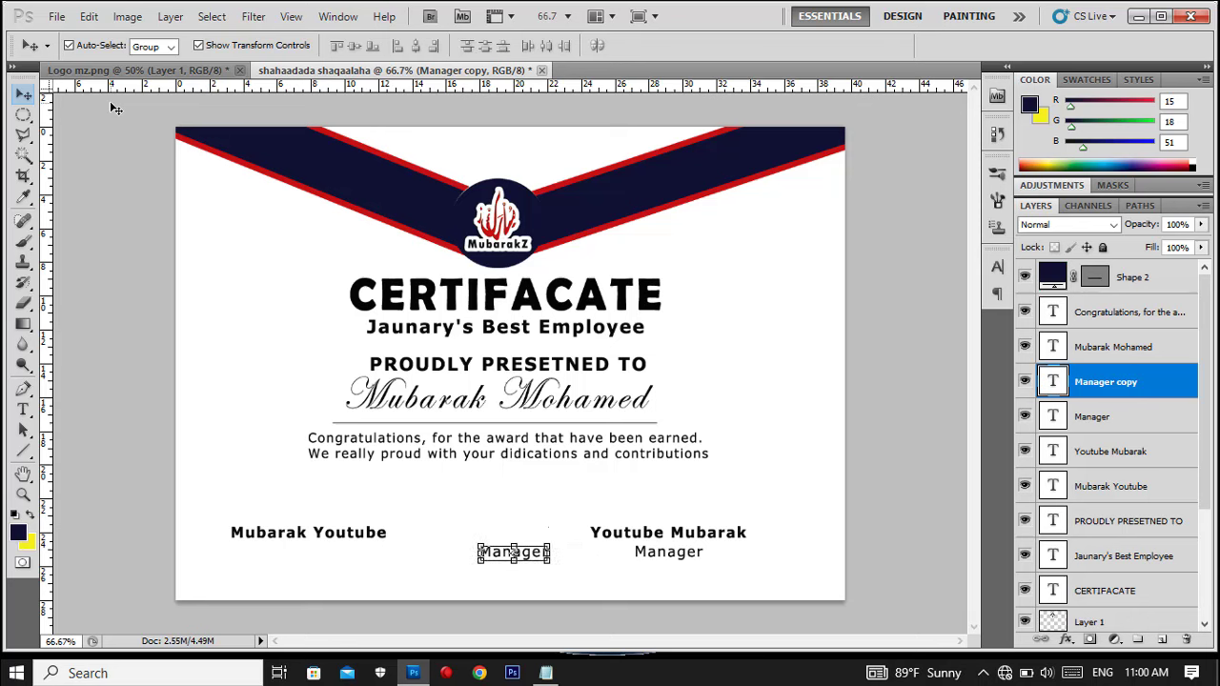
key("Left")
key("Left")
key("Left")
key("Left")
key("Left")
key("Left")
key("Left")
key("Left")
key("Left")
key("Left")
key("Left")
key("Left")
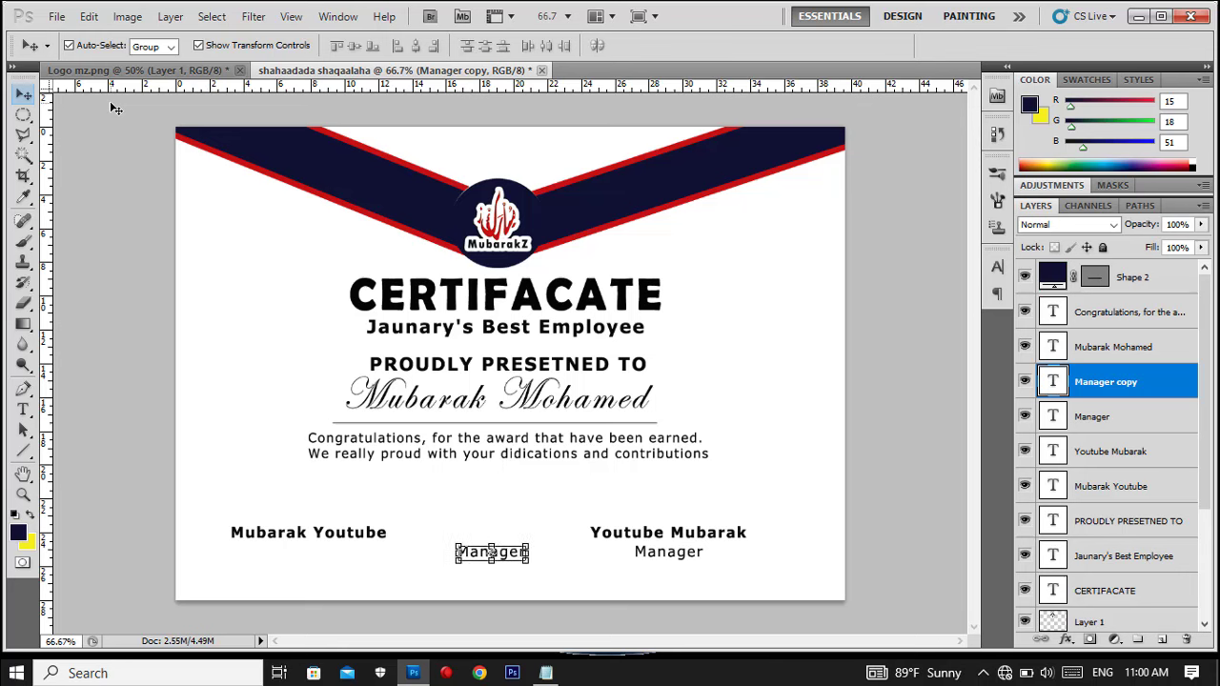
key("Left")
key("Left")
key("Left")
key("Left")
key("Left")
key("Left")
key("Left")
key("Left")
key("Left")
key("Left")
key("Left")
key("Left")
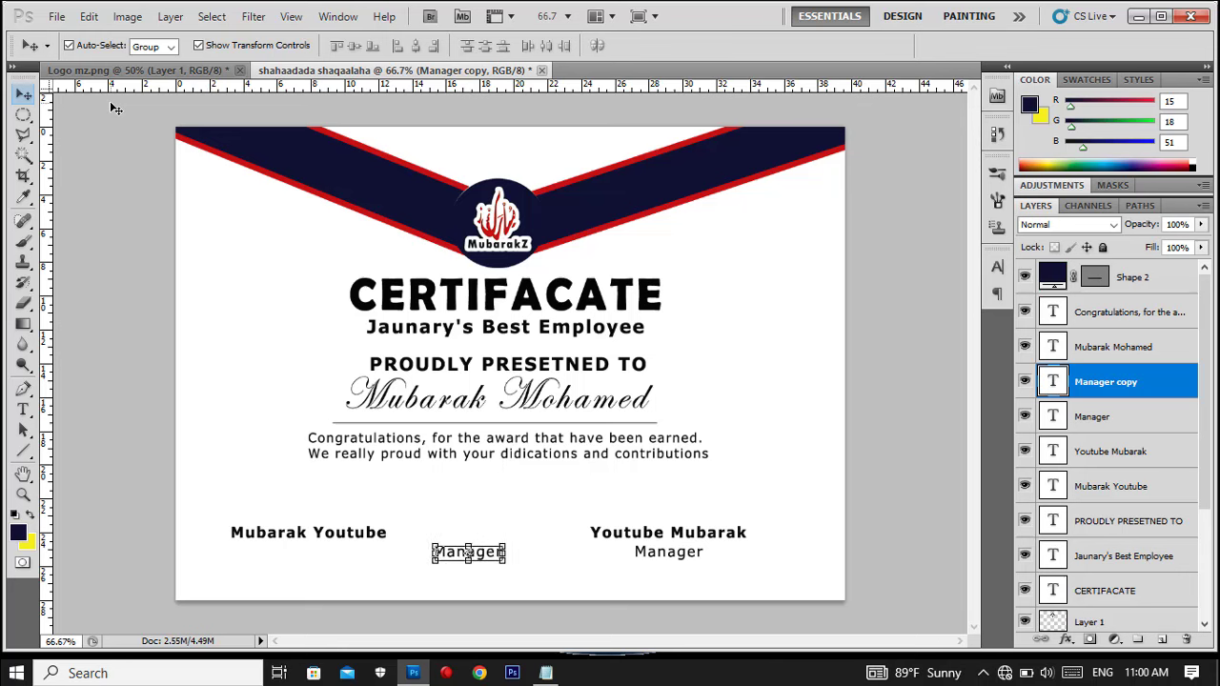
key("Left")
key("Left")
key("Left")
key("Left")
key("Left")
key("Left")
key("Left")
key("Left")
key("Left")
key("Left")
key("Left")
key("Left")
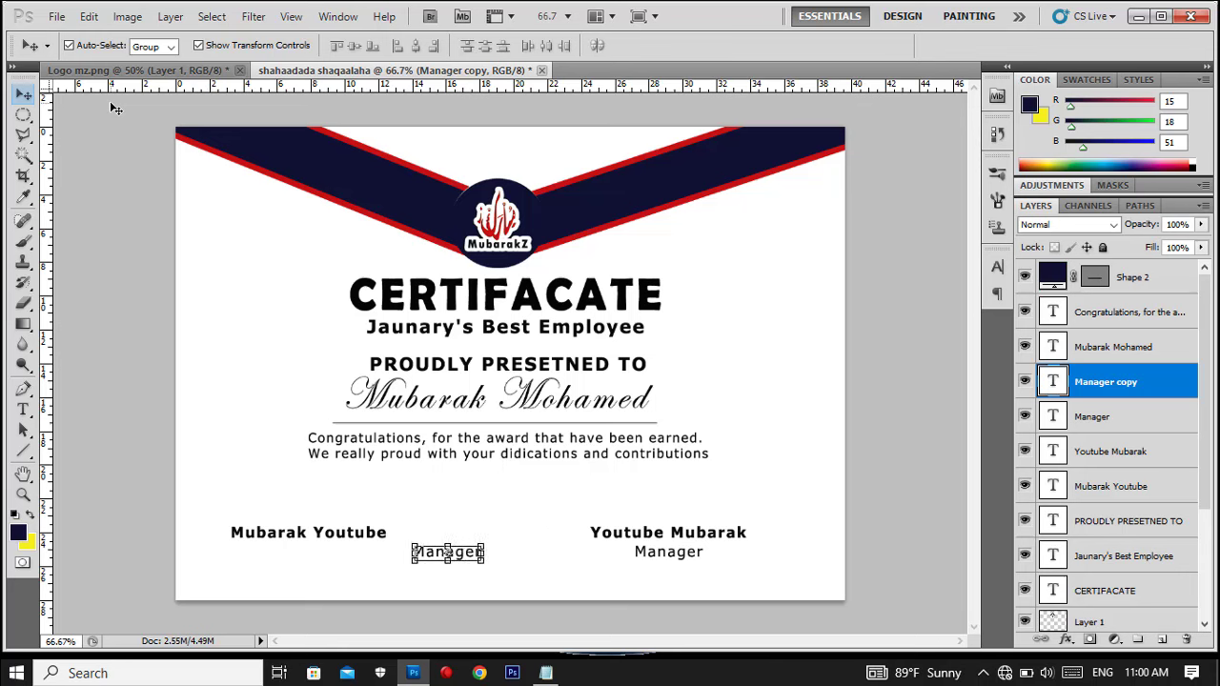
key("Left")
key("Left")
key("Left")
key("Left")
key("Left")
key("Left")
key("Left")
key("Left")
key("Left")
key("Left")
key("Left")
key("Left")
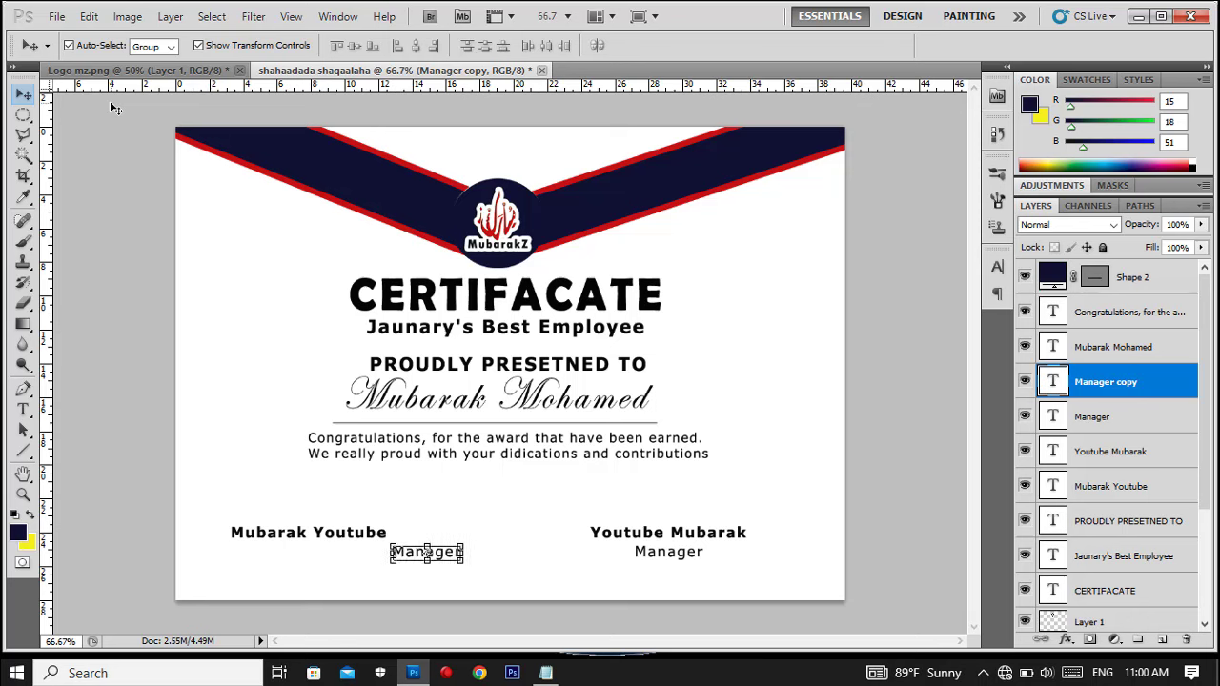
key("Left")
key("Left")
key("Left")
key("Left")
key("Left")
key("Left")
key("Left")
key("Left")
key("Left")
key("Left")
key("Left")
key("Left")
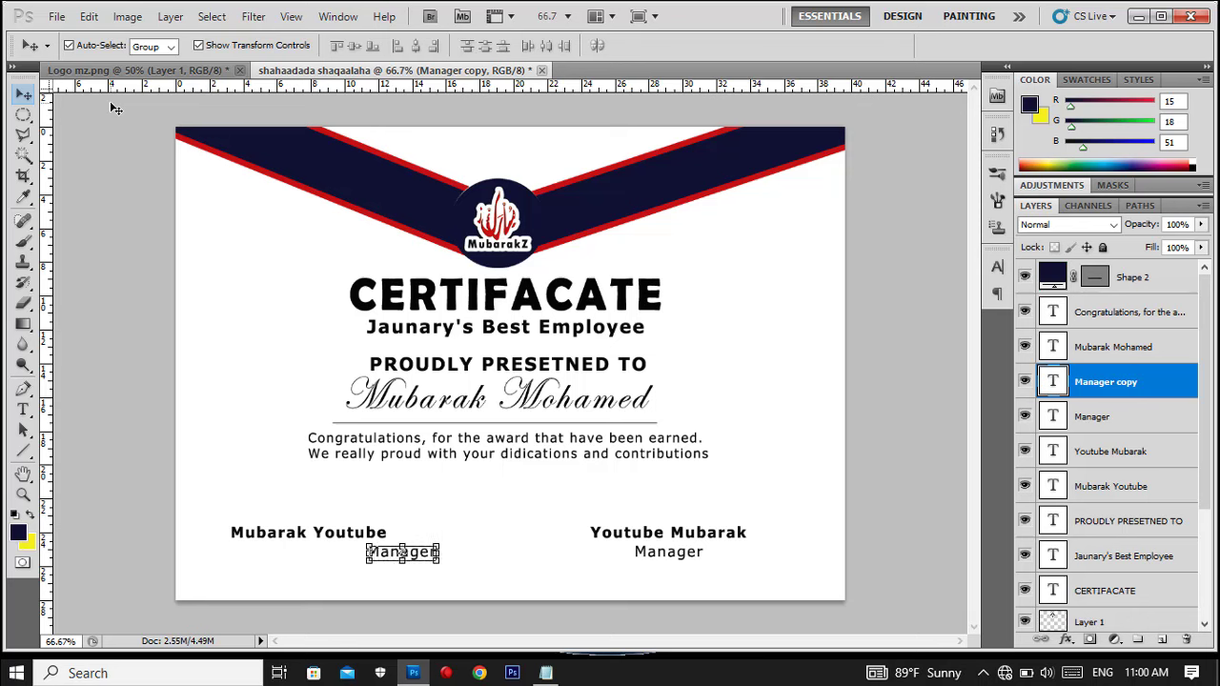
key("Left")
key("Left")
key("Left")
key("Left")
key("Left")
key("Left")
key("Left")
key("Left")
key("Left")
key("Left")
key("Left")
key("Left")
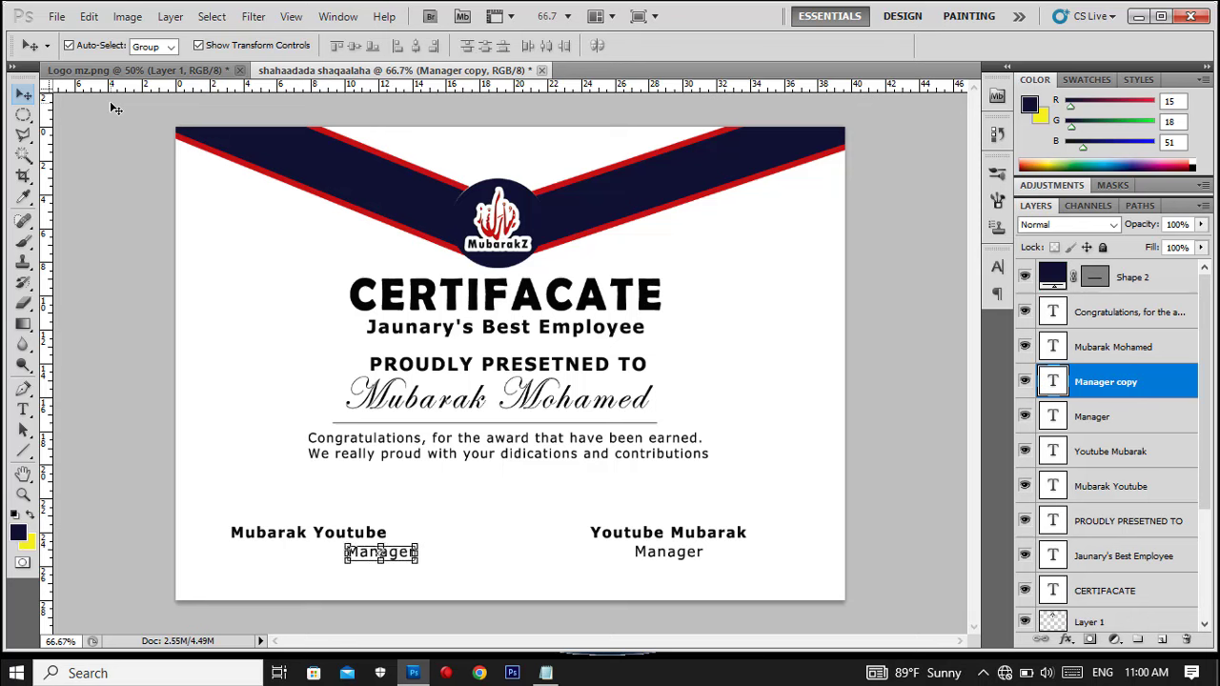
key("Left")
key("Left")
key("Left")
key("Left")
key("Left")
key("Left")
key("Left")
key("Left")
key("Left")
key("Left")
key("Left")
key("Left")
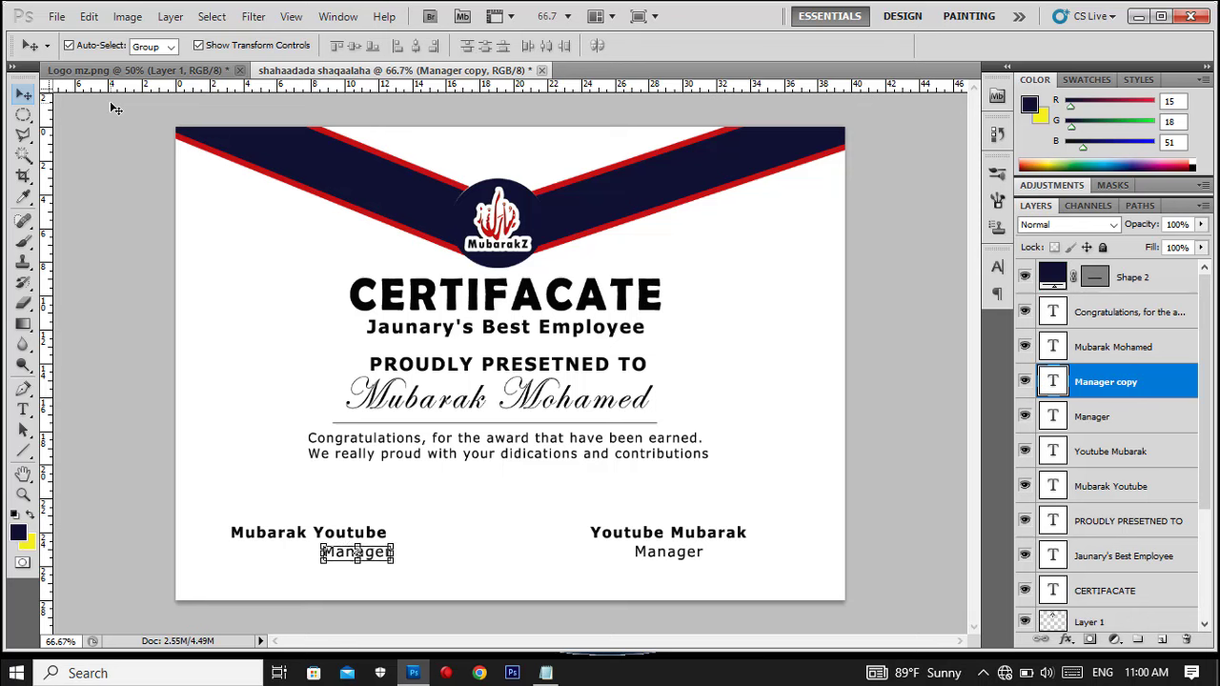
key("Left")
key("Left")
key("Left")
key("Left")
key("Left")
key("Left")
key("Left")
key("Left")
key("Left")
key("Left")
key("Left")
key("Left")
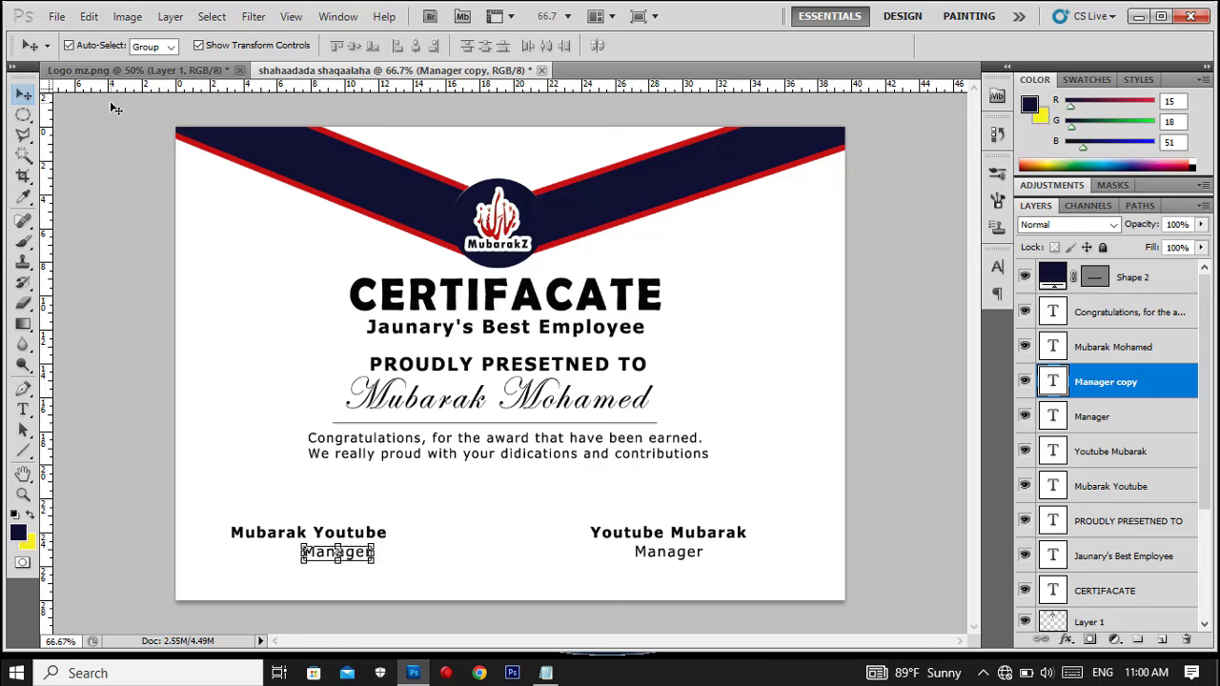
key("Left")
key("Left")
key("Left")
key("Left")
key("Left")
key("Left")
key("Left")
key("Left")
key("Left")
key("Left")
key("Left")
key("Left")
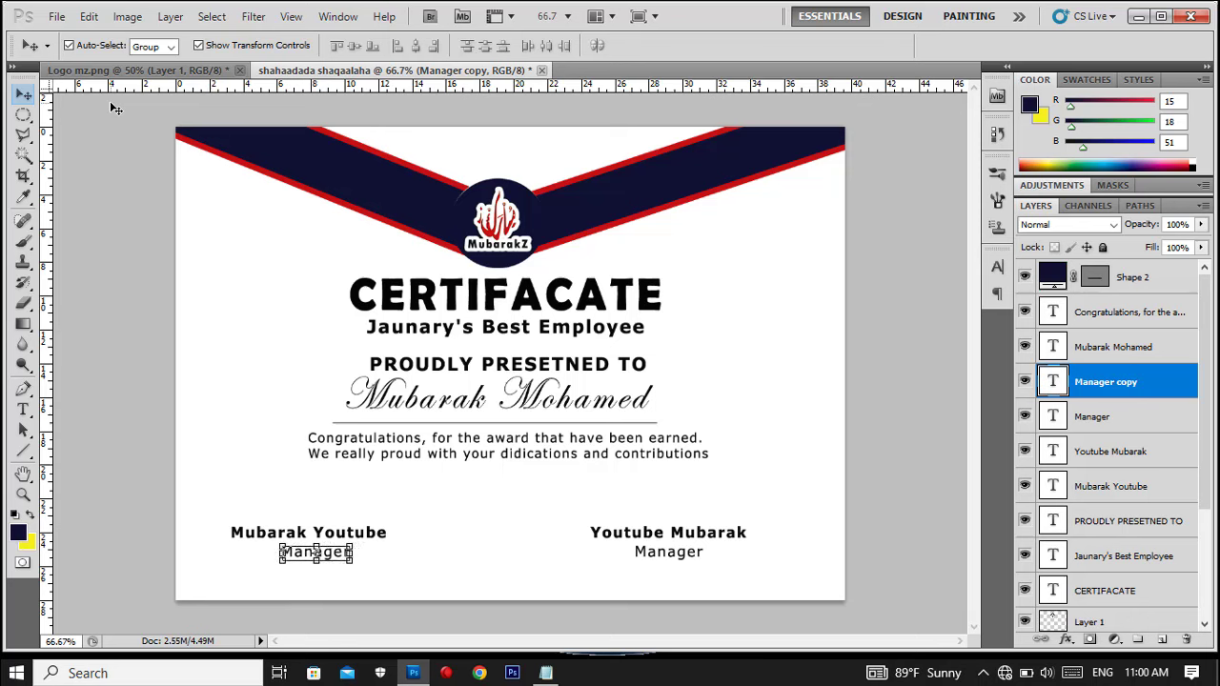
key("Left")
key("Left")
key("Left")
key("Left")
key("Left")
key("Left")
key("t")
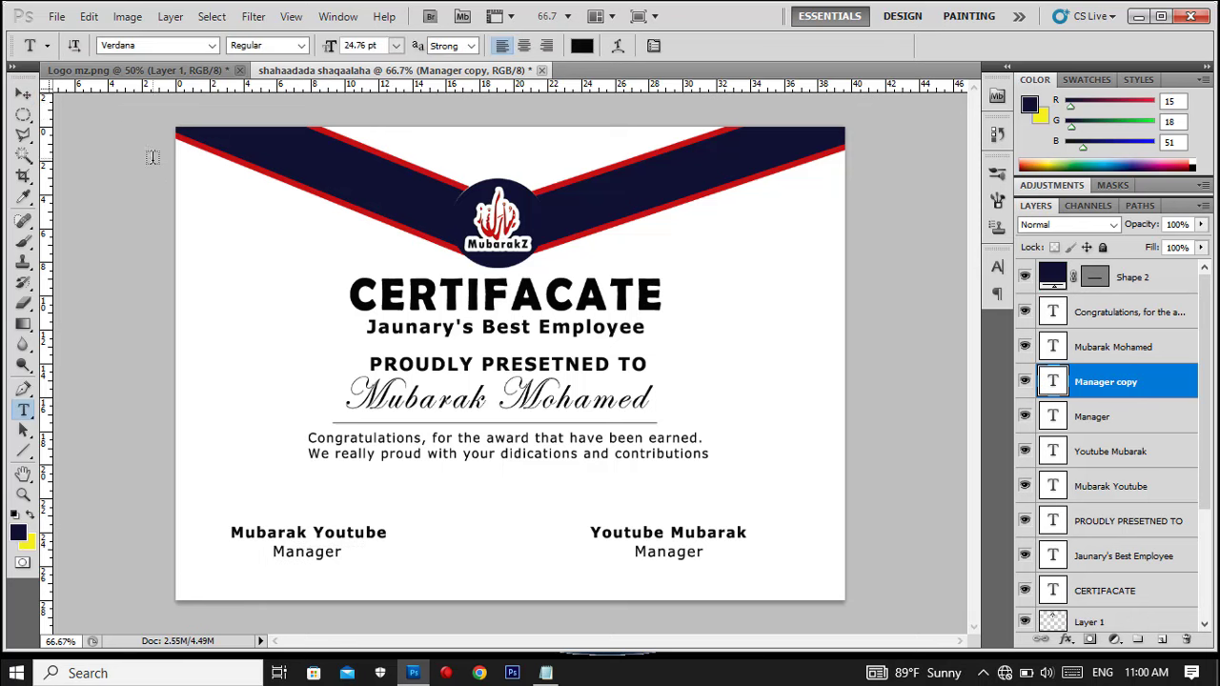
Step: Retitle the left Manager copy as 'Supervisor' and nudge it left to centre under Mubarak Youtube
left_click(321, 552)
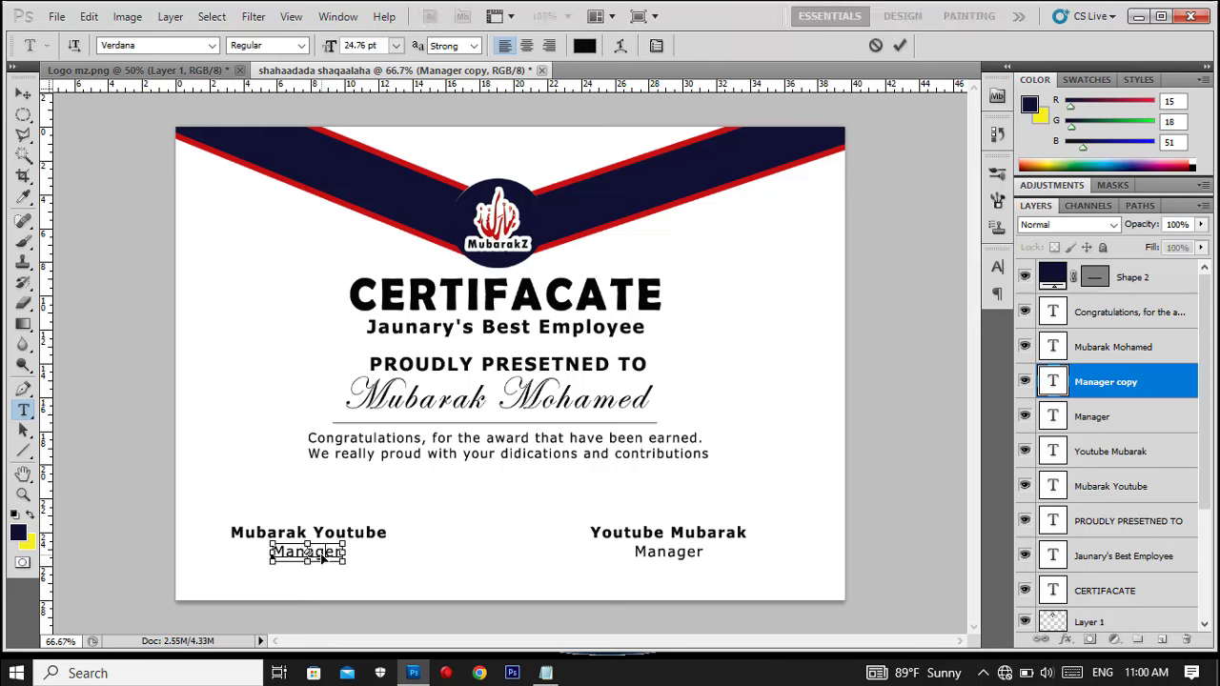
double_click(323, 553)
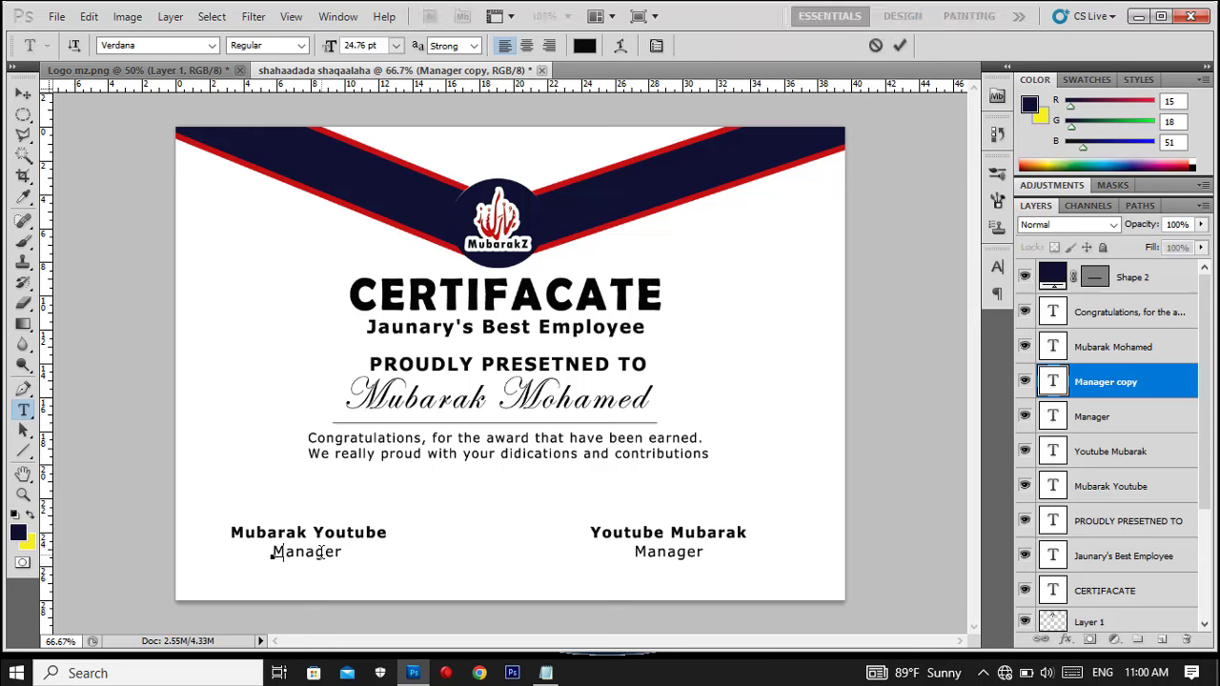
type("Supervisor")
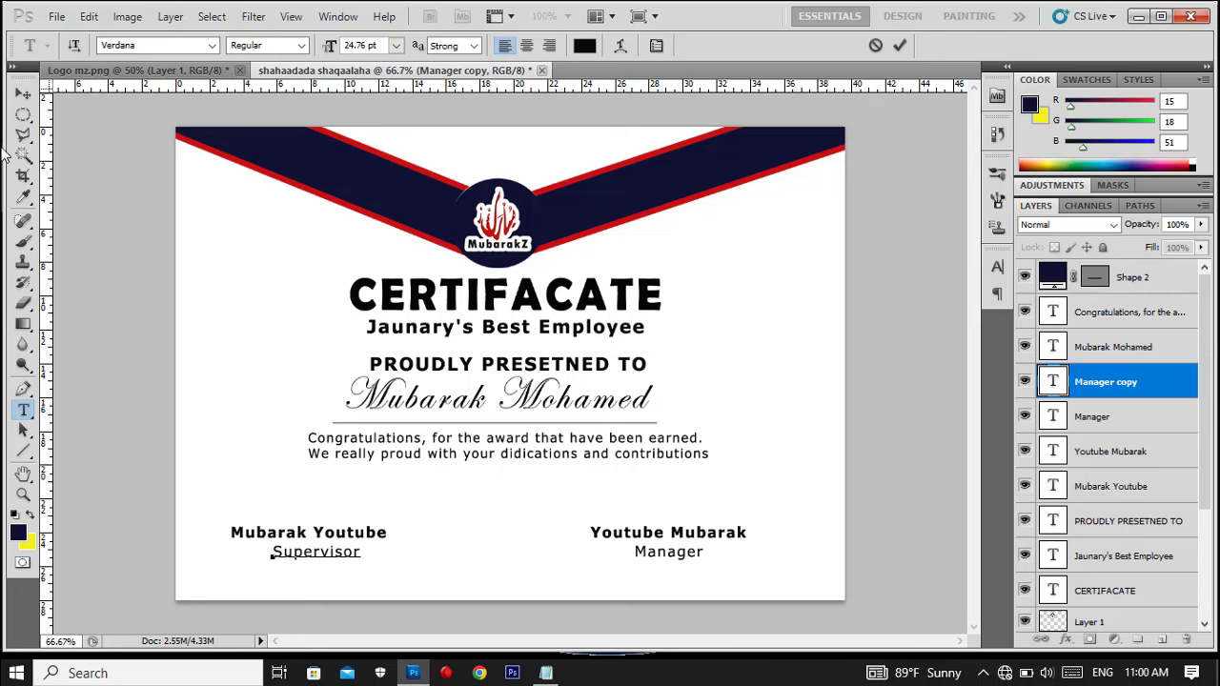
left_click(23, 95)
key("Left")
key("Left")
key("Left")
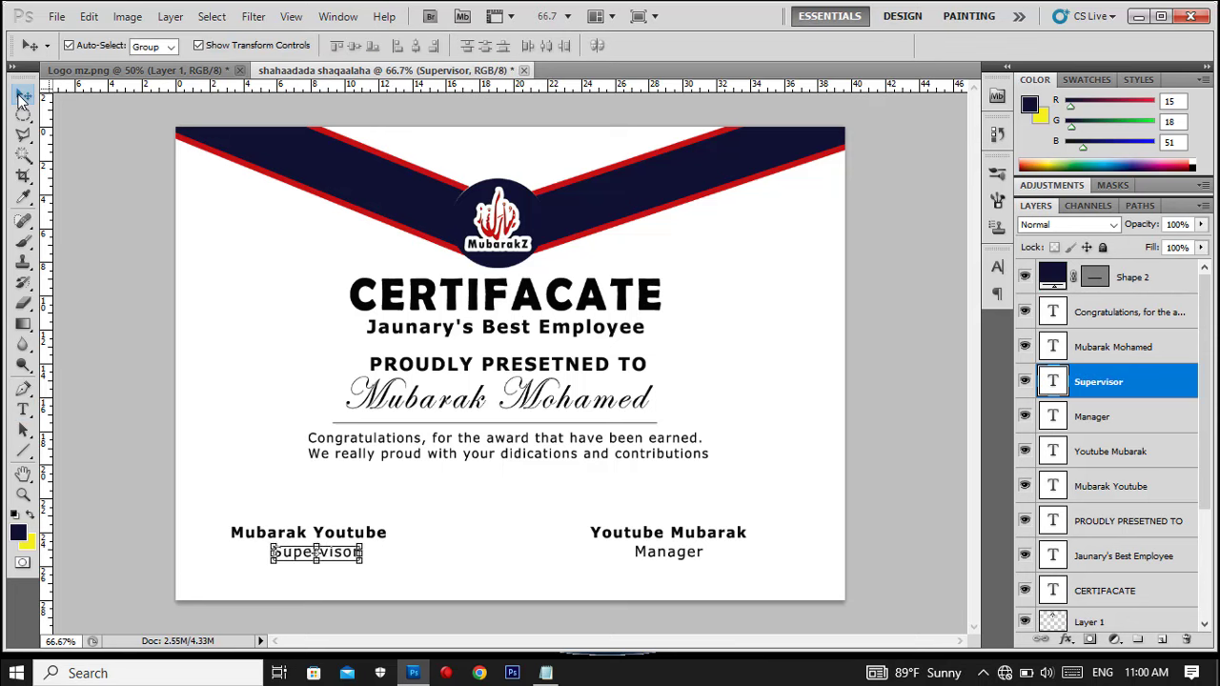
key("Left")
key("Left")
key("Left")
key("Left")
key("Left")
key("Left")
key("Left")
key("Left")
key("Left")
key("Left")
key("Left")
key("Left")
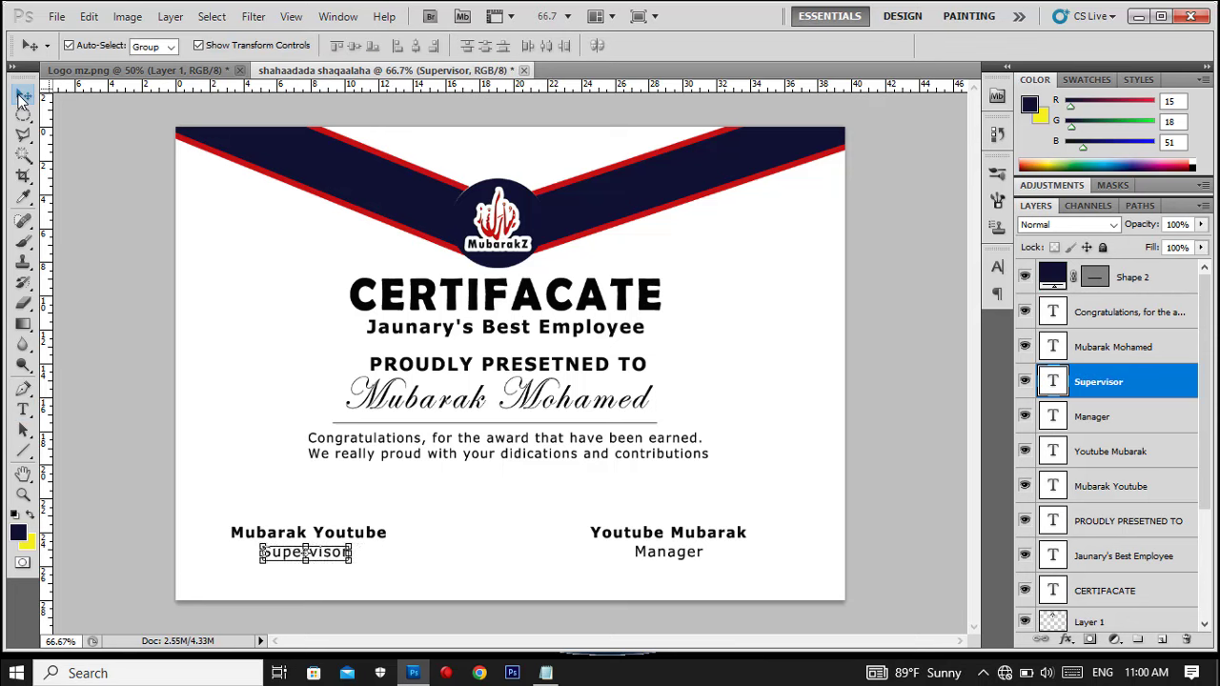
key("Left")
key("Left")
Step: Draw two horizontal navy lines with the Line Tool above the left and right signature names
left_click(286, 363)
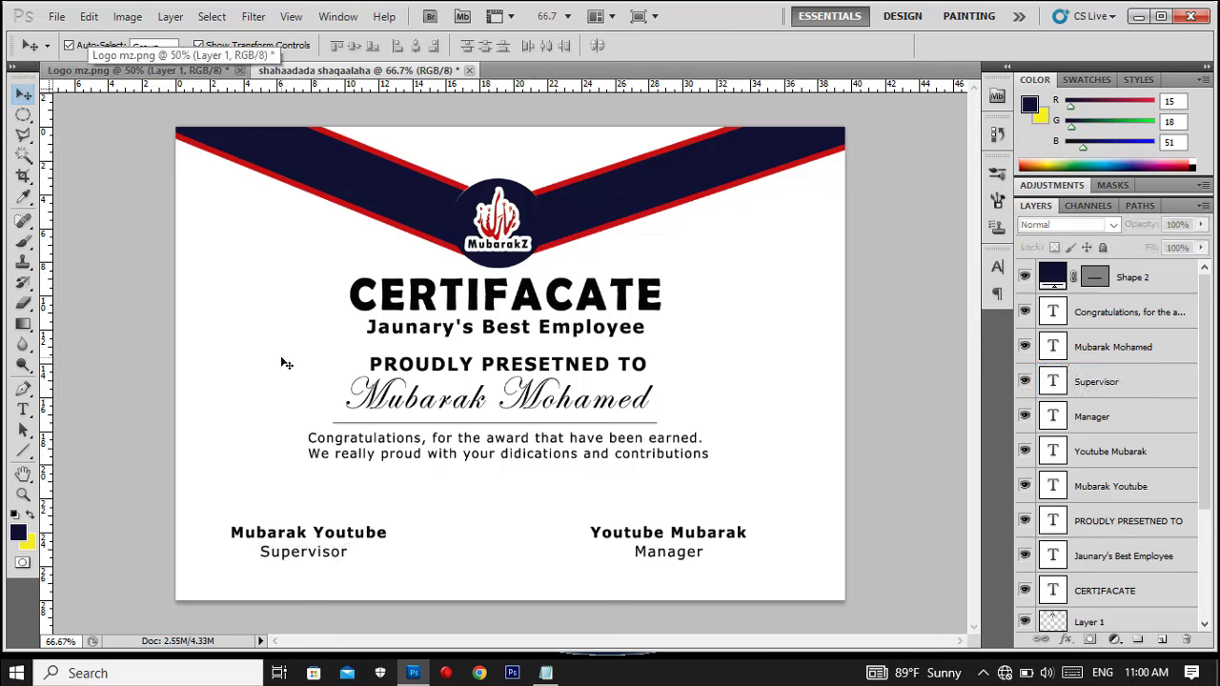
right_click(24, 452)
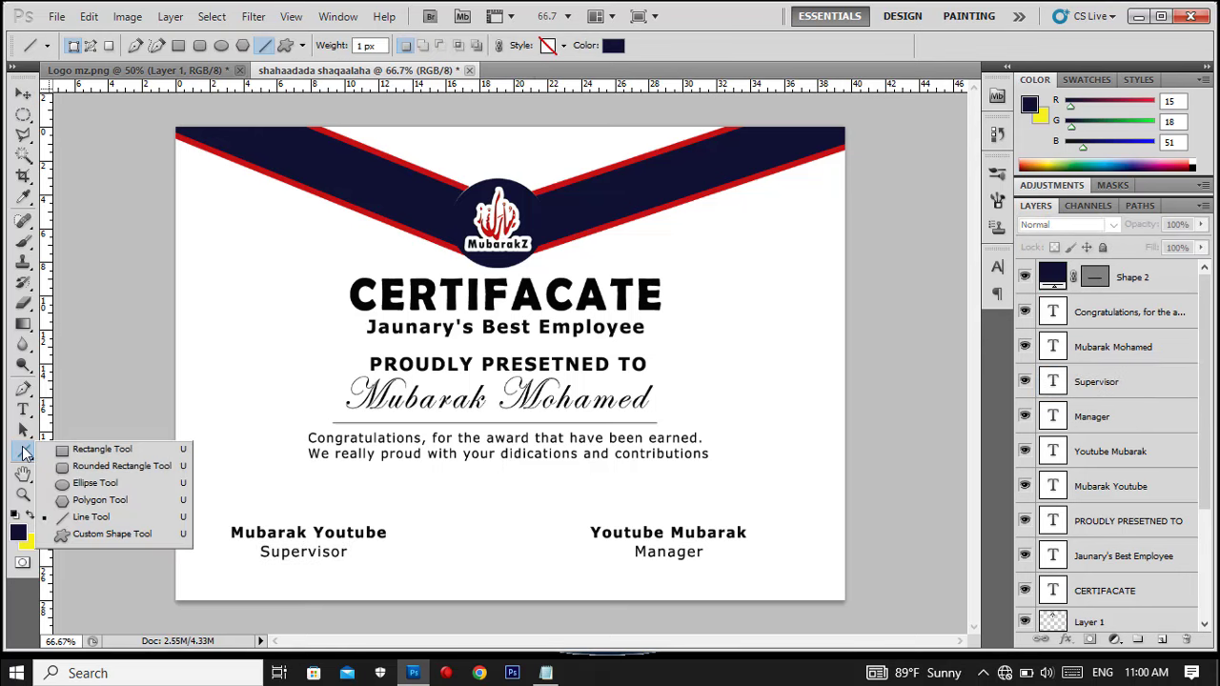
left_click(83, 519)
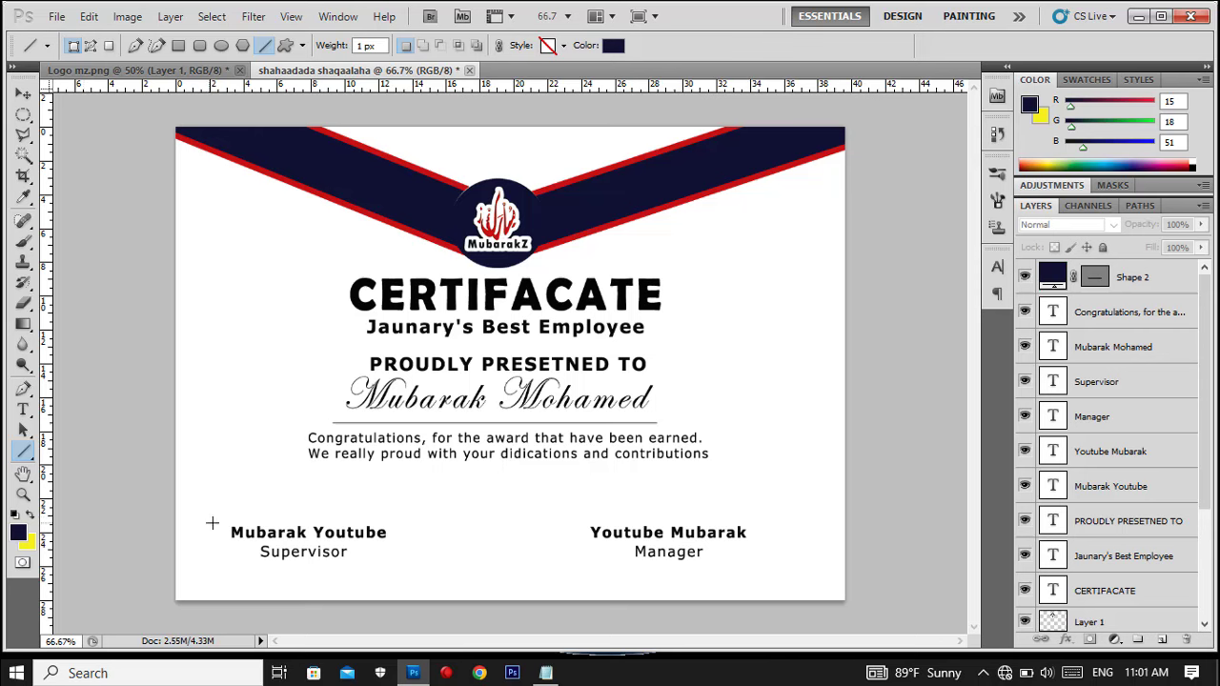
left_click_drag(226, 517, 393, 516)
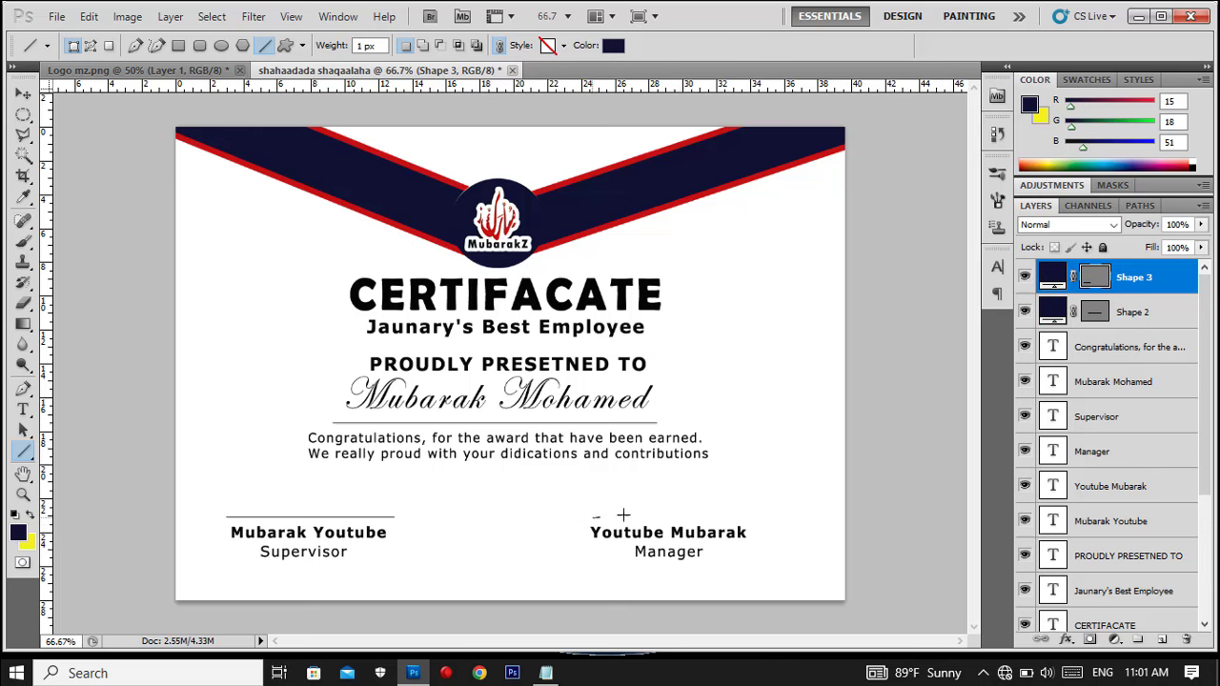
left_click_drag(623, 515, 763, 516)
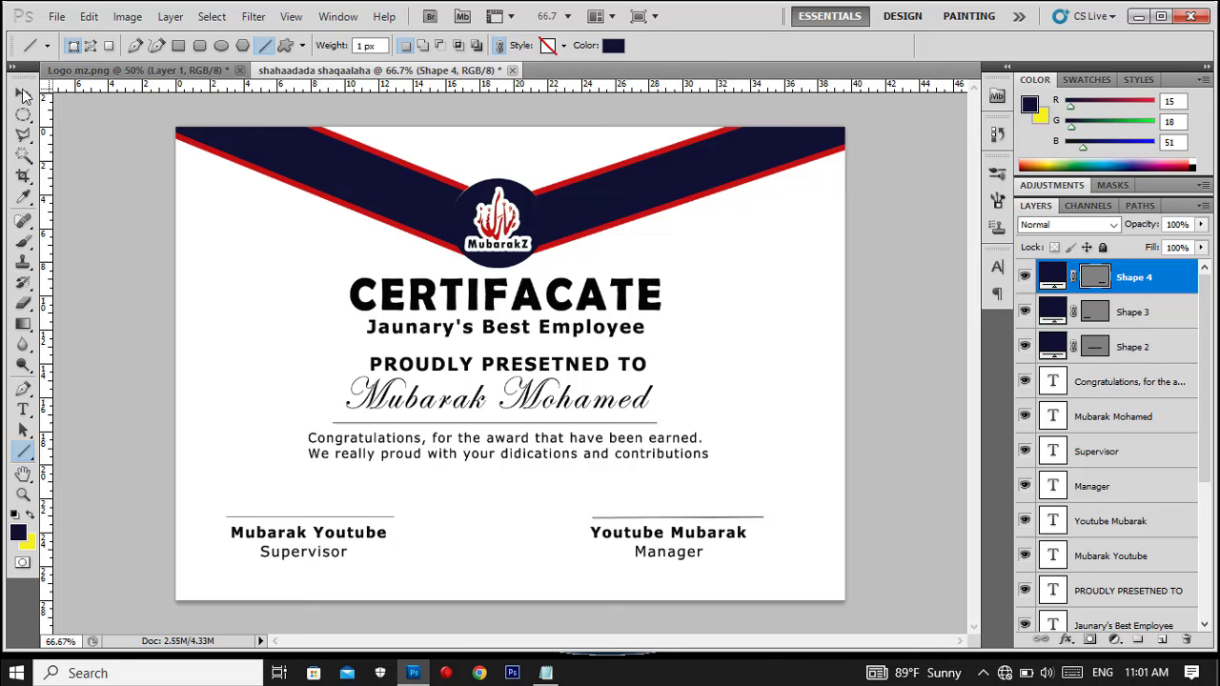
left_click(23, 94)
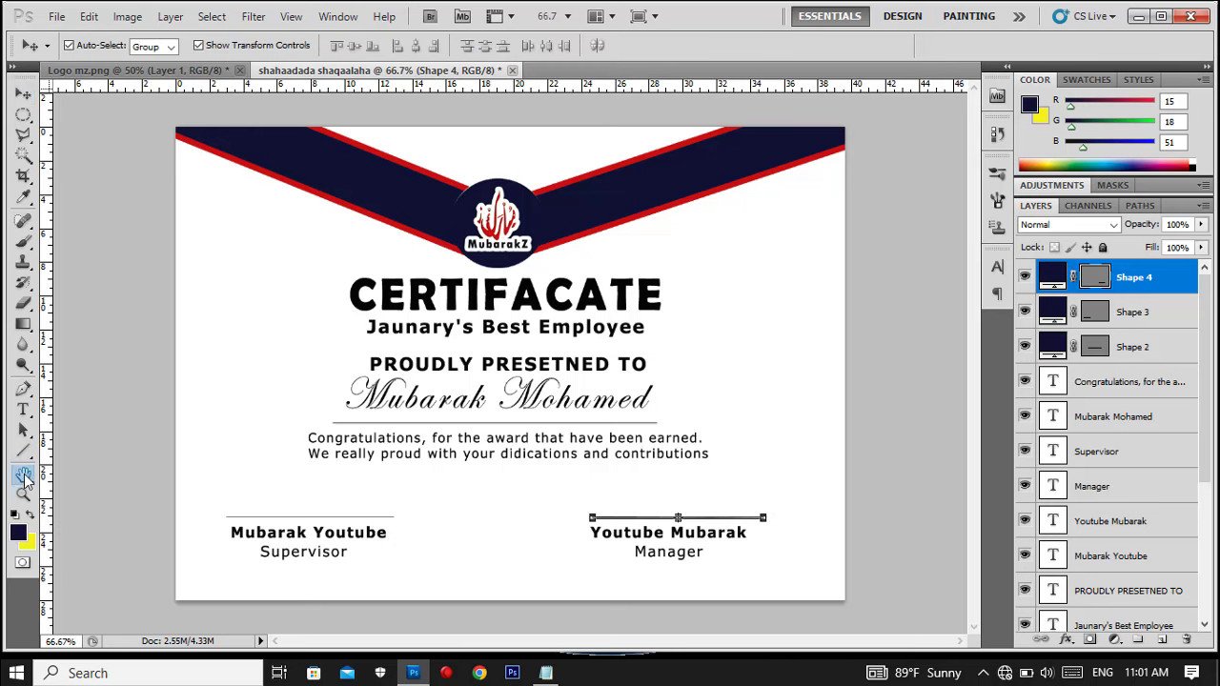
left_click(24, 476)
Step: Draw the award ribbon custom shape as a badge at the bottom centre between signatures
left_click(24, 452)
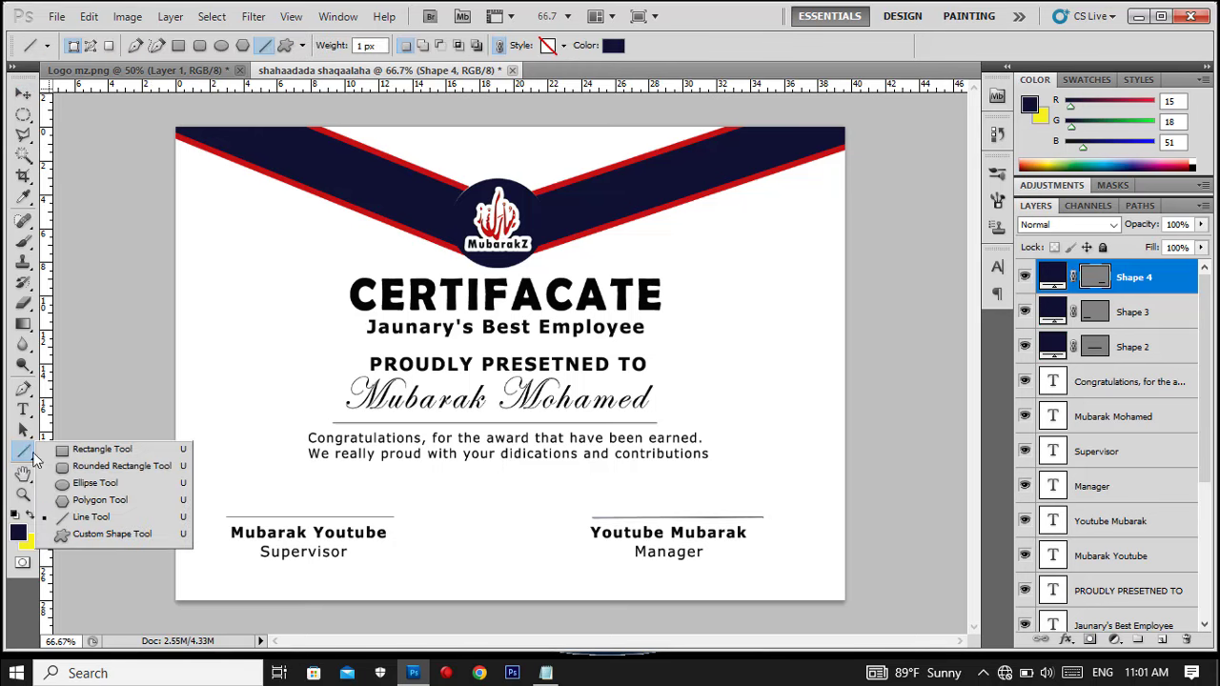
left_click(109, 533)
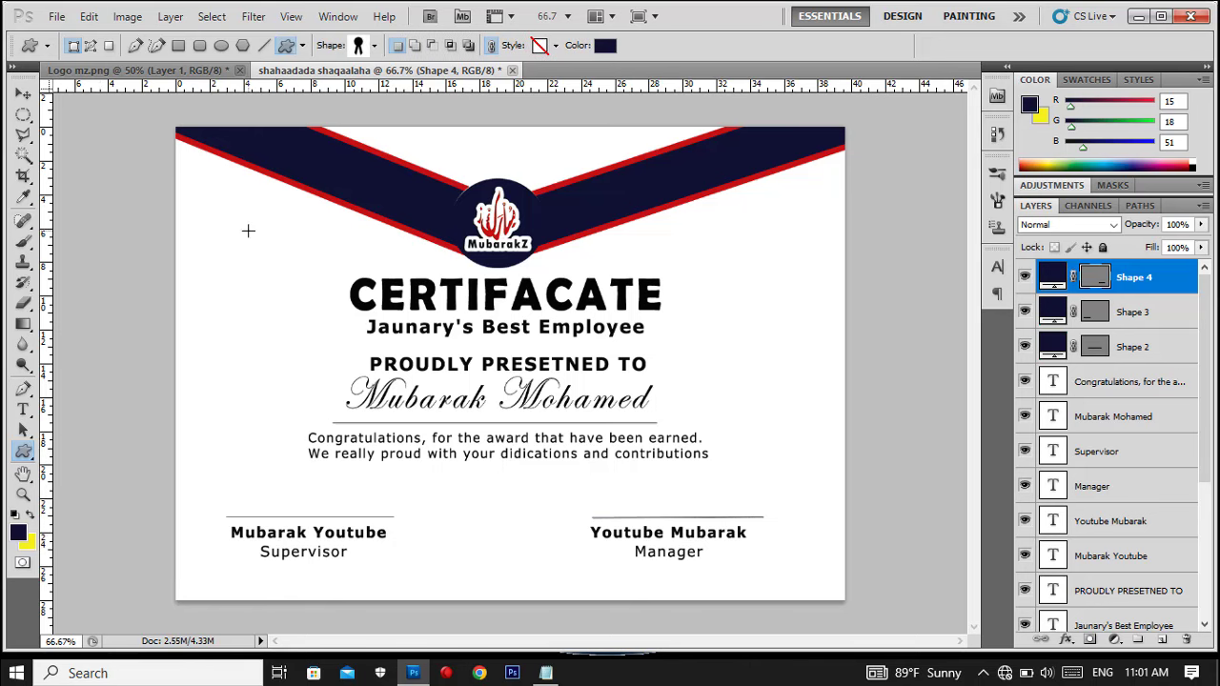
left_click(373, 45)
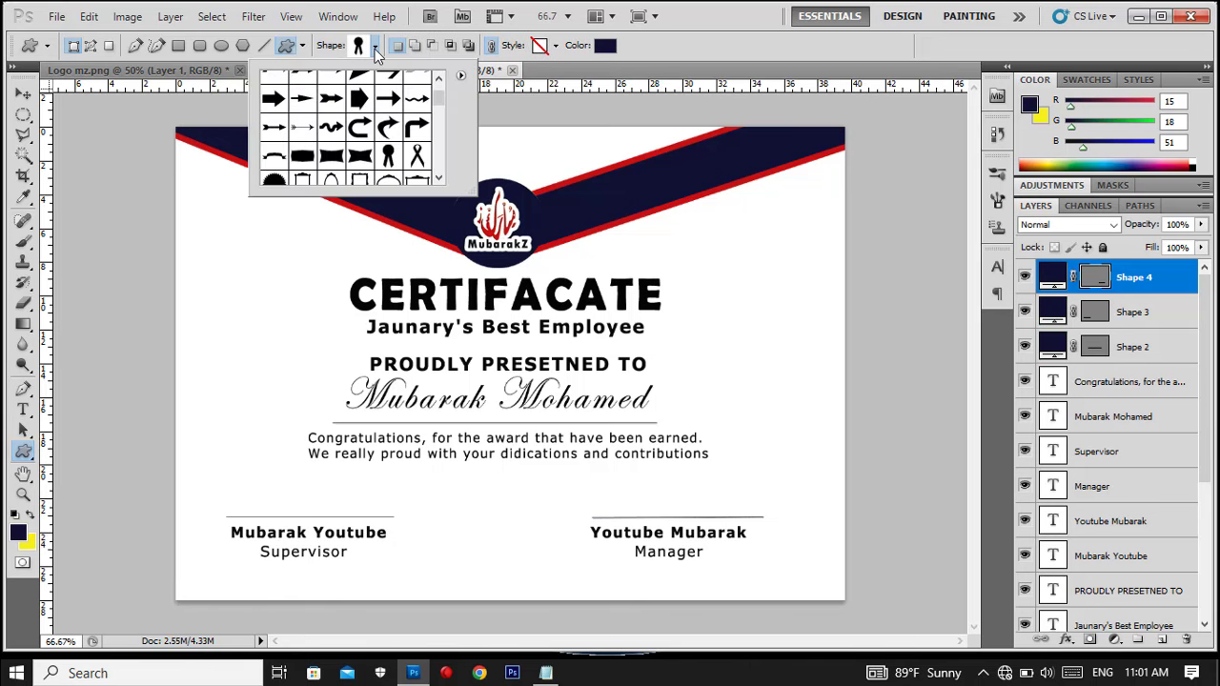
left_click(393, 158)
left_click_drag(478, 491, 534, 597)
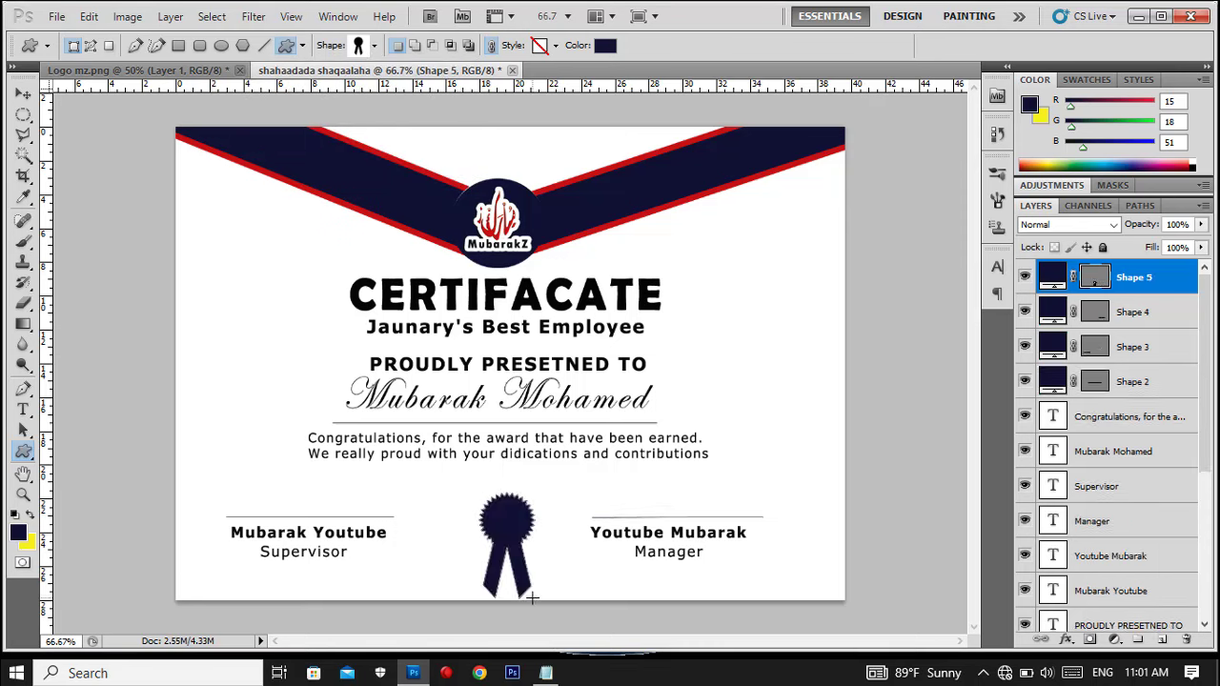
left_click(24, 96)
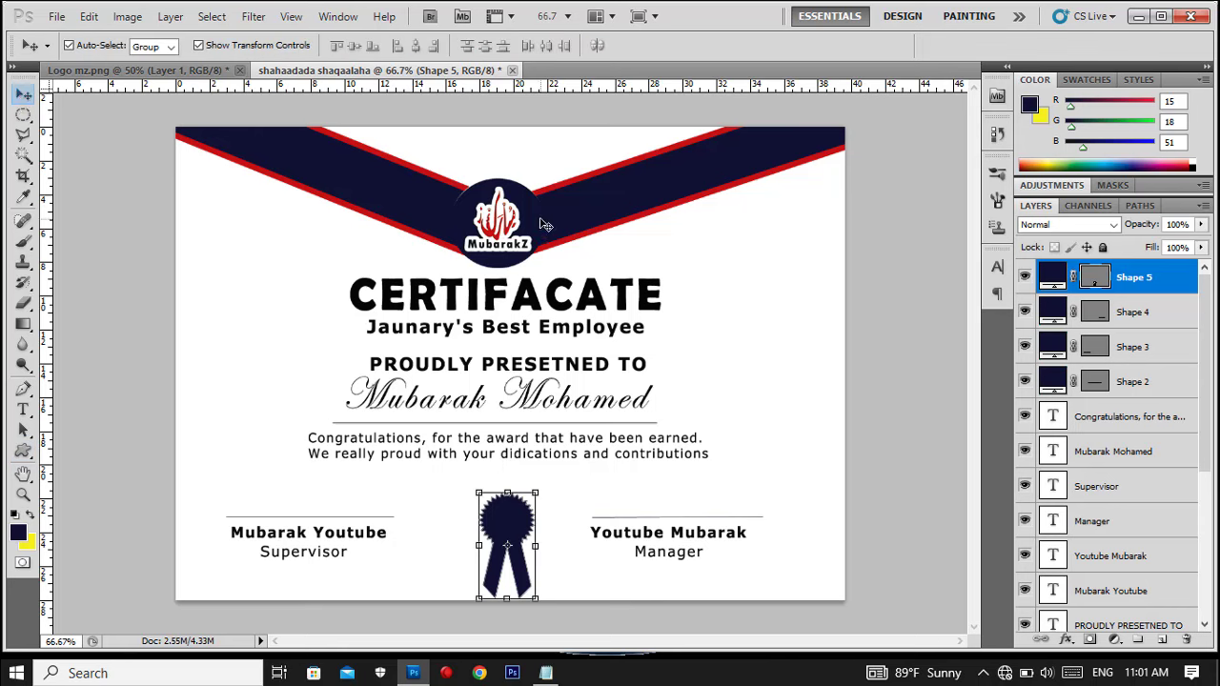
Step: Duplicate the top MubarakZ logo, move the copy down, and shrink it to about half size
left_click(515, 230)
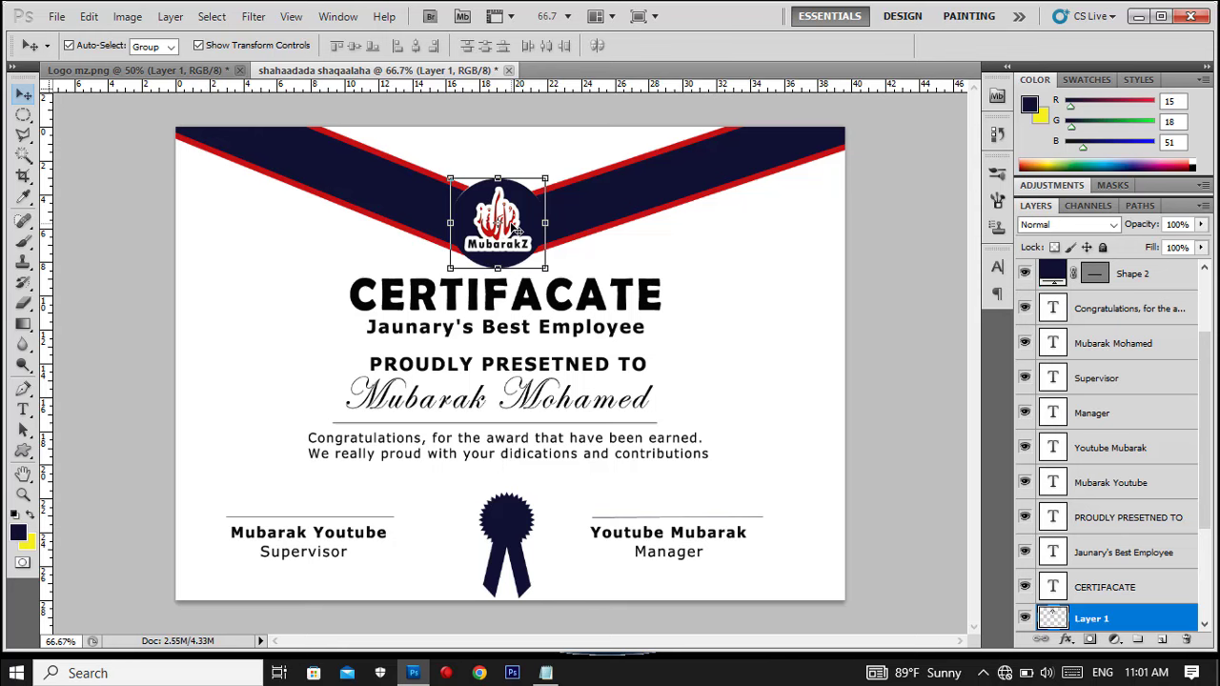
key("ctrl+j")
left_click_drag(514, 221, 517, 524)
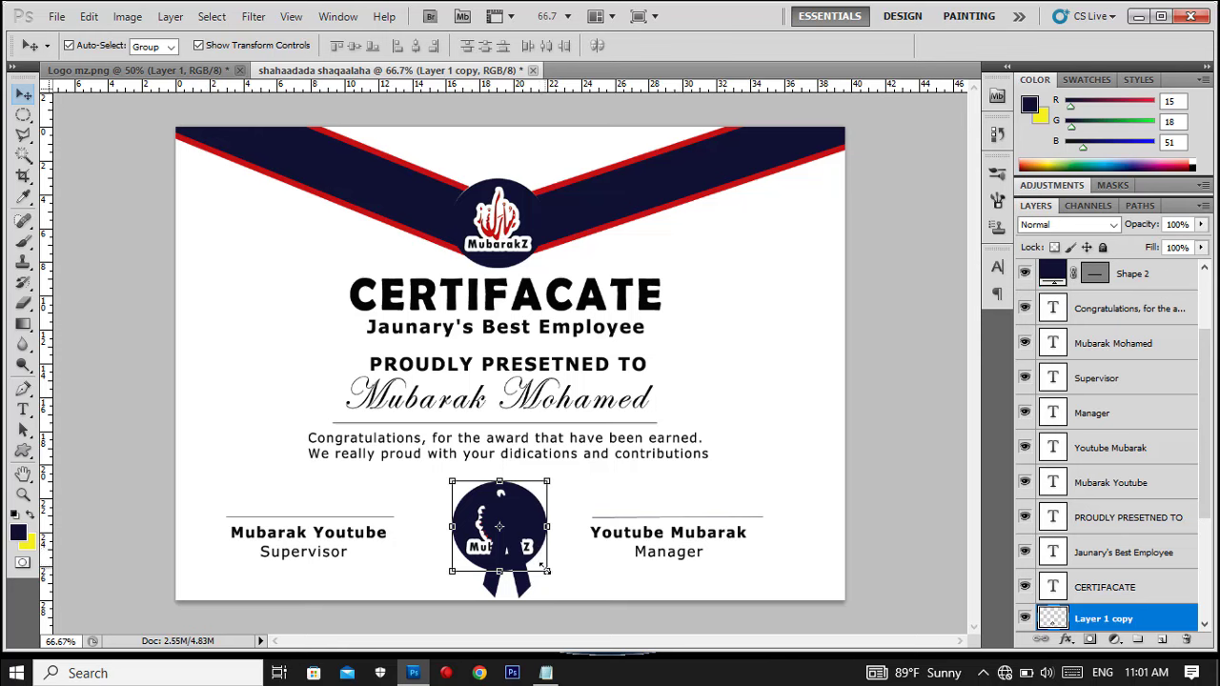
left_click_drag(545, 570, 498, 525)
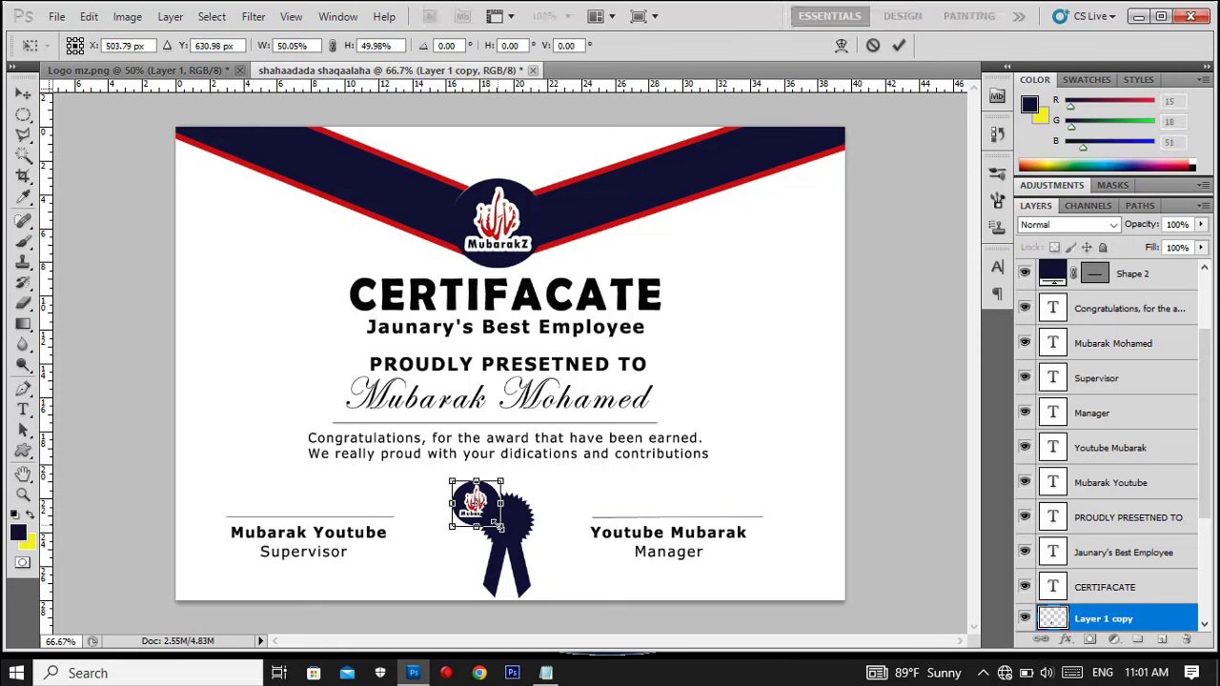
left_click(898, 45)
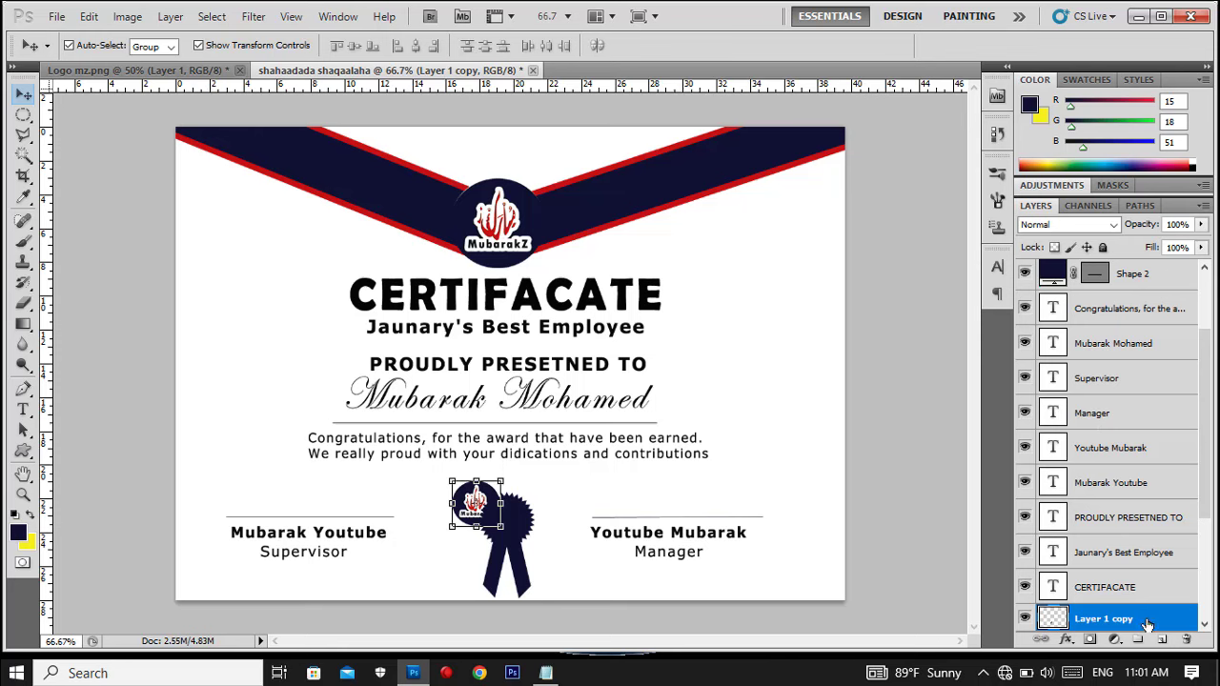
Step: Move the logo copy layer above the shapes and nudge it onto the rosette centre
left_click_drag(1144, 621, 1128, 267)
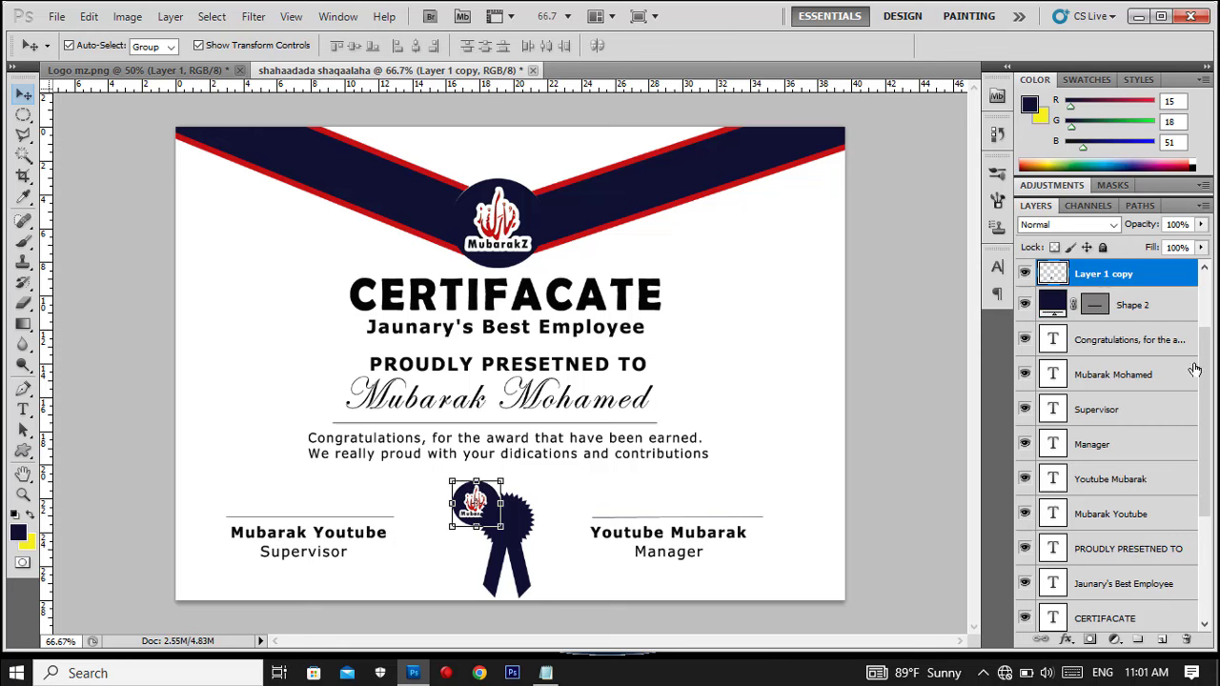
scroll(1207, 371, "up", 3)
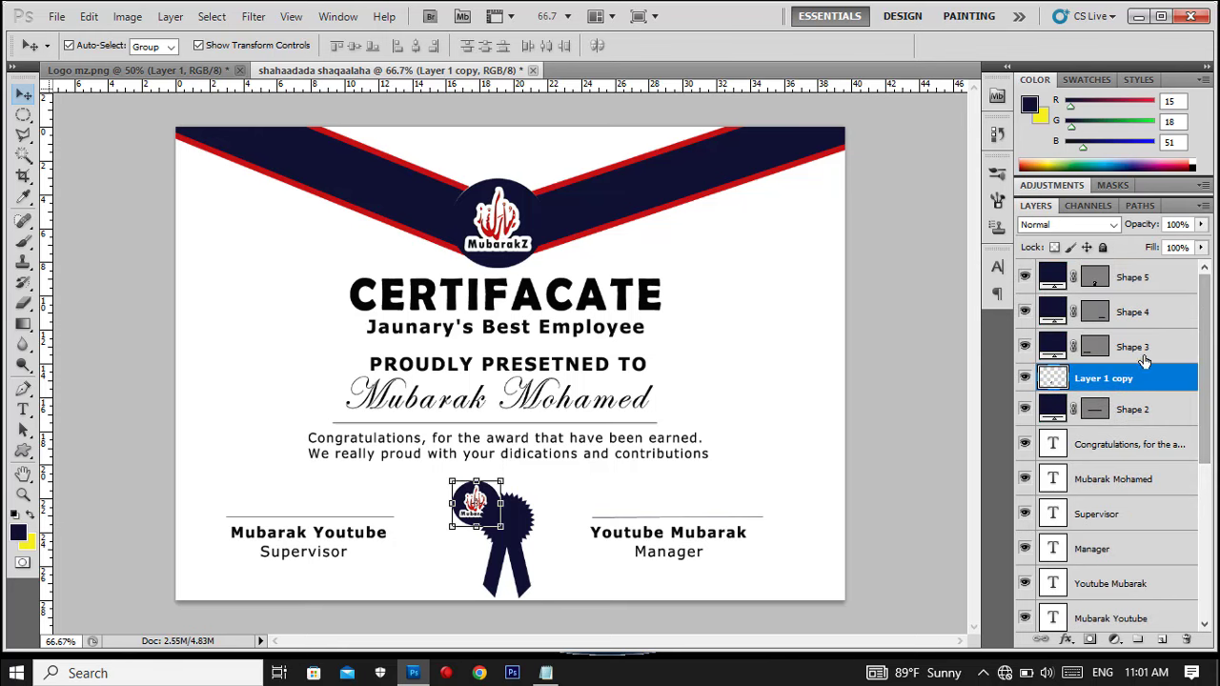
mouse_move(1127, 378)
left_mouse_down()
mouse_move(1115, 236)
mouse_move(1115, 273)
left_mouse_up()
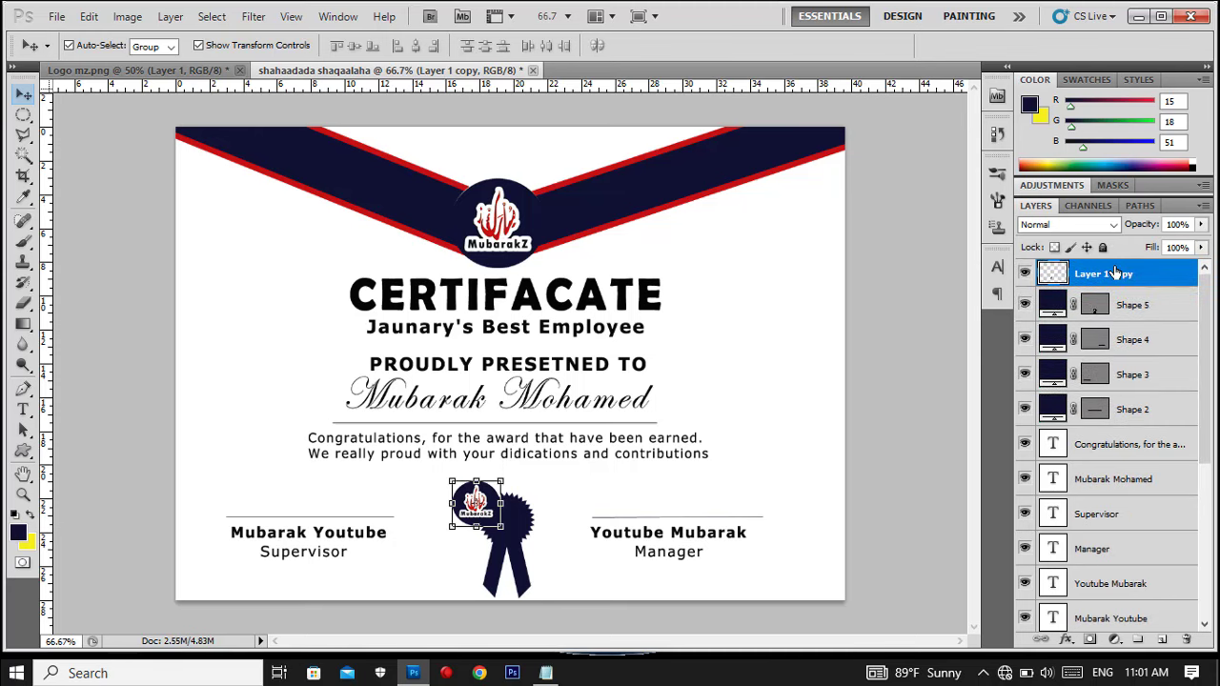
key("shift+Right")
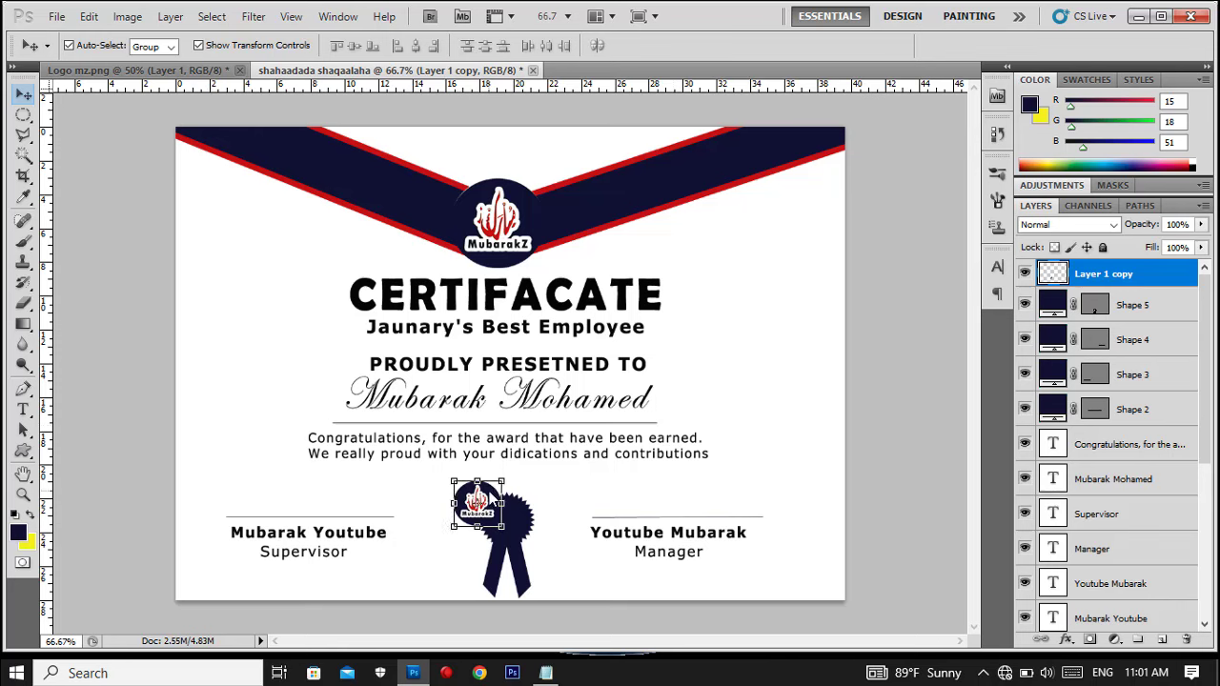
key("shift+Right")
key("shift+Right")
key("shift+Right")
key("shift+Down")
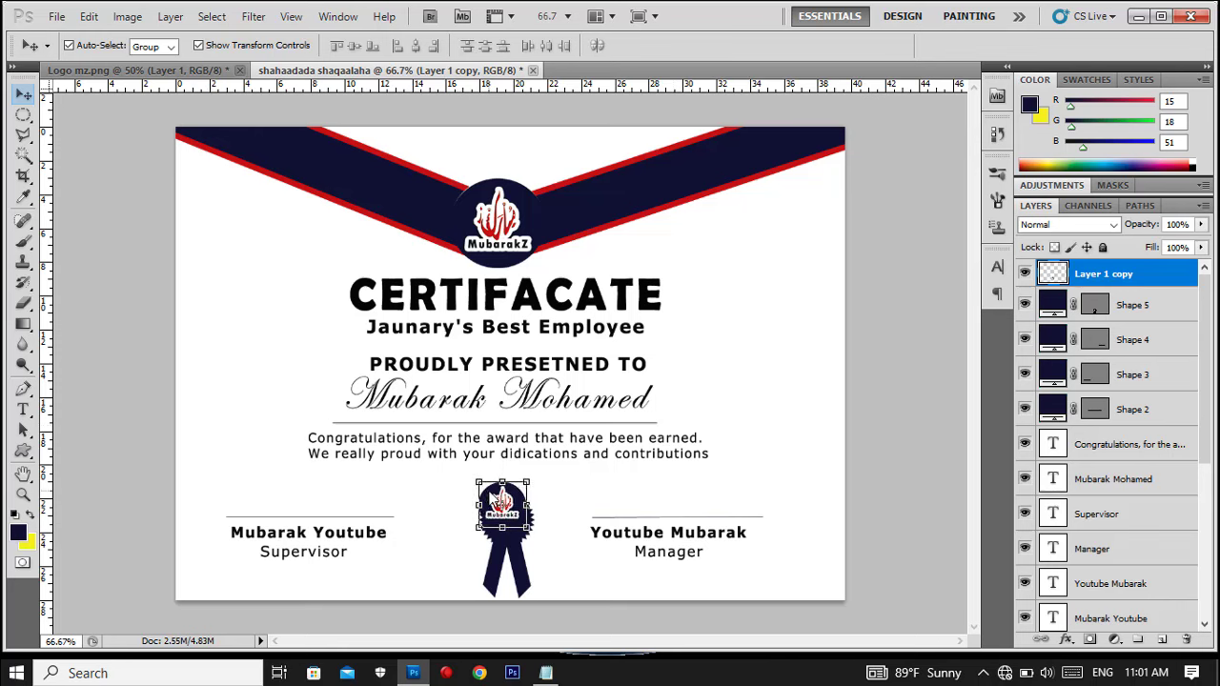
key("shift+Down")
key("shift+Right")
key("Left")
key("Down")
key("Down")
key("Down")
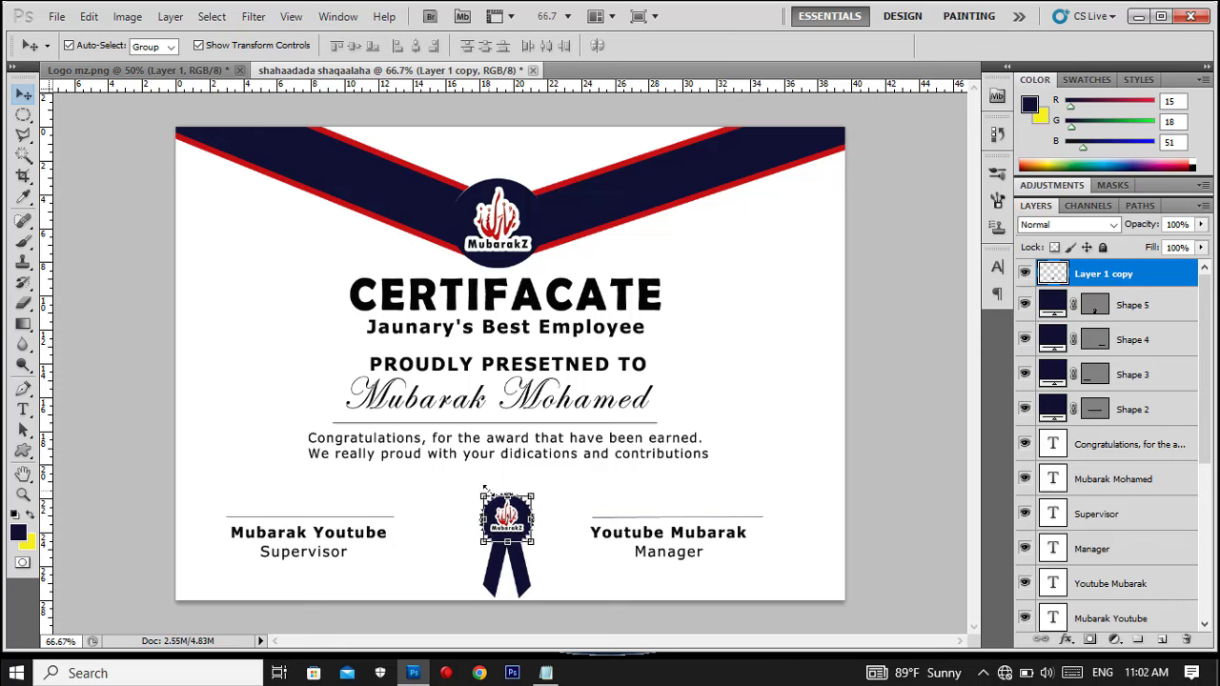
key("Down")
key("Down")
key("Down")
left_click(757, 439)
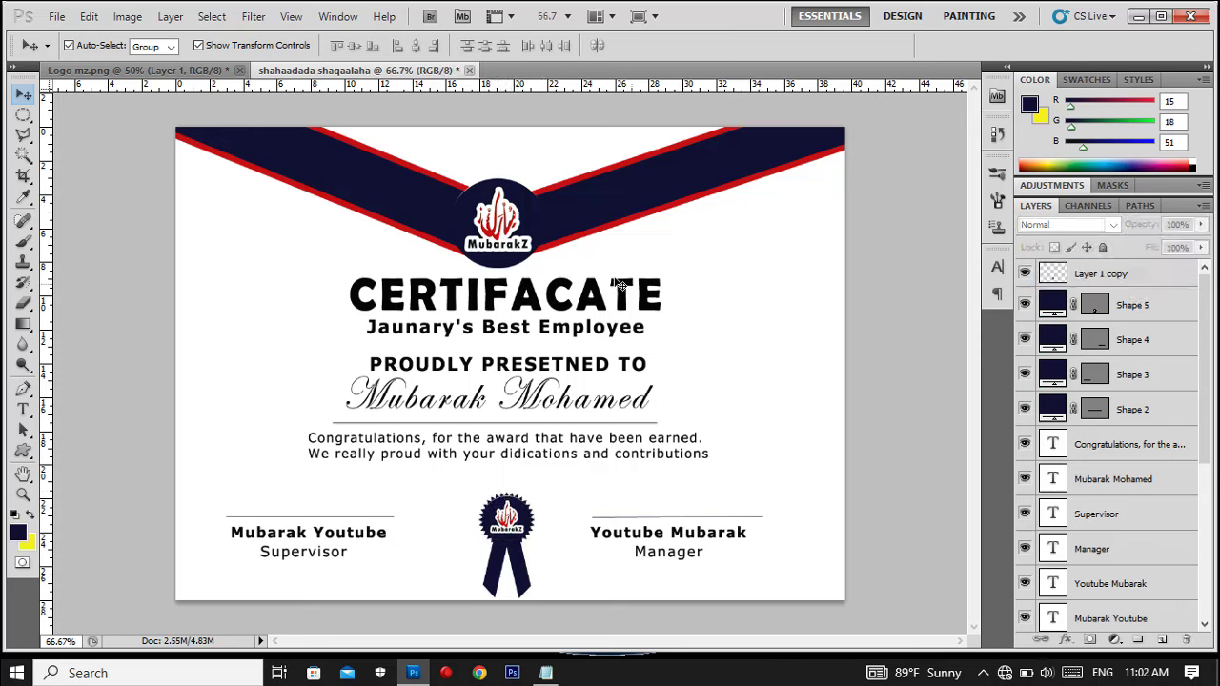
Step: Add a white Stroke layer style to the top logo's Layer 1
left_click(495, 221)
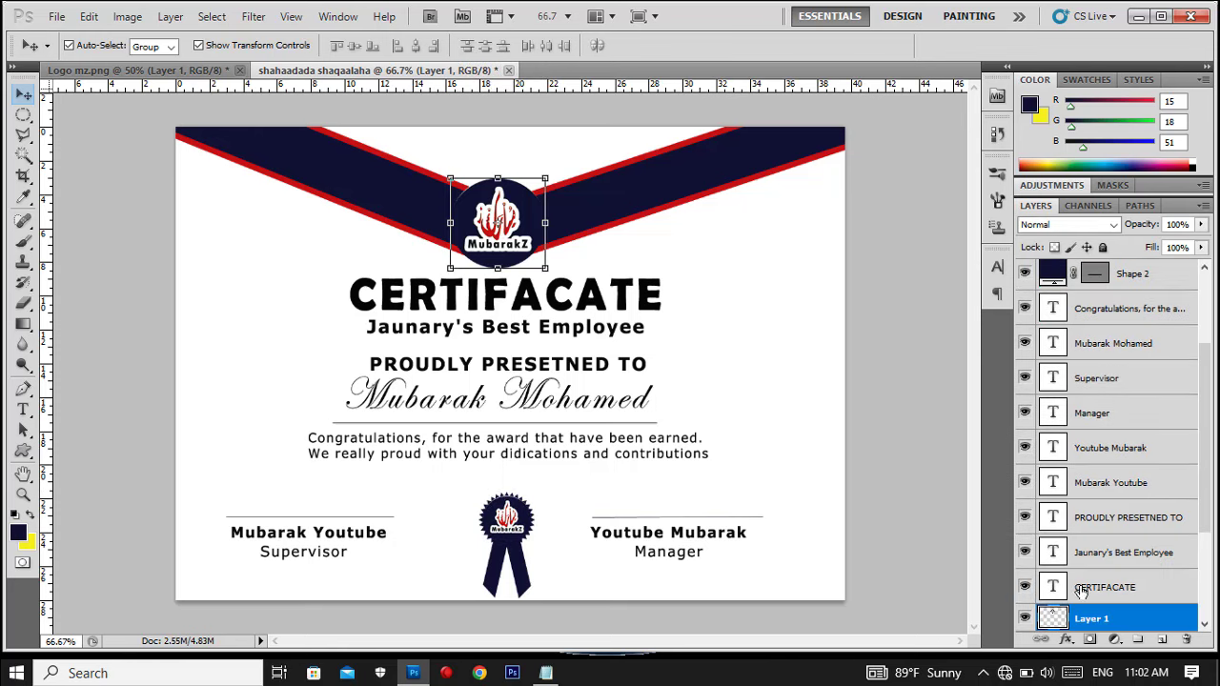
right_click(1101, 618)
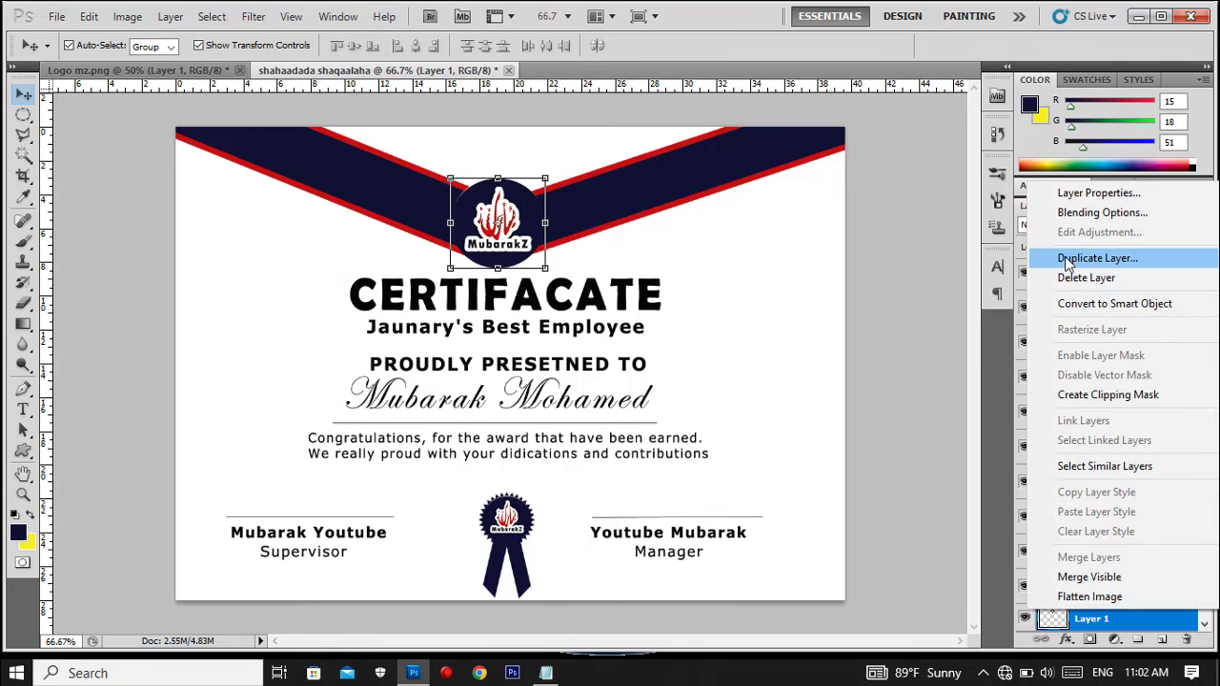
left_click(1101, 212)
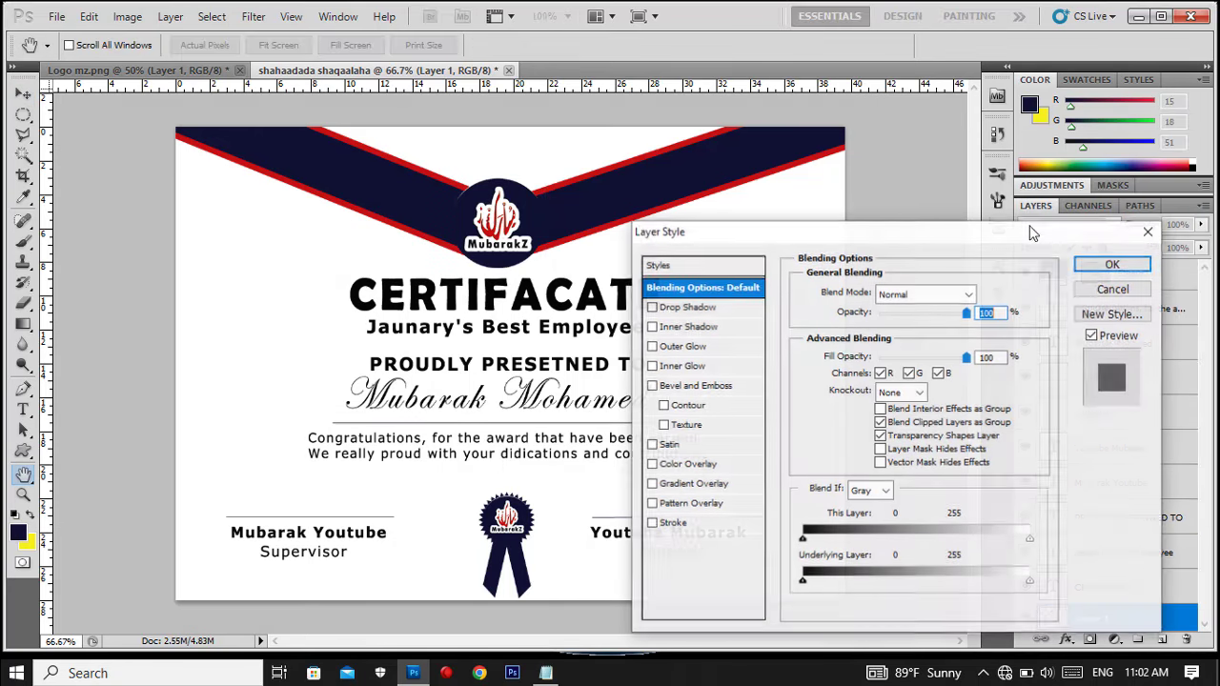
left_click(670, 524)
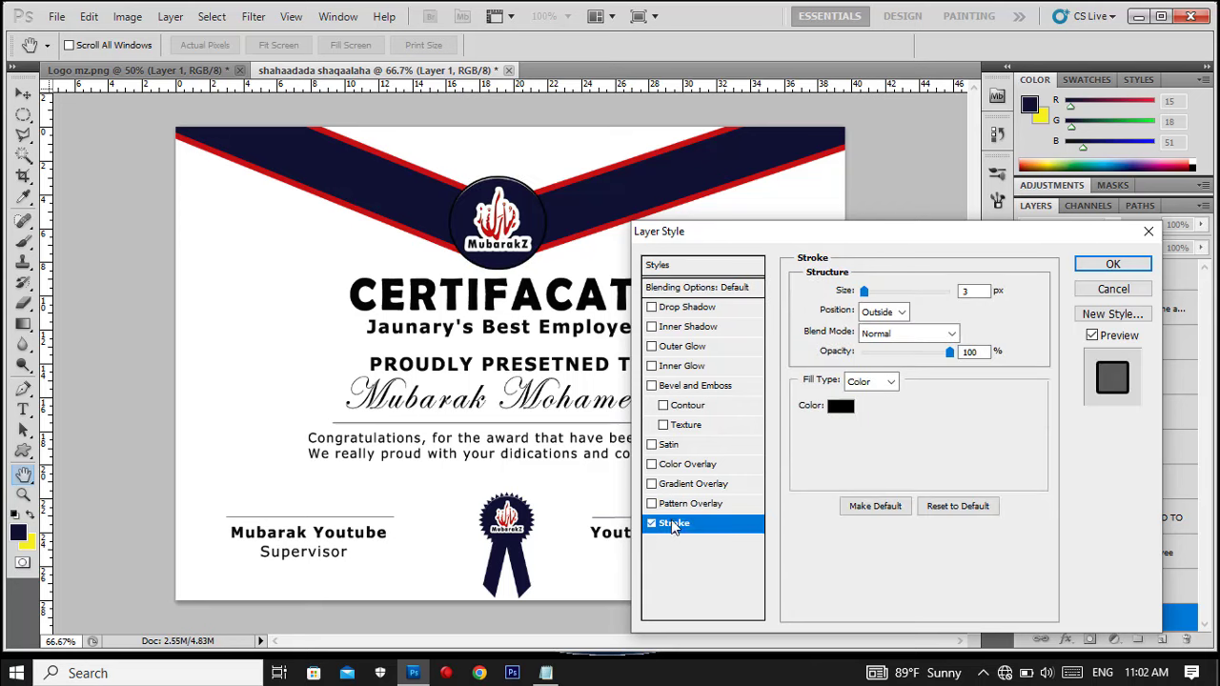
left_click(839, 407)
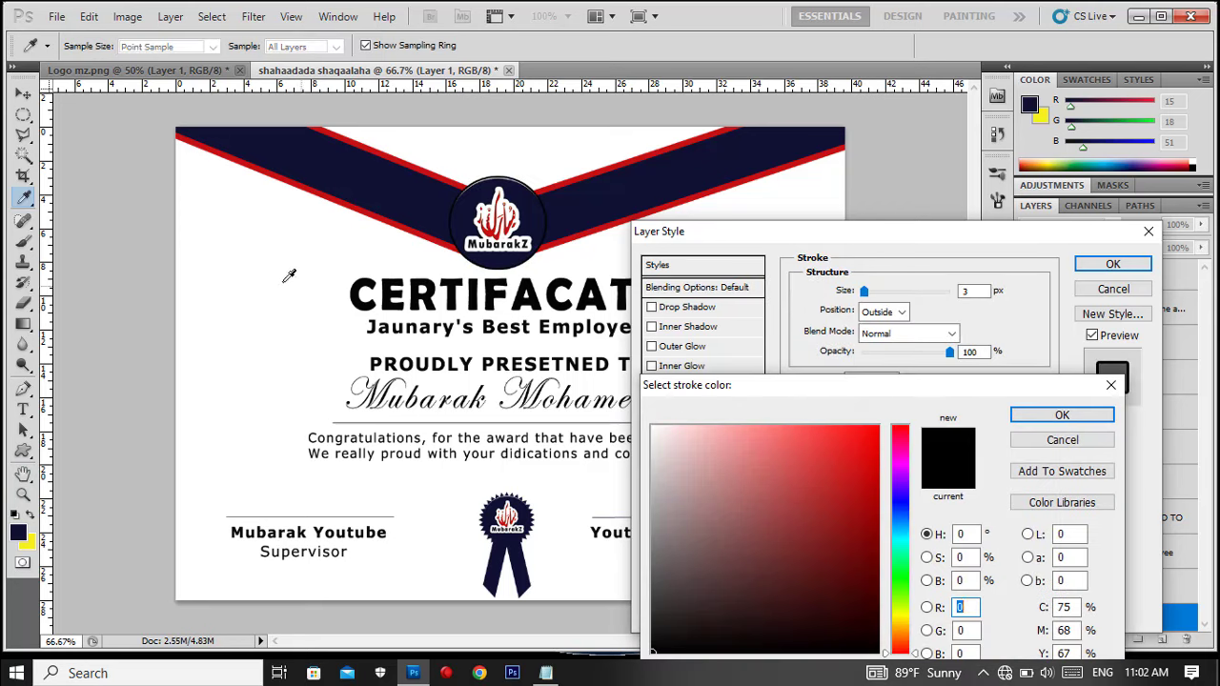
left_click(192, 266)
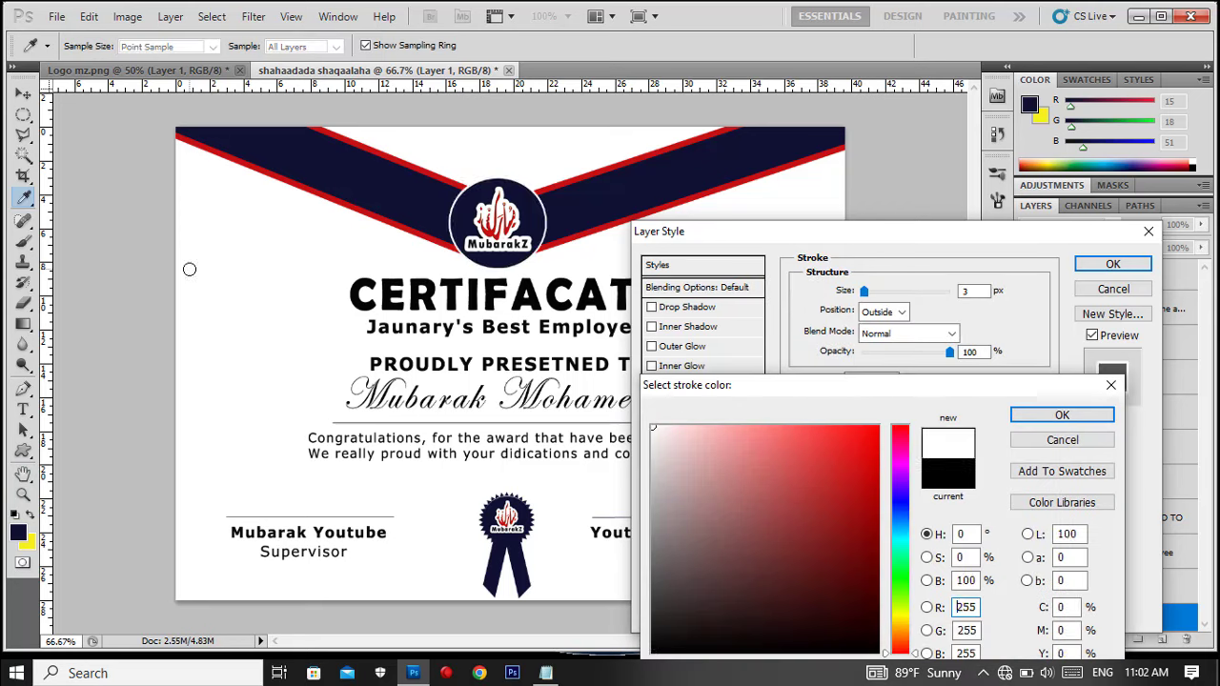
left_click(1048, 416)
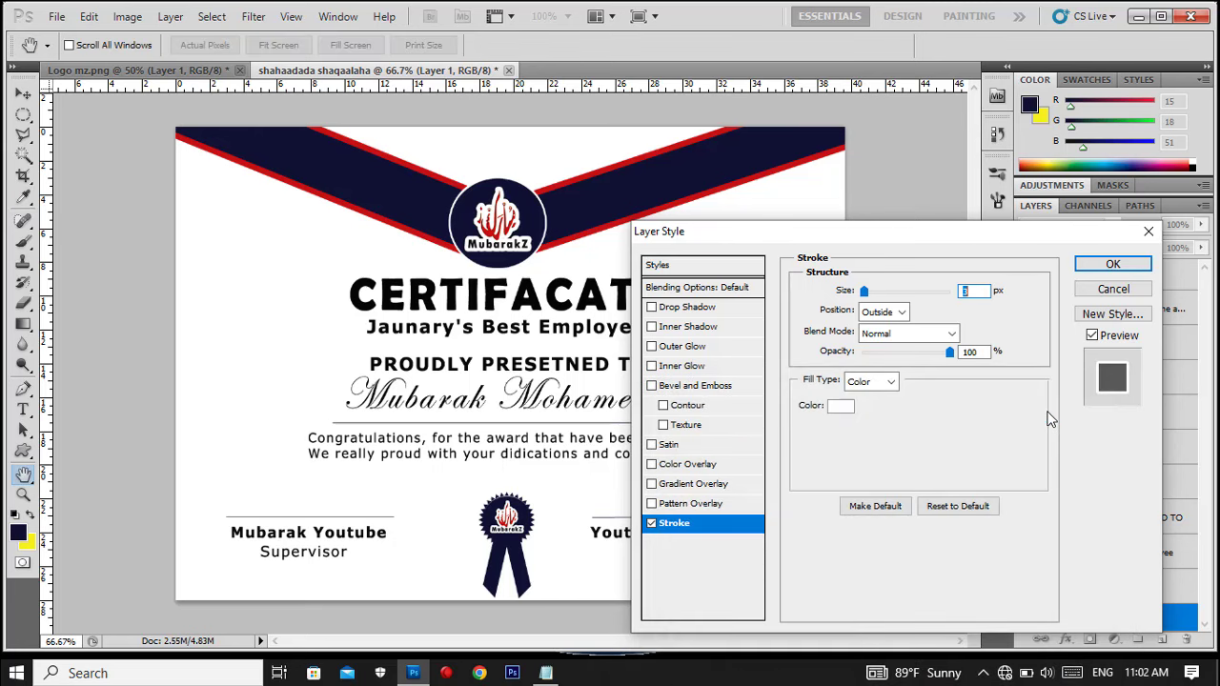
Step: Keep the stroke position Outside, increase its size, and apply the style
left_click(901, 313)
left_click(903, 315)
left_click(897, 346)
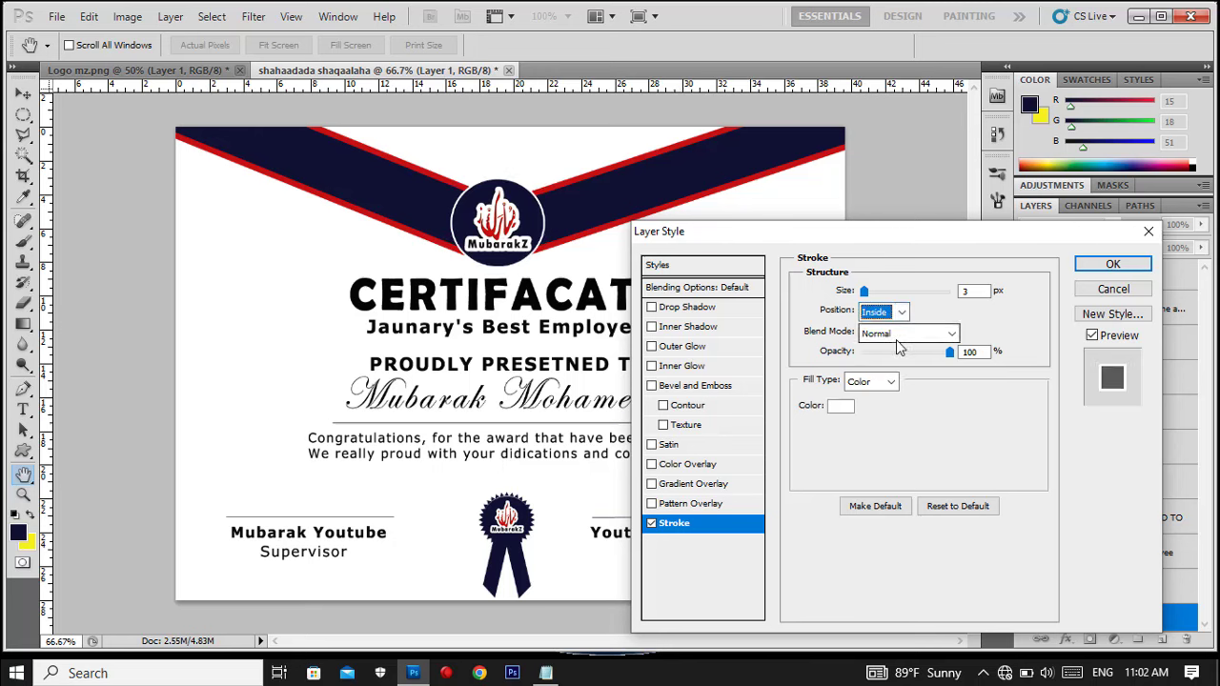
left_click(890, 314)
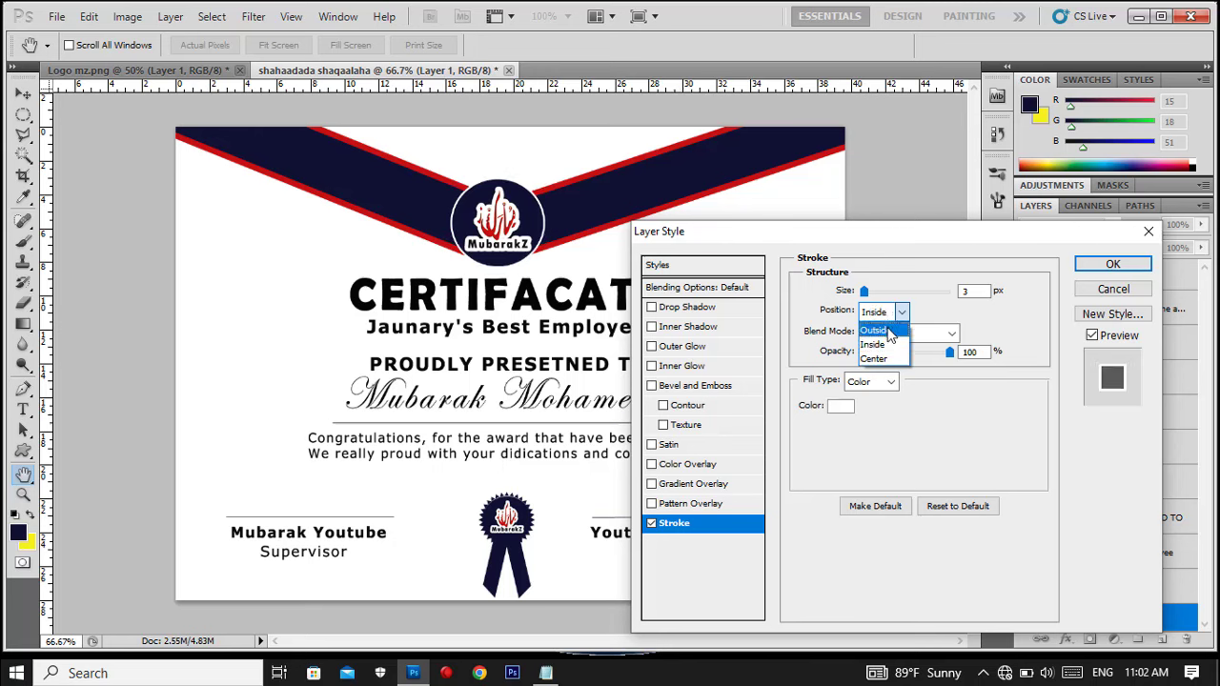
left_click(884, 330)
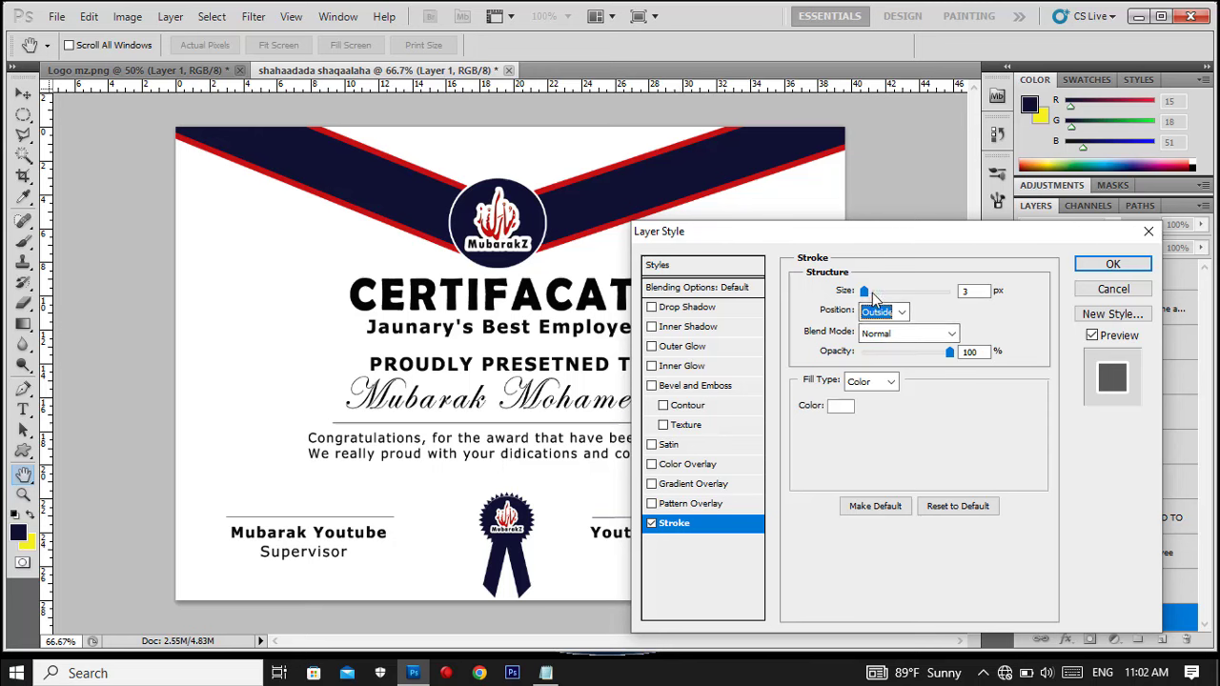
left_click_drag(864, 291, 871, 294)
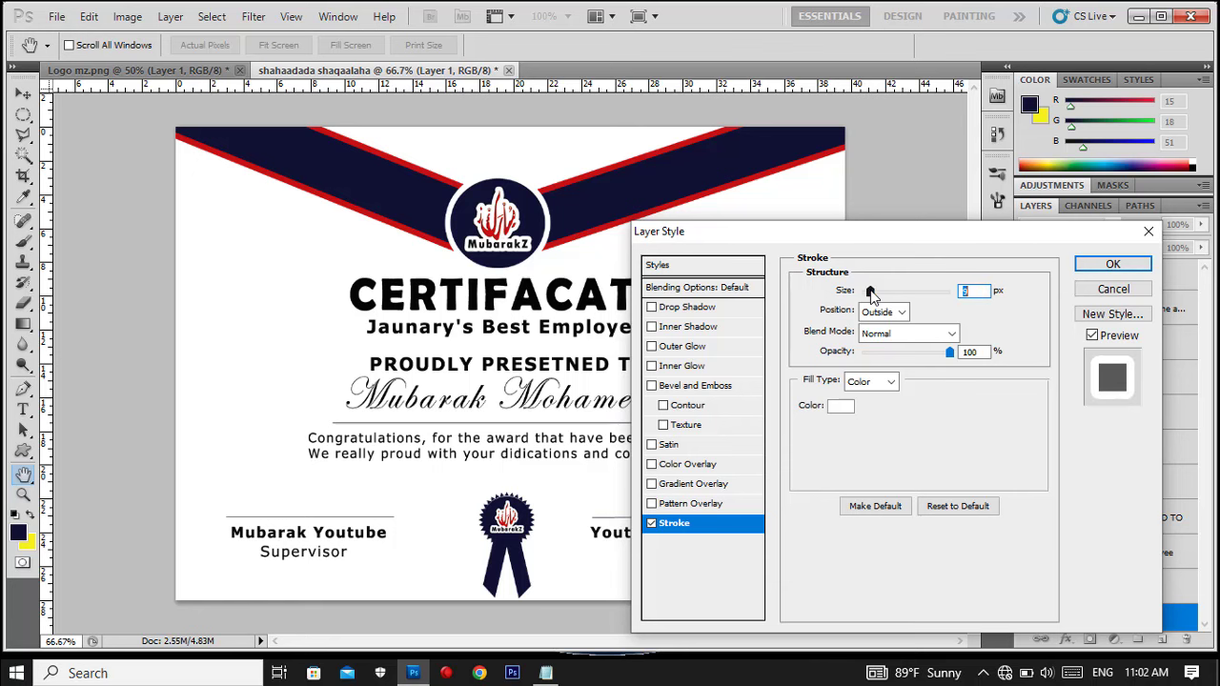
left_click(1101, 267)
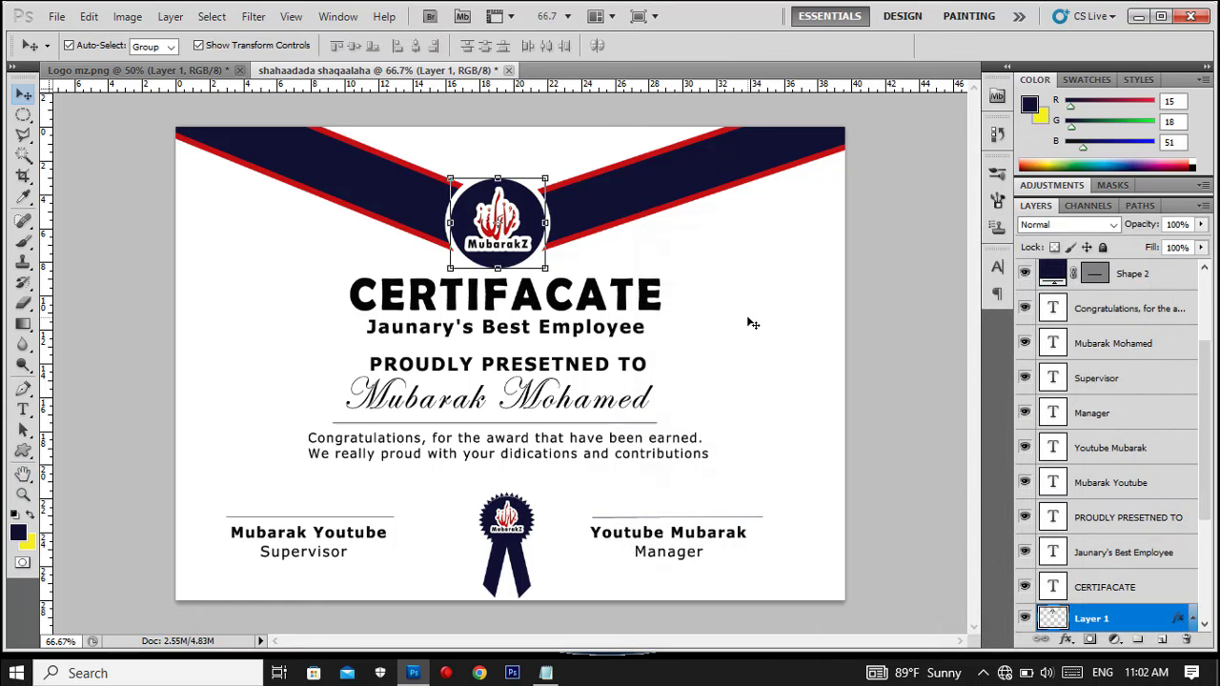
Step: Duplicate the top-left navy band, move it to the bottom-left corner, and rotate it to fit
left_click(293, 179)
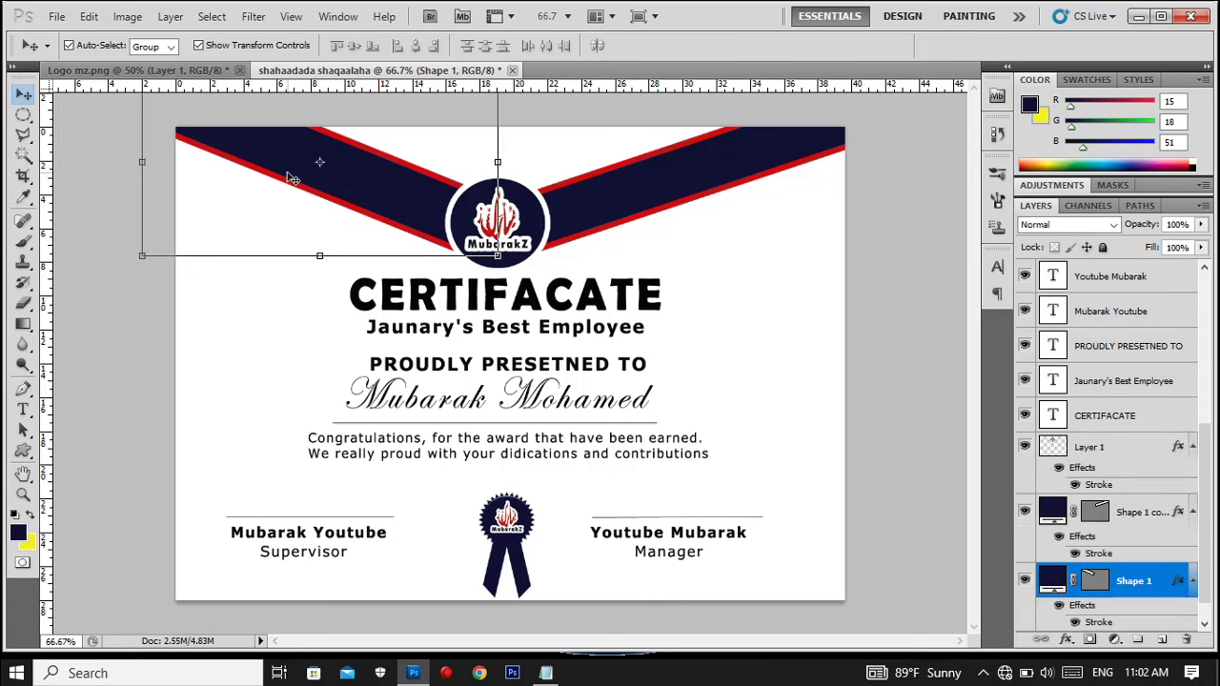
left_click_drag(293, 179, 289, 176)
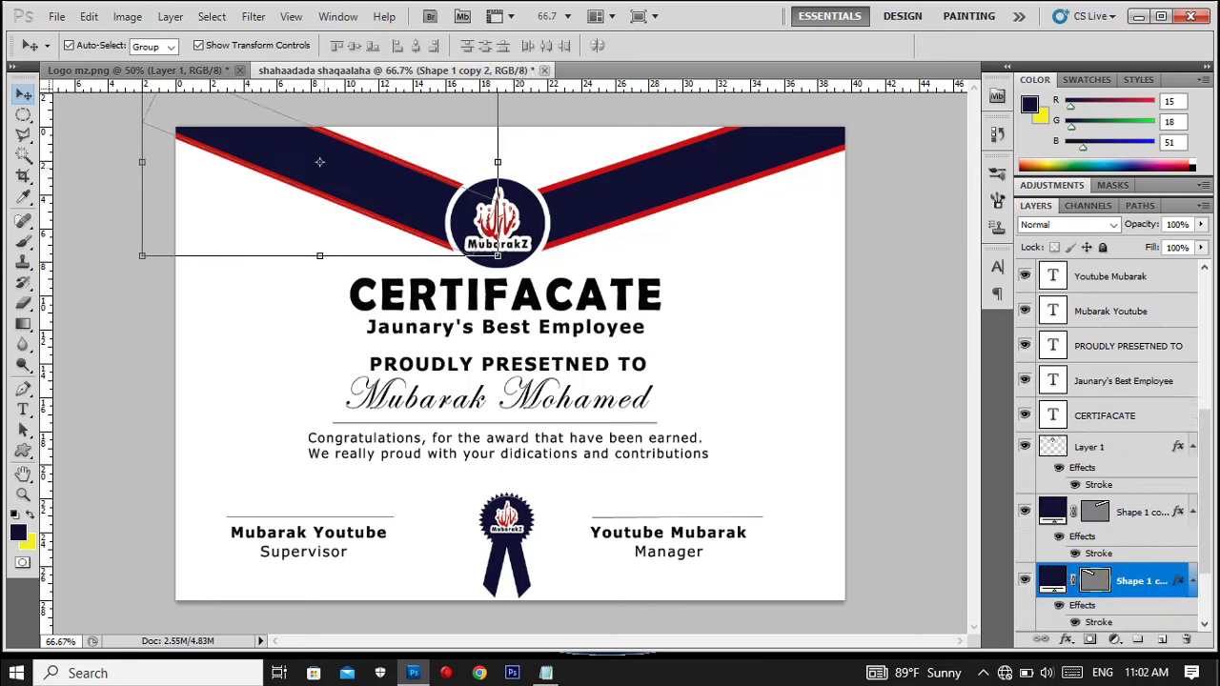
mouse_move(388, 200)
left_mouse_down()
mouse_move(227, 540)
mouse_move(171, 550)
left_mouse_up()
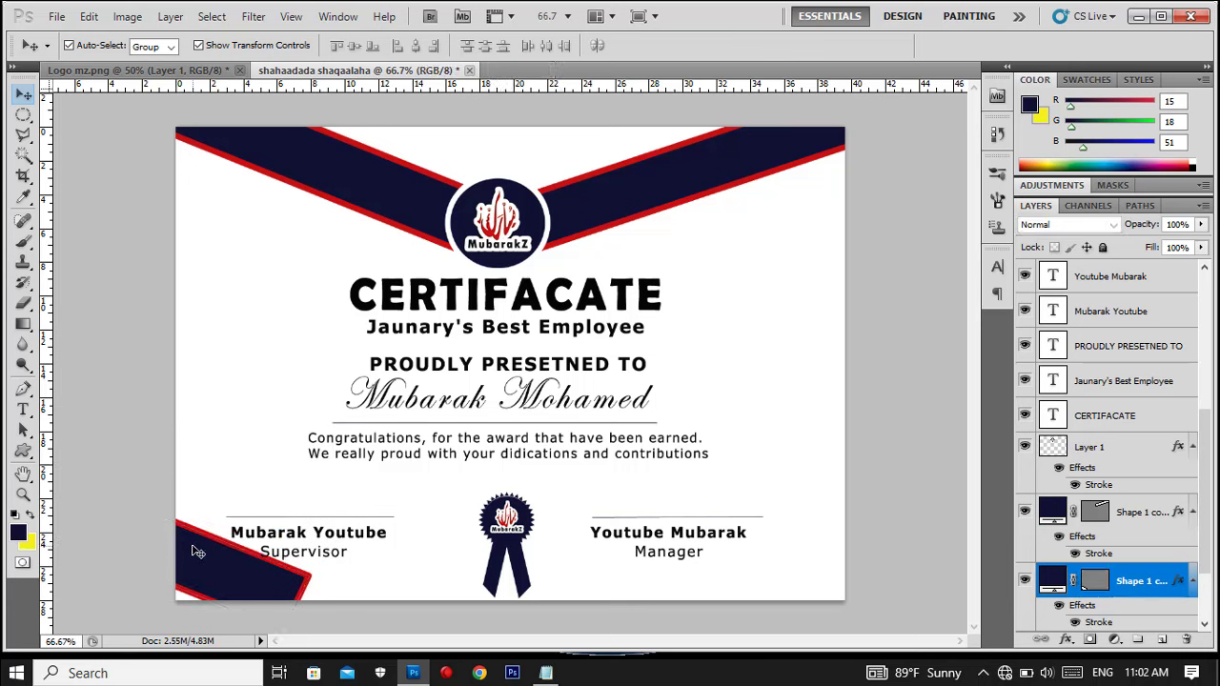
left_click_drag(230, 426, 274, 446)
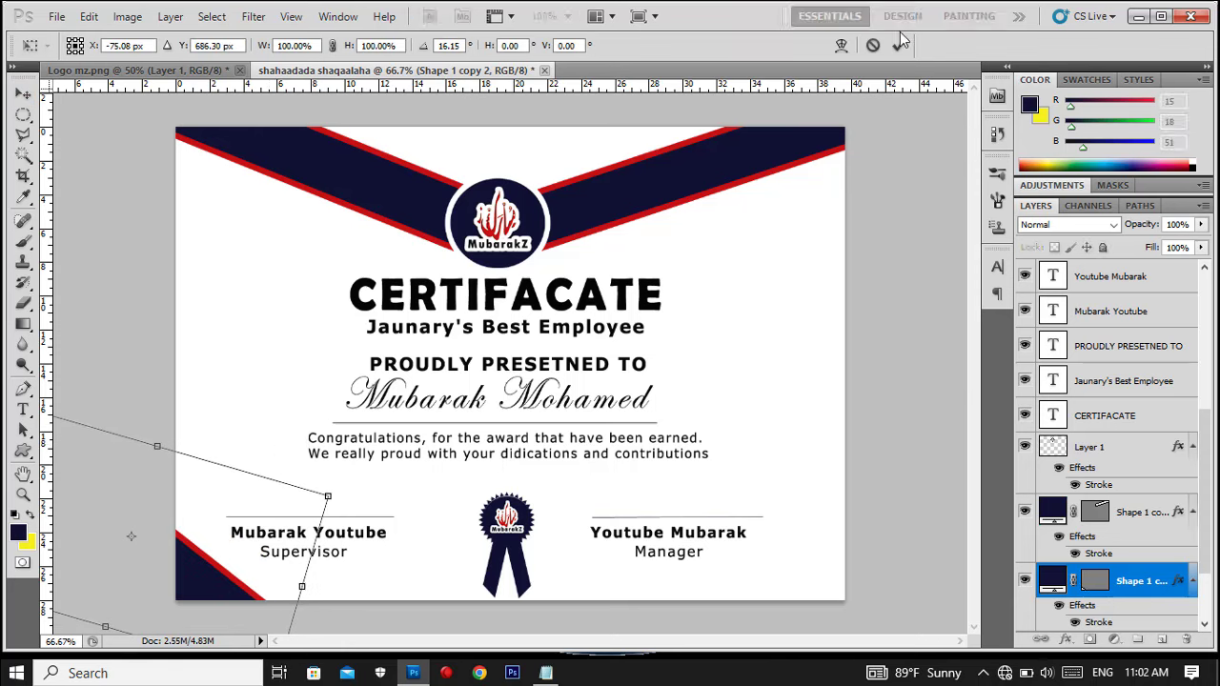
left_click(899, 45)
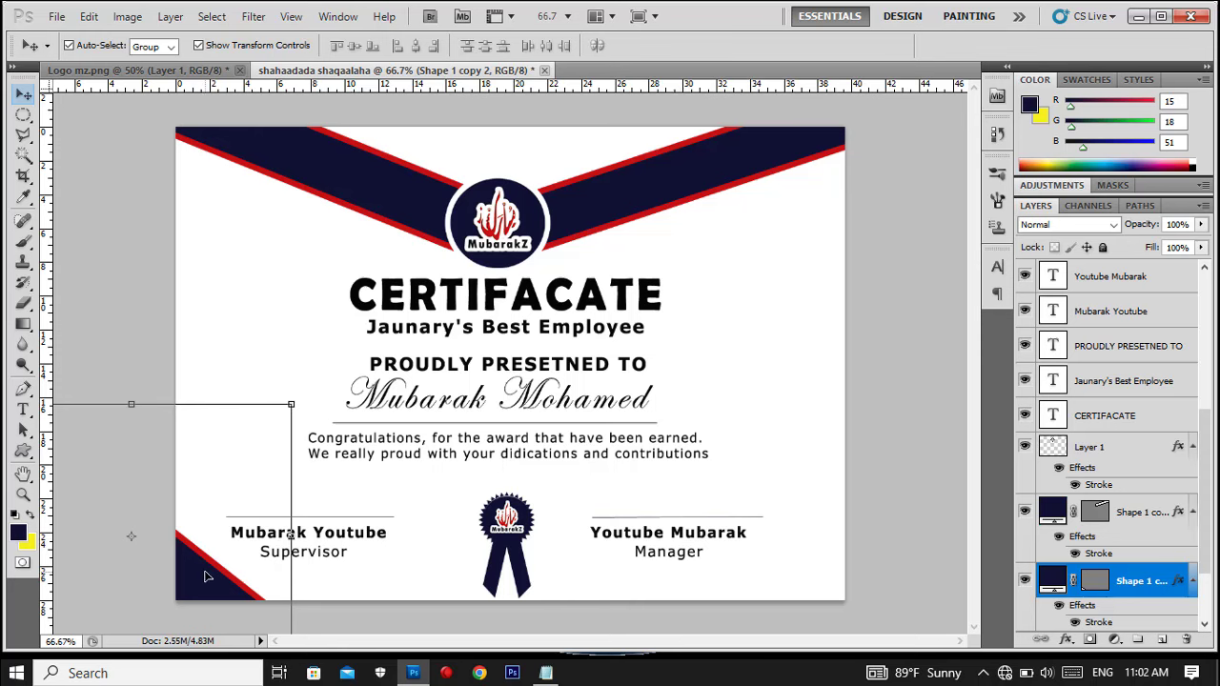
Step: Duplicate that band and rotate the copy into the bottom-right corner
key("ctrl+j")
left_click_drag(204, 575, 751, 599)
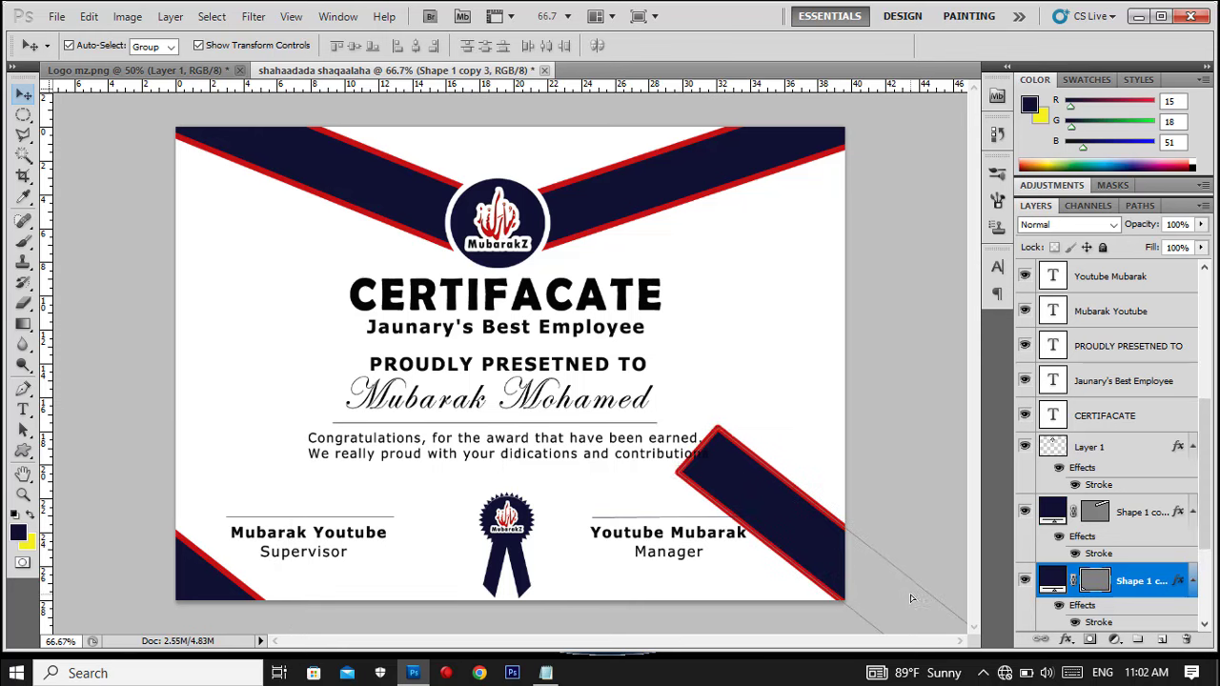
mouse_move(934, 410)
left_mouse_down()
mouse_move(805, 533)
mouse_move(829, 578)
left_mouse_up()
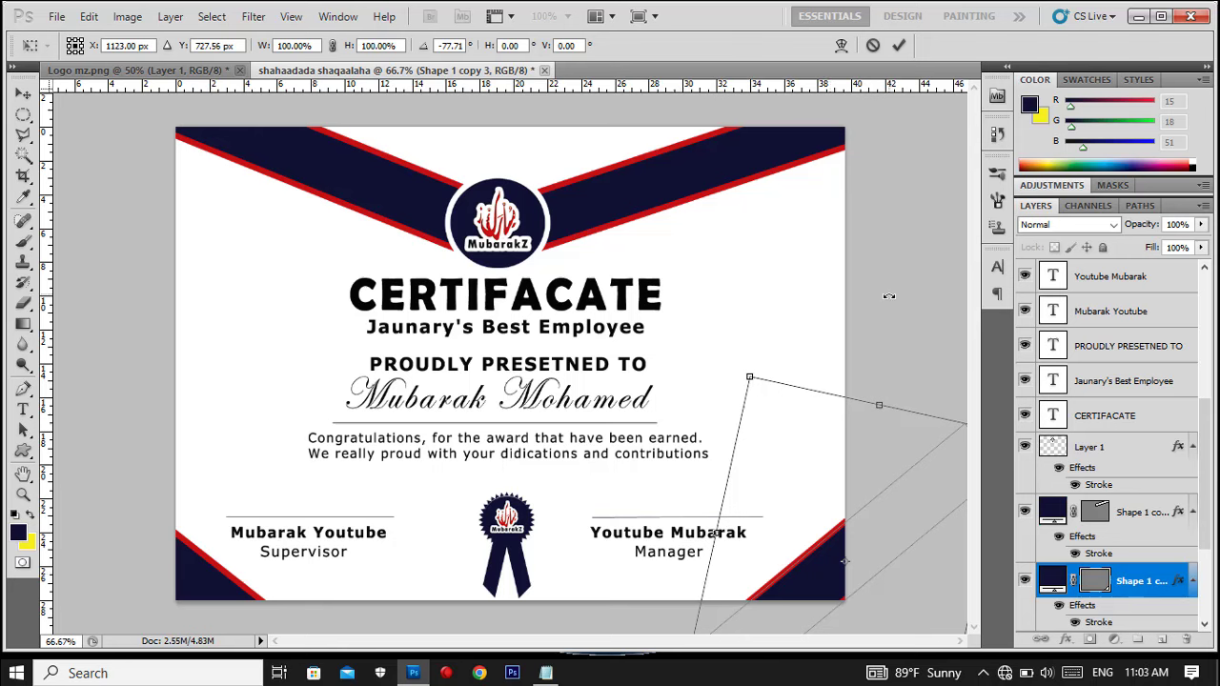
left_click(899, 46)
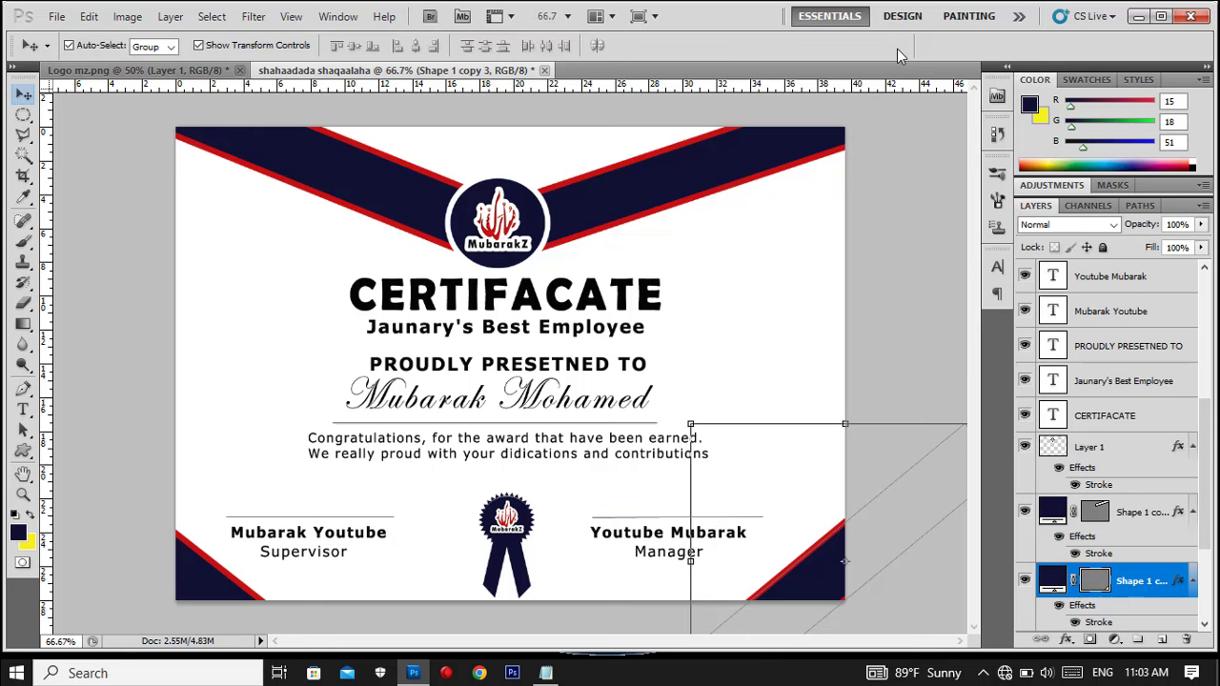
left_click(777, 254)
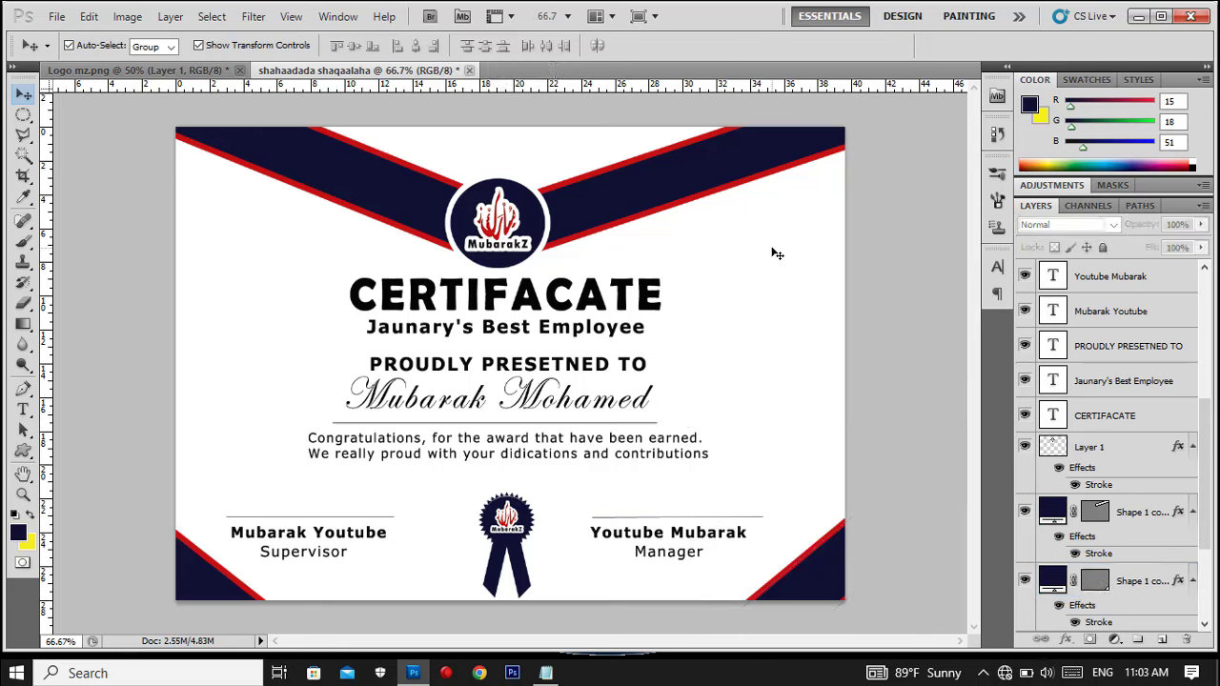